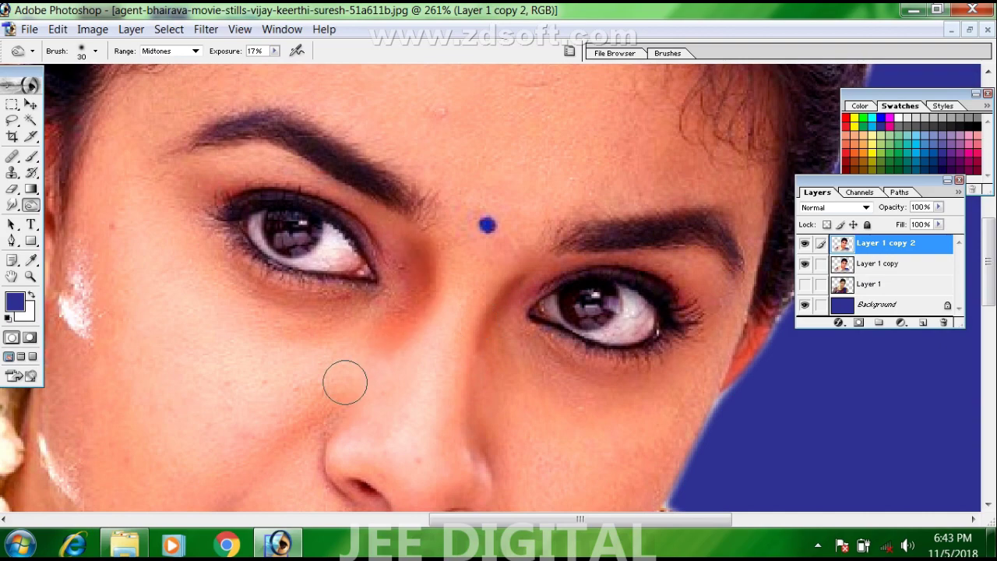
Step: Lower the exposure to 5% and burn the skin midtones around the mouth, chin and neck with the 30-pixel brush
scroll(537, 207, "down", 5)
left_click(273, 52)
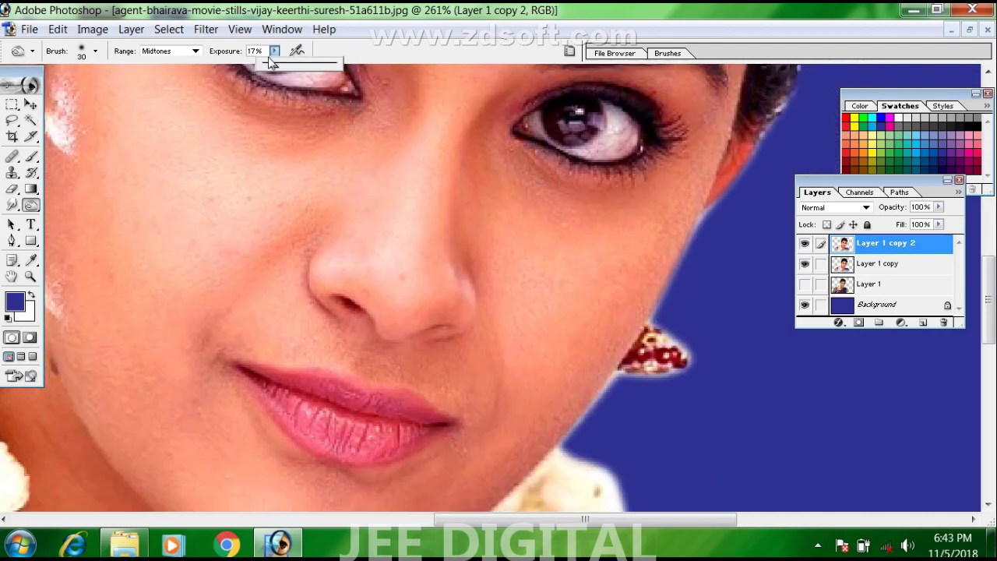
left_click(575, 206)
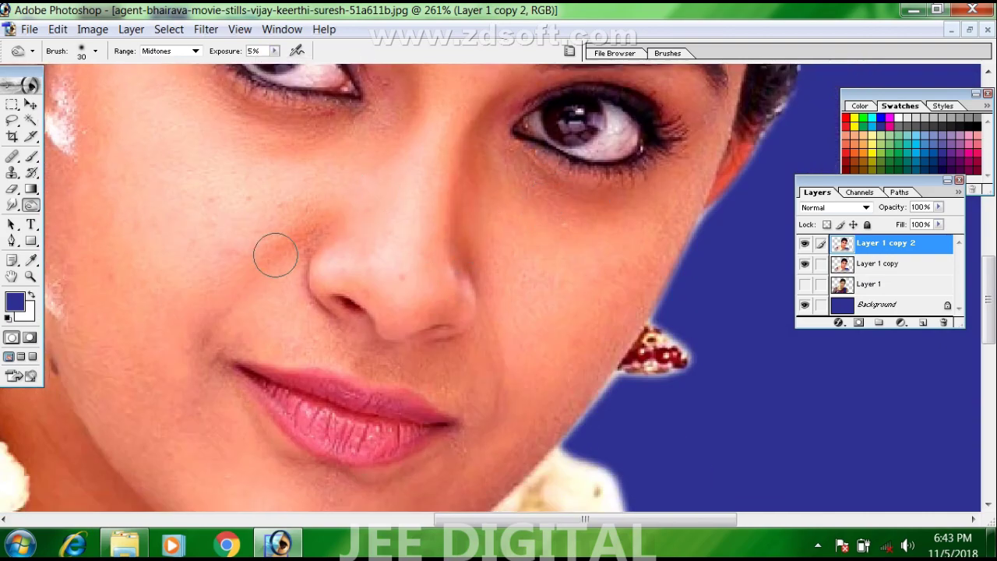
scroll(365, 240, "up", 3)
scroll(327, 312, "down", 5)
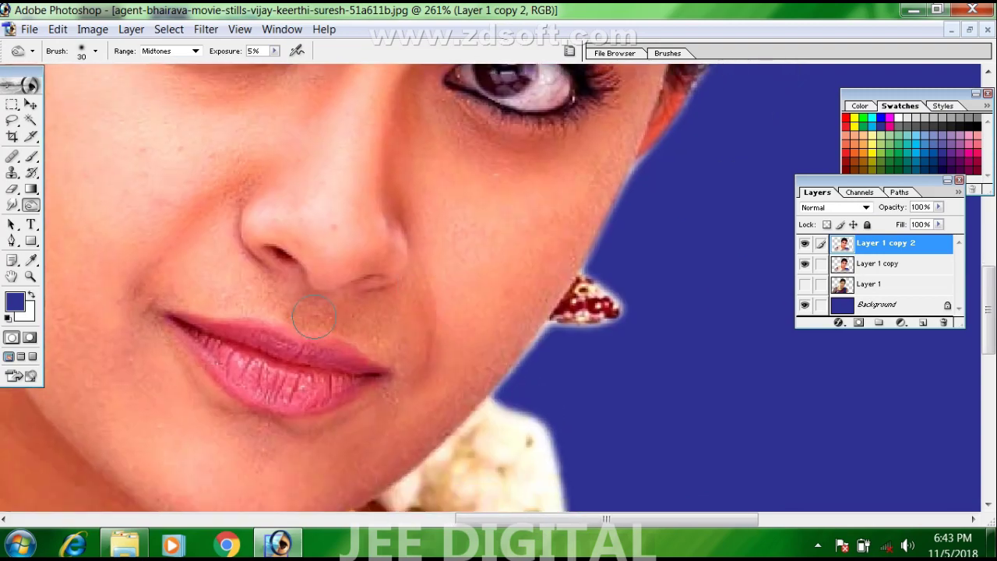
scroll(423, 289, "down", 2)
mouse_move(256, 410)
left_mouse_down()
mouse_move(472, 376)
mouse_move(382, 393)
left_mouse_up()
left_click_drag(246, 364, 472, 417)
left_click_drag(350, 350, 389, 452)
left_click_drag(464, 479, 380, 287)
mouse_move(469, 316)
left_mouse_down()
mouse_move(448, 349)
mouse_move(452, 377)
left_mouse_up()
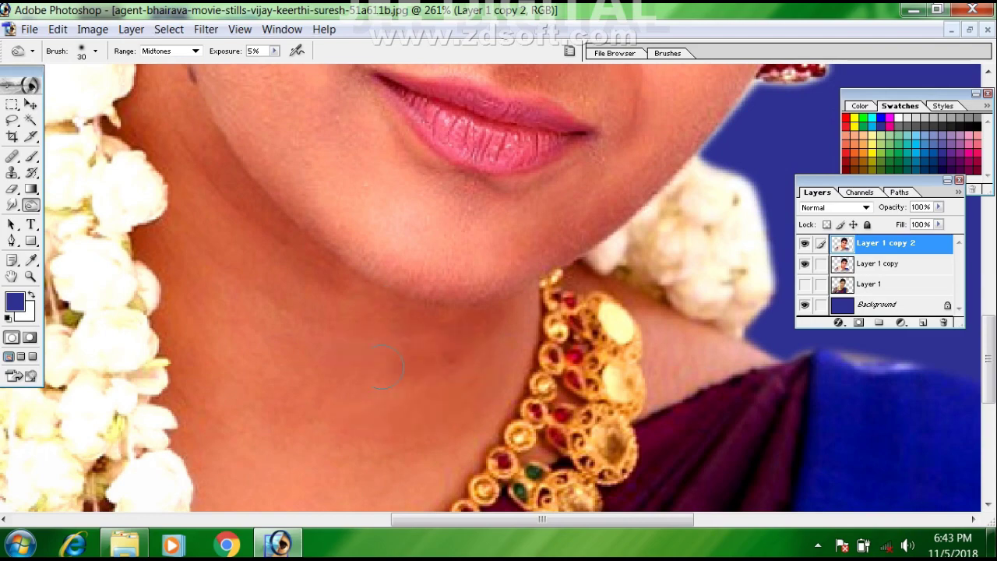
Step: Burn the midtones lightly along the neck, jawline, side of the face and forehead at 5% exposure
left_click_drag(298, 298, 494, 447)
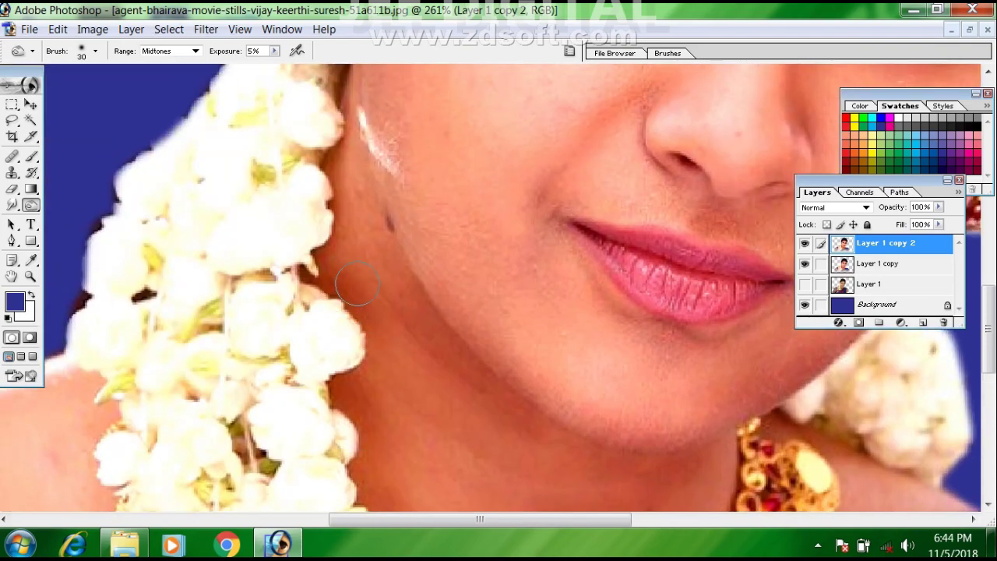
left_click_drag(334, 116, 374, 356)
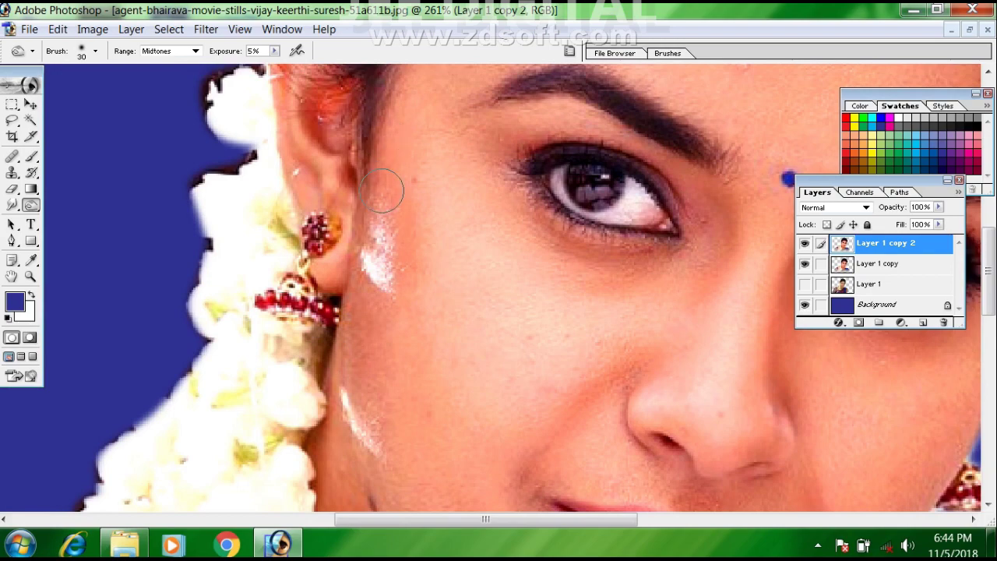
left_click_drag(492, 196, 438, 356)
left_click_drag(510, 274, 487, 388)
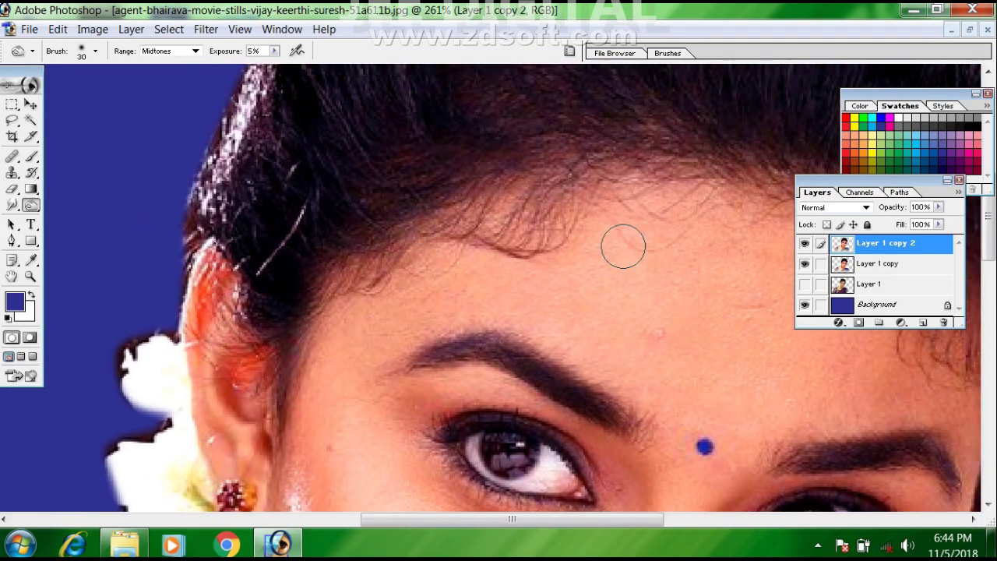
left_click_drag(840, 497, 644, 163)
Step: Deepen the lips' midtones and the line between them using a 9-pixel burn brush at 29% exposure
scroll(672, 215, "down", 10)
scroll(745, 387, "up", 10)
key("alt+space")
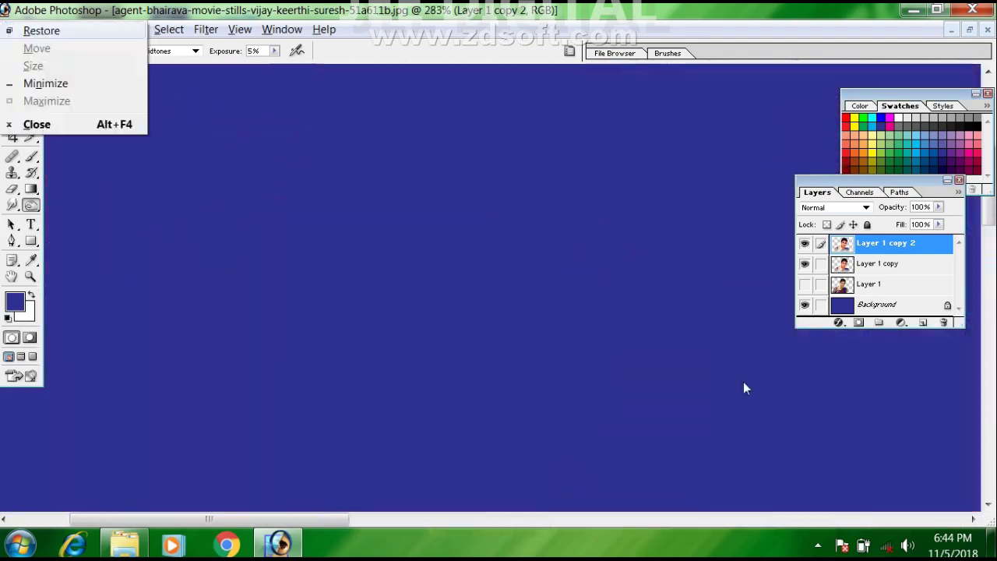
left_click_drag(746, 387, 494, 252)
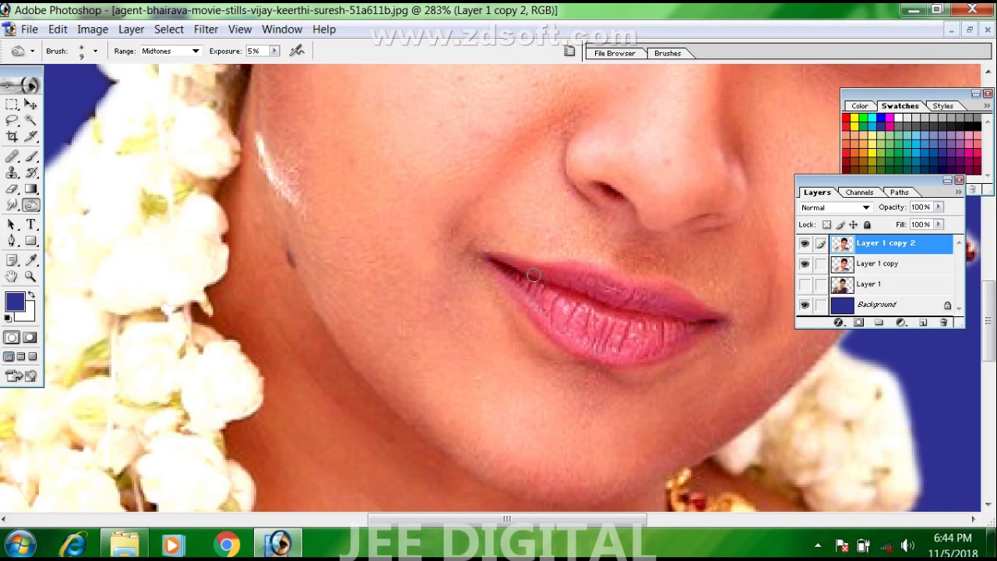
left_click_drag(274, 51, 302, 76)
left_click(526, 275)
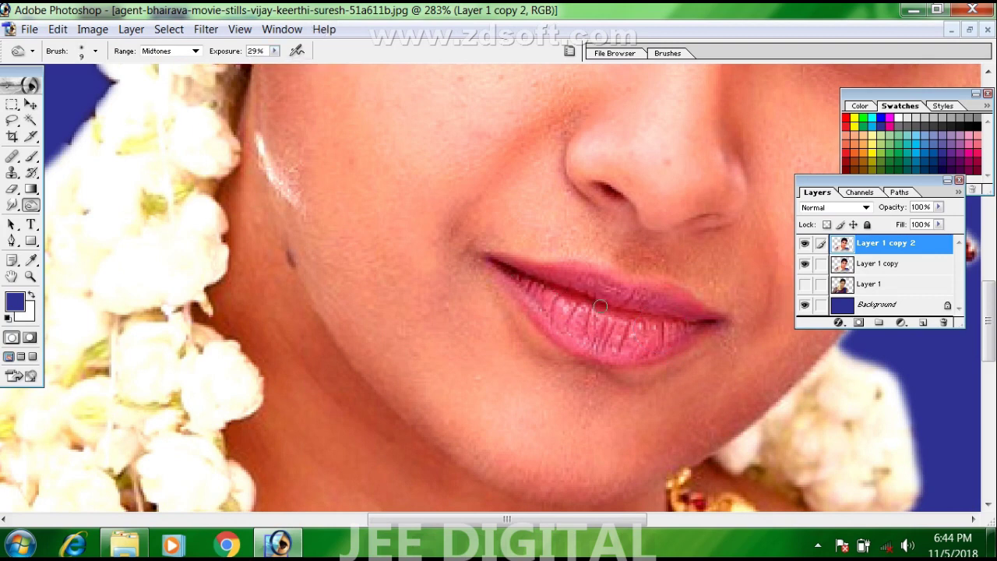
mouse_move(612, 355)
left_mouse_down()
mouse_move(504, 273)
mouse_move(592, 292)
mouse_move(560, 270)
mouse_move(551, 272)
mouse_move(707, 319)
left_mouse_up()
left_click_drag(618, 332, 526, 465)
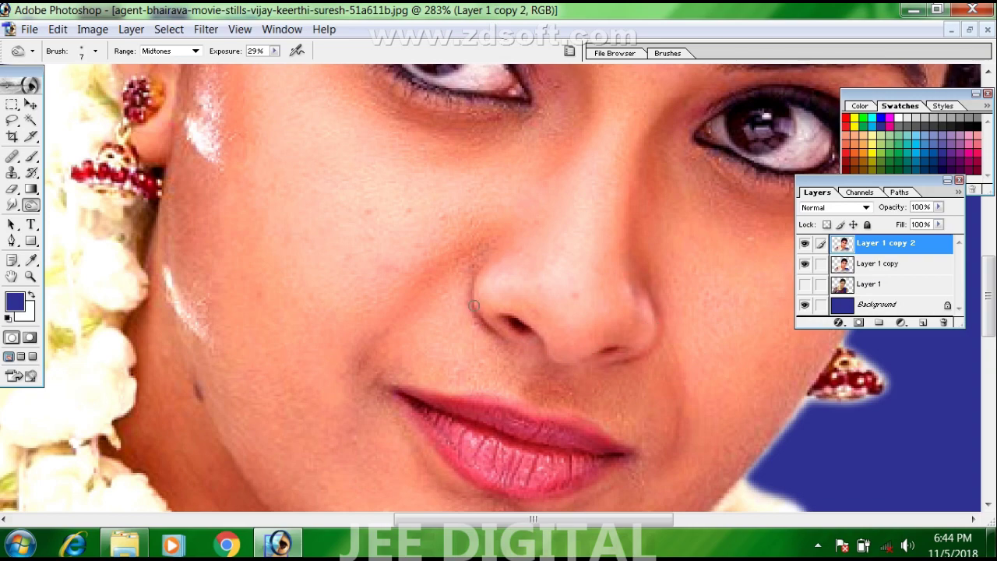
Step: Burn the nostril contours, eyes and eyebrows with a 7-pixel brush at 29% exposure
left_click_drag(464, 257, 448, 410)
left_click_drag(377, 271, 513, 445)
left_click_drag(596, 426, 451, 352)
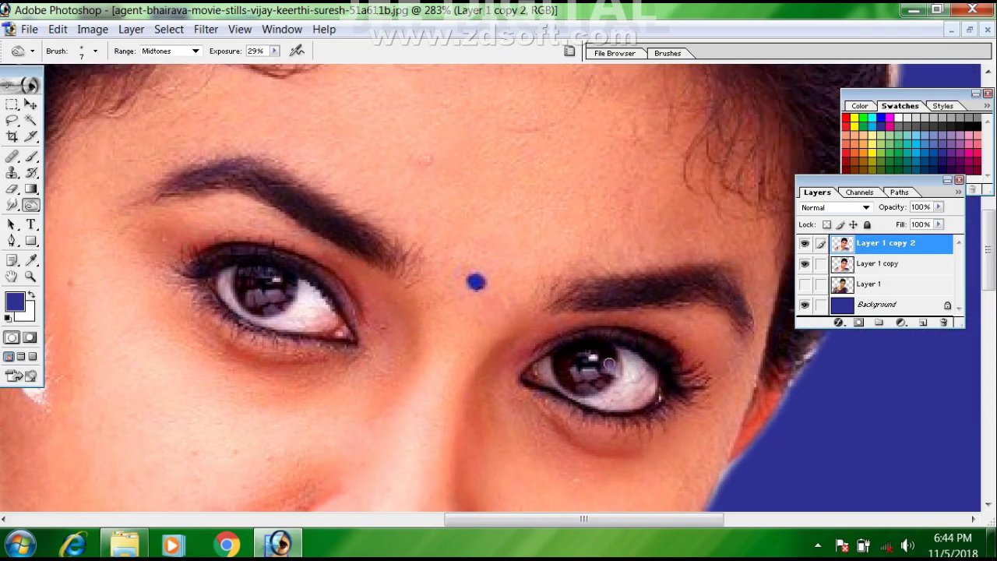
left_click_drag(709, 315, 628, 333)
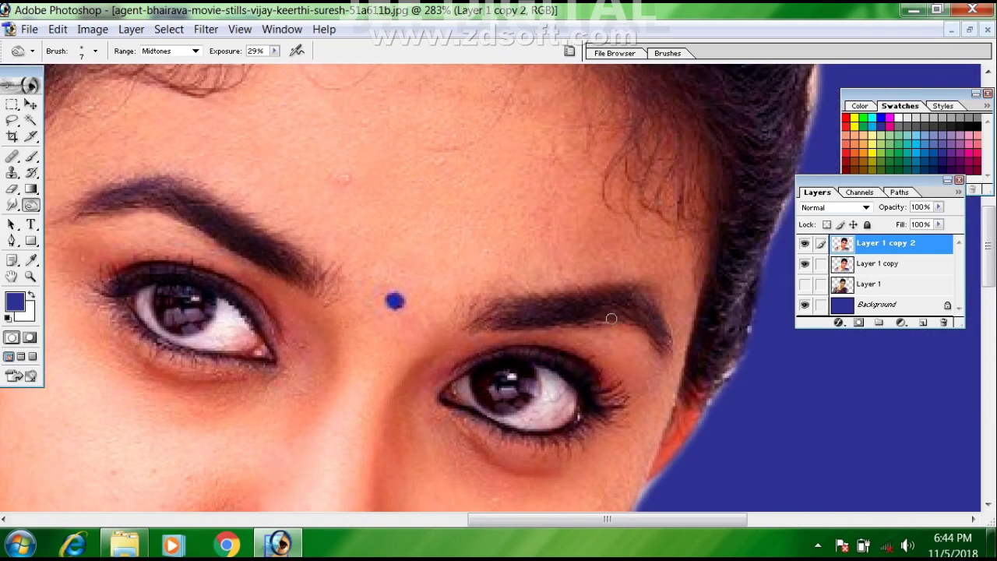
left_click_drag(402, 297, 534, 381)
Step: Toggle the visibility of Layer 1 copy 2 to compare the face before and after the burning
scroll(530, 373, "down", 3)
left_click(804, 245)
left_click(804, 245)
left_click(804, 244)
left_click(804, 244)
scroll(396, 199, "up", 2)
left_click_drag(898, 361, 473, 287)
Step: Switch to the Smudge tool and set it to a 125-pixel brush with 70% strength
key("r")
right_click(445, 250)
left_click_drag(641, 287, 643, 345)
left_click(581, 345)
left_click(454, 239)
key("bracketleft")
key("bracketleft")
key("bracketleft")
key("bracketleft")
key("bracketleft")
key("bracketleft")
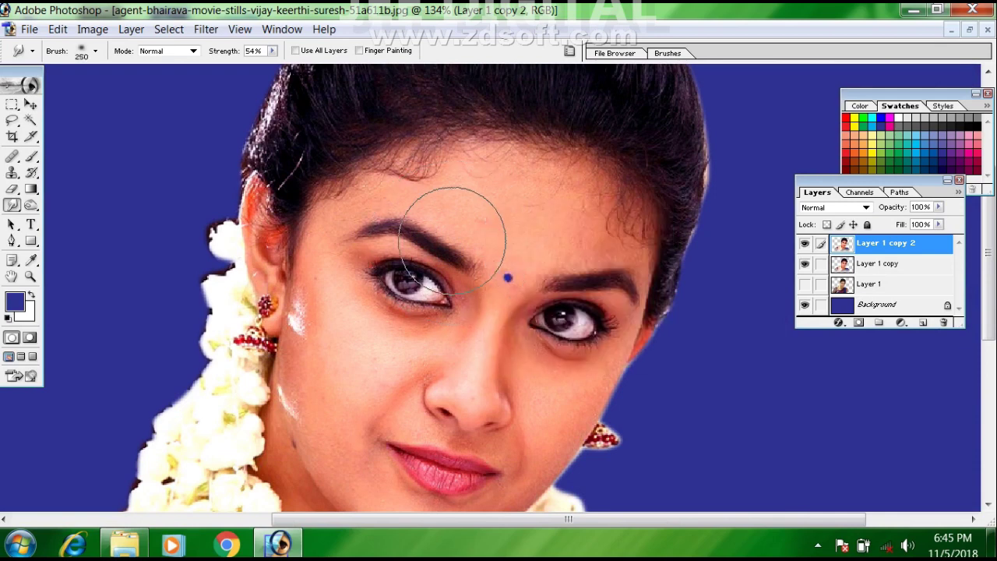
left_click(274, 51)
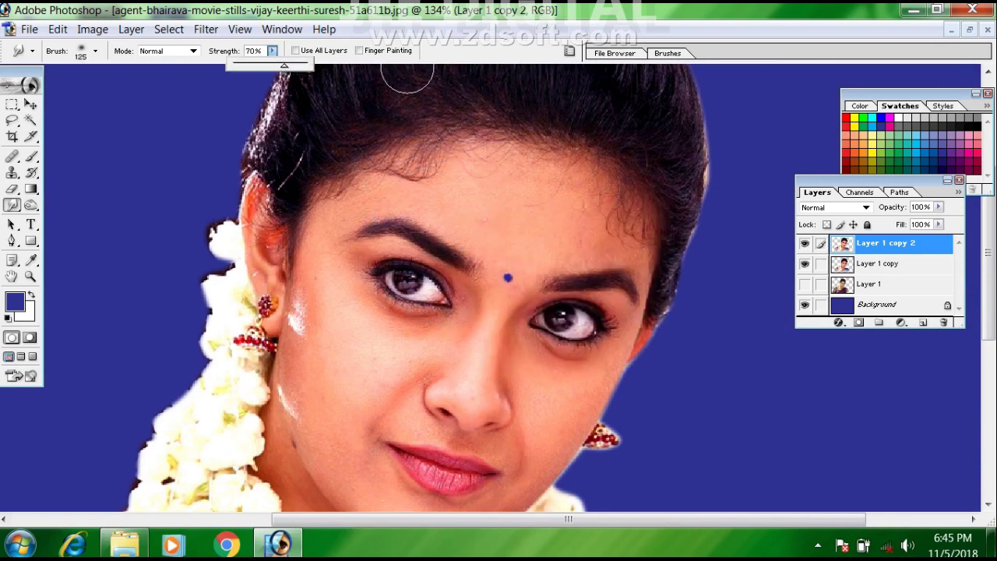
left_click(570, 52)
left_click_drag(762, 277, 740, 278)
left_click(483, 251)
Step: Smudge the skin smooth across the forehead's centre and left side down to the left eyebrow, reducing the brush to 80 pixels
scroll(621, 312, "up", 3)
key("alt+space")
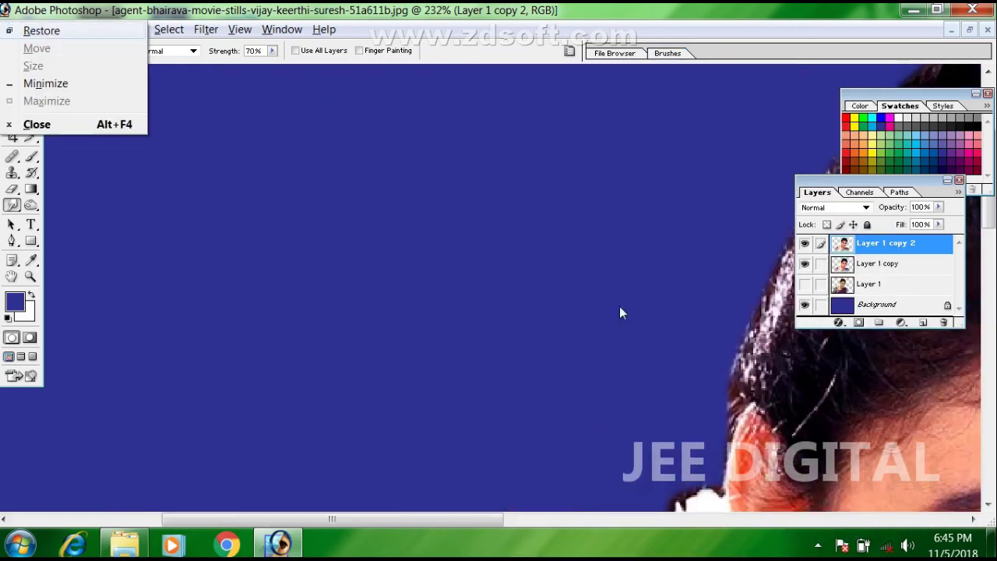
left_click_drag(621, 312, 234, 195)
key("bracketleft")
scroll(385, 227, "up", 1)
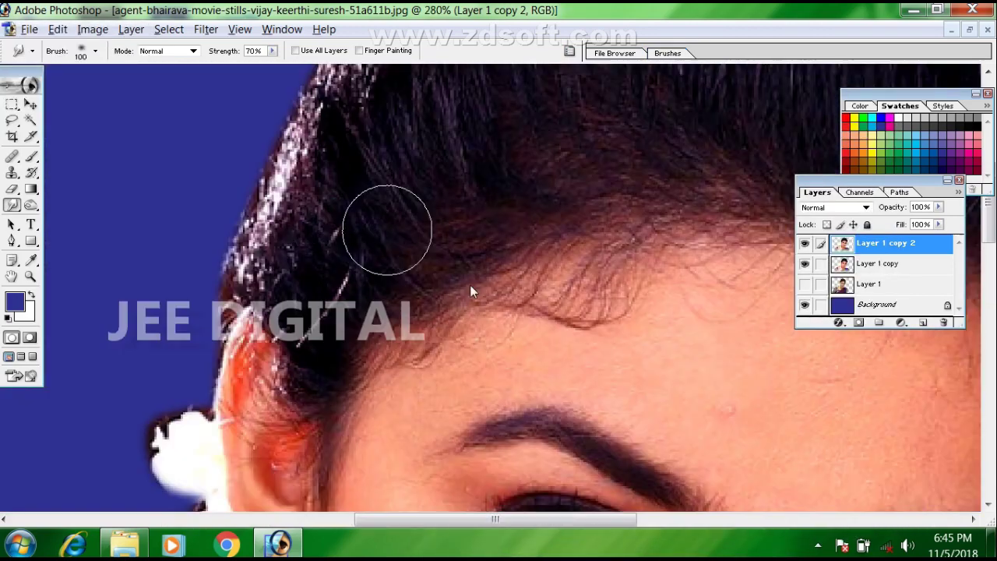
key("bracketleft")
key("bracketleft")
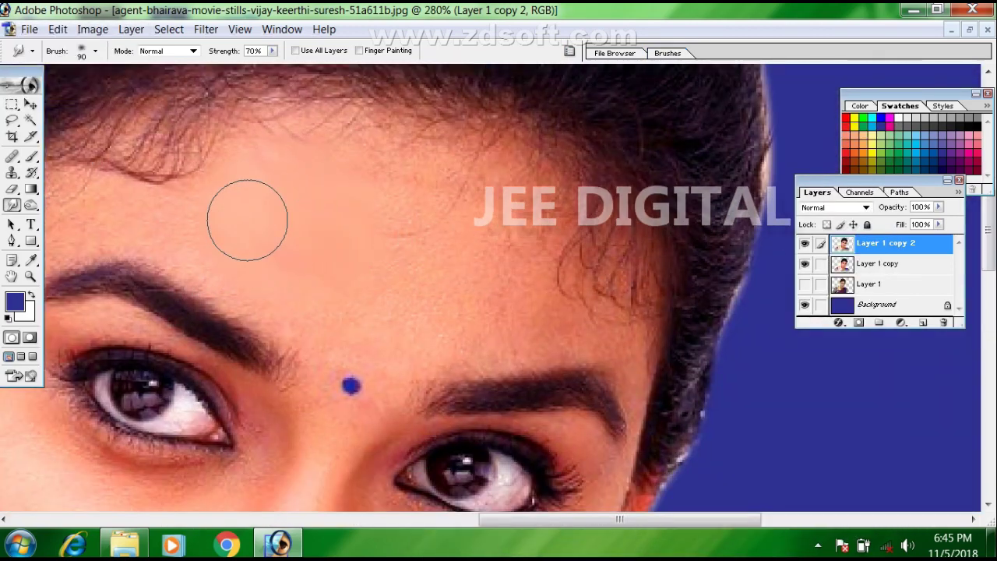
mouse_move(229, 225)
left_mouse_down()
mouse_move(307, 288)
mouse_move(120, 305)
mouse_move(294, 268)
mouse_move(207, 350)
left_mouse_up()
mouse_move(557, 203)
left_mouse_down()
mouse_move(457, 247)
mouse_move(408, 122)
left_mouse_up()
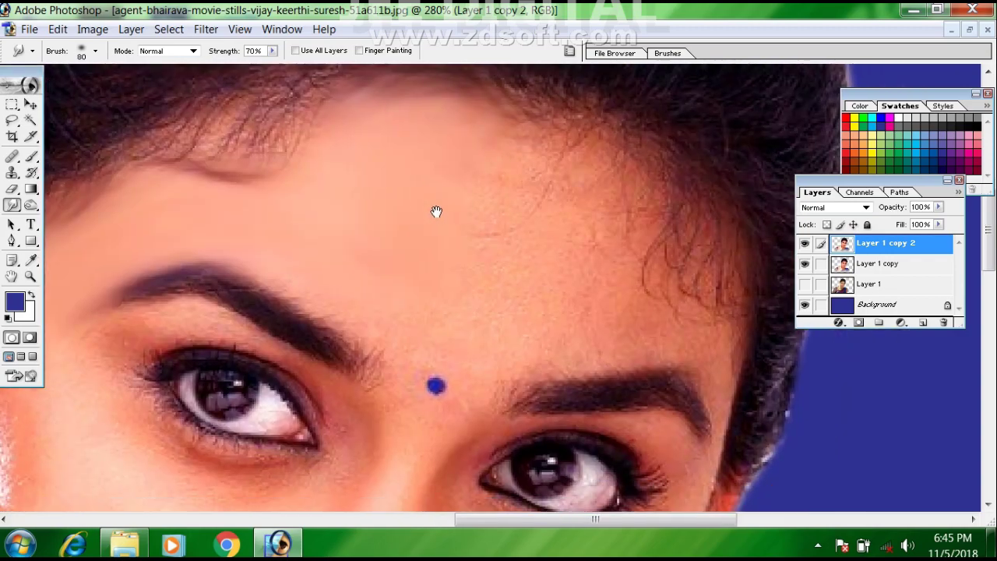
Step: Smudge the rest of the forehead smooth, blending the stray hairs at the right temple and along the hairline
mouse_move(500, 146)
left_mouse_down()
mouse_move(561, 159)
mouse_move(597, 204)
mouse_move(621, 213)
mouse_move(503, 243)
left_mouse_up()
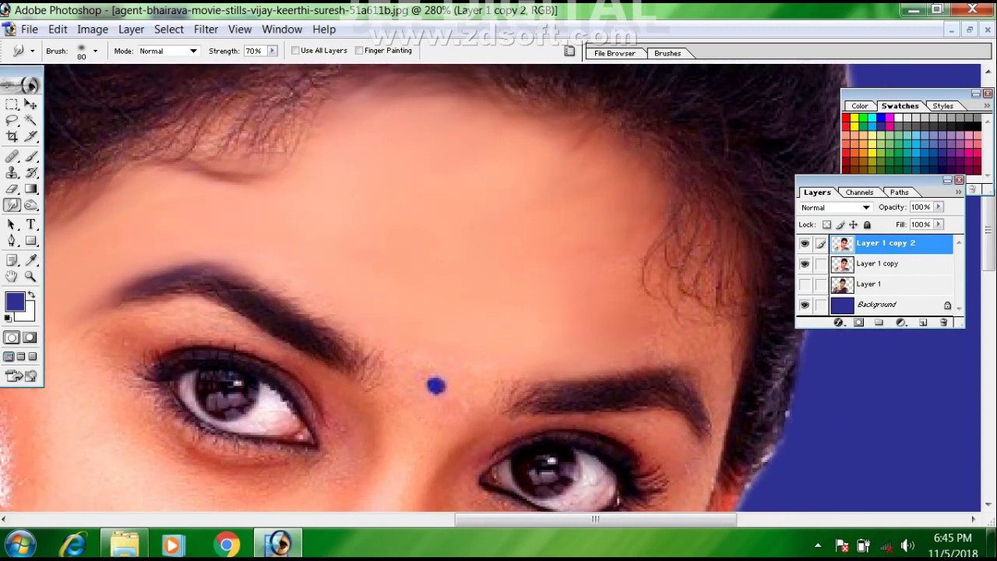
mouse_move(632, 301)
left_mouse_down()
mouse_move(620, 244)
mouse_move(522, 241)
mouse_move(535, 262)
mouse_move(541, 196)
mouse_move(547, 239)
mouse_move(527, 184)
mouse_move(521, 220)
mouse_move(541, 230)
mouse_move(553, 287)
left_mouse_up()
left_click_drag(477, 204, 517, 275)
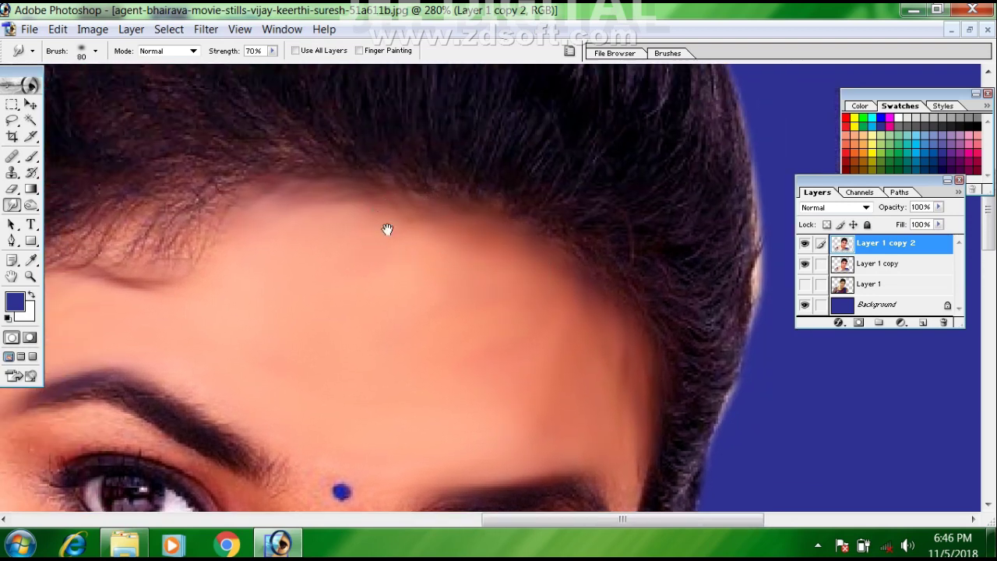
left_click_drag(378, 218, 431, 263)
mouse_move(289, 304)
left_mouse_down()
mouse_move(431, 284)
mouse_move(452, 265)
mouse_move(315, 290)
mouse_move(407, 272)
mouse_move(313, 302)
mouse_move(459, 238)
mouse_move(340, 288)
left_mouse_up()
mouse_move(633, 334)
left_mouse_down()
mouse_move(595, 202)
mouse_move(242, 263)
left_mouse_up()
mouse_move(177, 168)
left_mouse_down()
mouse_move(411, 198)
mouse_move(329, 194)
left_mouse_up()
left_click_drag(574, 428, 521, 262)
Step: Smudge the skin between the eyebrows and around the blue bindi with a 50-pixel brush
key("[")
scroll(490, 335, "up", 2)
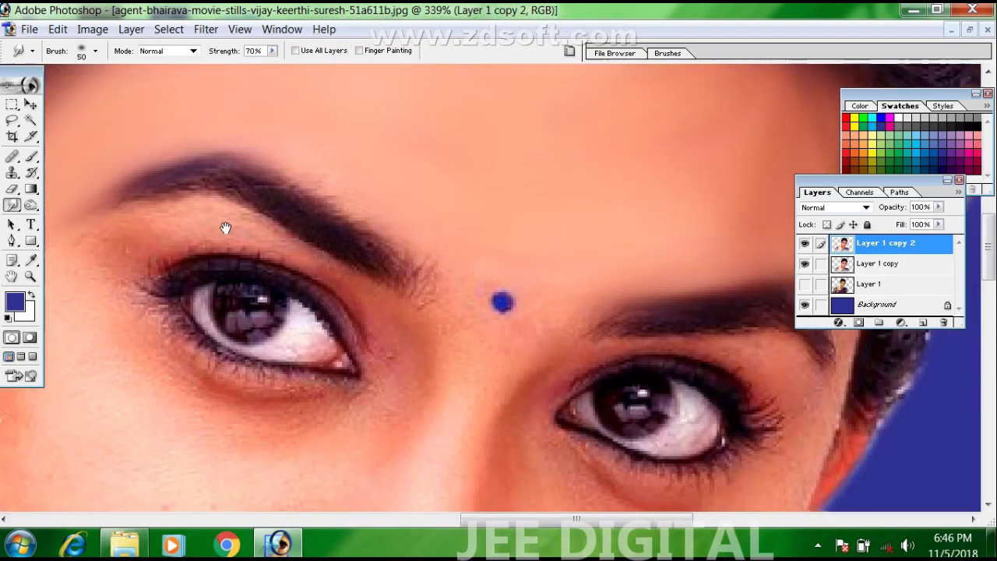
left_click_drag(225, 227, 143, 186)
left_click_drag(384, 321, 391, 249)
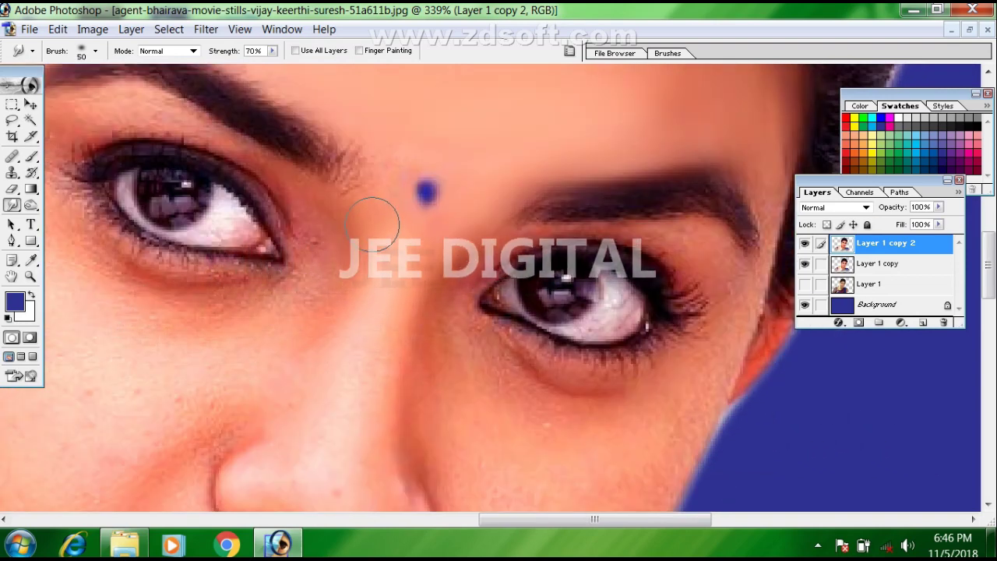
mouse_move(426, 195)
left_mouse_down()
mouse_move(434, 243)
mouse_move(402, 256)
mouse_move(424, 161)
left_mouse_up()
Step: Smudge the nose bridge and the cheek below the right-hand eye smooth, continuing down toward the earring
mouse_move(374, 350)
left_mouse_down()
mouse_move(378, 299)
mouse_move(376, 340)
left_mouse_up()
mouse_move(457, 289)
left_mouse_down()
mouse_move(441, 238)
mouse_move(450, 175)
left_mouse_up()
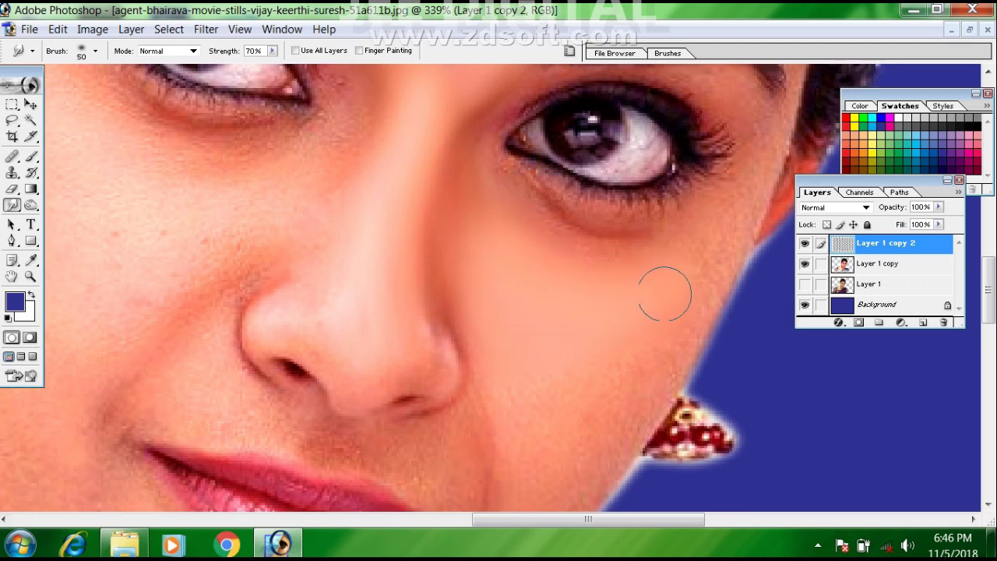
scroll(521, 268, "down", 2)
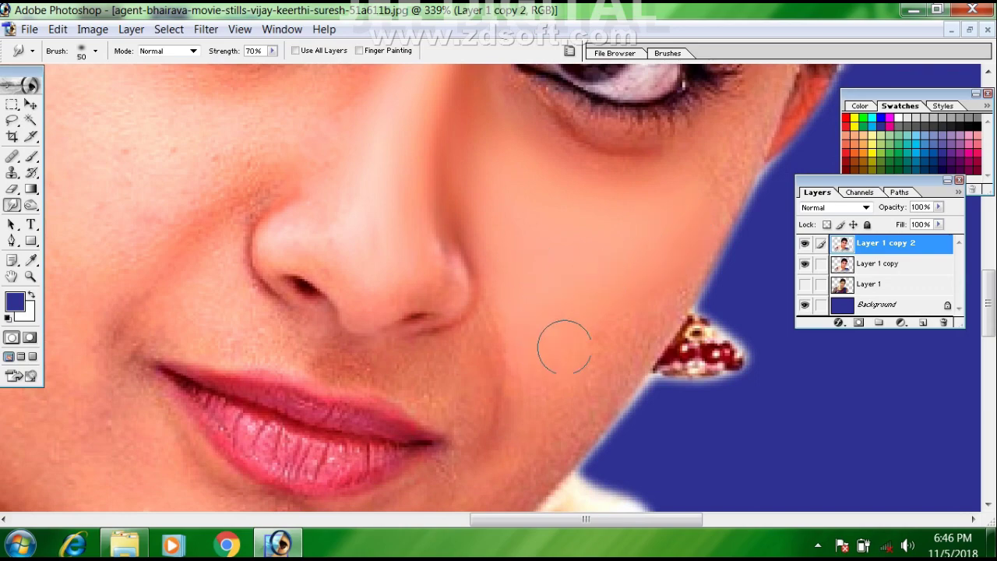
left_click_drag(692, 184, 598, 304)
scroll(546, 340, "left", 10)
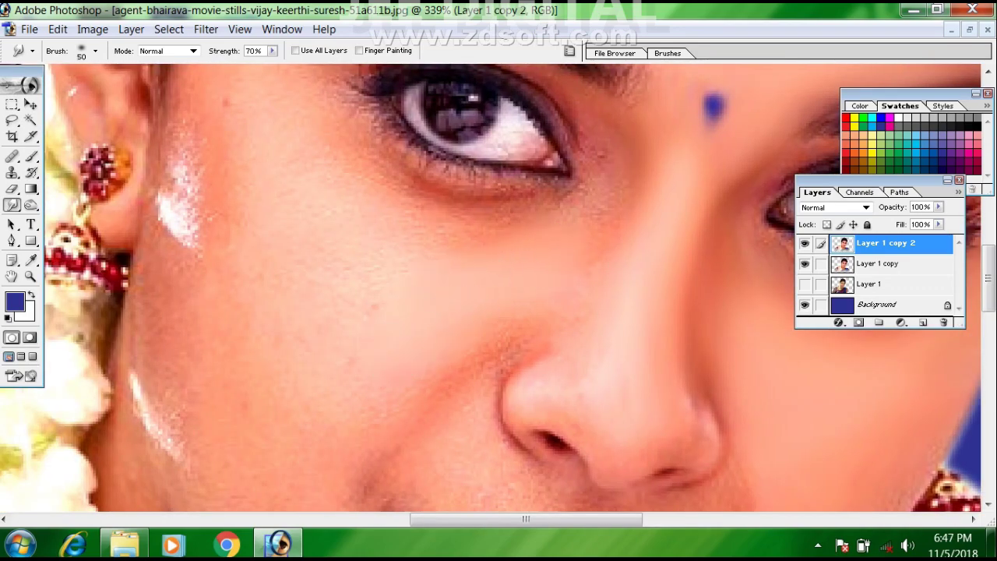
Step: Smudge the skin below the left-hand eye and across that cheek up to the temple
mouse_move(360, 329)
left_mouse_down()
mouse_move(368, 403)
mouse_move(419, 314)
mouse_move(338, 301)
left_mouse_up()
left_click_drag(379, 247, 391, 220)
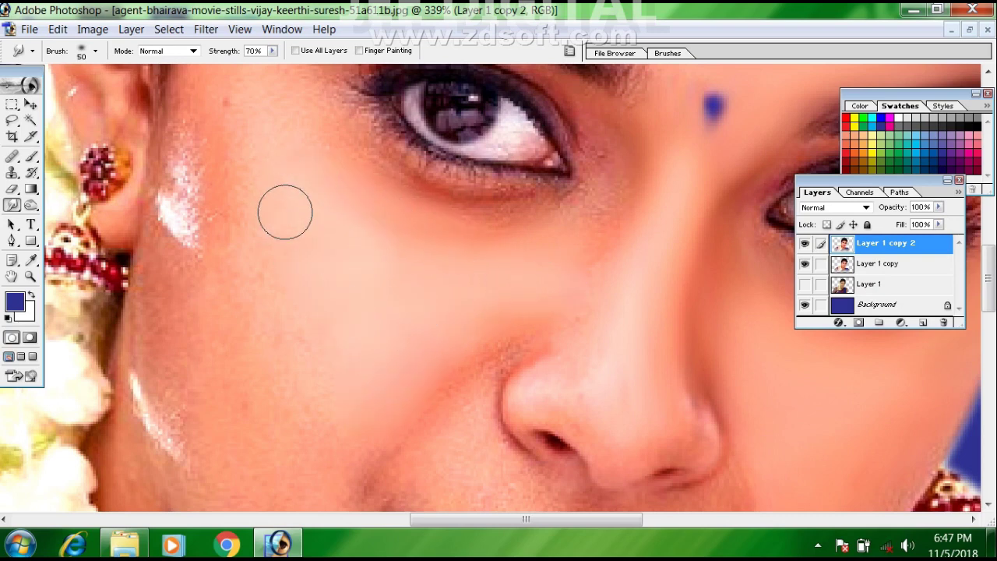
scroll(372, 334, "up", 4)
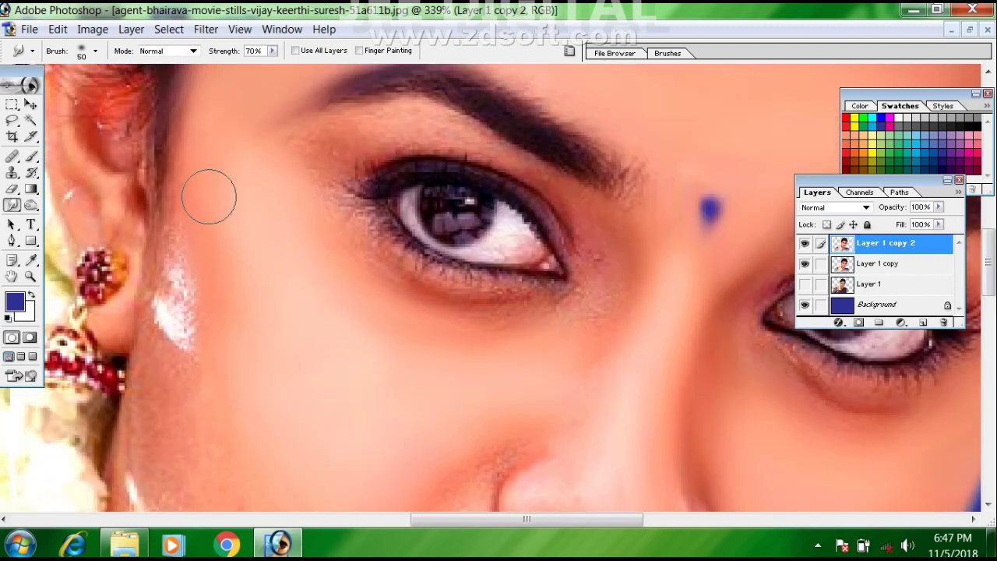
Step: Smudge the white highlights beside the left-hand ear and along the jaw into the surrounding cheek skin
scroll(312, 301, "left", 3)
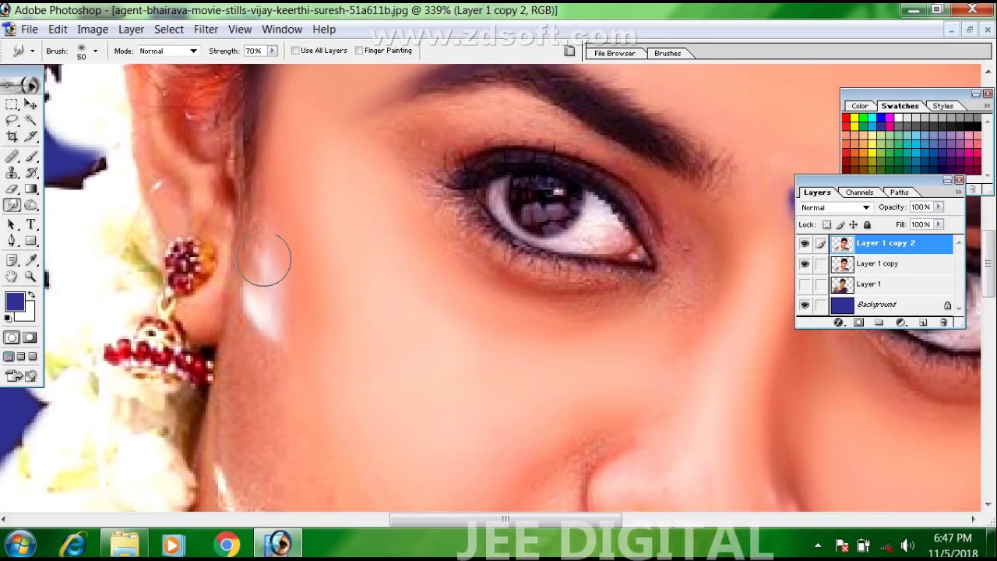
scroll(278, 261, "down", 4)
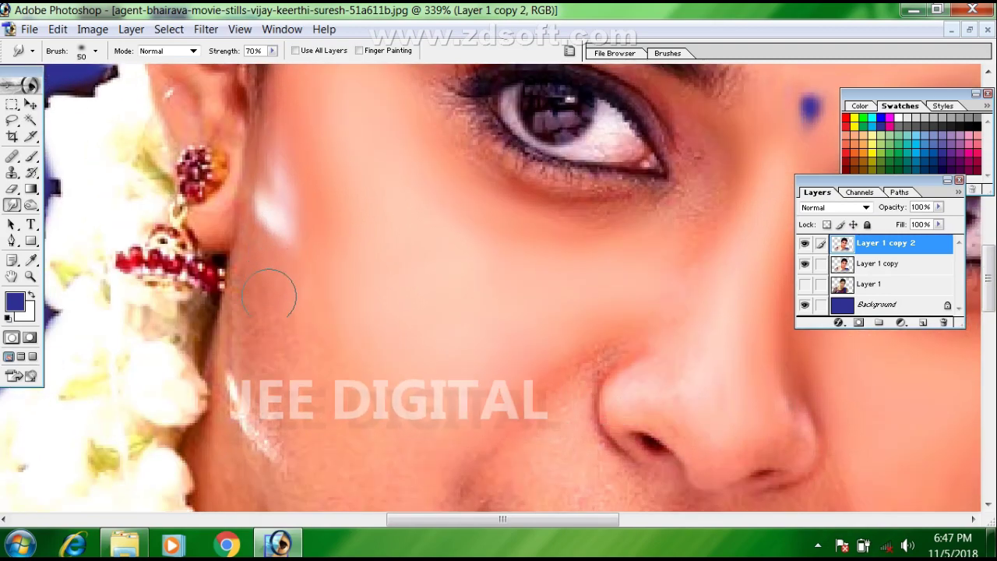
scroll(281, 272, "down", 4)
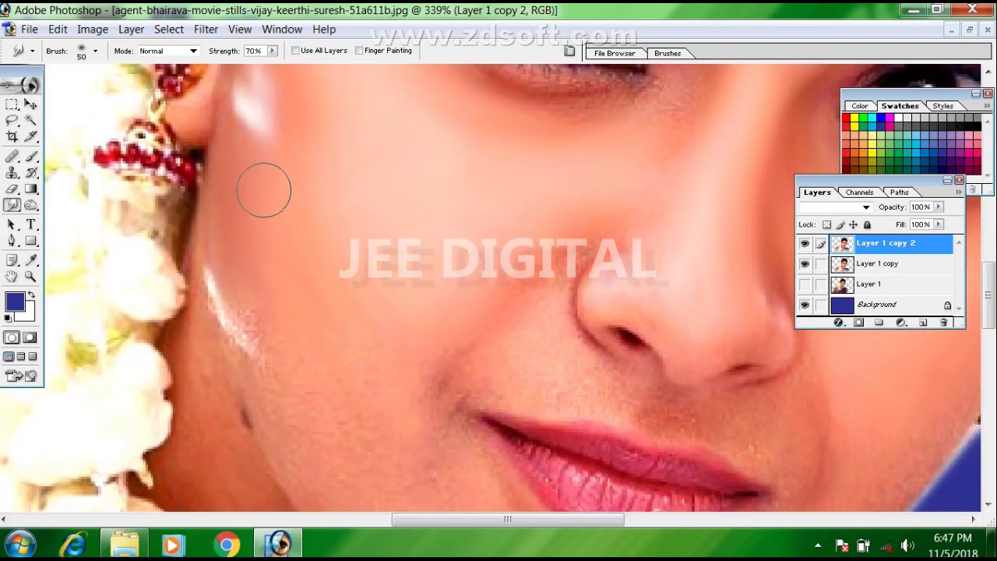
scroll(242, 269, "down", 4)
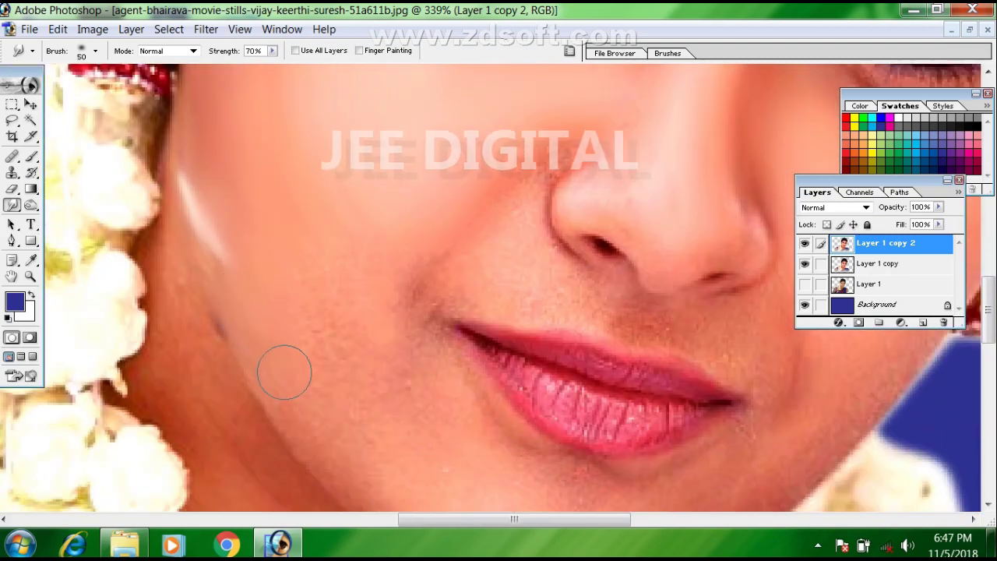
Step: Enlarge the smudge brush to 60 pixels and smooth the lower cheek, jaw and chin below the lips
key("bracketright")
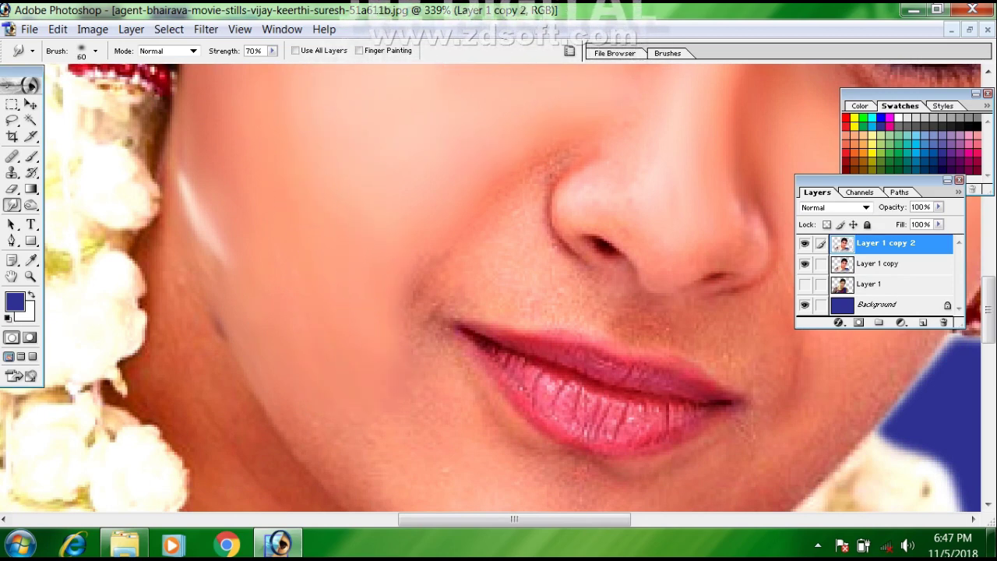
scroll(320, 265, "down", 4)
left_click_drag(380, 400, 335, 333)
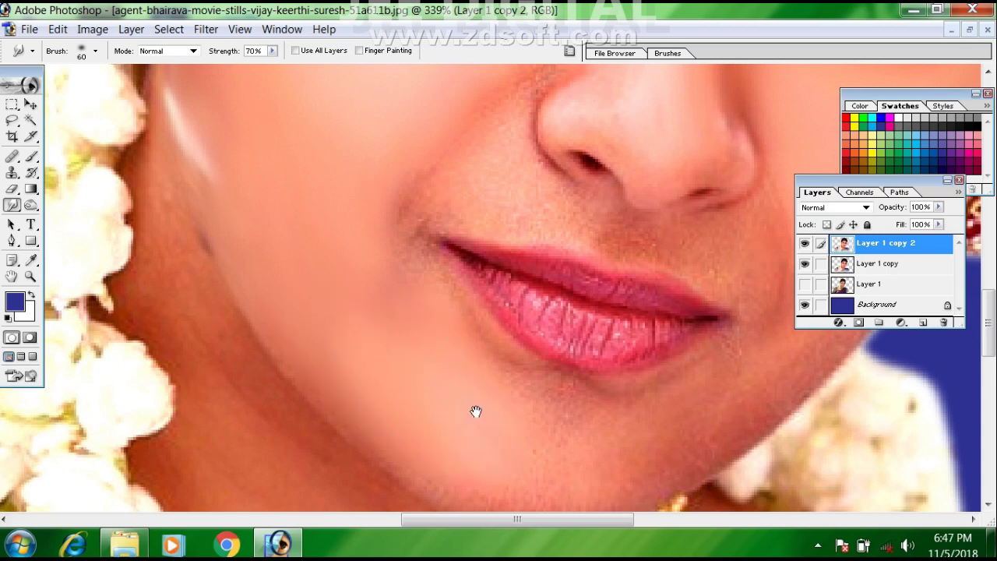
scroll(468, 374, "down", 5)
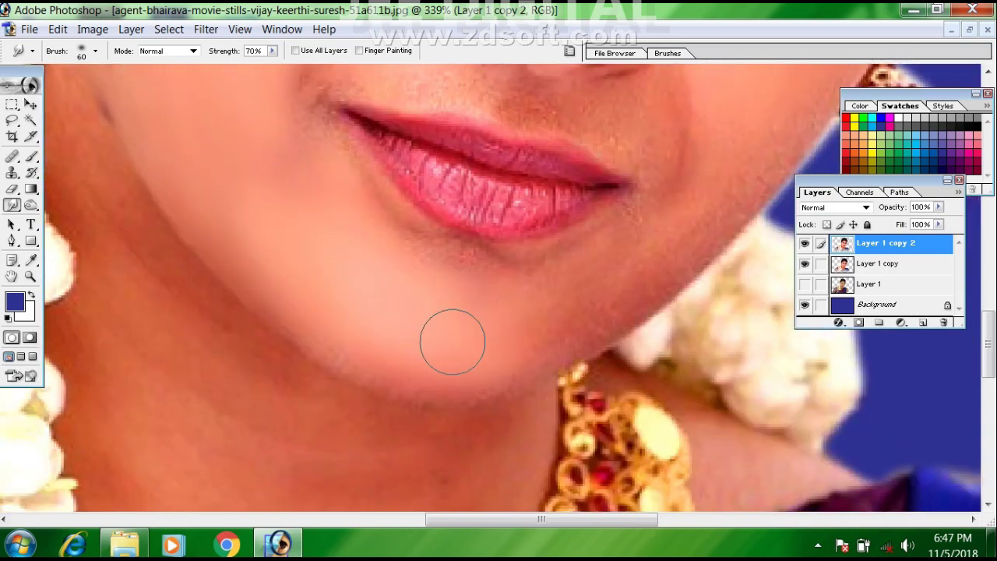
Step: Reduce the smudge brush to 30 pixels and smooth the skin around the left-hand eye, including its inner and outer corners
left_click_drag(452, 342, 342, 297)
left_click_drag(366, 86, 563, 353)
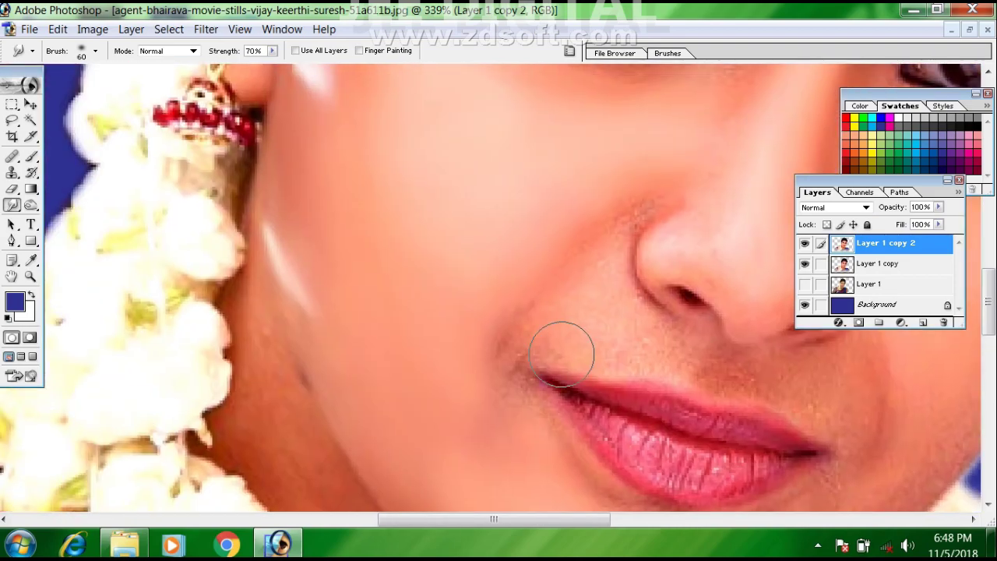
scroll(428, 385, "up", 5)
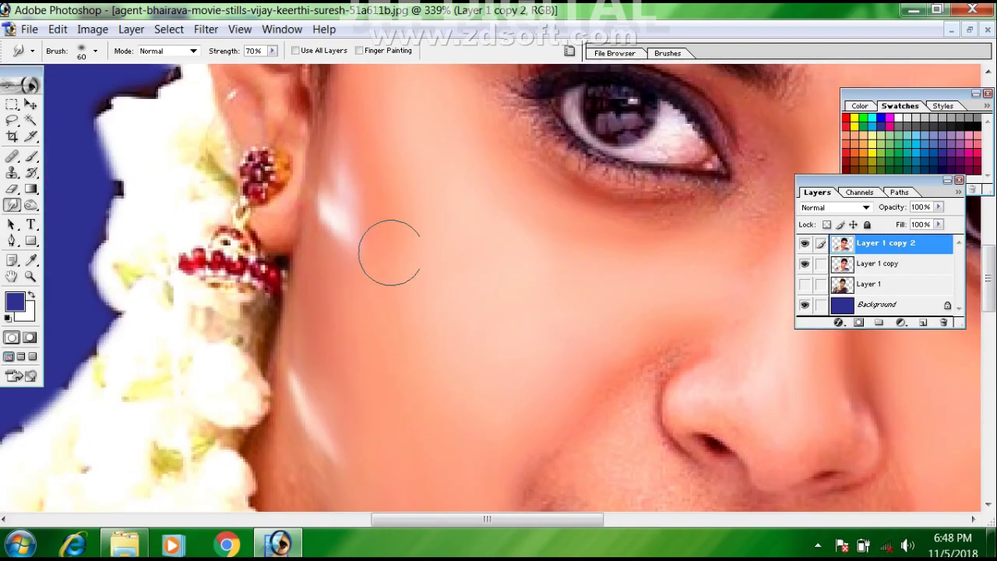
left_click_drag(568, 296, 452, 363)
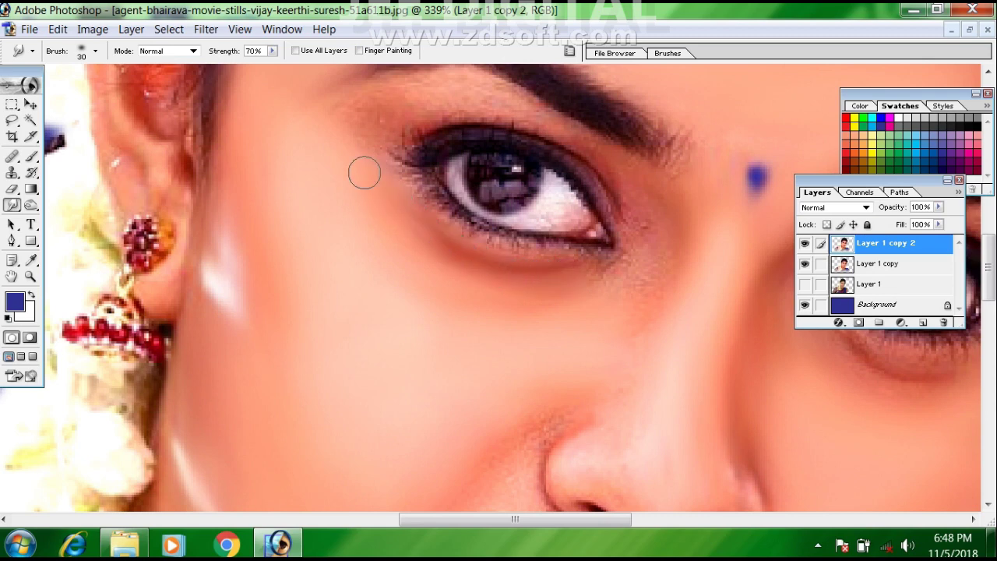
mouse_move(634, 270)
left_mouse_down()
mouse_move(600, 272)
mouse_move(633, 283)
left_mouse_up()
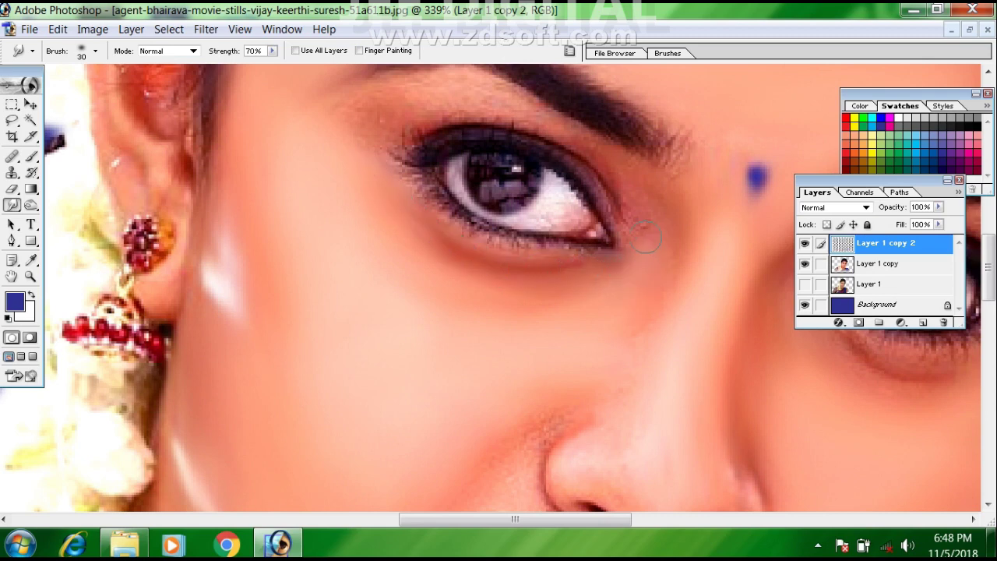
left_click_drag(663, 222, 652, 307)
scroll(635, 323, "up", 3)
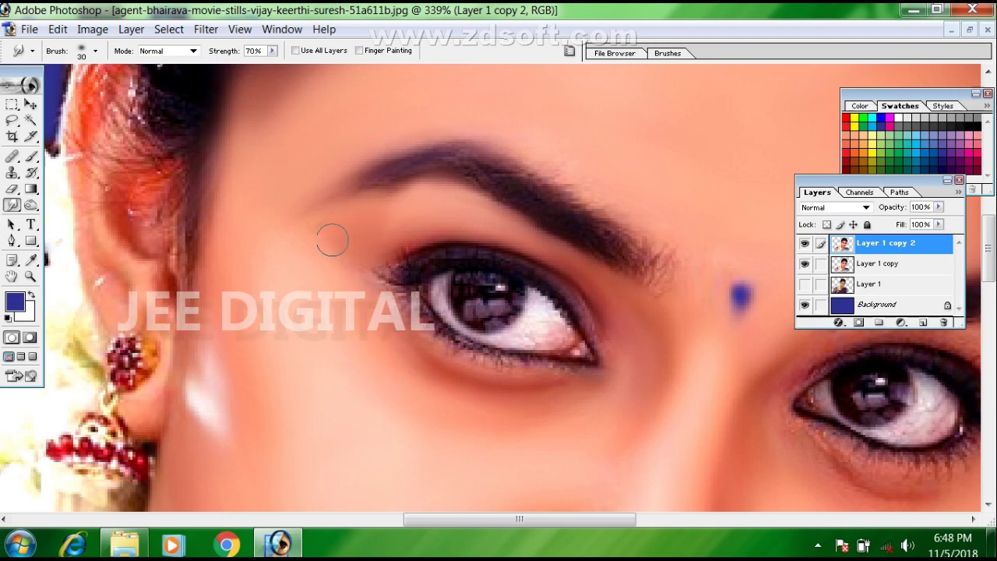
Step: Smudge the left-hand eyebrow along its length, blending the stray hairs at its inner end into the skin
left_click_drag(608, 316, 489, 311)
scroll(624, 321, "up", 1)
left_click_drag(625, 321, 442, 374)
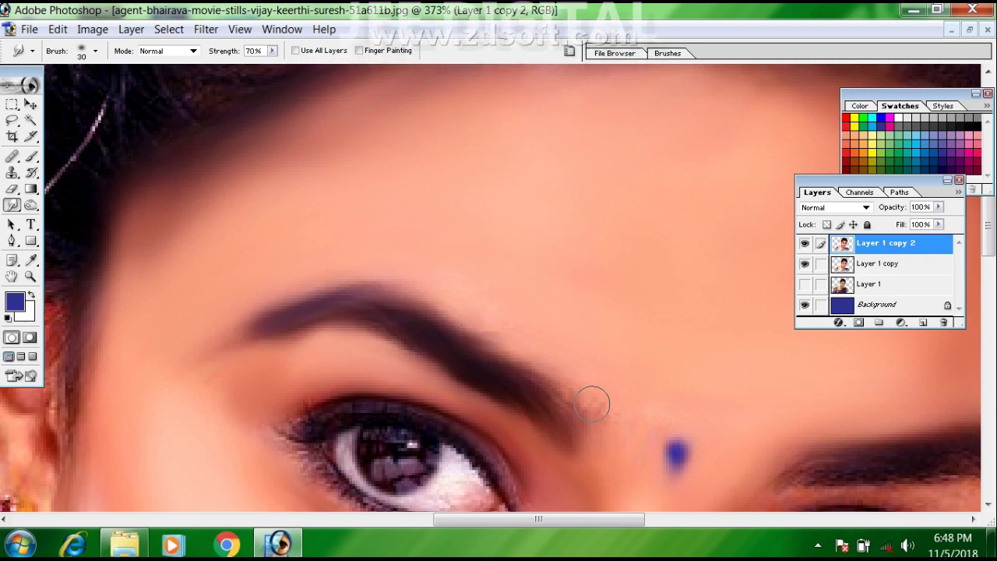
scroll(449, 387, "down", 2)
Step: Smudge the left-hand eye's lashes, liner, iris and white with the brush reduced to 20 and 9 pixels
mouse_move(389, 352)
left_mouse_down()
mouse_move(369, 338)
mouse_move(360, 347)
left_mouse_up()
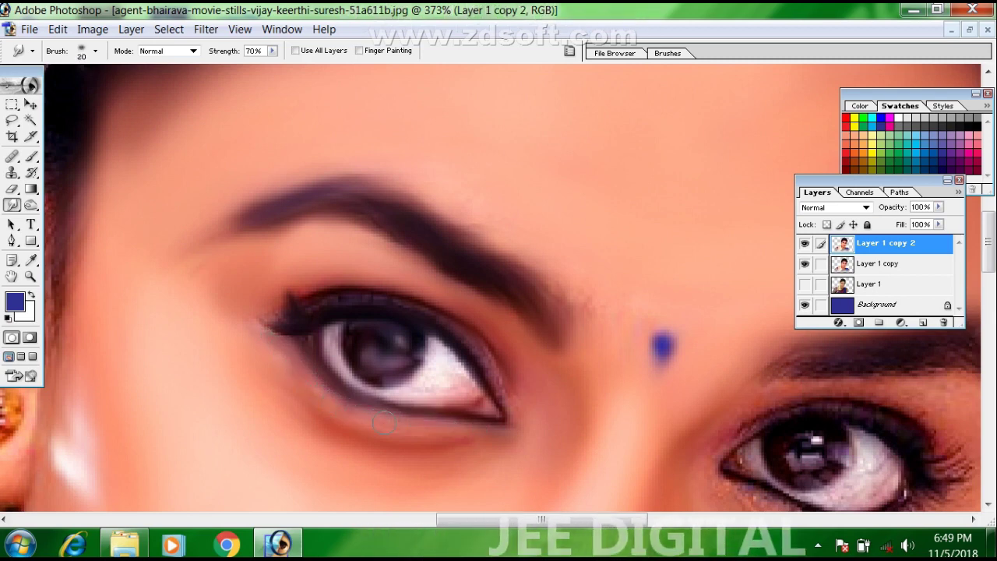
left_click_drag(282, 323, 261, 323)
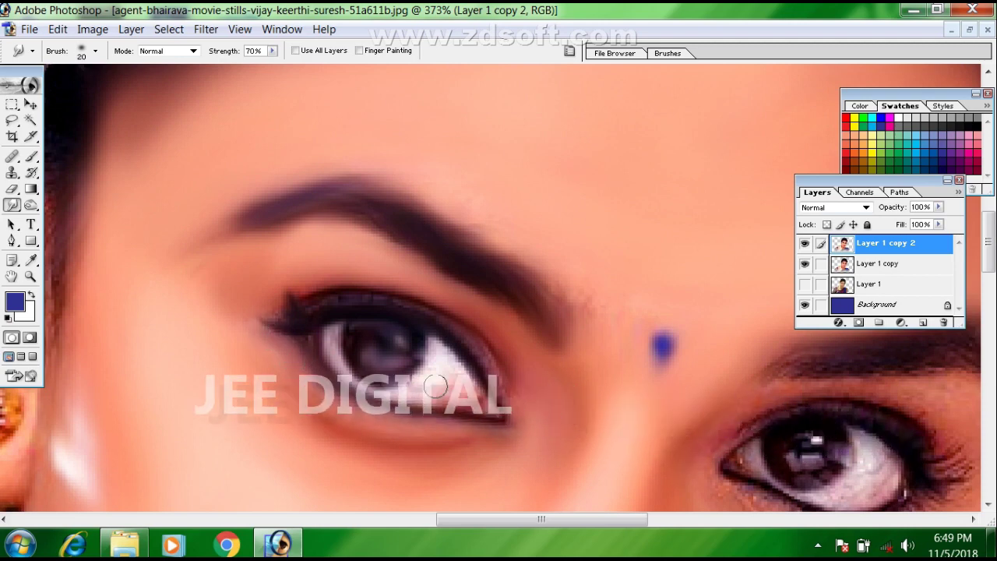
left_click_drag(439, 389, 472, 367)
key("bracketleft")
key("bracketleft")
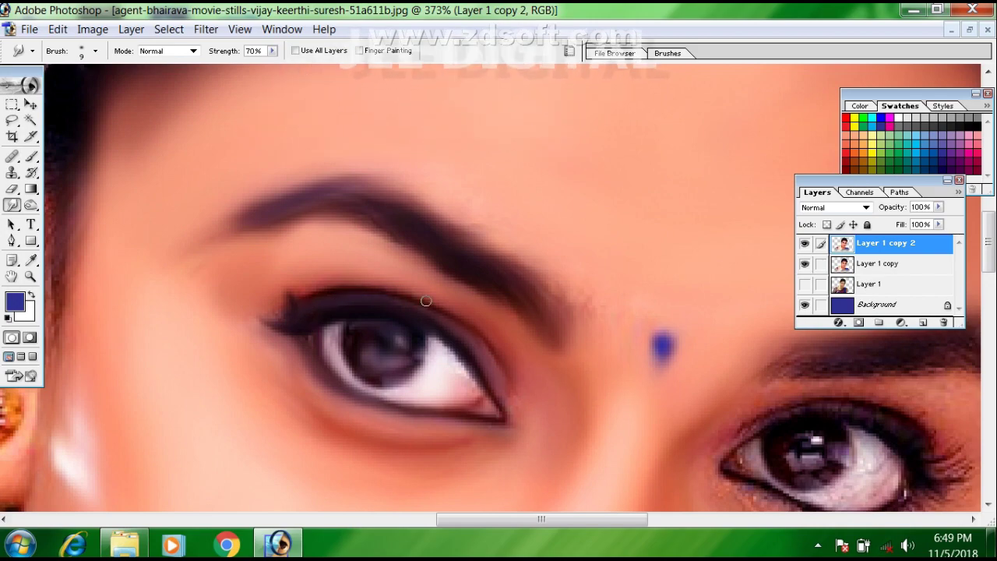
Step: Smudge the right-hand eye's liner, iris reflection and white with a 9 to 10 pixel brush
mouse_move(501, 456)
left_mouse_down()
mouse_move(548, 336)
mouse_move(220, 448)
mouse_move(195, 364)
left_mouse_up()
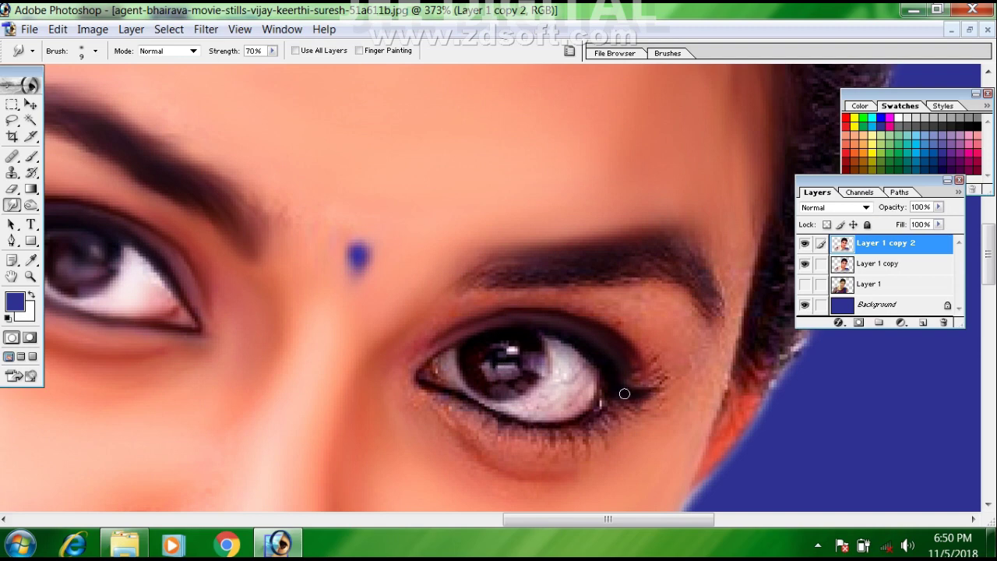
mouse_move(597, 402)
left_mouse_down()
mouse_move(506, 416)
mouse_move(561, 420)
left_mouse_up()
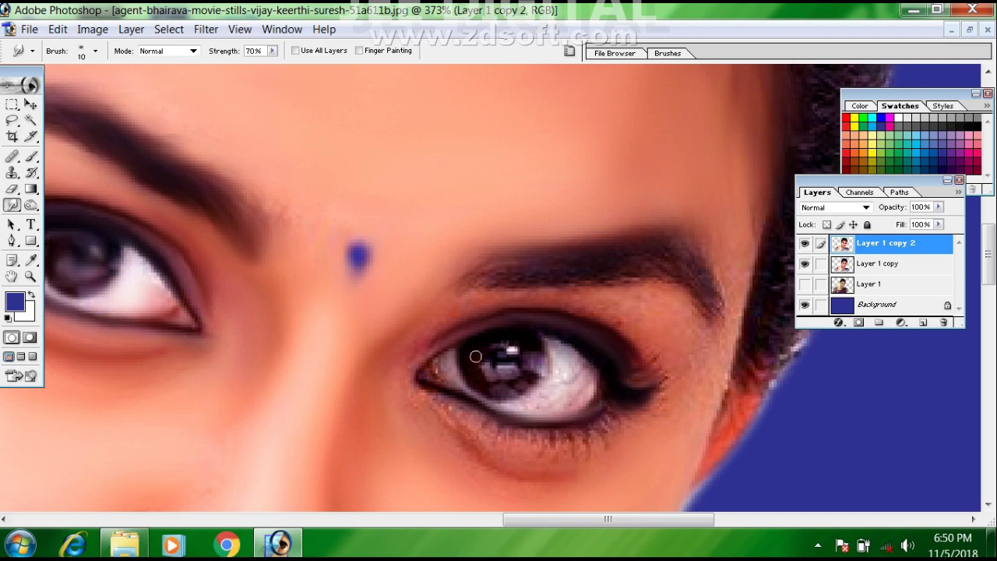
mouse_move(468, 360)
left_mouse_down()
mouse_move(508, 357)
mouse_move(530, 367)
mouse_move(505, 389)
mouse_move(479, 369)
mouse_move(510, 352)
mouse_move(495, 377)
left_mouse_up()
left_click_drag(561, 393, 560, 365)
key("bracketleft")
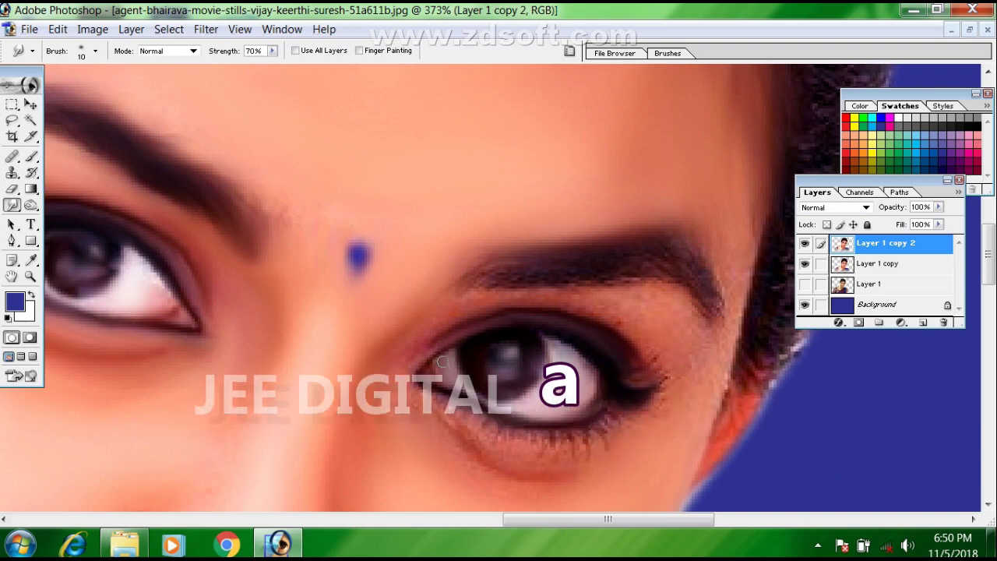
key("bracketleft")
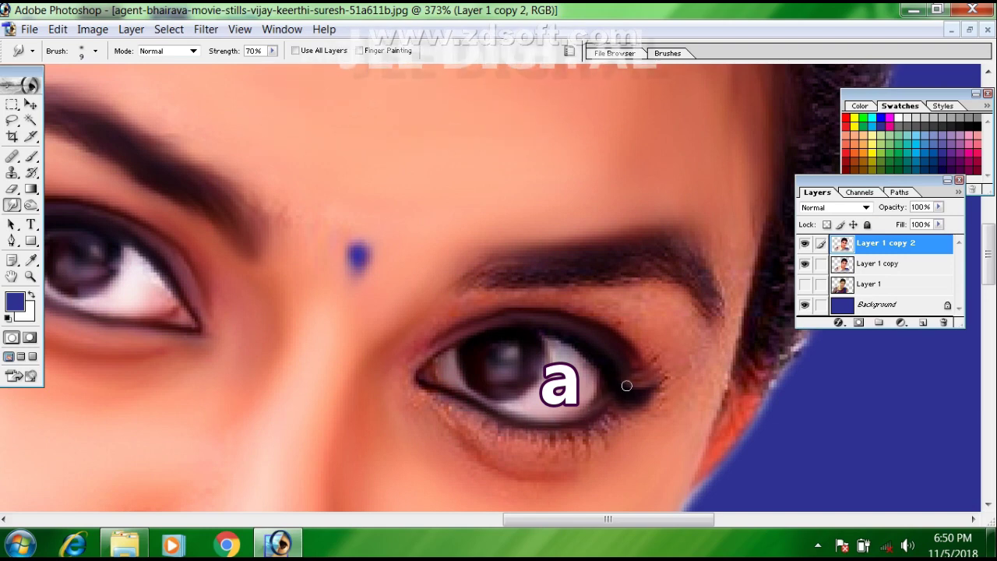
Step: Smudge away the right-hand eye's lower and outer lashes and smooth the surrounding eyelid skin with a 20 to 30 pixel brush
mouse_move(538, 419)
left_mouse_down()
mouse_move(537, 338)
mouse_move(603, 349)
left_mouse_up()
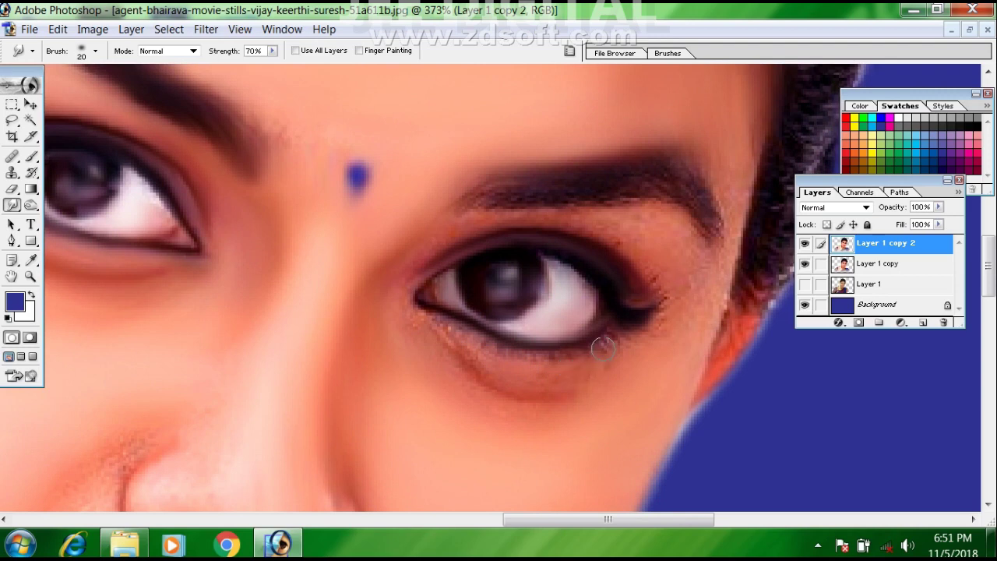
left_click_drag(523, 354, 434, 319)
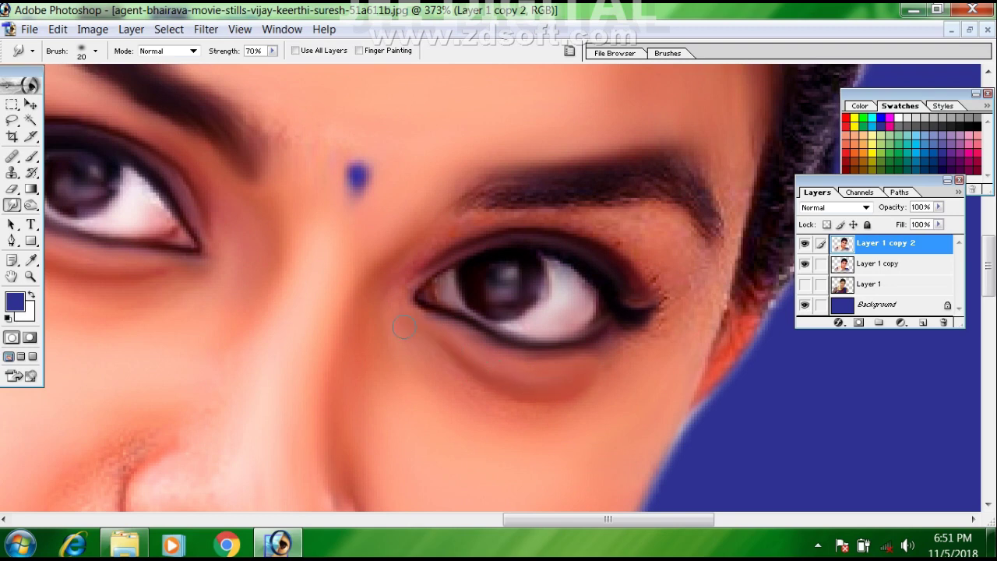
mouse_move(653, 285)
left_mouse_down()
mouse_move(654, 311)
mouse_move(630, 328)
mouse_move(657, 313)
mouse_move(614, 343)
mouse_move(568, 318)
left_mouse_up()
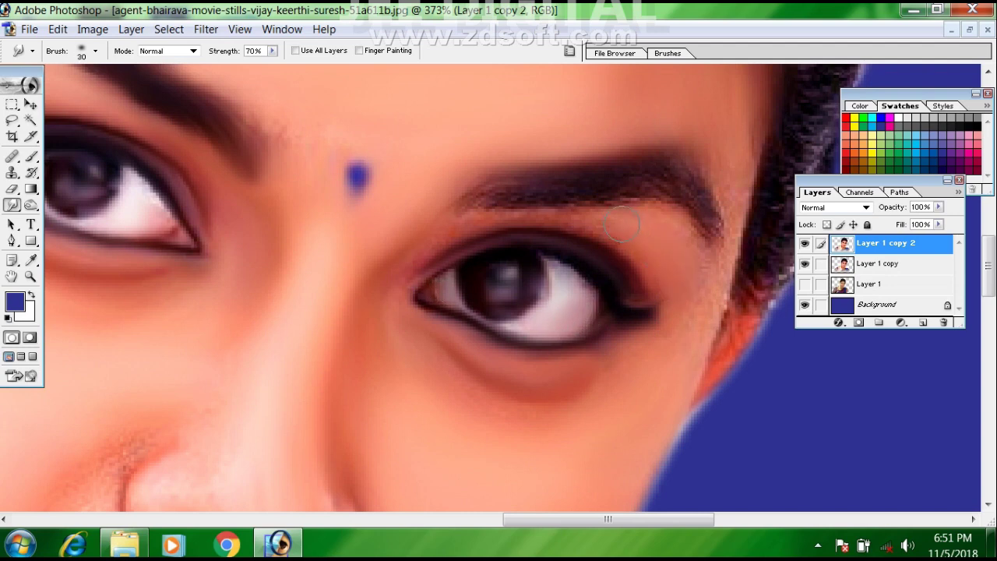
mouse_move(538, 221)
left_mouse_down()
mouse_move(496, 221)
mouse_move(434, 245)
left_mouse_up()
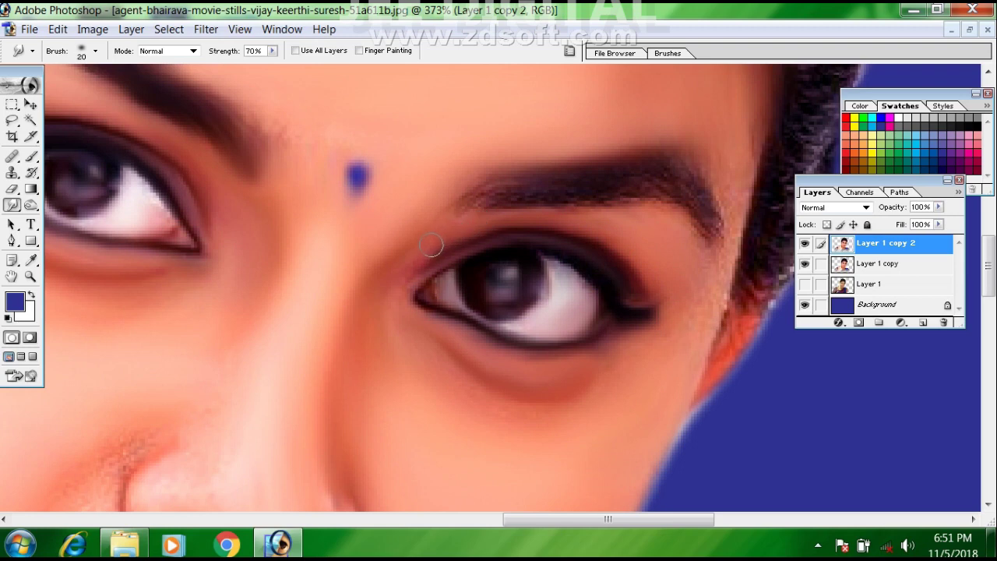
Step: Smudge the right-hand eyebrow into a soft shape and blend the temple skin along the hairline beside it
mouse_move(519, 193)
left_mouse_down()
mouse_move(650, 183)
mouse_move(520, 184)
mouse_move(693, 195)
mouse_move(704, 223)
left_mouse_up()
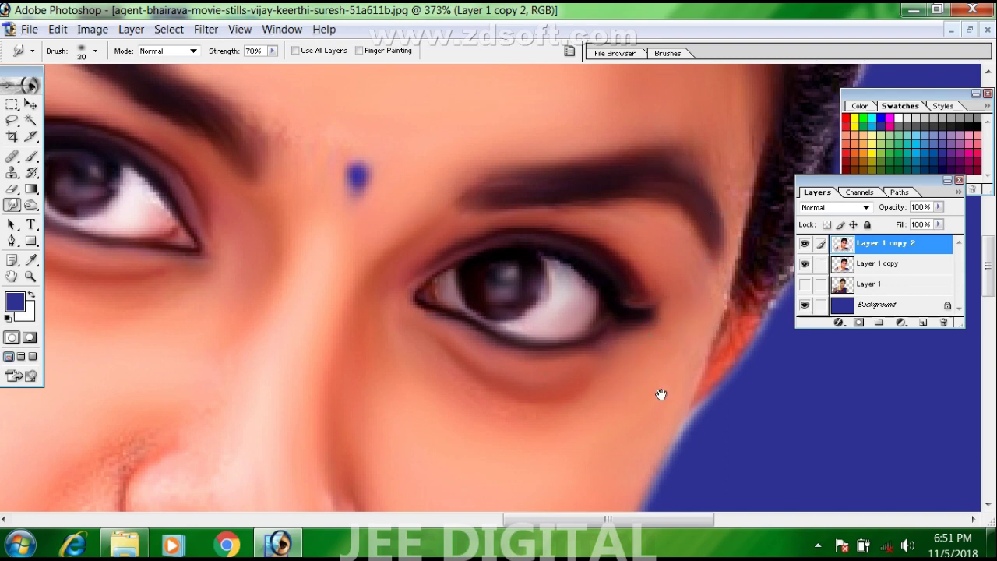
left_click_drag(661, 396, 563, 380)
mouse_move(660, 288)
left_mouse_down()
mouse_move(629, 363)
mouse_move(646, 293)
mouse_move(619, 378)
left_mouse_up()
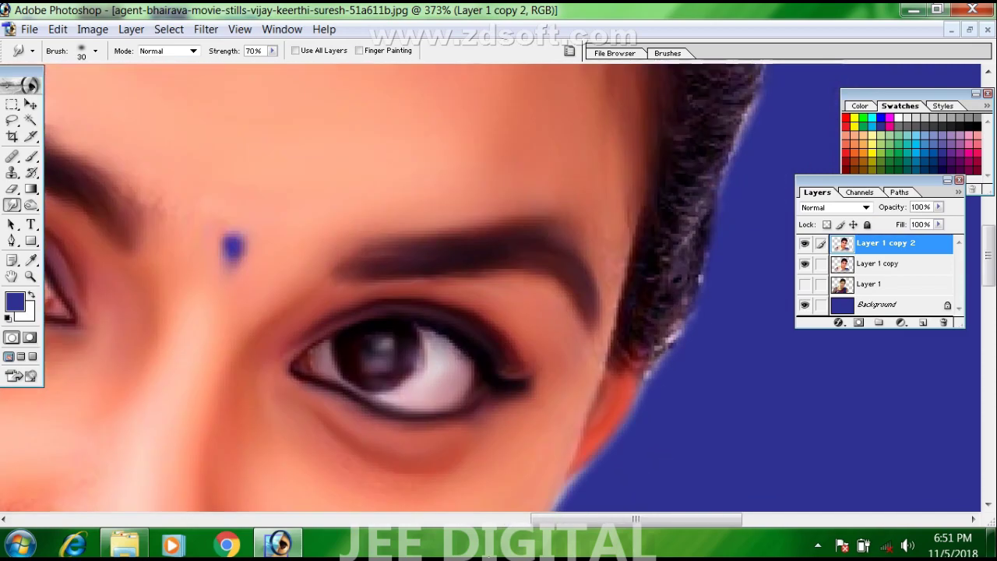
left_click_drag(613, 217, 614, 288)
left_click_drag(543, 194, 592, 273)
Step: Smudge the nose tip, both nostril wings and the side of the nose smooth with a 9 to 30 pixel brush
left_click_drag(521, 507, 644, 258)
left_click_drag(428, 351, 592, 270)
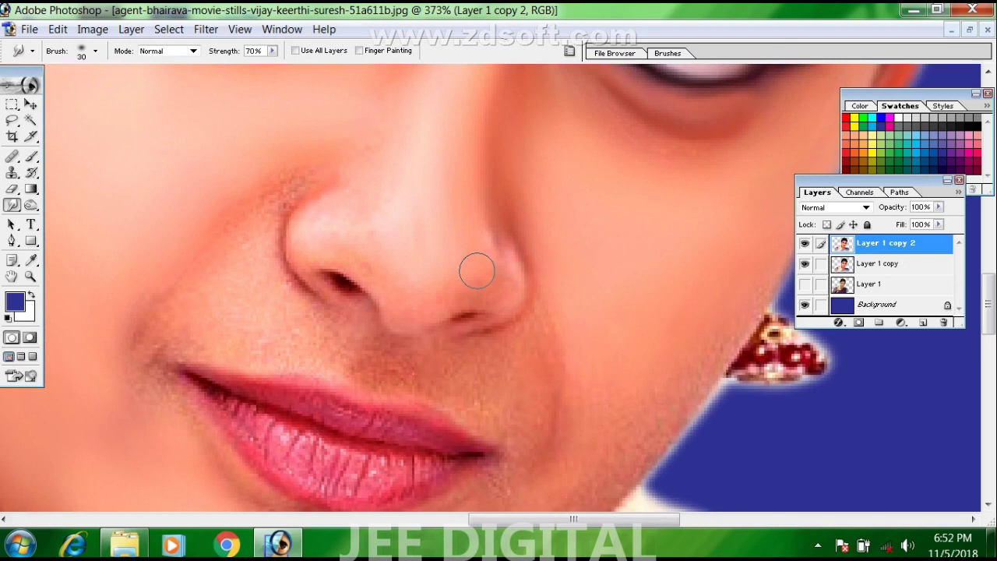
mouse_move(460, 272)
left_mouse_down()
mouse_move(439, 281)
mouse_move(471, 211)
left_mouse_up()
key("bracketleft")
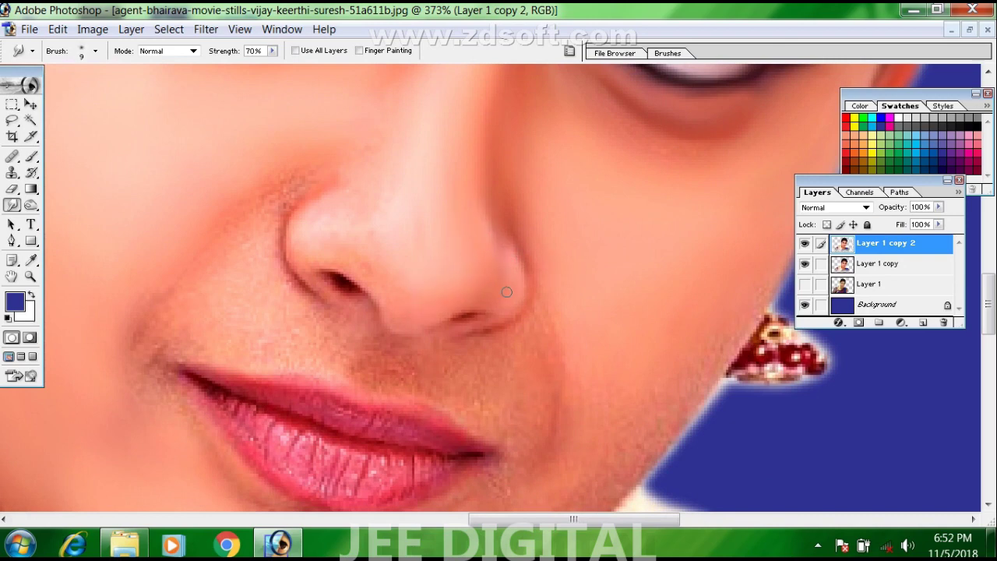
mouse_move(506, 228)
left_mouse_down()
mouse_move(513, 291)
mouse_move(423, 310)
left_mouse_up()
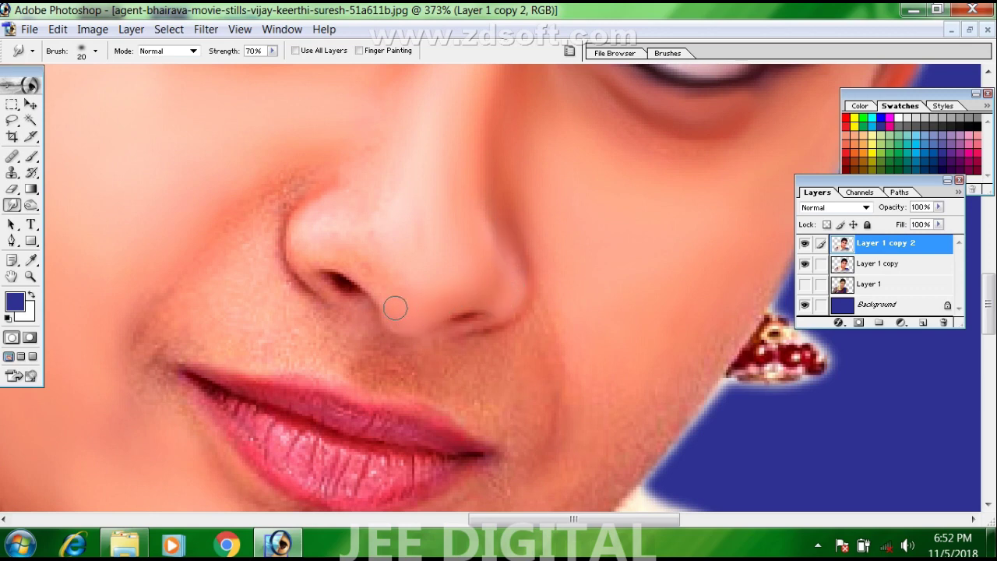
left_click_drag(341, 263, 379, 281)
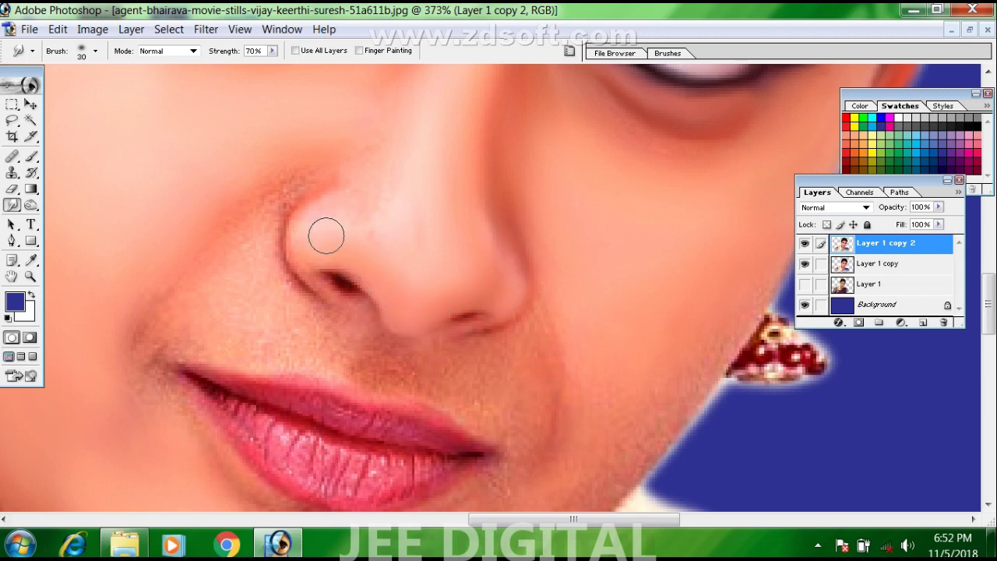
mouse_move(326, 236)
left_mouse_down()
mouse_move(348, 222)
mouse_move(386, 176)
mouse_move(353, 209)
mouse_move(367, 172)
left_mouse_up()
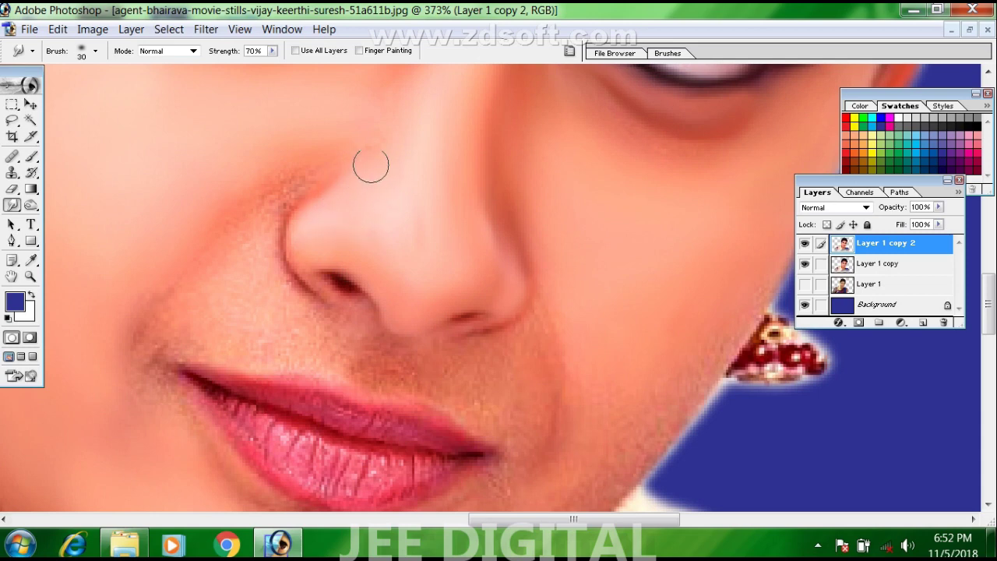
Step: Smudge the crease beside the left-hand nostril and the skin above the upper lip with a 30 to 40 pixel brush
left_click_drag(289, 197, 326, 173)
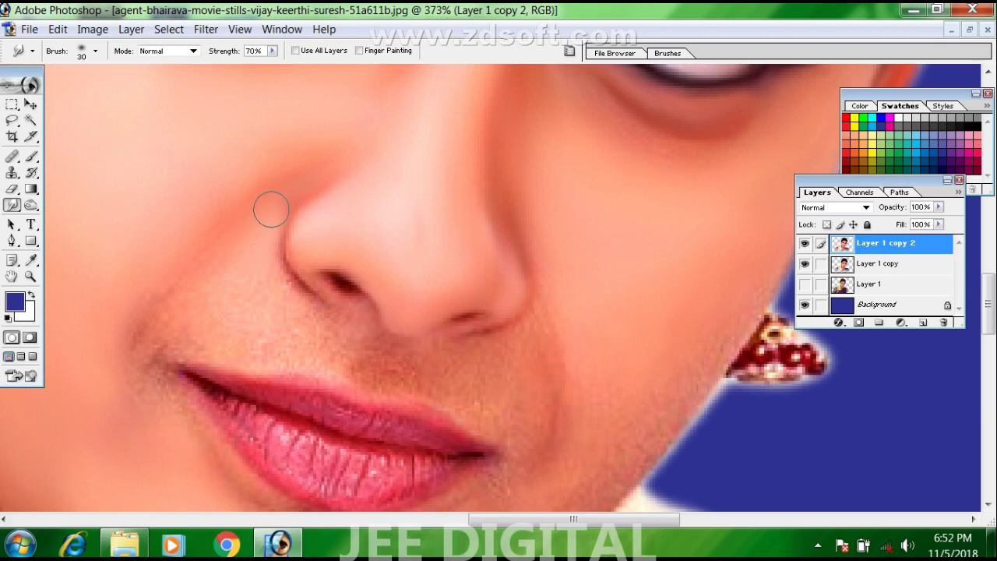
key("bracketright")
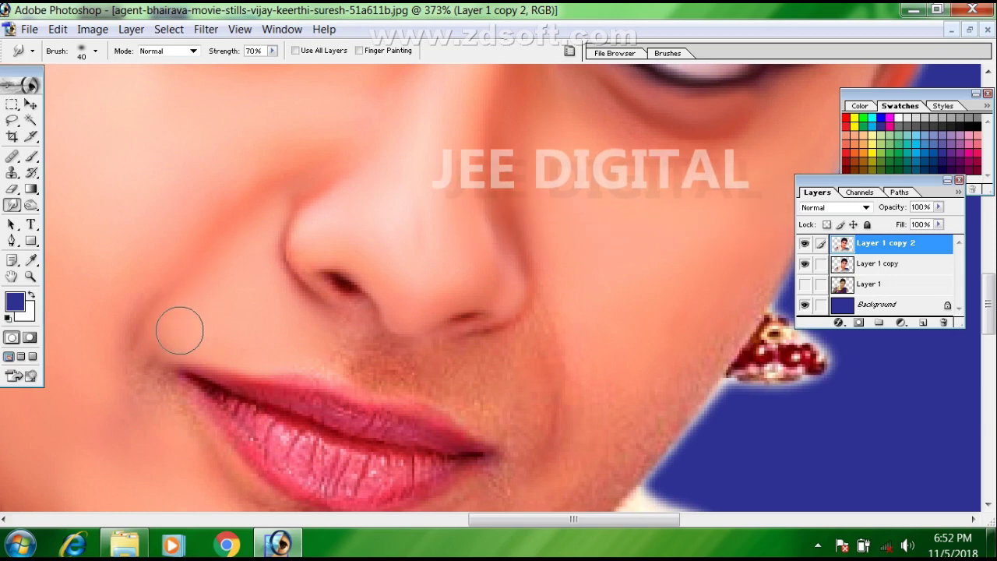
left_click_drag(324, 350, 211, 317)
key("bracketleft")
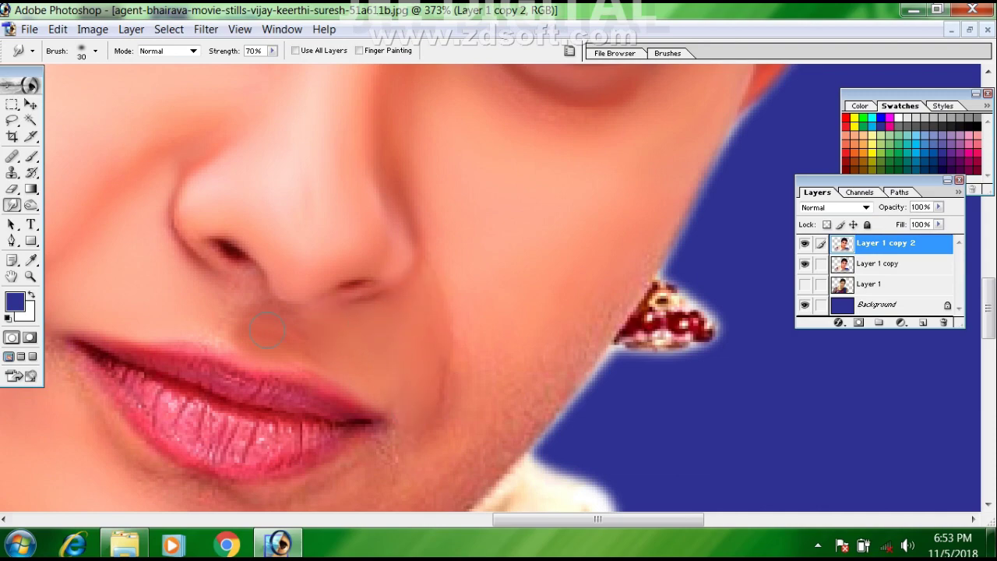
Step: Smudge the skin at both mouth corners and below the lower lip smooth
left_click_drag(322, 368, 619, 385)
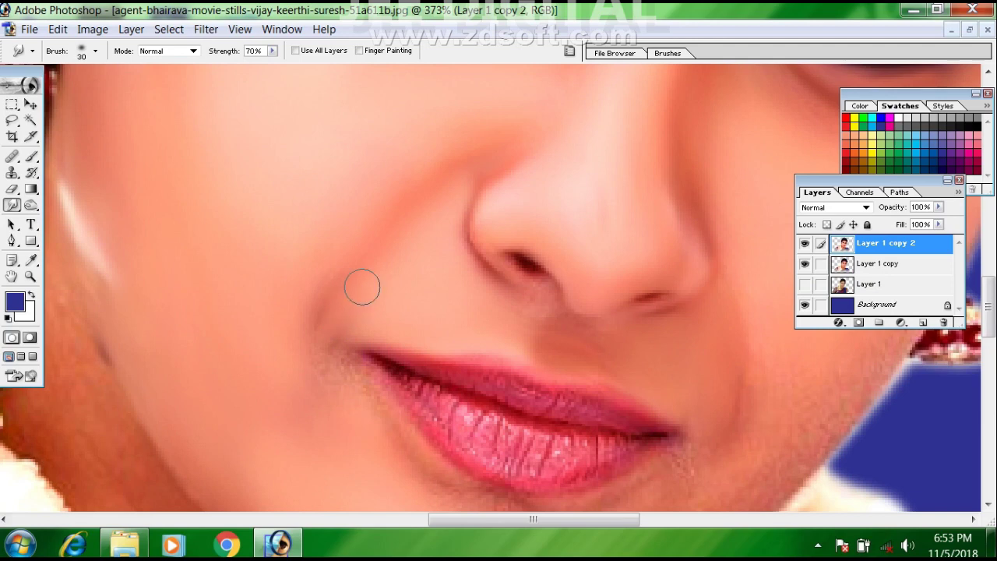
mouse_move(327, 375)
left_mouse_down()
mouse_move(315, 305)
mouse_move(340, 320)
mouse_move(308, 293)
mouse_move(279, 244)
left_mouse_up()
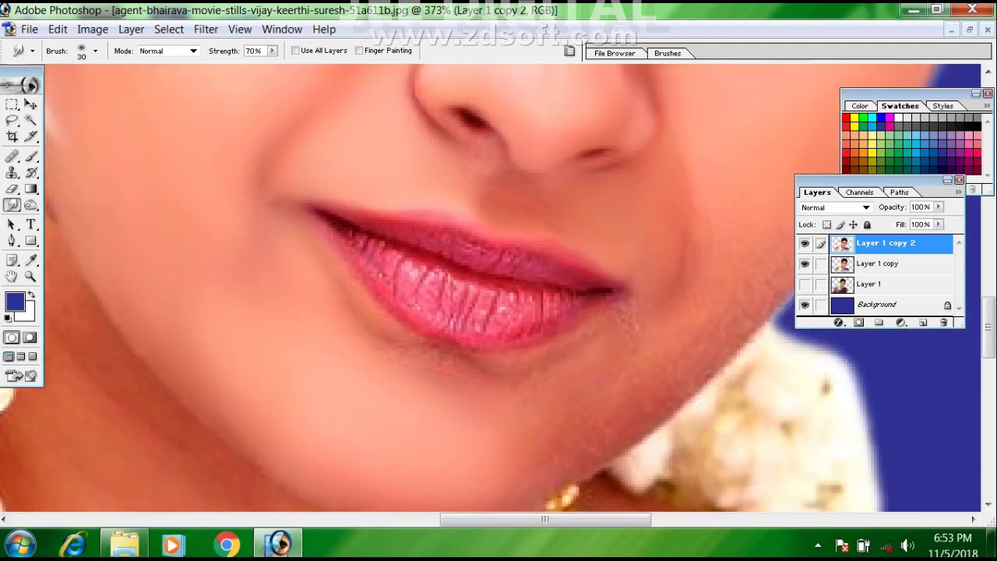
mouse_move(398, 361)
left_mouse_down()
mouse_move(320, 299)
mouse_move(412, 312)
mouse_move(509, 293)
left_mouse_up()
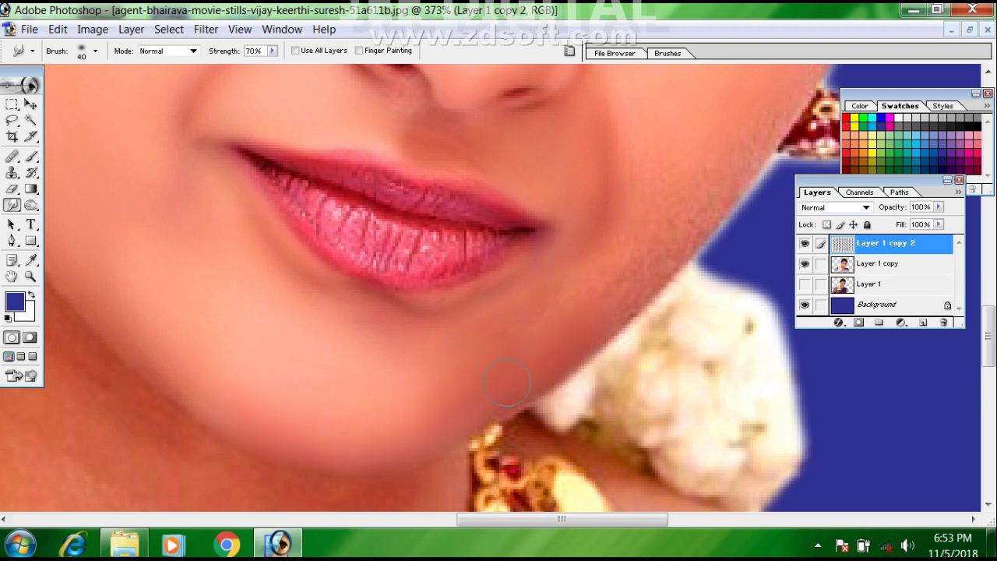
Step: Enlarge the smudge brush to 50 pixels and smooth the right-hand cheek and jaw edge beside the mouth
left_click_drag(570, 332, 501, 419)
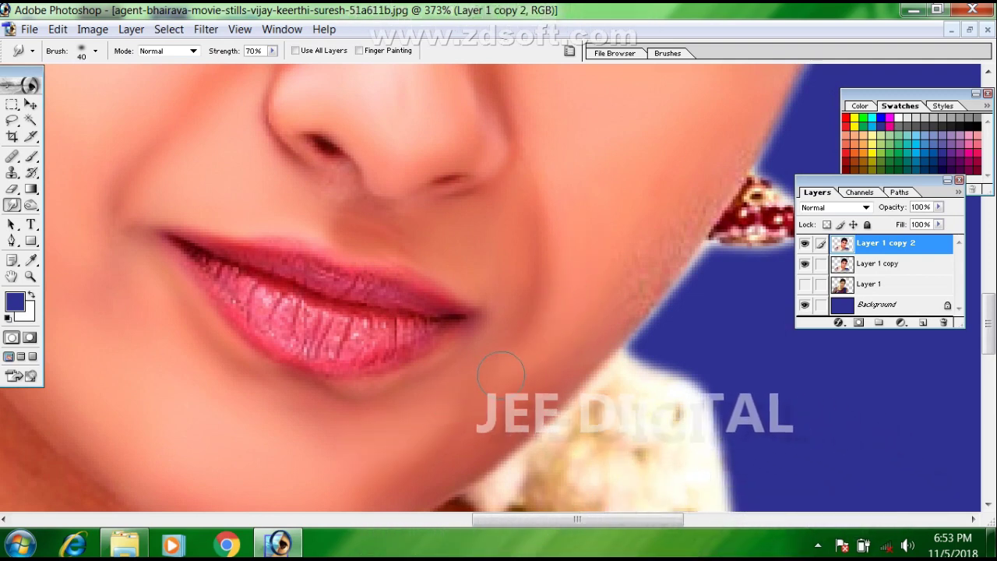
left_click_drag(656, 359, 485, 444)
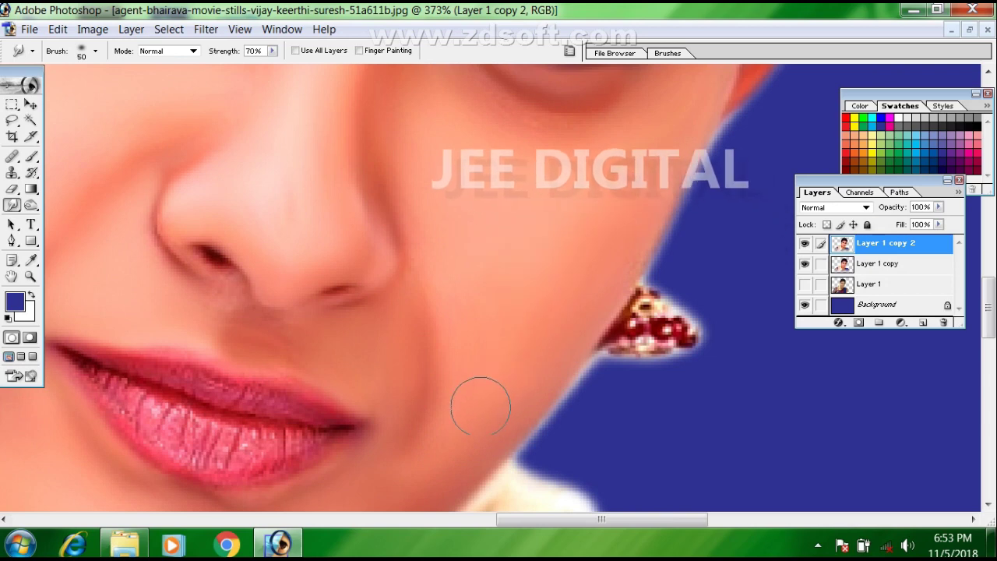
left_click_drag(529, 343, 498, 422)
Step: Reduce the smudge brush to 20 pixels and blend the rough skin between the left-hand eyebrow's inner end and the bindi
key("[")
key("[")
key("[")
mouse_move(651, 410)
left_mouse_down()
mouse_move(589, 425)
mouse_move(654, 423)
mouse_move(614, 386)
mouse_move(588, 418)
left_mouse_up()
left_click_drag(664, 223, 583, 392)
left_click_drag(174, 251, 582, 440)
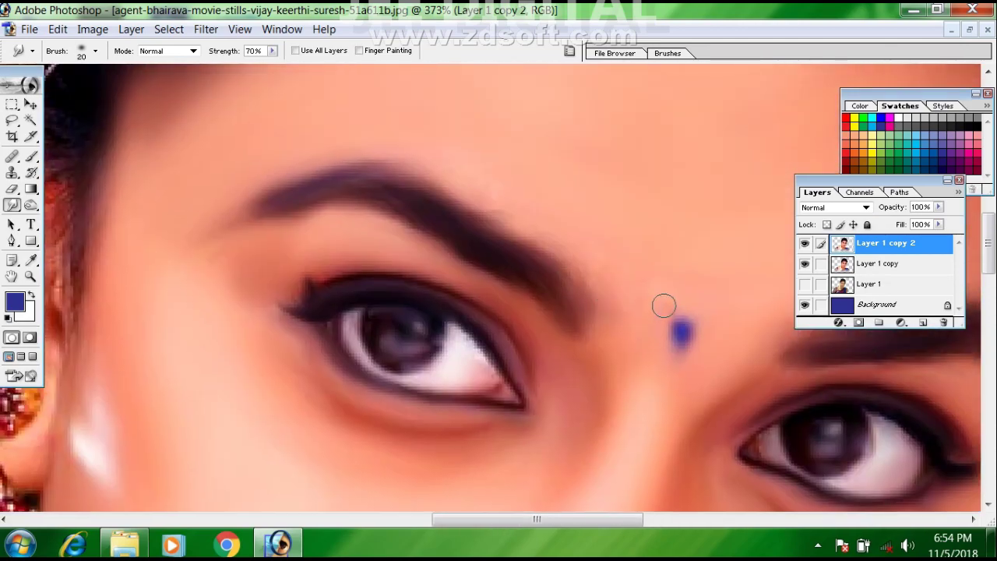
Step: Smudge the inner folds and rim of the left-hand ear smooth with the 20 pixel brush
mouse_move(550, 305)
left_mouse_down()
mouse_move(707, 376)
mouse_move(756, 381)
left_mouse_up()
left_click_drag(239, 389, 379, 301)
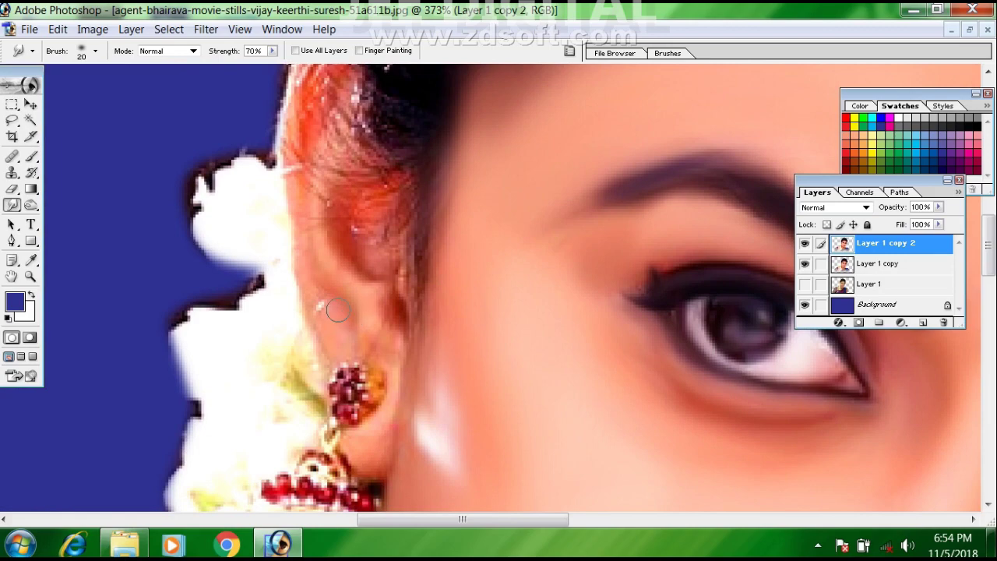
left_click_drag(310, 220, 336, 332)
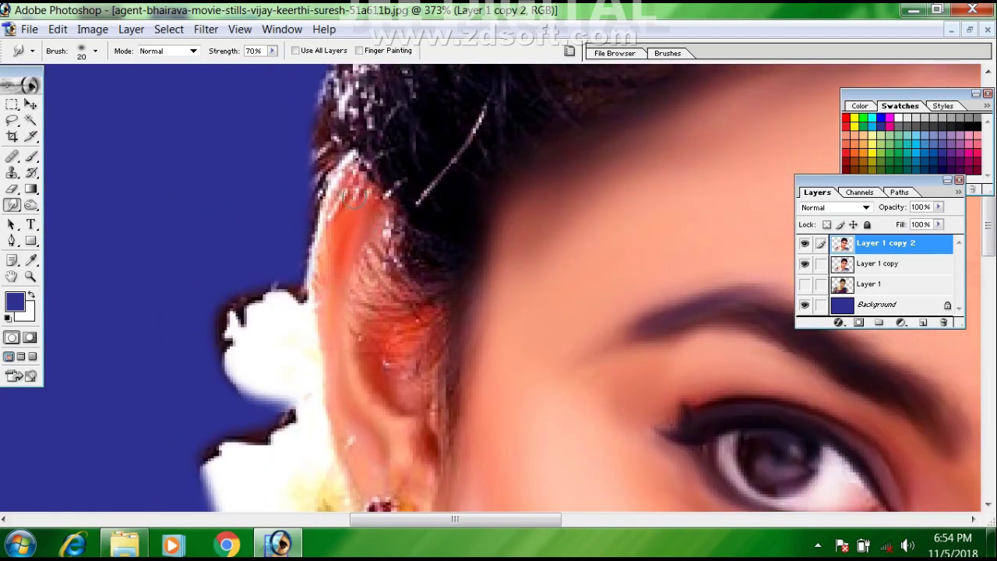
left_click_drag(390, 360, 413, 307)
mouse_move(396, 256)
left_mouse_down()
mouse_move(364, 290)
mouse_move(379, 223)
mouse_move(360, 192)
mouse_move(330, 247)
mouse_move(332, 328)
mouse_move(363, 425)
mouse_move(368, 309)
left_mouse_up()
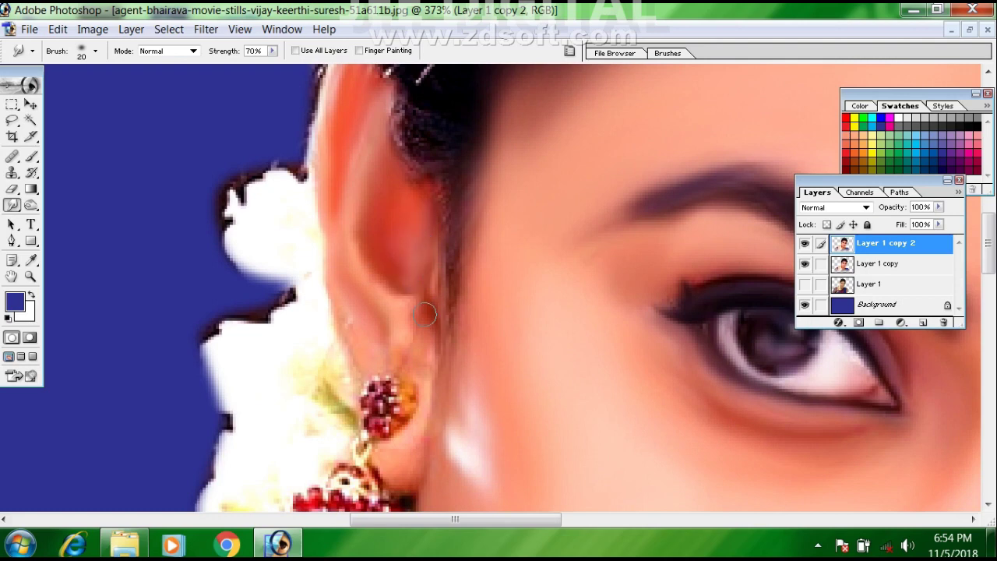
Step: Blend the skin along the front of the left-hand ear and the earlobe around the earring stud
left_click_drag(424, 314, 427, 330)
mouse_move(418, 355)
left_mouse_down()
mouse_move(434, 273)
mouse_move(429, 323)
left_mouse_up()
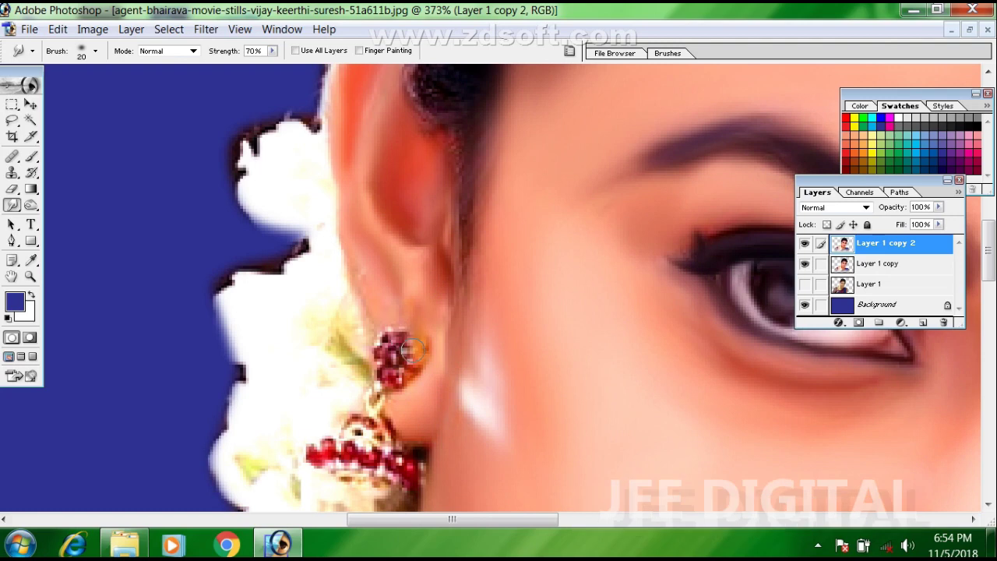
left_click_drag(417, 435, 441, 345)
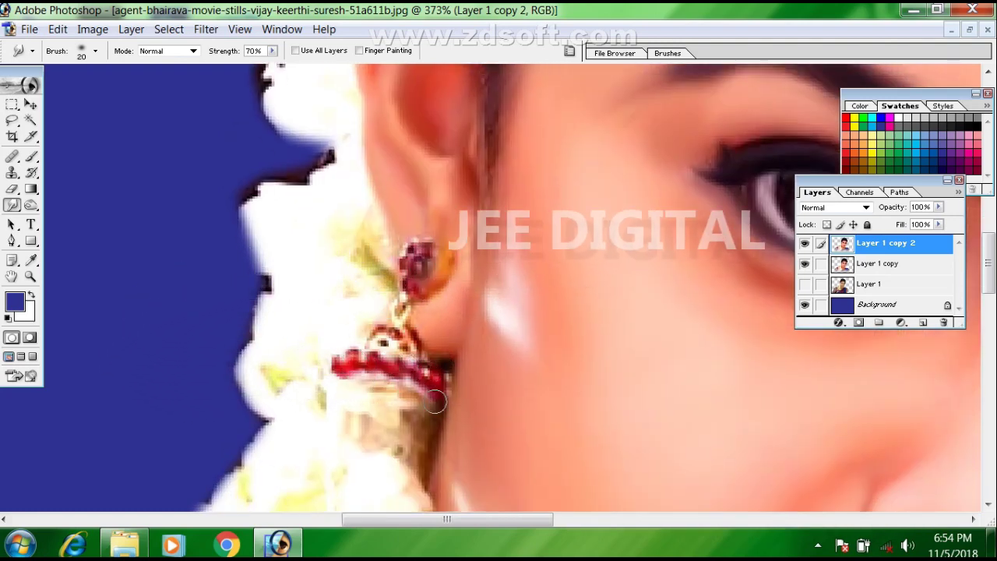
left_click_drag(390, 278, 372, 248)
left_click_drag(360, 292, 459, 201)
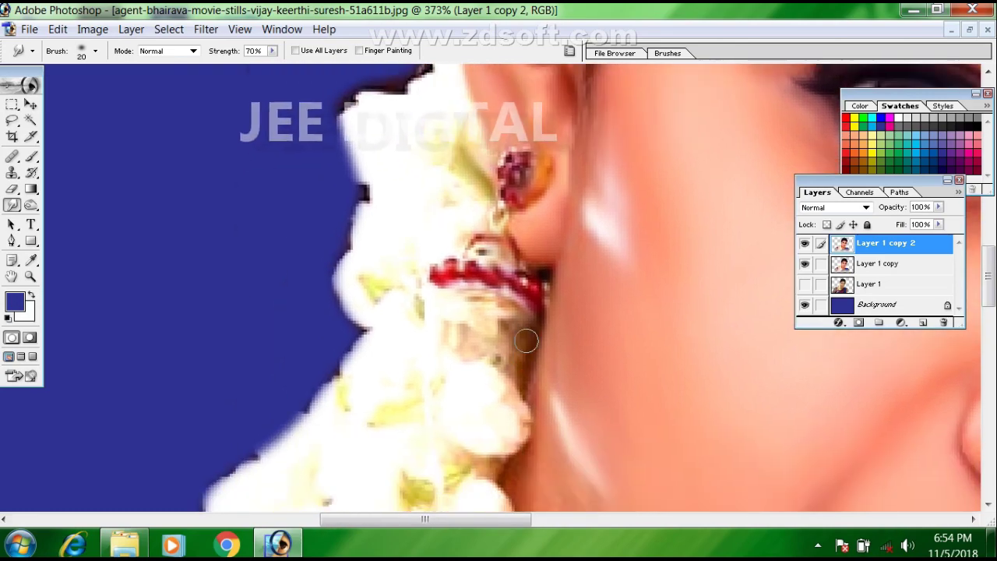
Step: Smudge the hairline beside the upper part of the left-hand ear into a soft dark edge
scroll(514, 328, "up", 6)
scroll(515, 327, "right", 2)
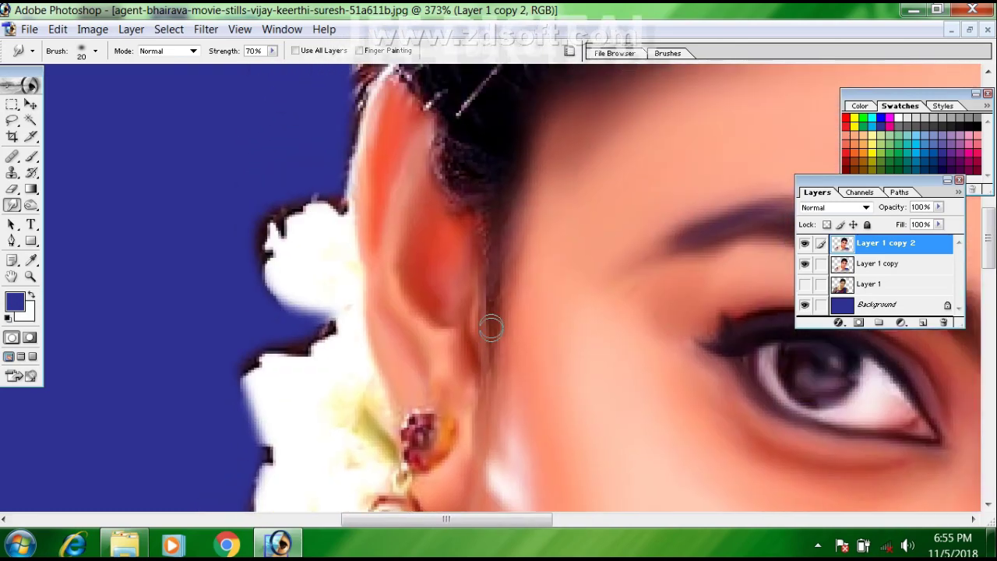
scroll(475, 311, "up", 4)
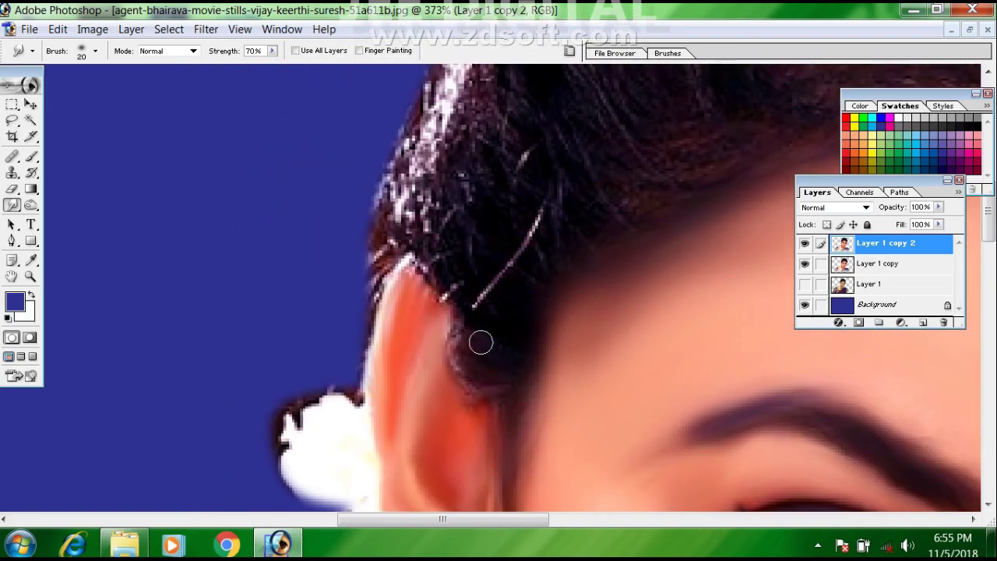
mouse_move(470, 383)
left_mouse_down()
mouse_move(461, 319)
mouse_move(439, 275)
mouse_move(404, 247)
mouse_move(372, 303)
left_mouse_up()
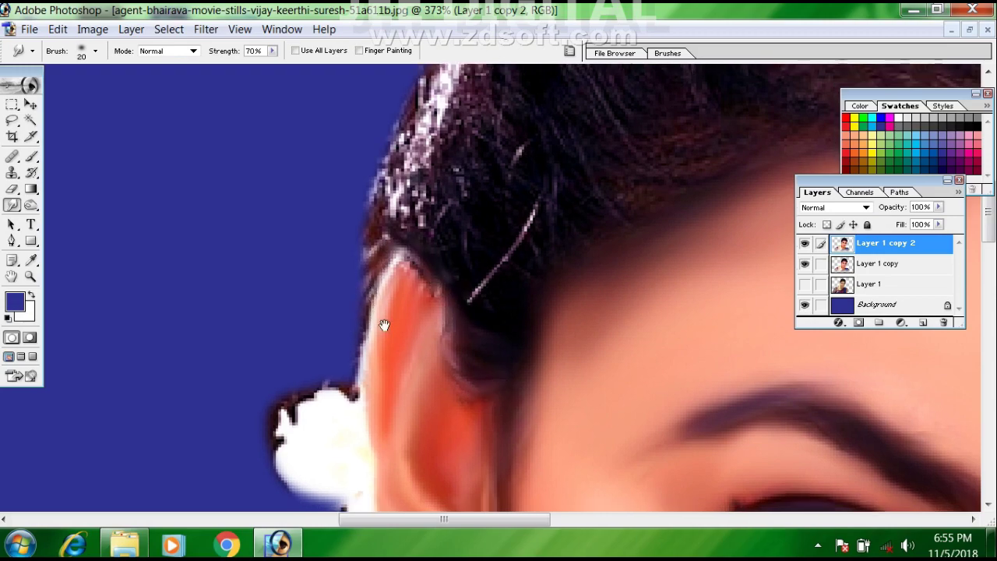
Step: Reduce the smudge brush to 10 pixels and smooth the upper lip's texture and upper edge
left_click_drag(498, 402, 443, 82)
left_click_drag(478, 379, 385, 219)
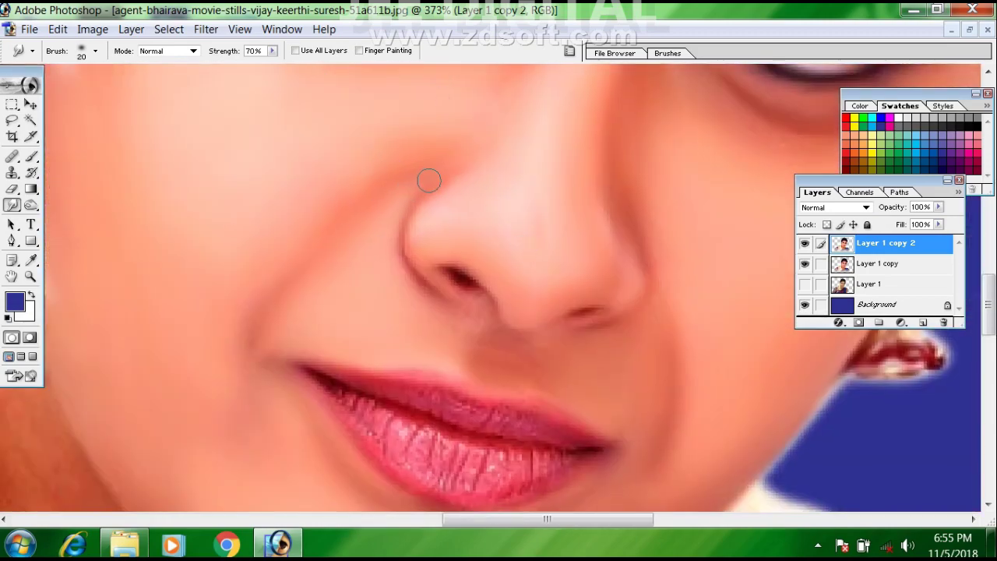
key("ctrl+0")
left_click_drag(419, 231, 514, 275)
left_click_drag(655, 483, 456, 307)
key("bracketleft")
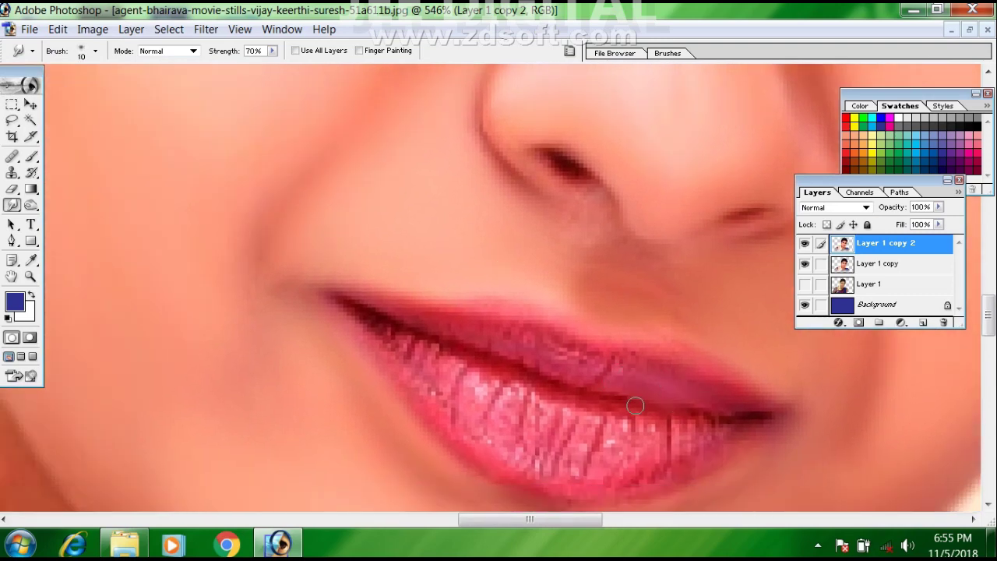
mouse_move(664, 404)
left_mouse_down()
mouse_move(599, 381)
mouse_move(609, 369)
mouse_move(538, 355)
mouse_move(563, 358)
mouse_move(519, 340)
mouse_move(527, 345)
mouse_move(404, 315)
mouse_move(569, 374)
mouse_move(639, 387)
mouse_move(597, 362)
mouse_move(610, 358)
mouse_move(531, 338)
left_mouse_up()
left_click_drag(448, 311, 389, 306)
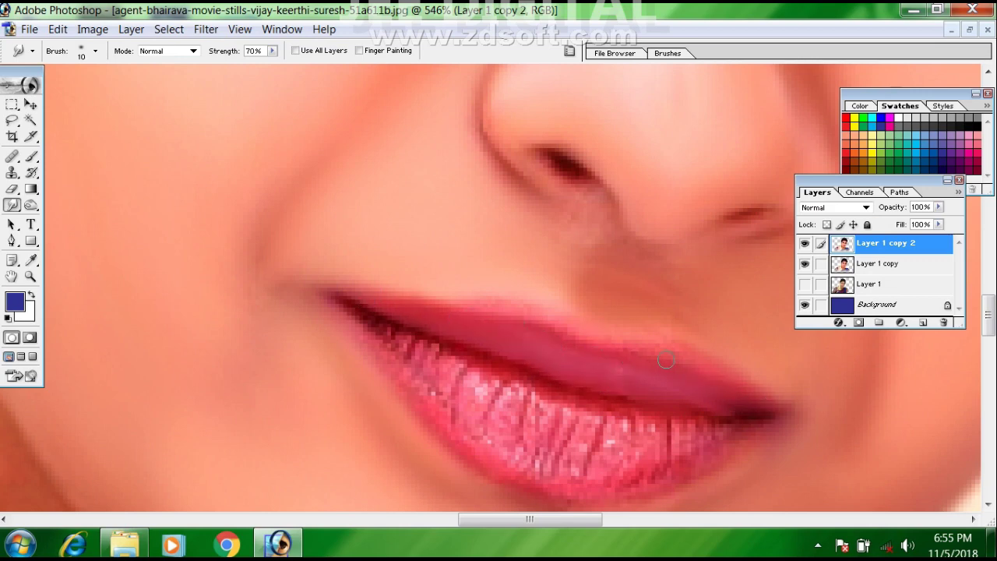
mouse_move(542, 318)
left_mouse_down()
mouse_move(599, 346)
mouse_move(560, 323)
left_mouse_up()
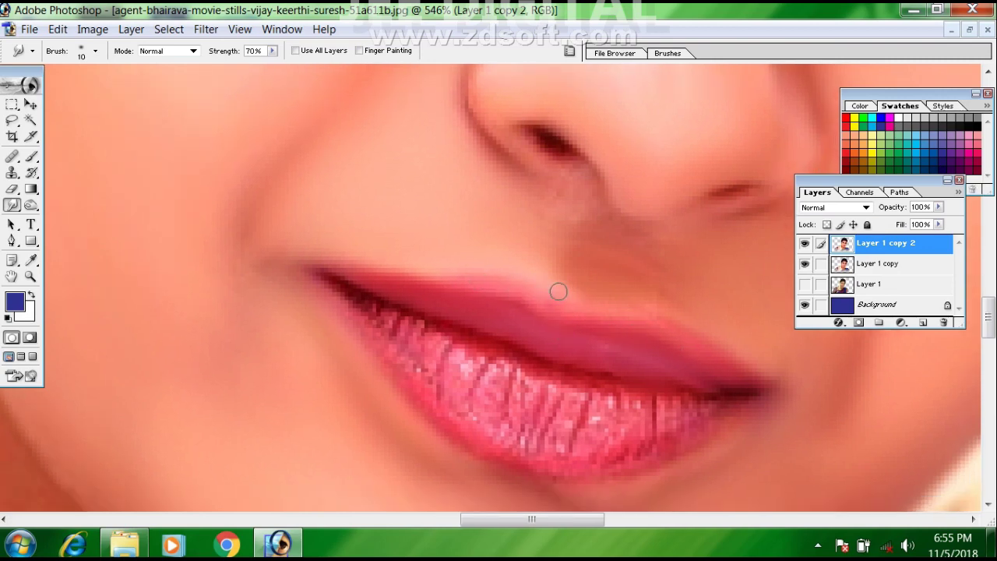
Step: Enlarge the smudge brush to 20 pixels and smooth the creased texture across the whole lower lip
scroll(617, 343, "down", 1)
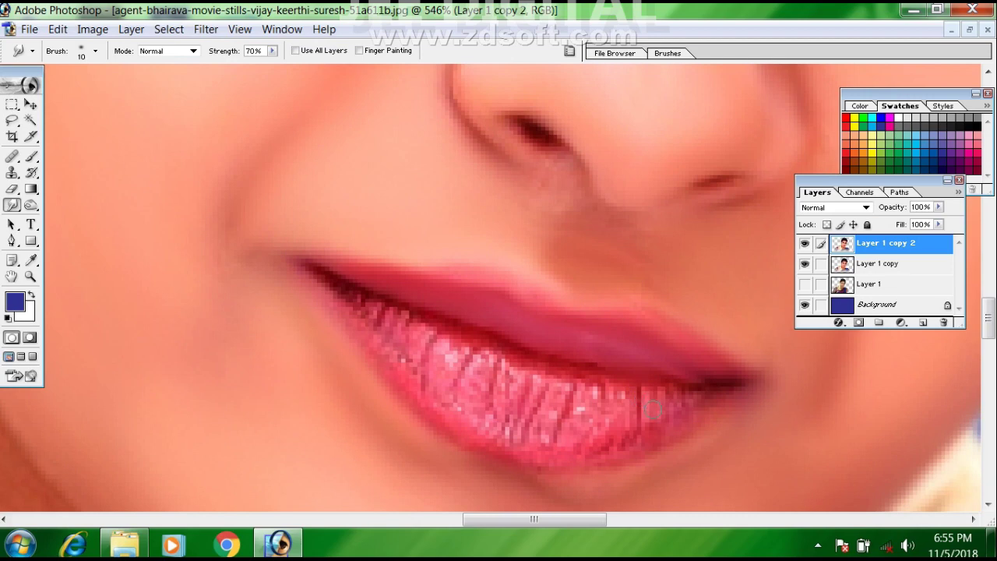
key("bracketright")
mouse_move(593, 403)
left_mouse_down()
mouse_move(624, 409)
mouse_move(510, 413)
mouse_move(597, 434)
mouse_move(538, 394)
mouse_move(415, 352)
left_mouse_up()
key("bracketleft")
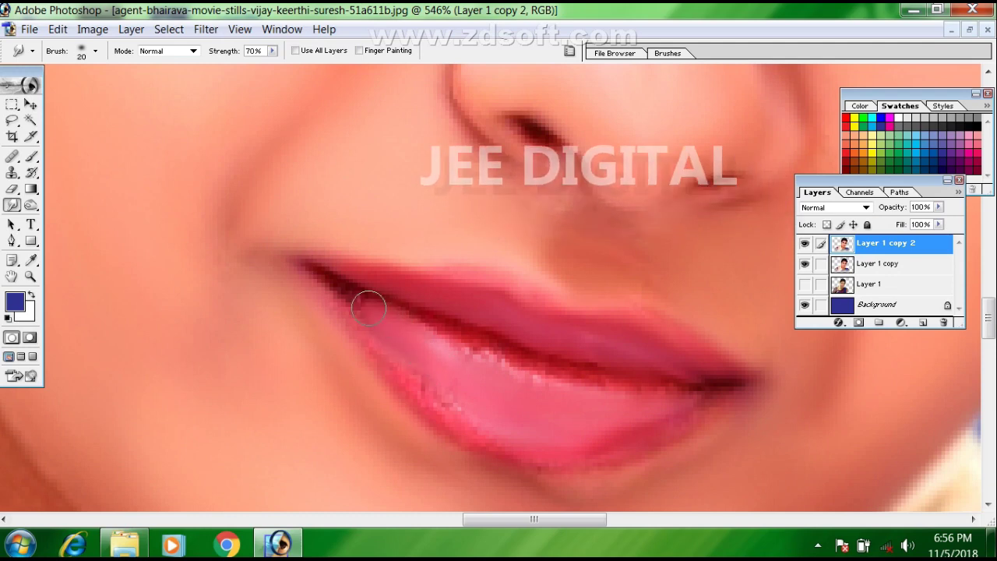
key("bracketright")
mouse_move(375, 313)
left_mouse_down()
mouse_move(399, 352)
mouse_move(485, 423)
mouse_move(469, 405)
mouse_move(422, 390)
mouse_move(510, 434)
left_mouse_up()
mouse_move(621, 431)
left_mouse_down()
mouse_move(530, 436)
mouse_move(581, 442)
mouse_move(616, 387)
mouse_move(463, 352)
mouse_move(436, 330)
mouse_move(436, 343)
mouse_move(695, 389)
left_mouse_up()
Step: Refine the lower lip's right-hand corner and lower outline with a 10 pixel smudge brush
key("bracketleft")
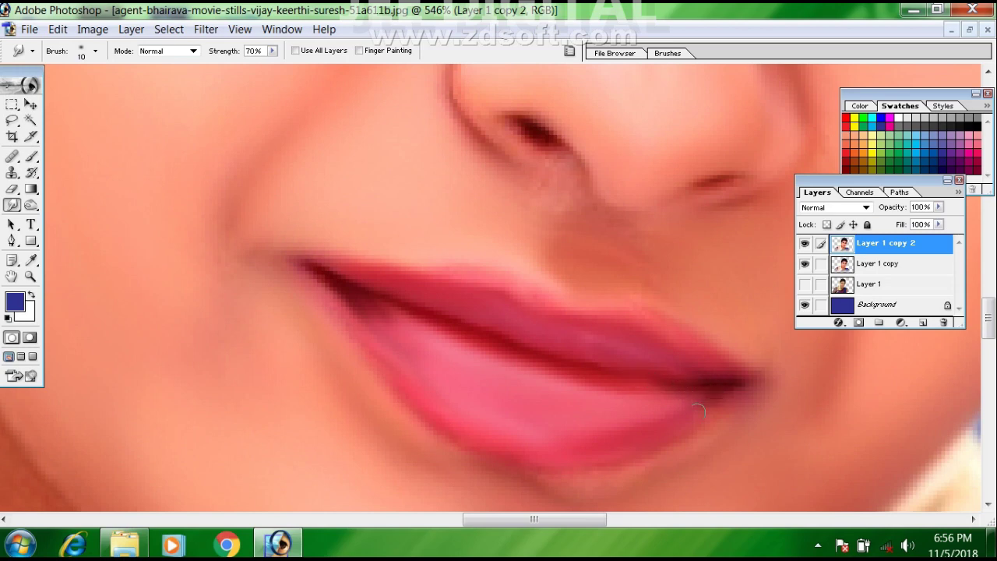
left_click_drag(717, 399, 692, 421)
left_click_drag(527, 455, 564, 386)
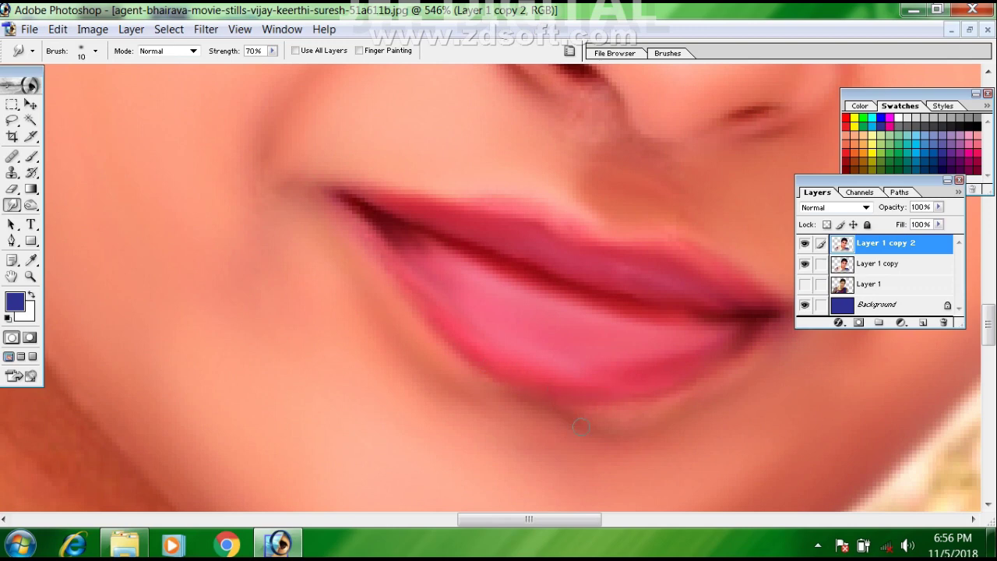
left_click_drag(536, 412, 471, 408)
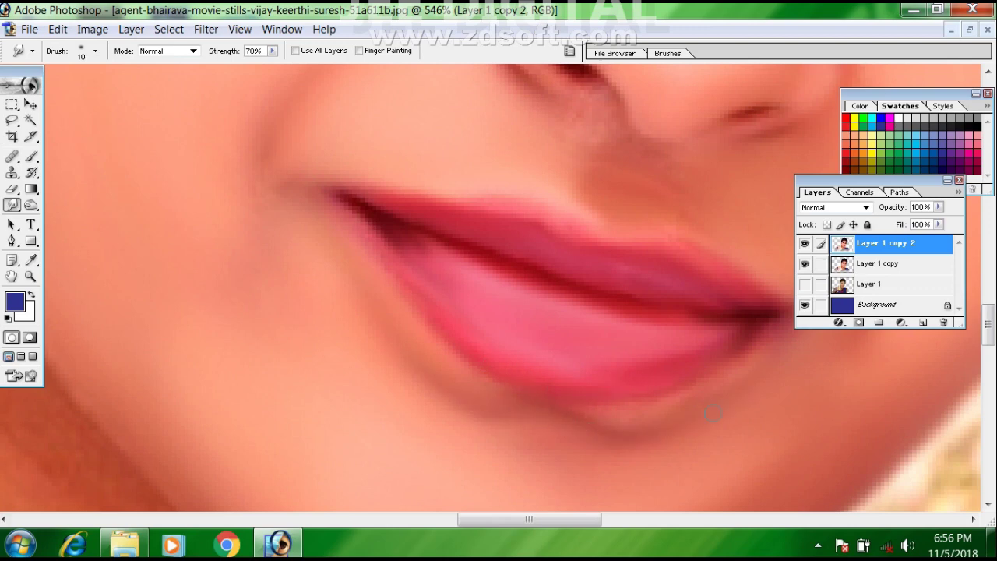
Step: Reduce the smudge brush to 8 pixels and refine the nostrils and the lower contour of the nose
left_click_drag(689, 374, 650, 467)
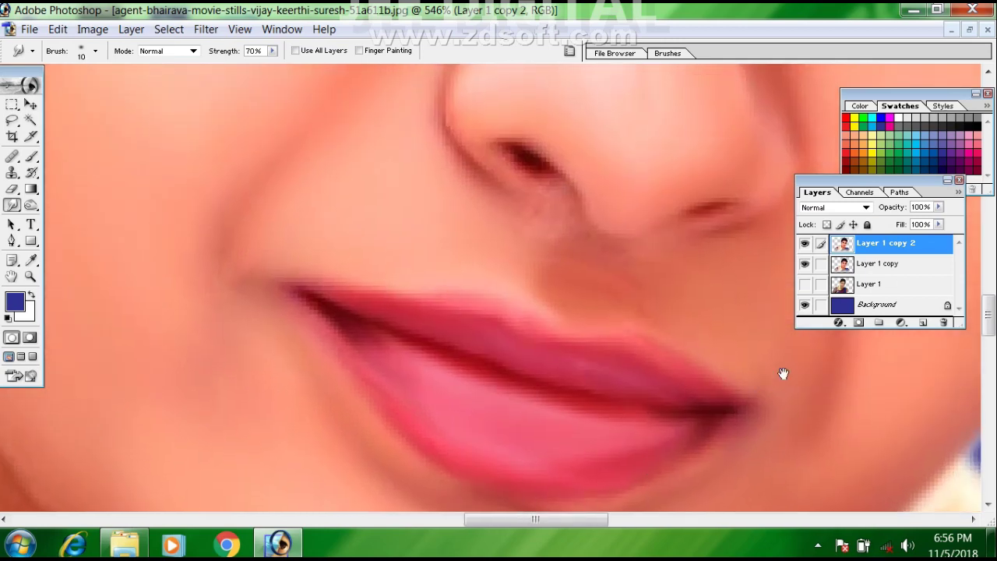
left_click_drag(768, 369, 646, 397)
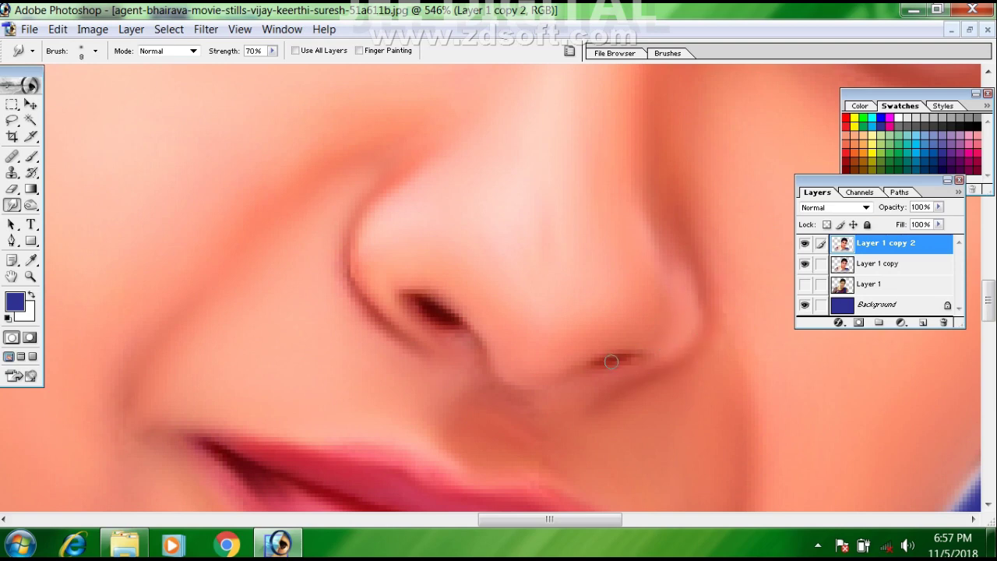
Step: Enlarge the smudge brush to 20 pixels and blend the right-hand smile crease and the skin around that mouth corner
left_click_drag(789, 317, 628, 283)
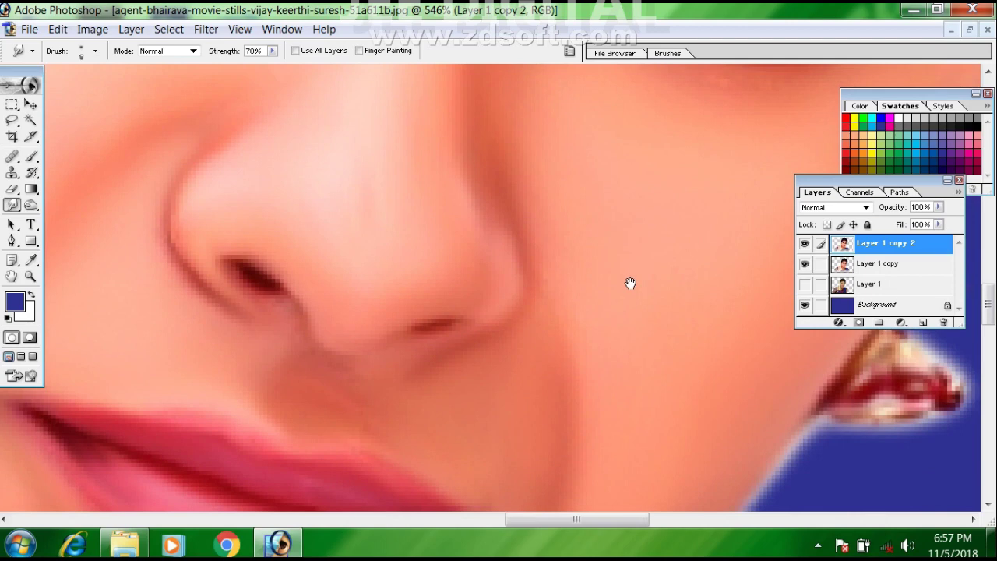
left_click_drag(587, 394, 548, 314)
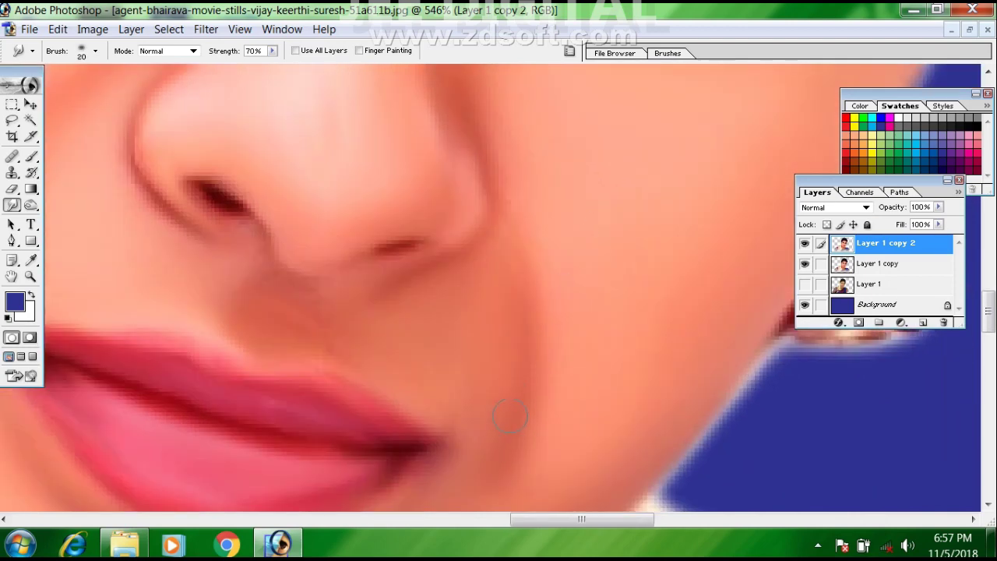
scroll(537, 234, "down", 2)
scroll(545, 234, "left", 2)
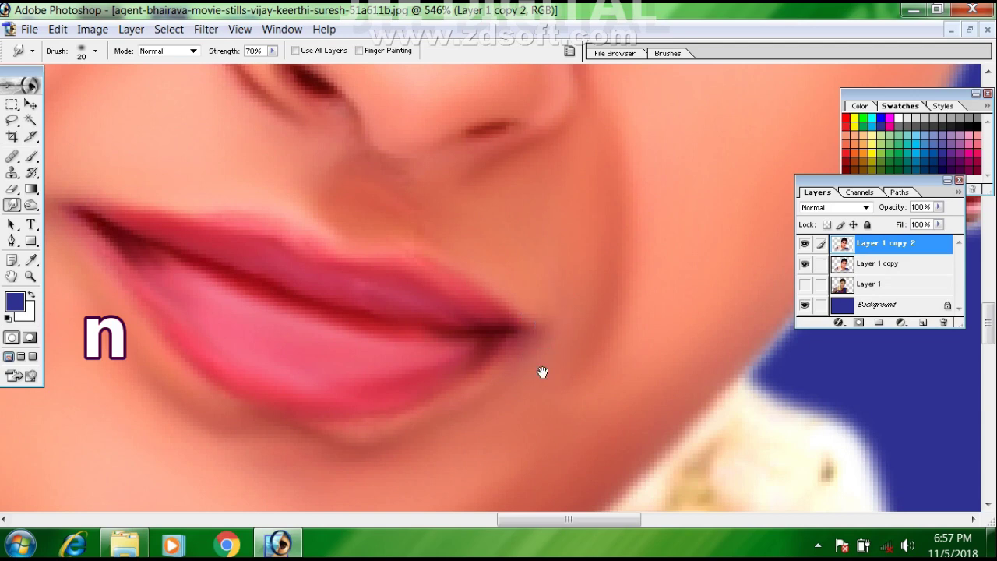
left_click_drag(543, 371, 550, 353)
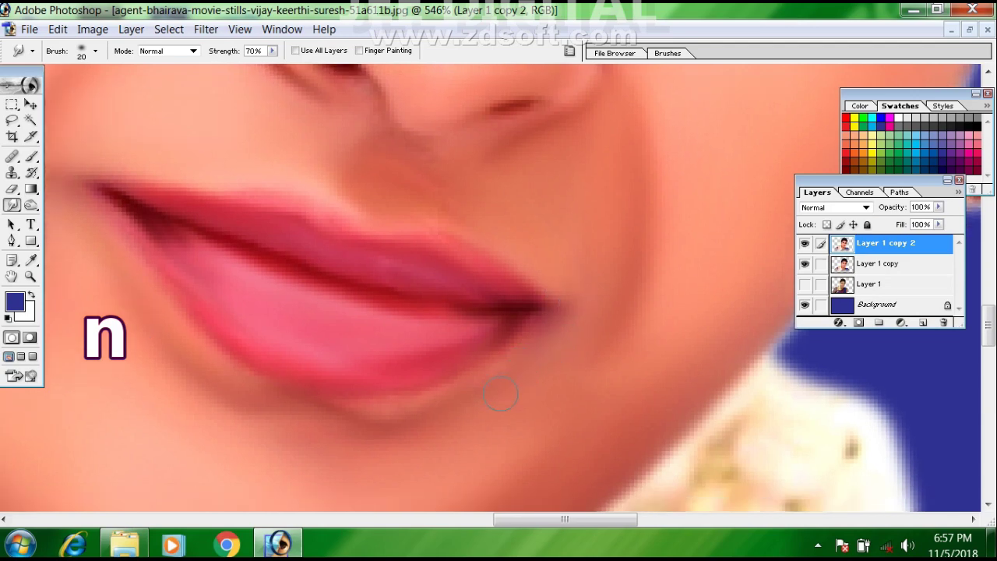
left_click_drag(507, 391, 561, 379)
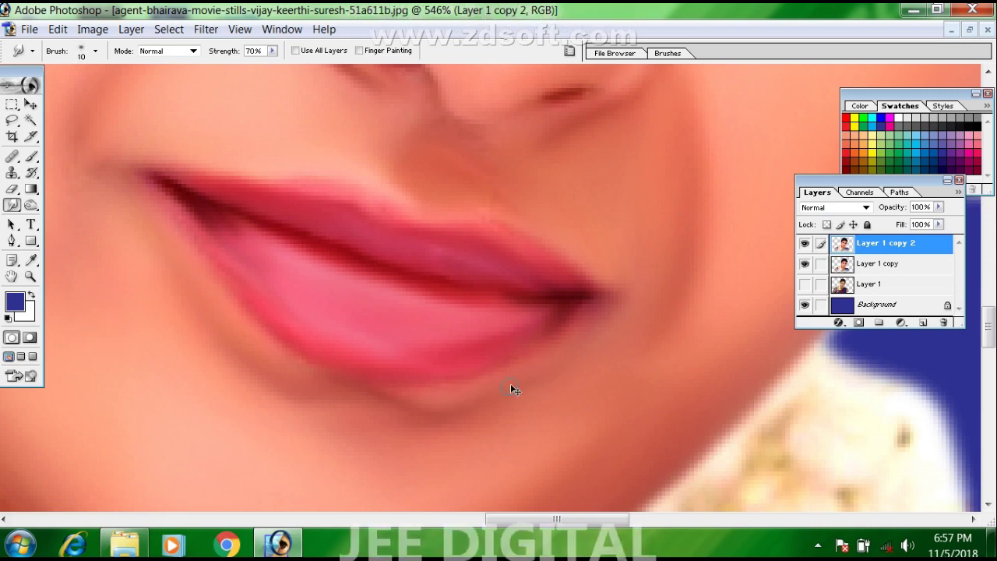
Step: Blend the dark shadow inside the left-hand mouth corner into the lower lip with a 10 to 20 pixel brush
left_click_drag(552, 367, 612, 492)
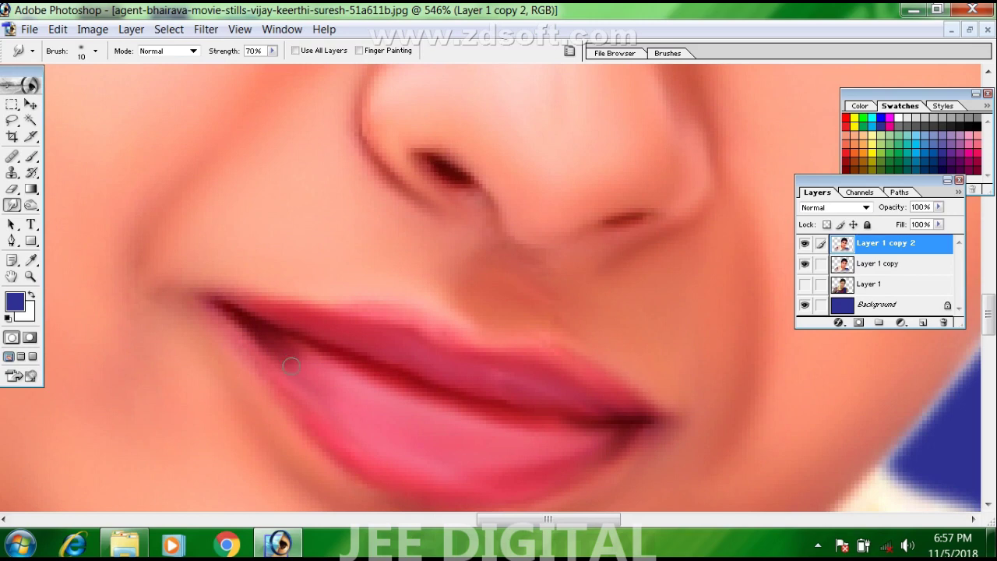
left_click_drag(303, 384, 292, 326)
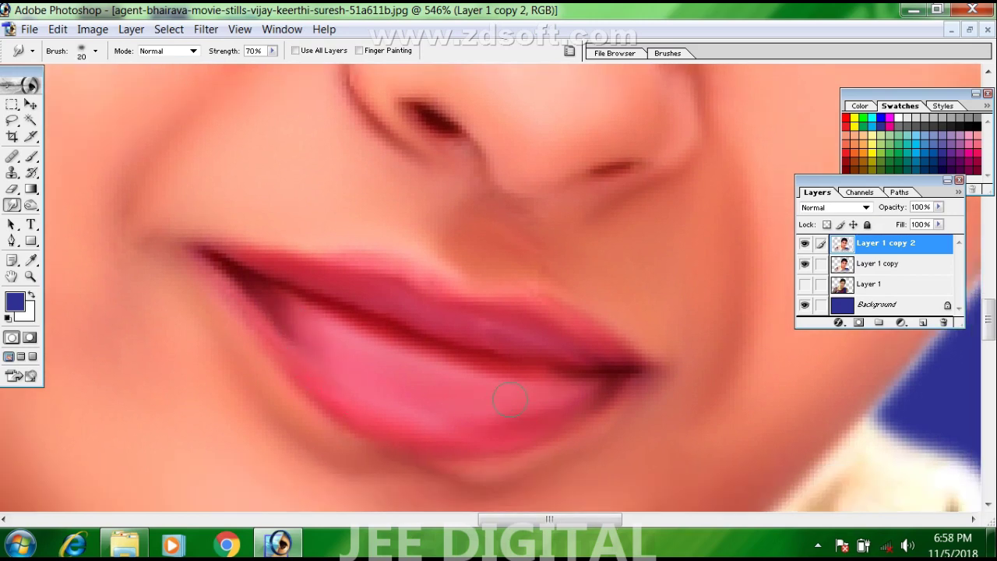
left_click_drag(525, 408, 564, 344)
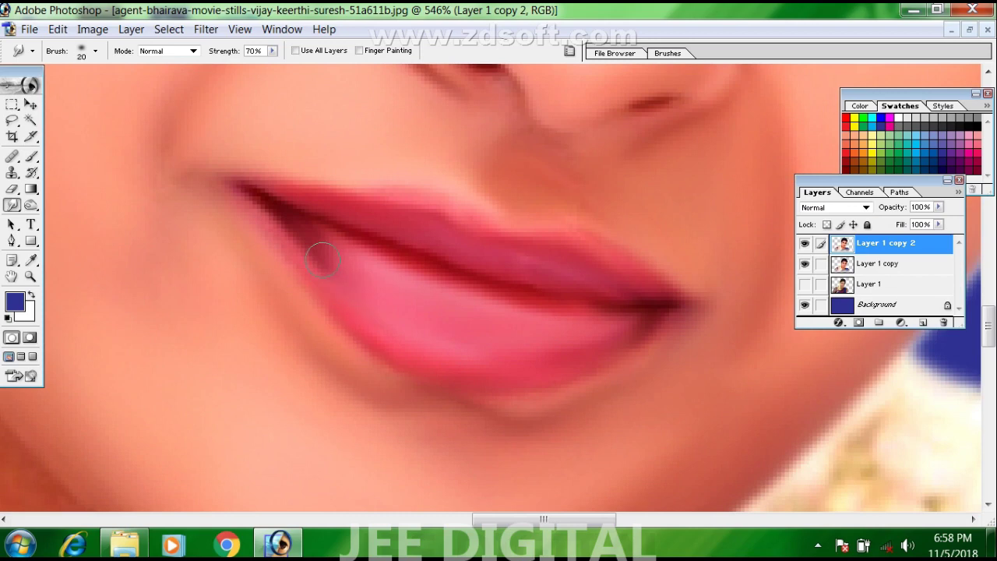
left_click_drag(322, 259, 351, 318)
Step: Smooth the left-hand smile crease between the nostril and the mouth corner with the 20 pixel brush
left_click_drag(236, 206, 296, 277)
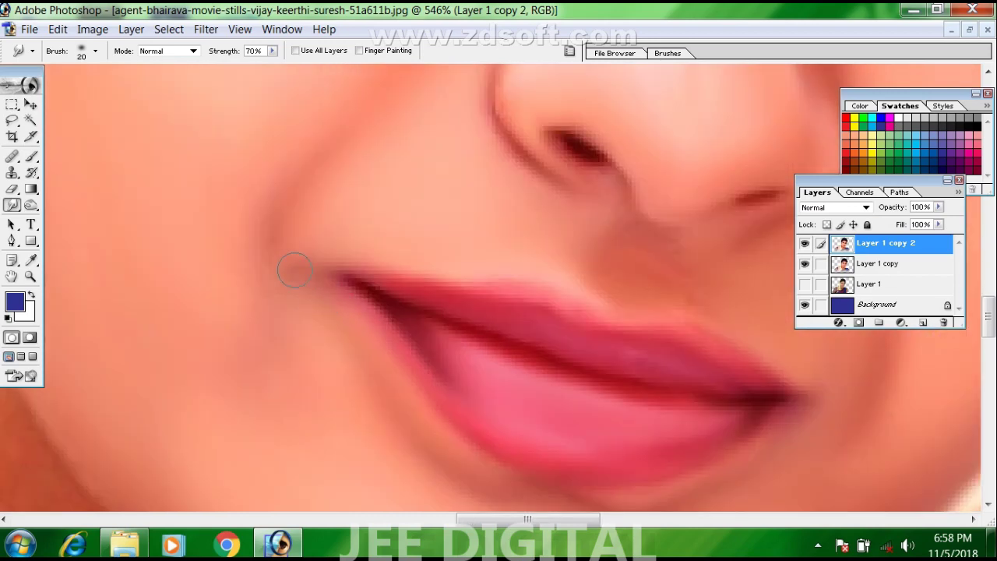
left_click_drag(303, 204, 268, 322)
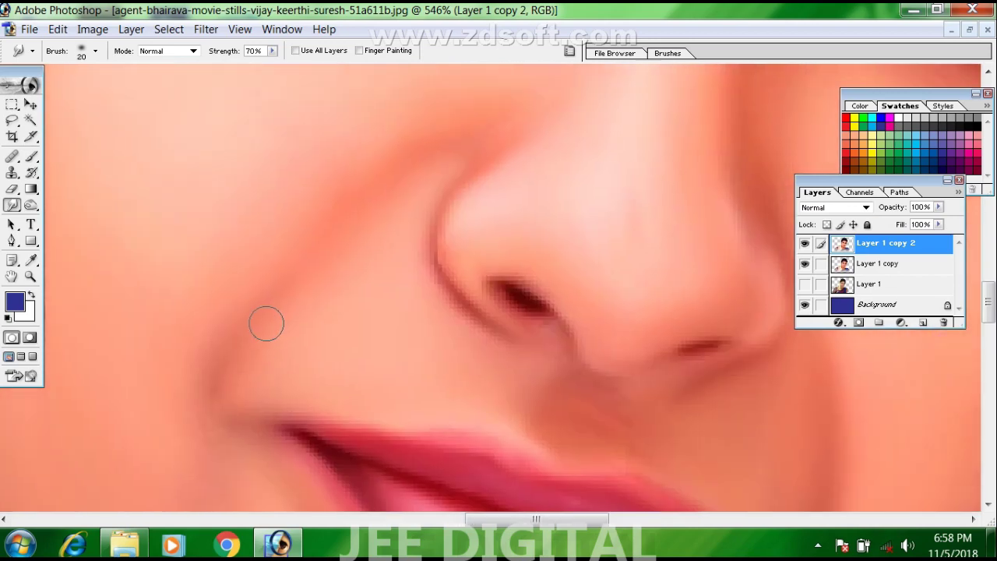
left_click_drag(415, 315, 334, 428)
left_click_drag(537, 284, 316, 252)
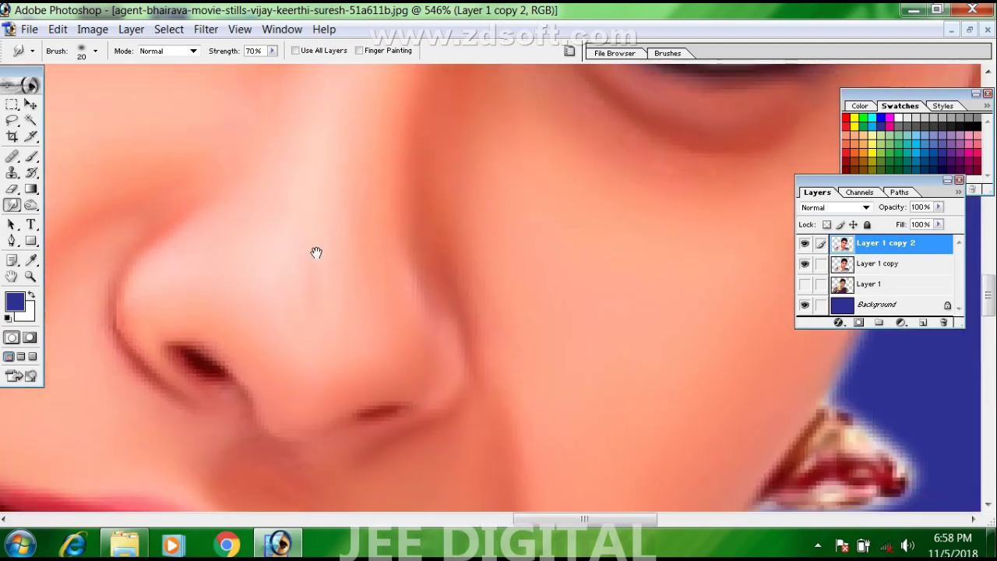
left_click_drag(509, 372, 516, 268)
Step: Enlarge the smudge brush to 30 pixels and blend the shadow beneath the left-hand jawline into the neck
left_click_drag(415, 143, 578, 336)
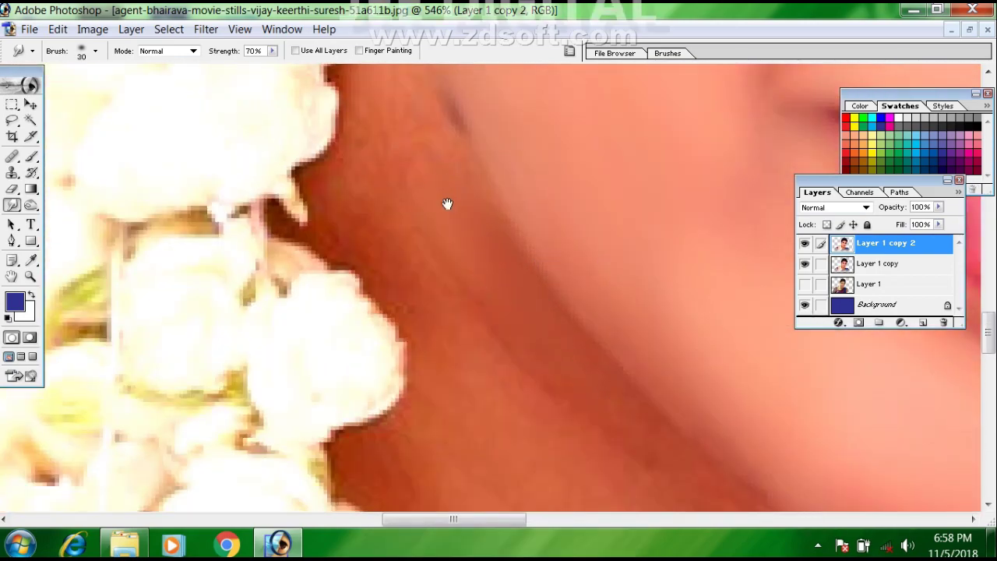
left_click_drag(447, 203, 473, 276)
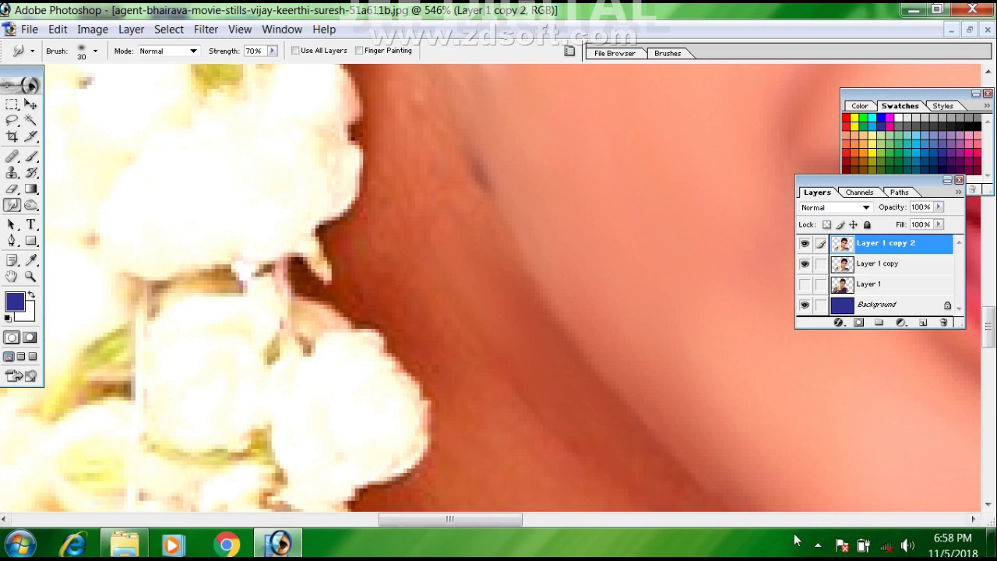
left_click_drag(743, 430, 600, 248)
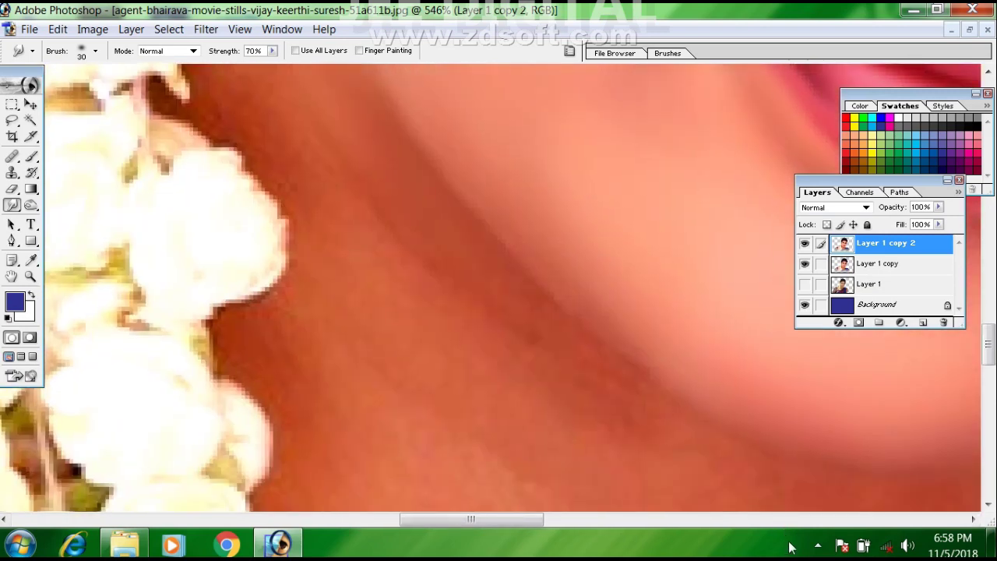
left_click(818, 546)
left_click_drag(801, 473, 782, 543)
left_click_drag(413, 203, 467, 296)
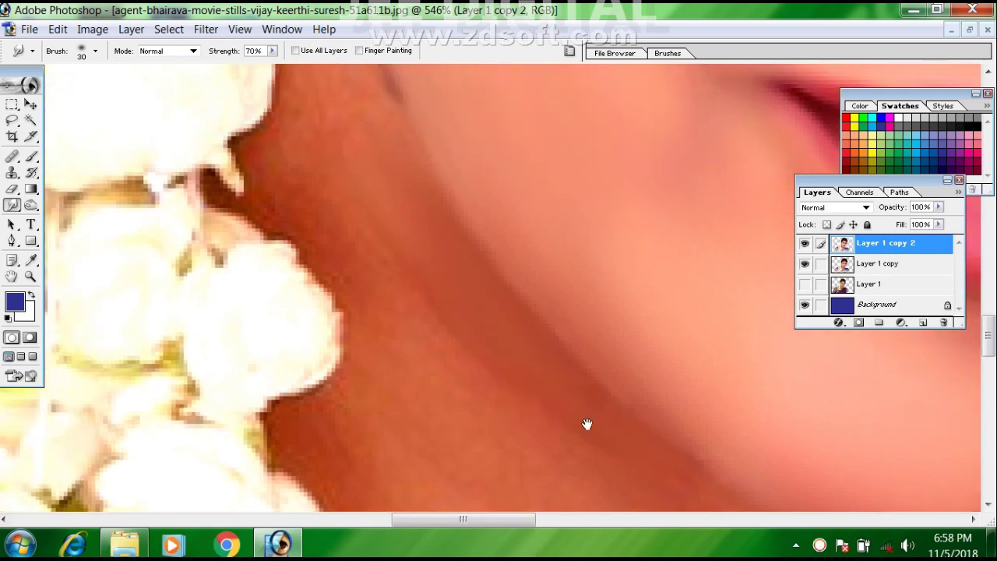
left_click_drag(526, 342, 588, 425)
left_click_drag(484, 317, 557, 425)
Step: Enlarge the smudge brush to 40 pixels and smooth the upper neck skin between the white flowers and the jaw shadow
key("]")
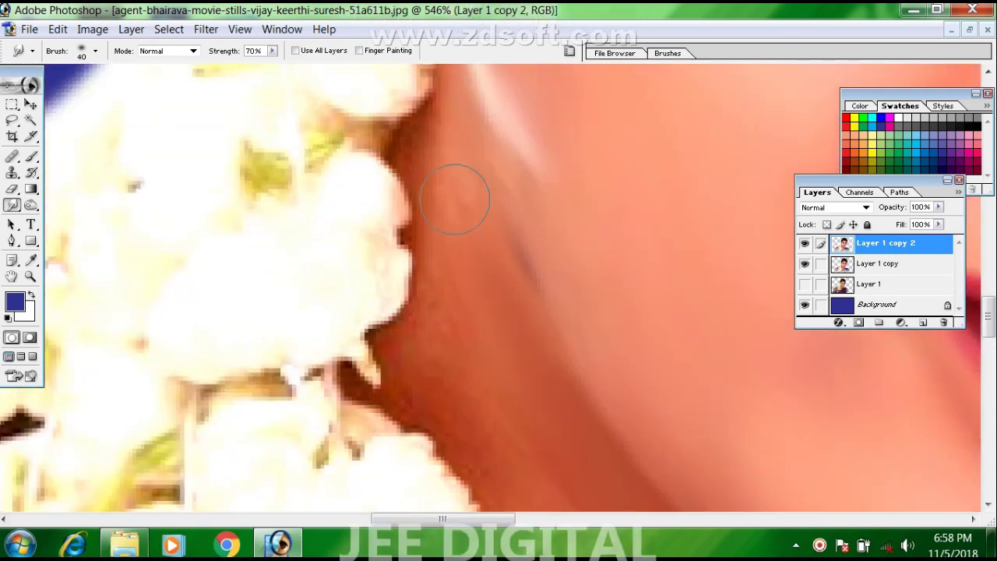
scroll(481, 219, "down", 2)
scroll(448, 240, "down", 1)
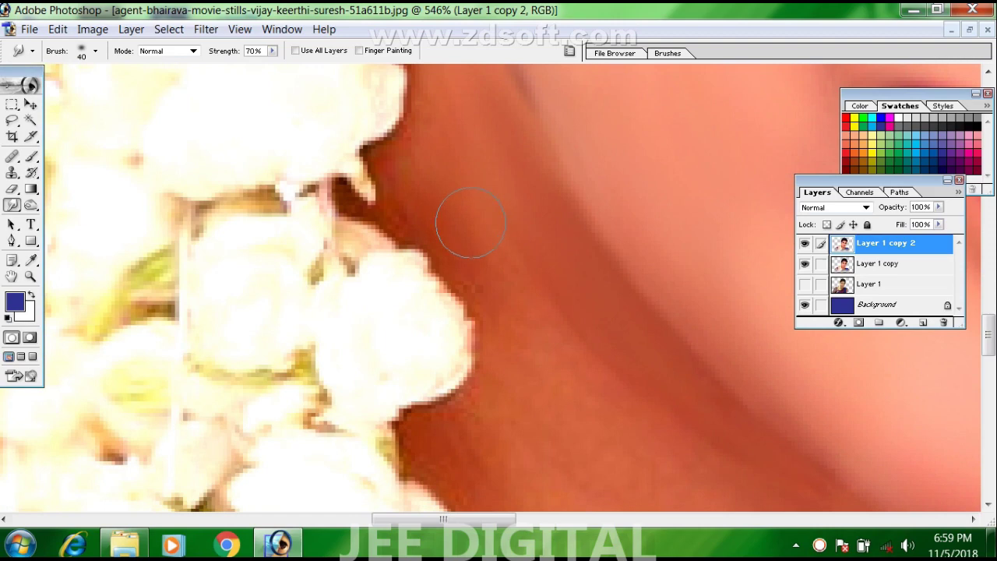
left_click_drag(465, 176, 414, 72)
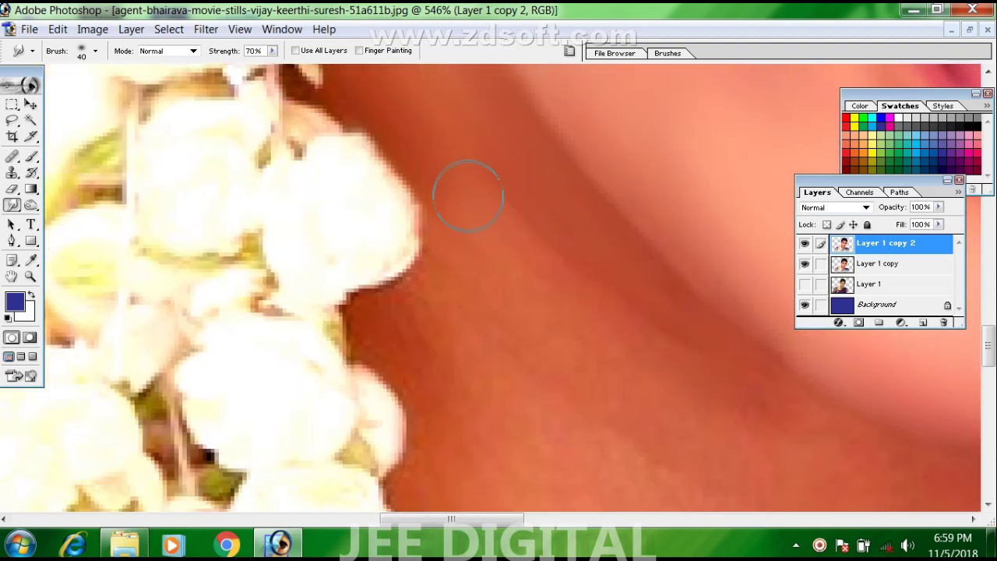
left_click_drag(468, 200, 419, 124)
scroll(499, 234, "down", 1)
scroll(499, 234, "right", 1)
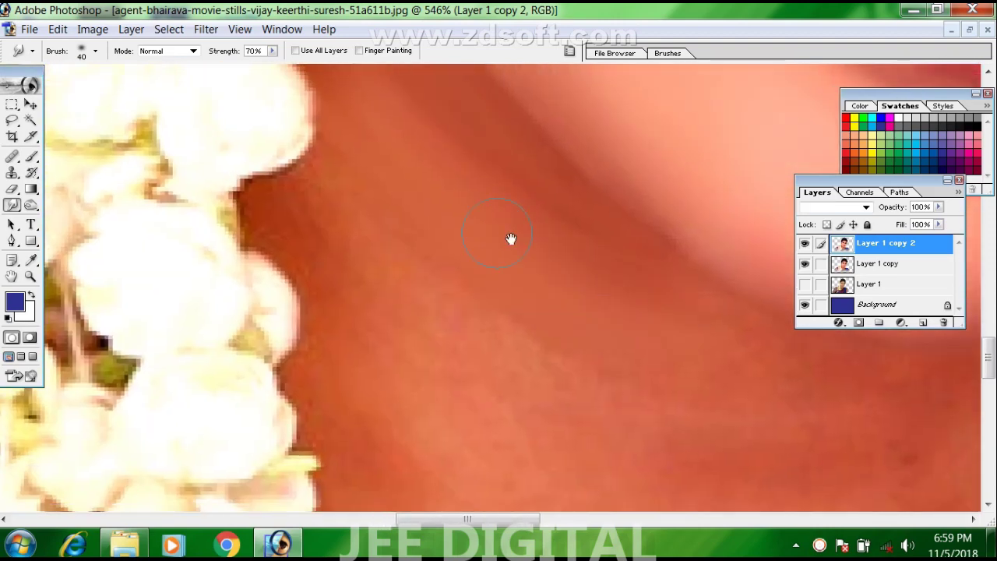
Step: Blend the dark shadow band along the jaw and under the chin across the neck with the 40 pixel brush
scroll(603, 357, "up", 3)
scroll(602, 357, "left", 2)
scroll(572, 260, "up", 3)
scroll(579, 304, "left", 1)
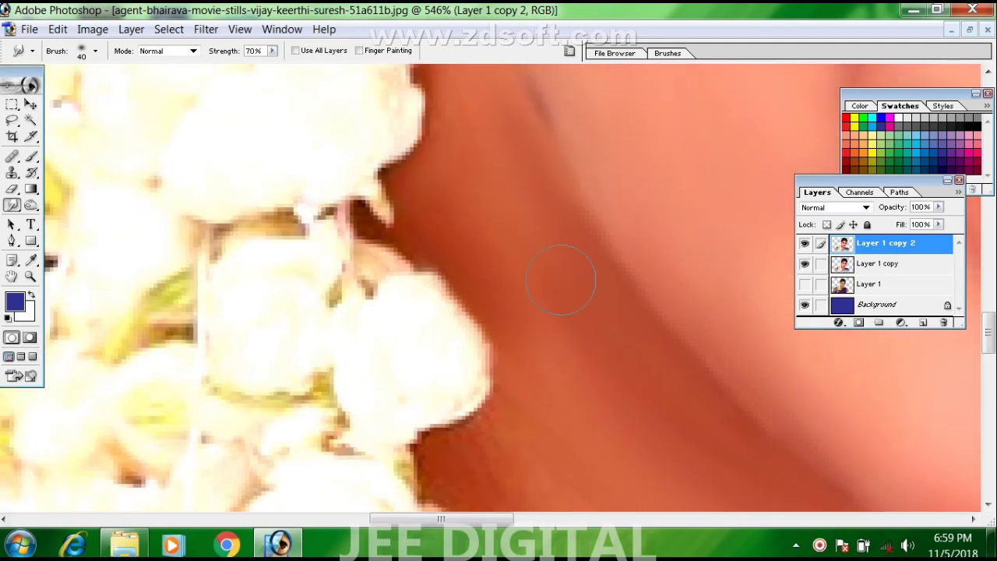
scroll(495, 140, "right", 4)
scroll(671, 355, "down", 1)
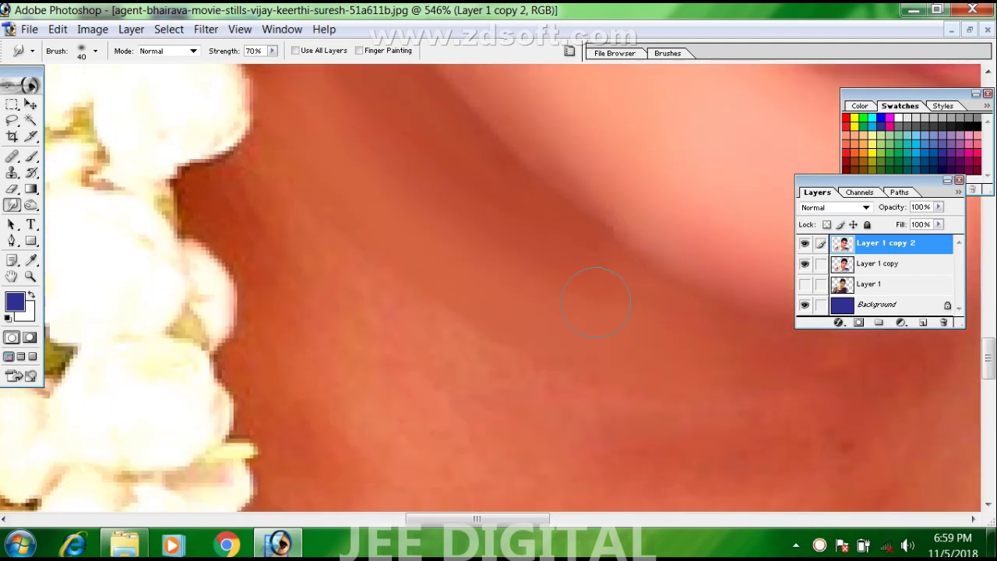
scroll(607, 312, "right", 3)
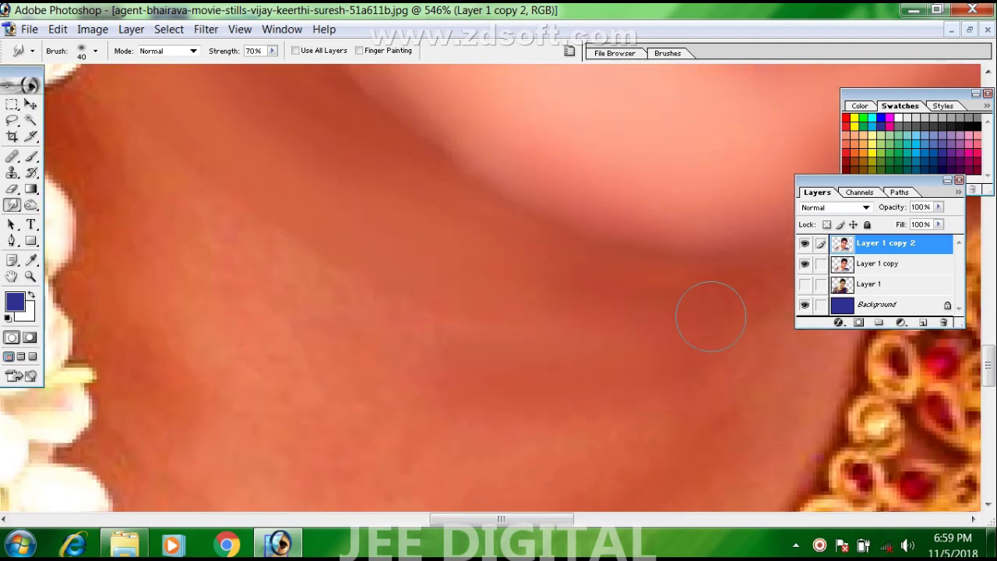
Step: Smooth the neck creases below the chin and the skin along the inner edge of the necklace
scroll(690, 333, "down", 2)
left_click_drag(556, 398, 487, 422)
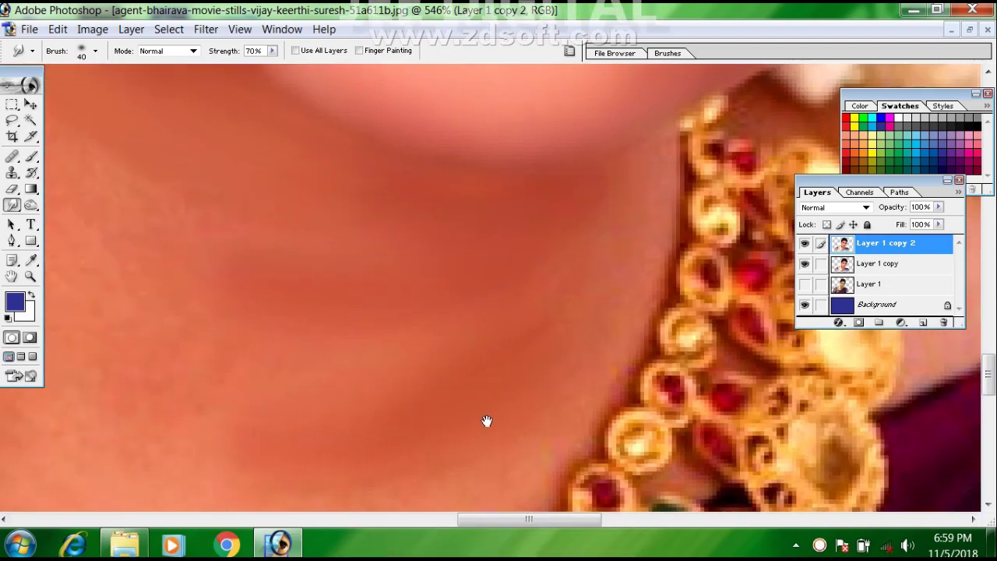
scroll(616, 257, "down", 2)
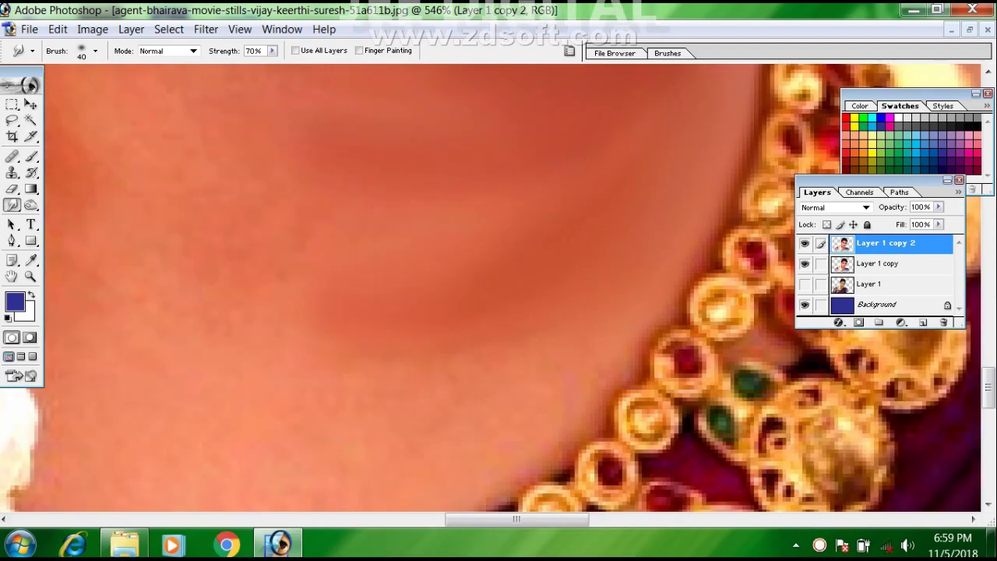
scroll(606, 328, "left", 3)
mouse_move(614, 265)
left_mouse_down()
mouse_move(634, 211)
mouse_move(688, 279)
mouse_move(478, 400)
mouse_move(427, 337)
left_mouse_up()
scroll(427, 336, "left", 3)
scroll(546, 401, "up", 2)
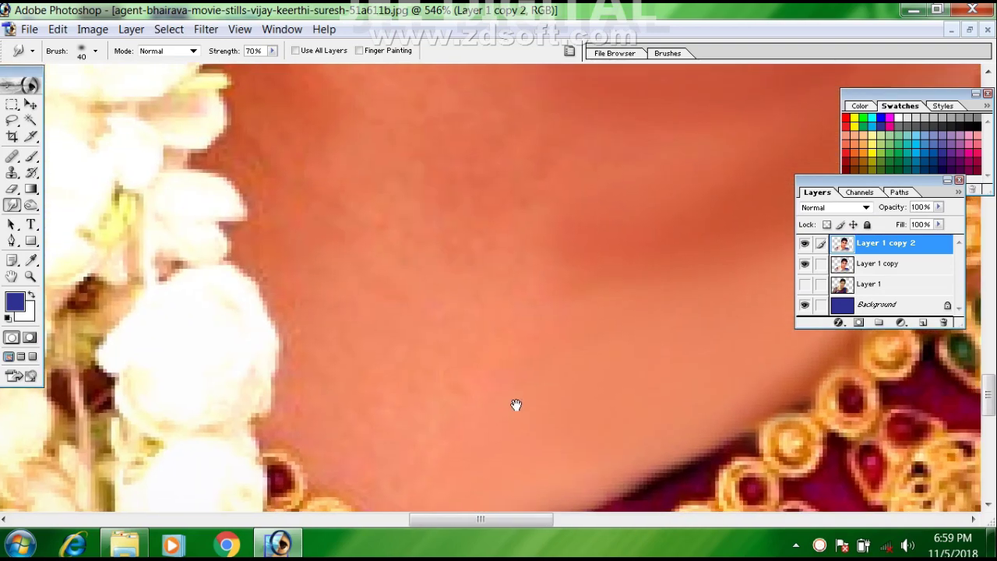
Step: Smooth the neck skin along the white flowers, from the necklace up to the dark gap between the blossoms
scroll(609, 312, "left", 3)
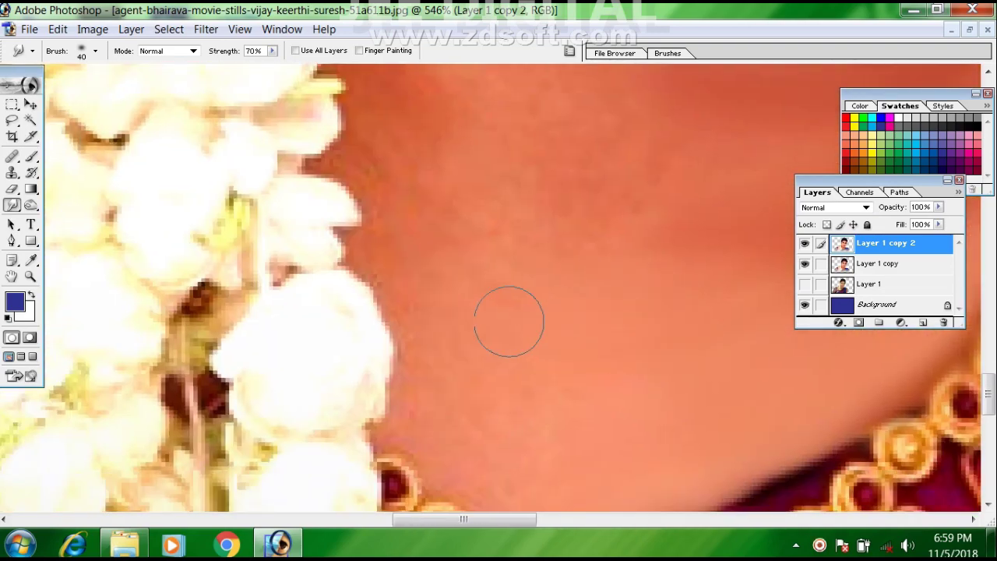
left_click_drag(462, 423, 490, 425)
left_click_drag(459, 286, 443, 397)
scroll(410, 302, "up", 2)
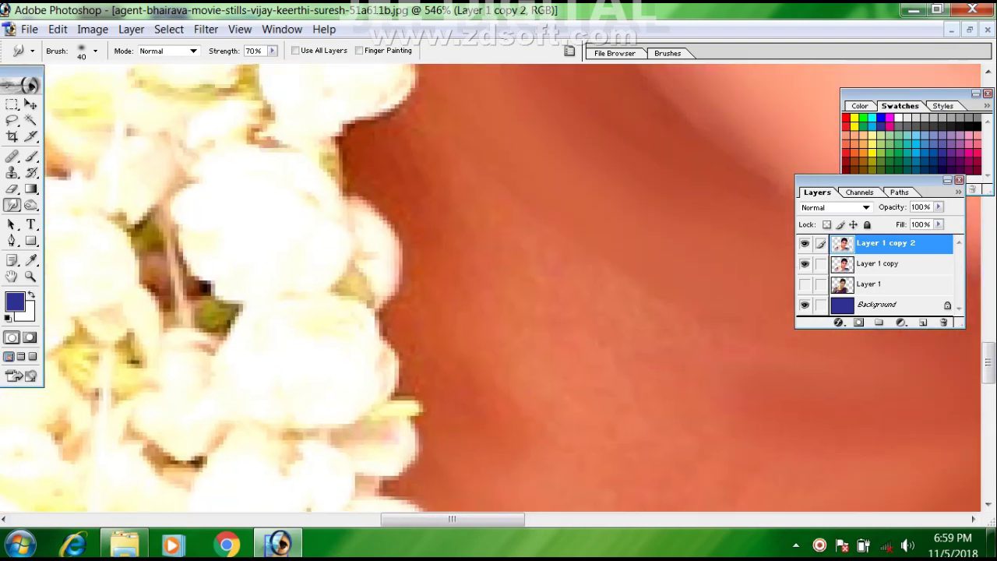
scroll(425, 296, "left", 2)
left_click_drag(435, 288, 466, 256)
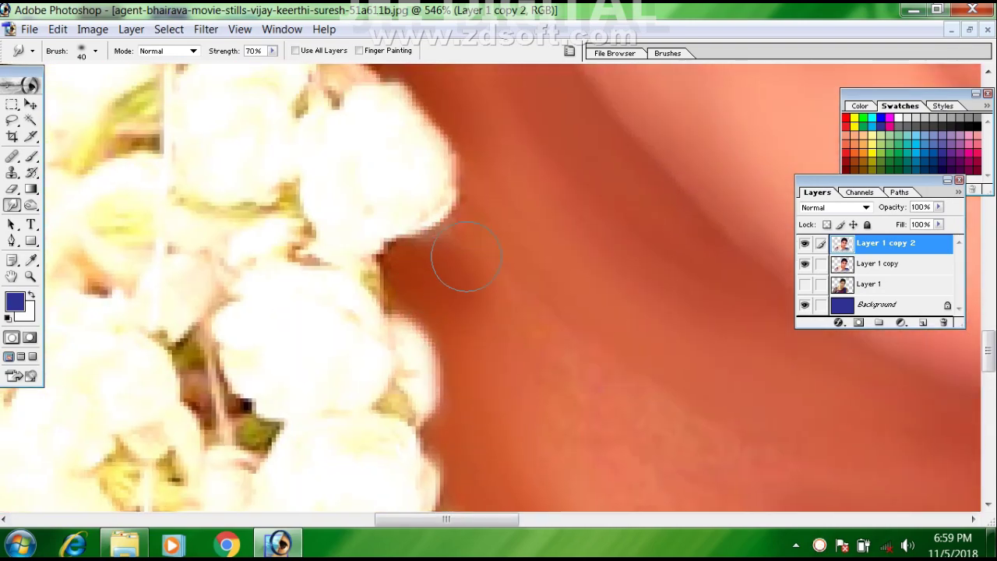
Step: Blend the mottled skin in the middle of the neck into the horizontal neck creases
scroll(557, 355, "down", 1)
scroll(550, 360, "right", 1)
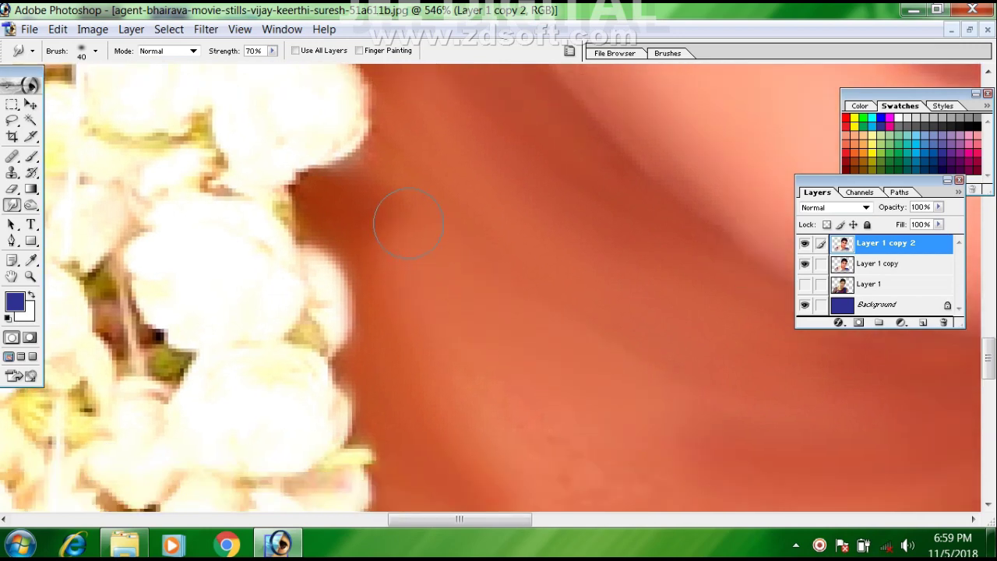
left_click_drag(707, 393, 801, 358)
left_click_drag(615, 390, 537, 289)
left_click_drag(727, 358, 594, 301)
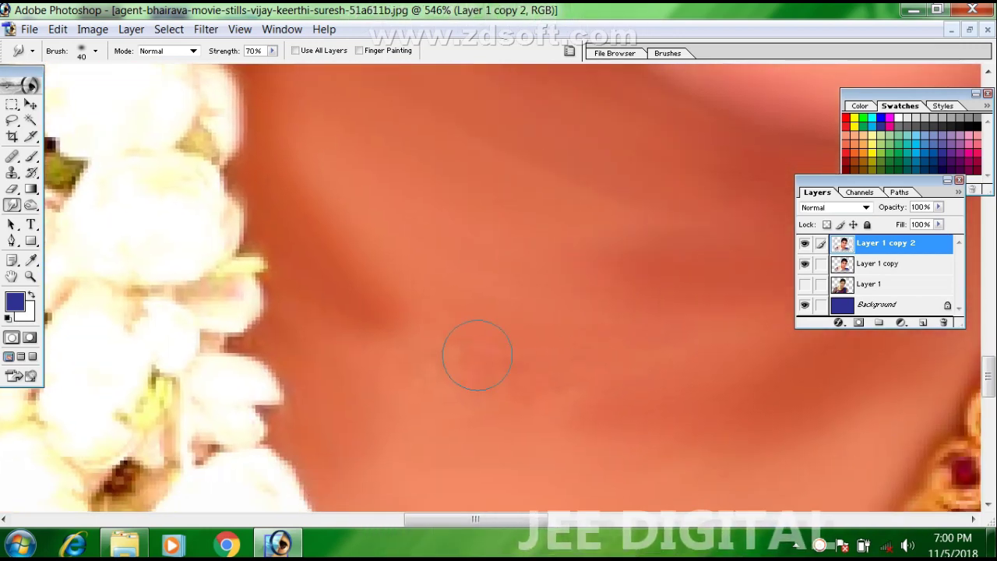
scroll(396, 338, "down", 1)
scroll(396, 338, "right", 1)
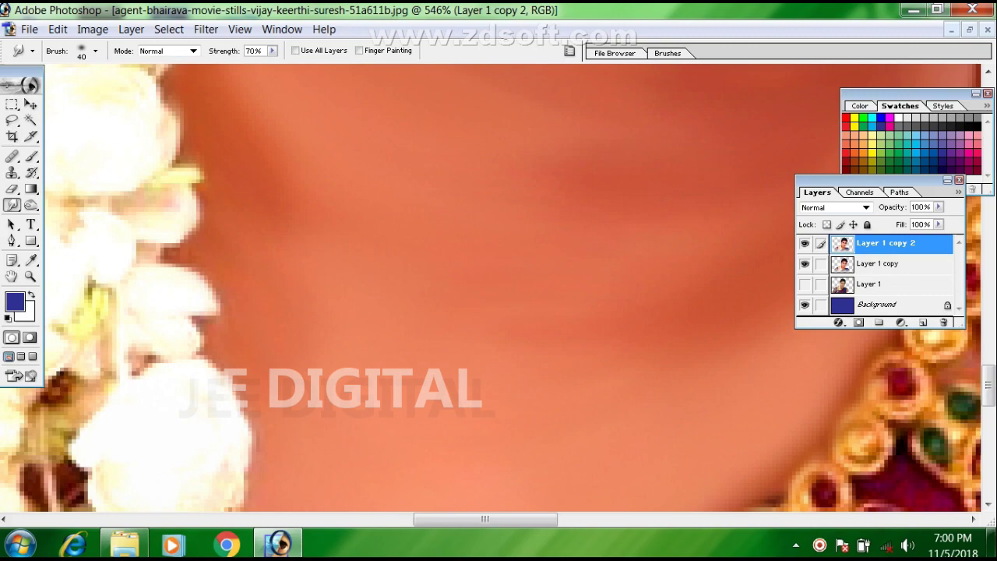
Step: Even out the remaining tonal patches on the neck and the shadow under the jaw with the 40 pixel brush
left_click_drag(654, 351, 523, 260)
left_click_drag(445, 369, 565, 242)
left_click_drag(674, 86, 583, 458)
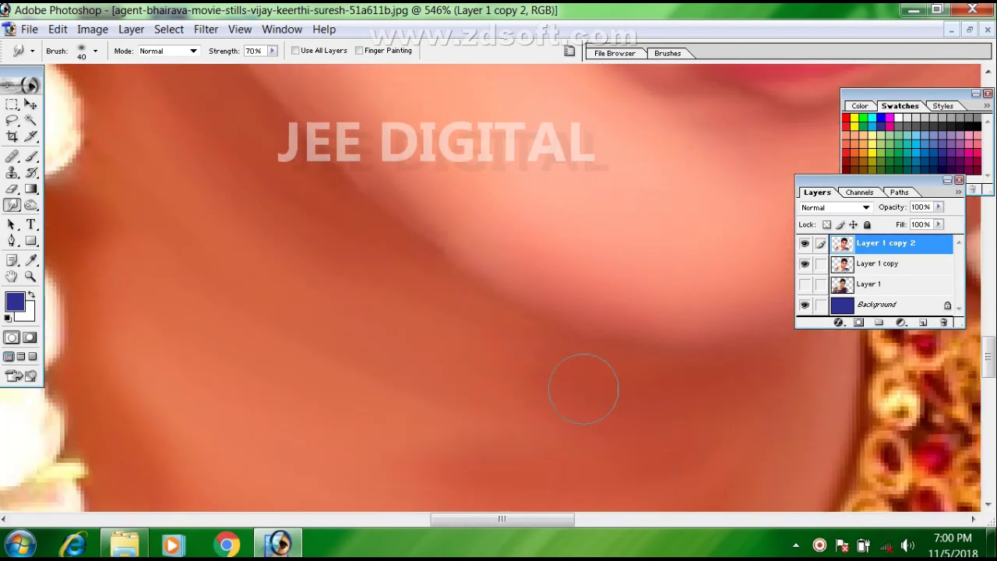
left_click_drag(466, 342, 700, 438)
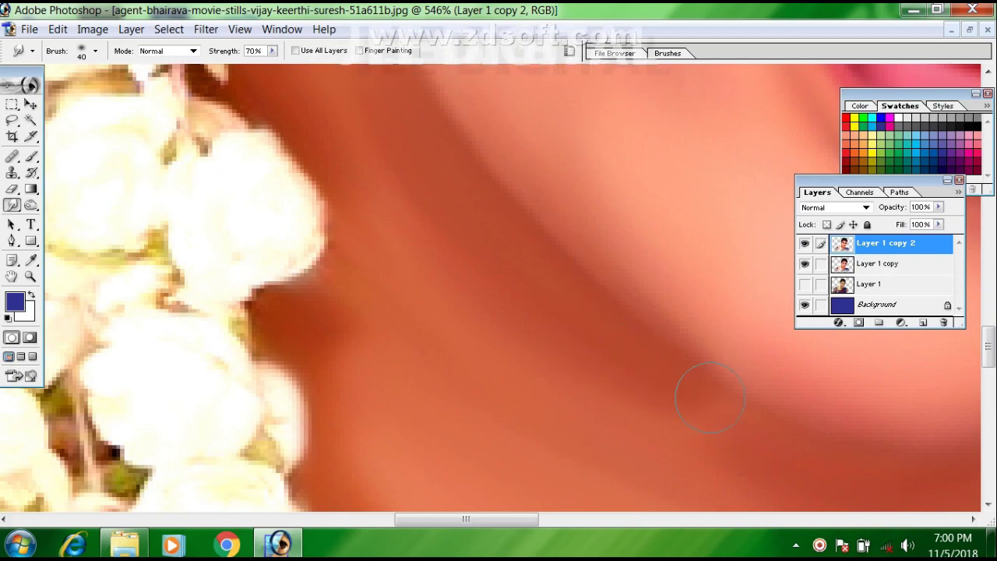
scroll(706, 418, "left", 1)
scroll(582, 260, "right", 2)
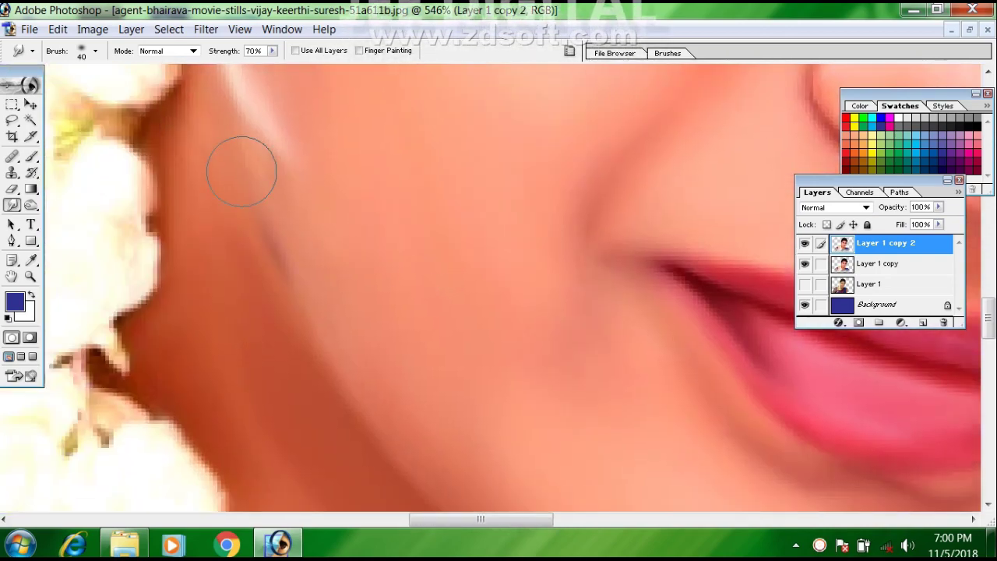
Step: Smooth the shoulder skin between the necklace, the flowers and the purple fabric with a 20 to 30 pixel brush
scroll(321, 289, "down", 3)
scroll(336, 378, "right", 2)
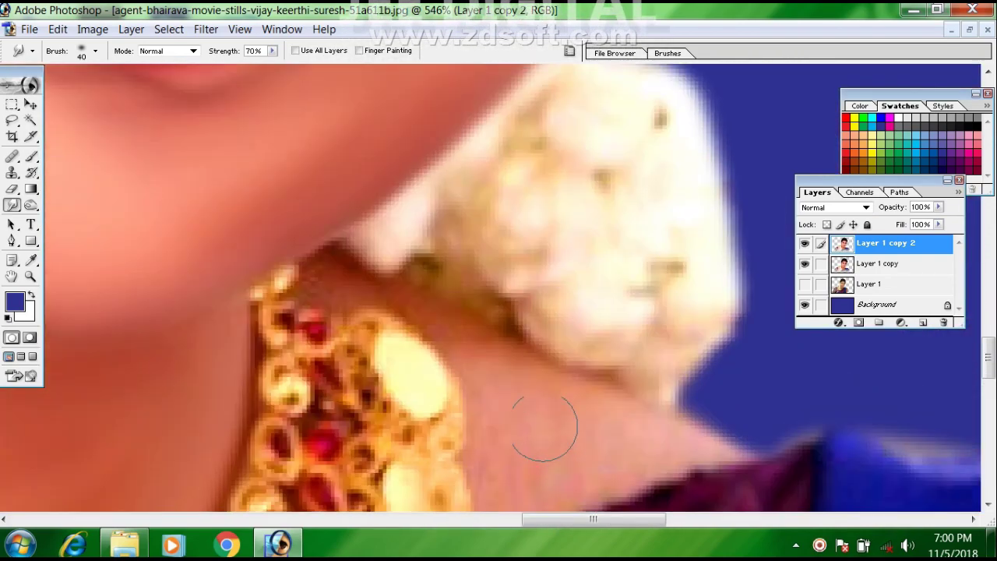
key("p")
key("r")
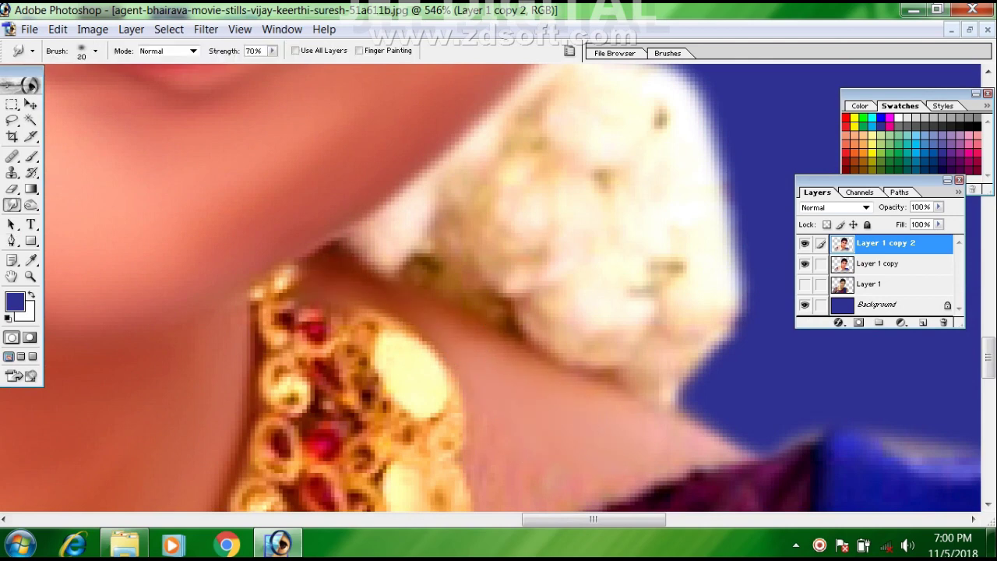
left_click_drag(689, 453, 713, 325)
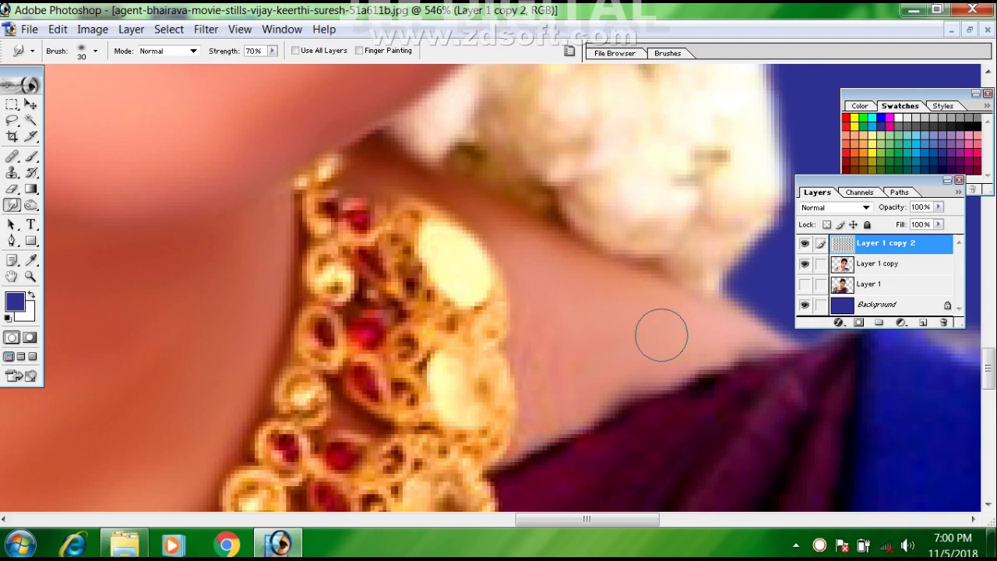
key("bracketright")
left_click_drag(536, 362, 671, 268)
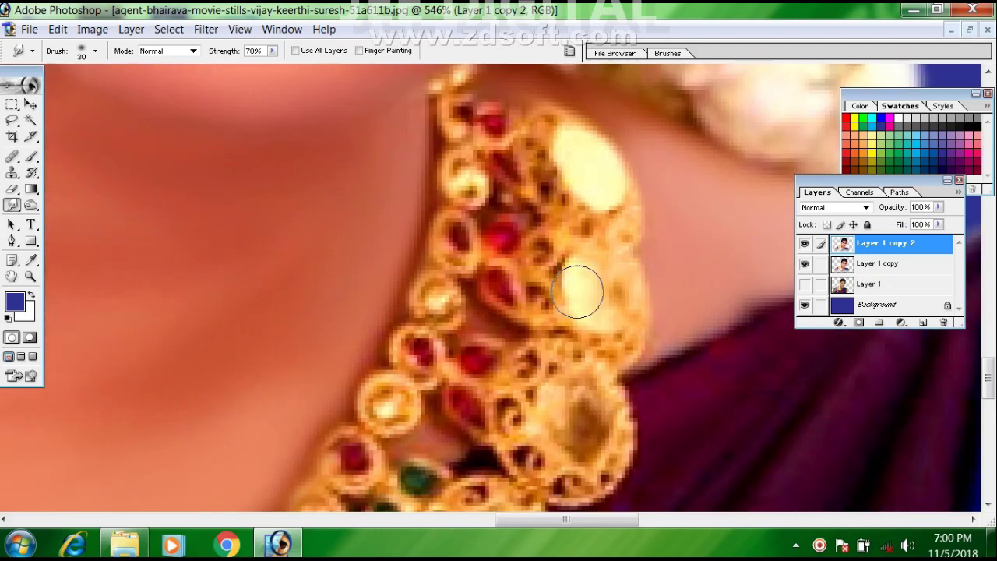
Step: Smooth the upper folds of the purple fabric beside the necklace with the 30 pixel brush
mouse_move(677, 310)
left_mouse_down()
mouse_move(488, 229)
mouse_move(471, 241)
left_mouse_up()
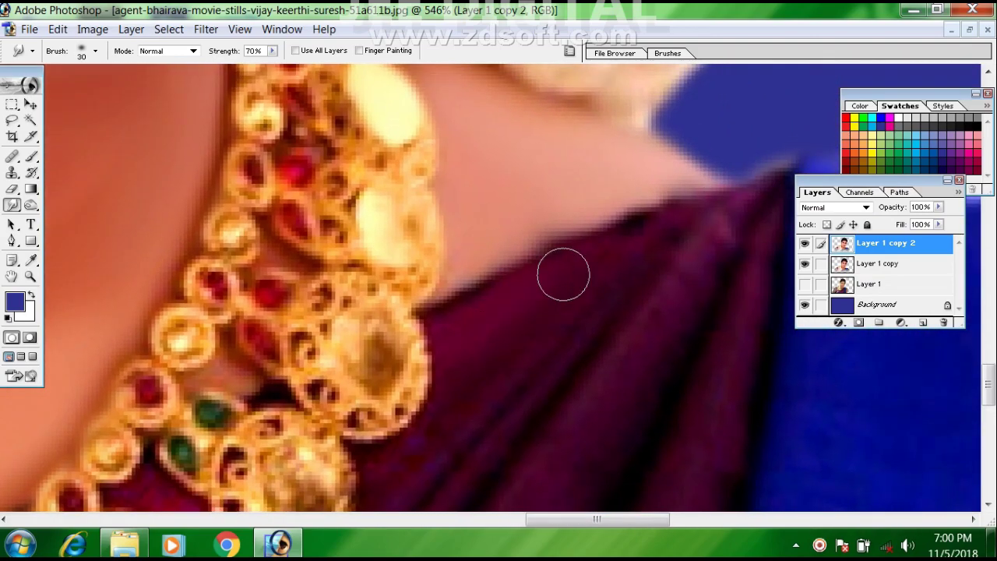
left_click_drag(557, 378, 682, 207)
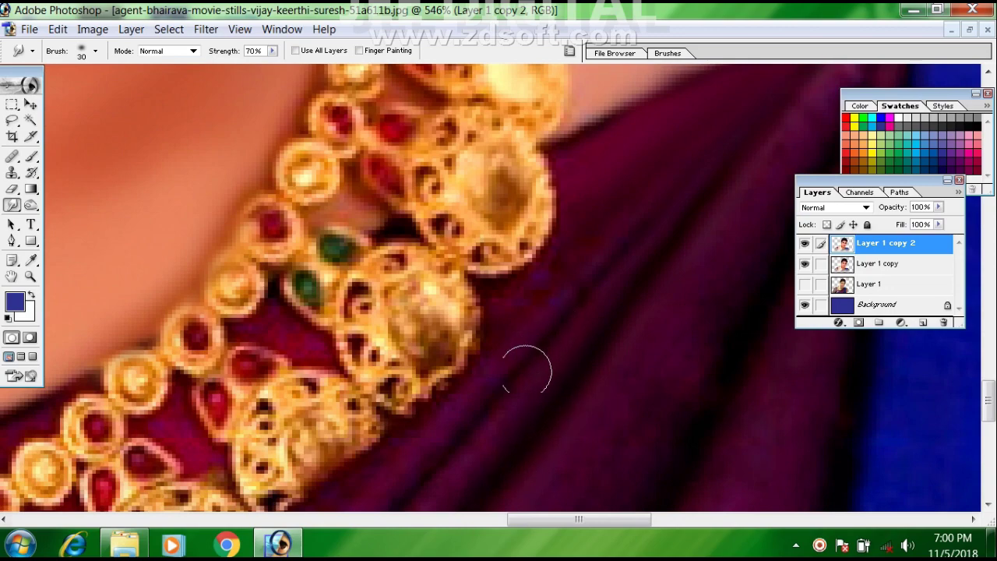
left_click_drag(704, 395, 564, 271)
left_click_drag(582, 168, 493, 382)
left_click_drag(468, 438, 569, 218)
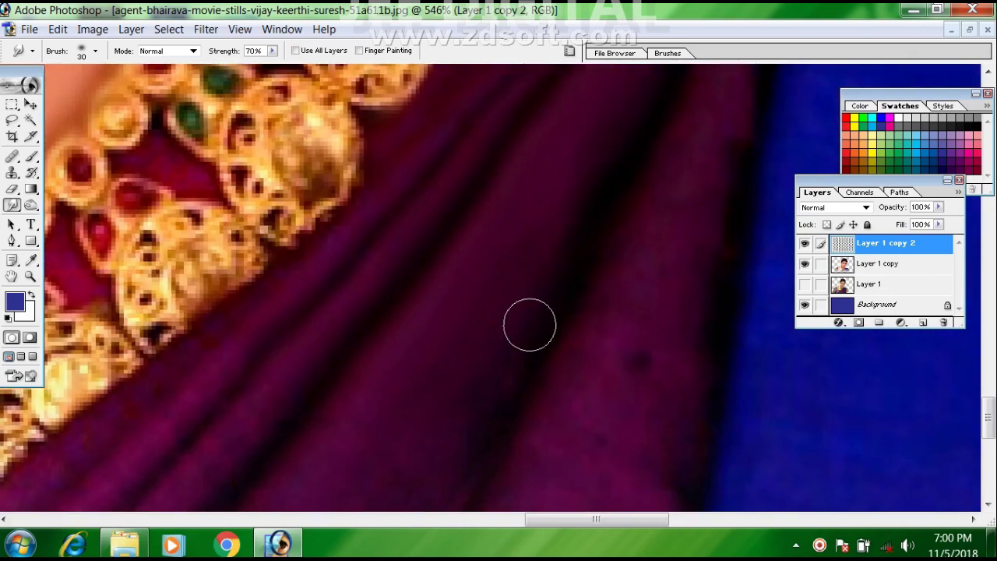
left_click_drag(476, 429, 564, 214)
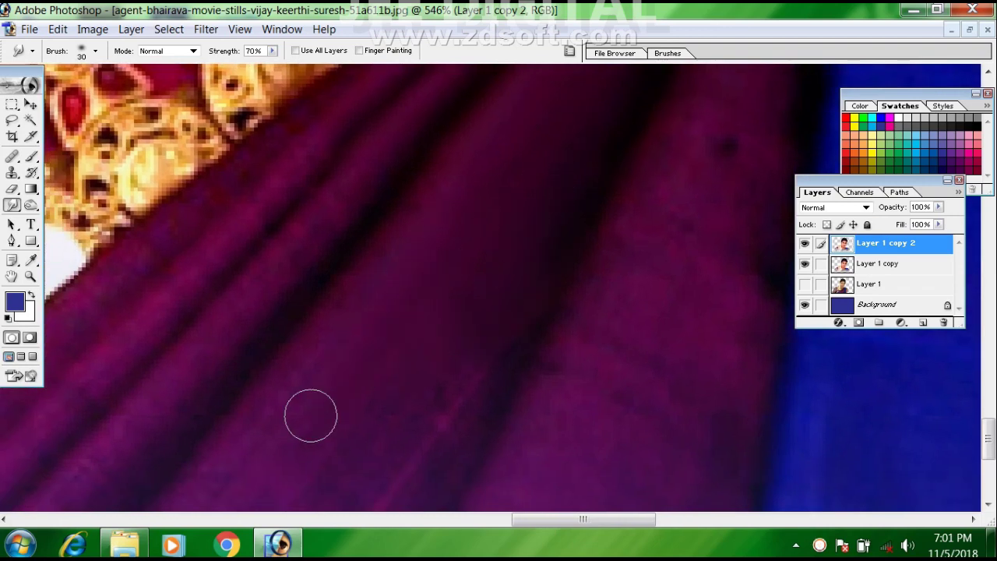
Step: Enlarge the smudge brush to 40 pixels and blend the broad lower folds of the purple fabric along their direction
scroll(311, 415, "down", 2)
key("bracketright")
mouse_move(262, 474)
left_mouse_down()
mouse_move(294, 376)
mouse_move(418, 240)
left_mouse_up()
mouse_move(363, 400)
left_mouse_down()
mouse_move(457, 367)
mouse_move(565, 214)
left_mouse_up()
left_click_drag(311, 411, 265, 490)
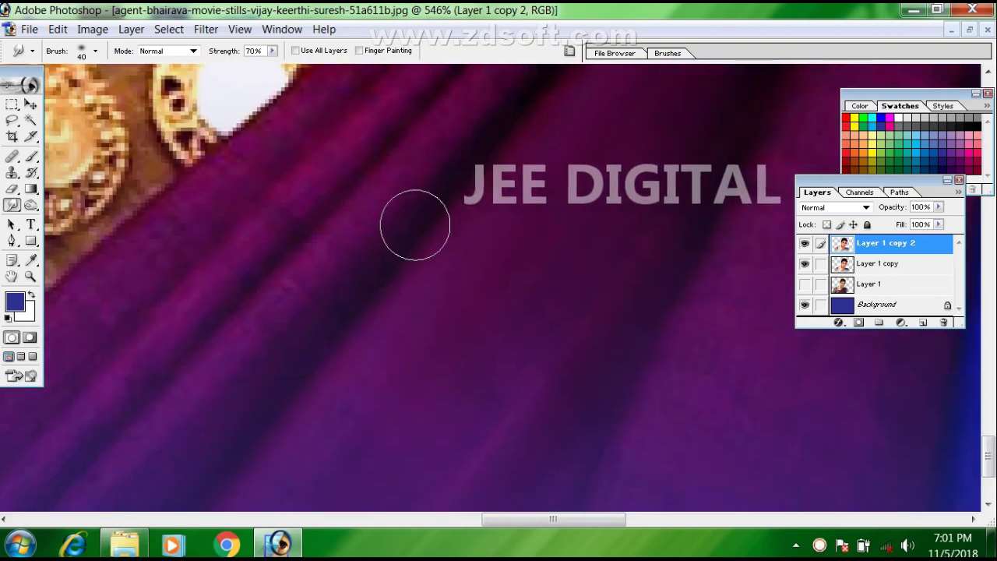
Step: Smooth the narrow diagonal folds and the edge of the purple fabric next to the brown cloth and lowest pendant
left_click_drag(490, 118, 320, 387)
left_click_drag(385, 248, 468, 157)
mouse_move(331, 187)
left_mouse_down()
mouse_move(271, 287)
mouse_move(146, 426)
left_mouse_up()
mouse_move(11, 497)
left_mouse_down()
mouse_move(978, 374)
mouse_move(752, 226)
mouse_move(234, 200)
left_mouse_up()
left_click_drag(779, 207, 378, 215)
left_click_drag(767, 101, 234, 429)
left_click_drag(317, 345, 413, 117)
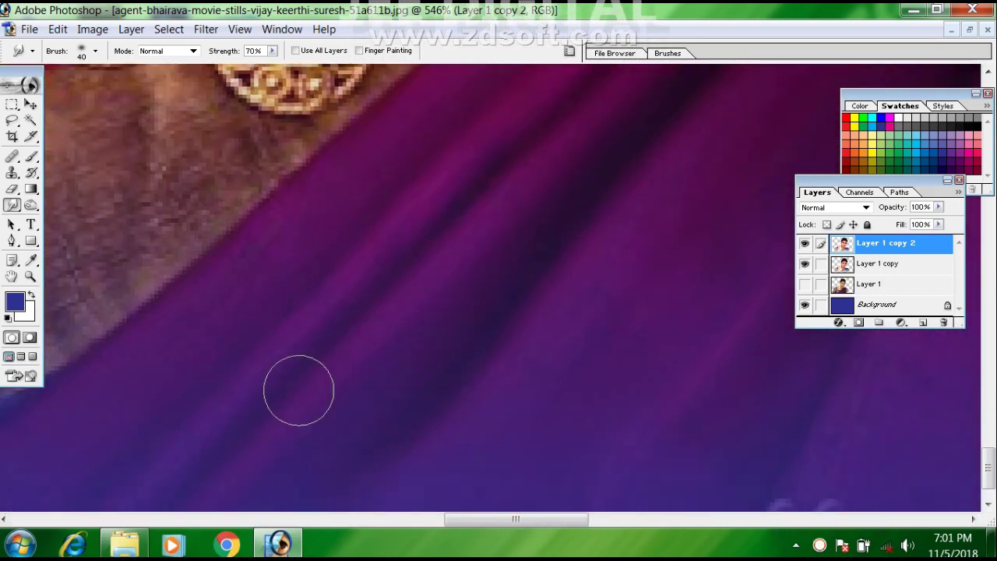
Step: Smooth the maroon folds between the necklace and the blue fabric along their direction, including the dark edge, with the 40 pixel smudge brush
left_click_drag(265, 266, 461, 341)
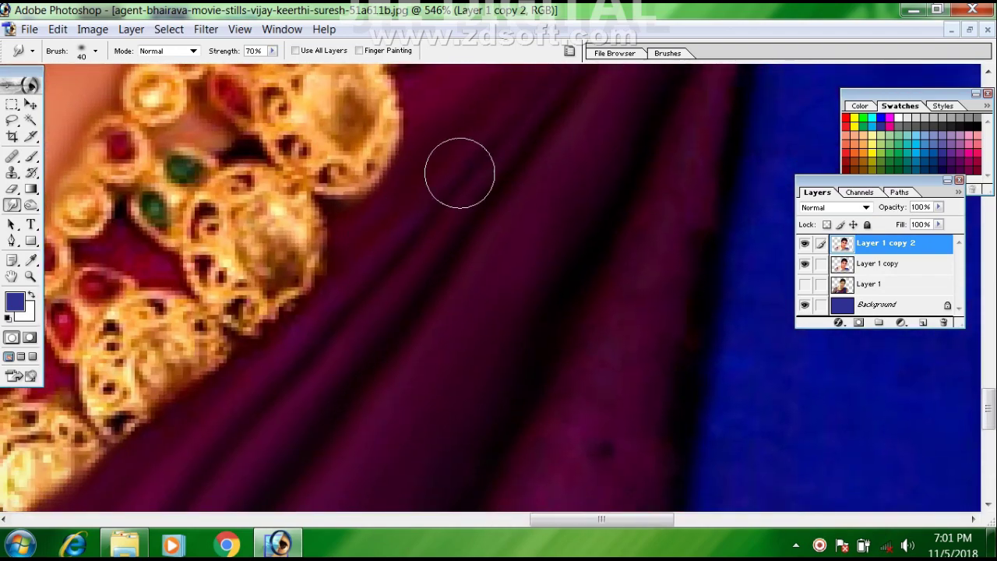
left_click_drag(569, 416, 533, 312)
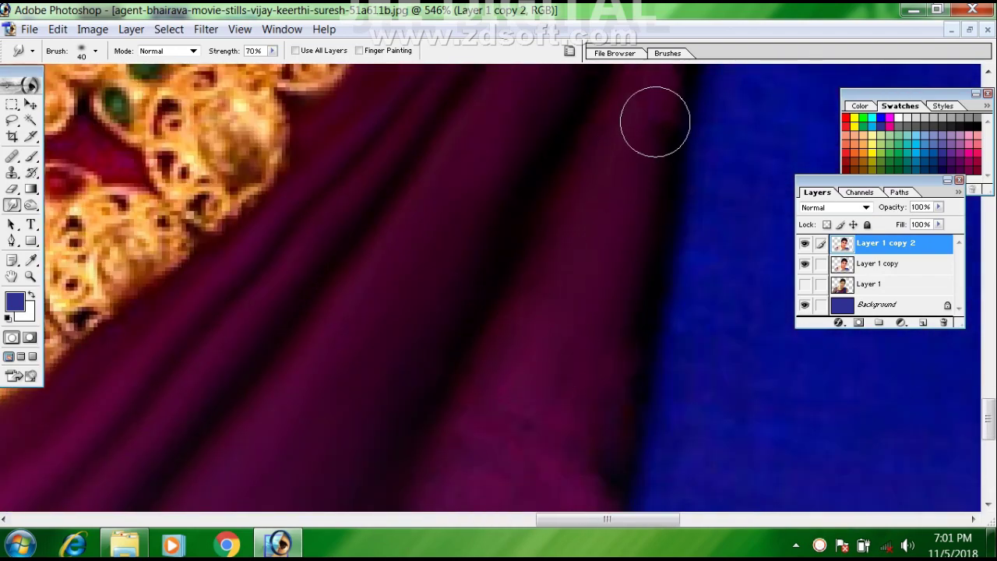
left_click_drag(617, 392, 659, 200)
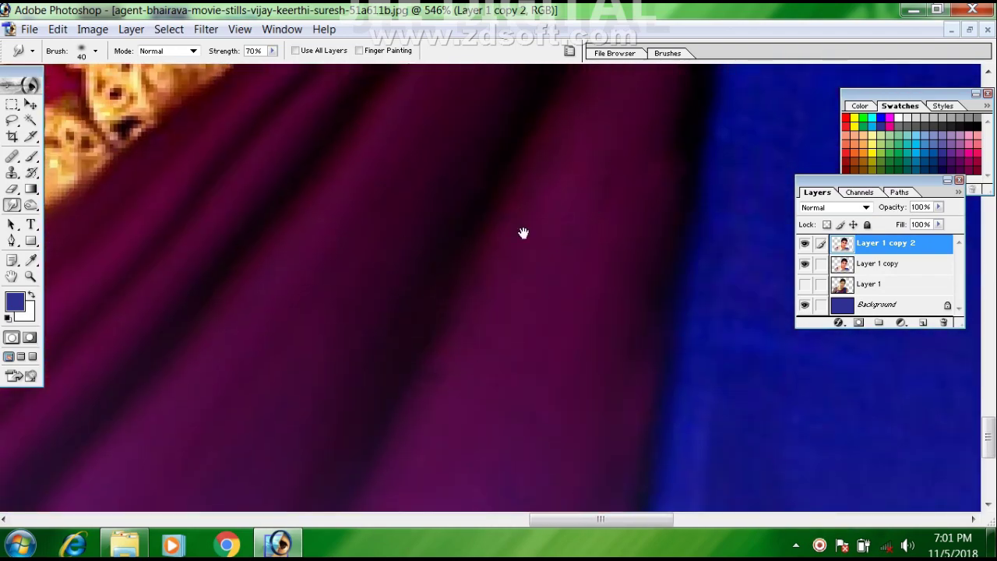
left_click_drag(572, 118, 371, 456)
left_click_drag(481, 233, 447, 420)
left_click_drag(518, 172, 673, 152)
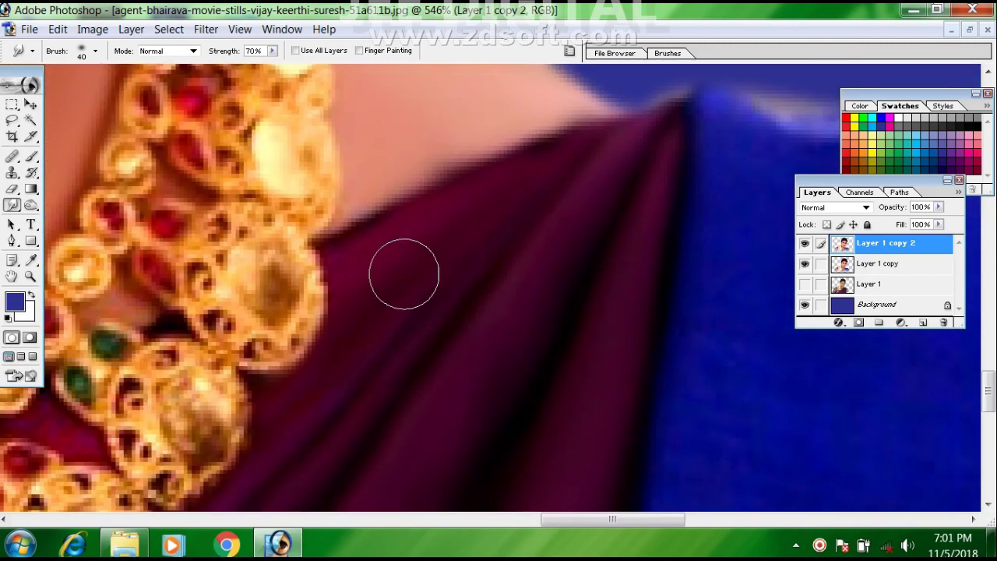
left_click_drag(491, 223, 715, 127)
mouse_move(321, 443)
left_mouse_down()
mouse_move(621, 156)
mouse_move(125, 309)
left_mouse_up()
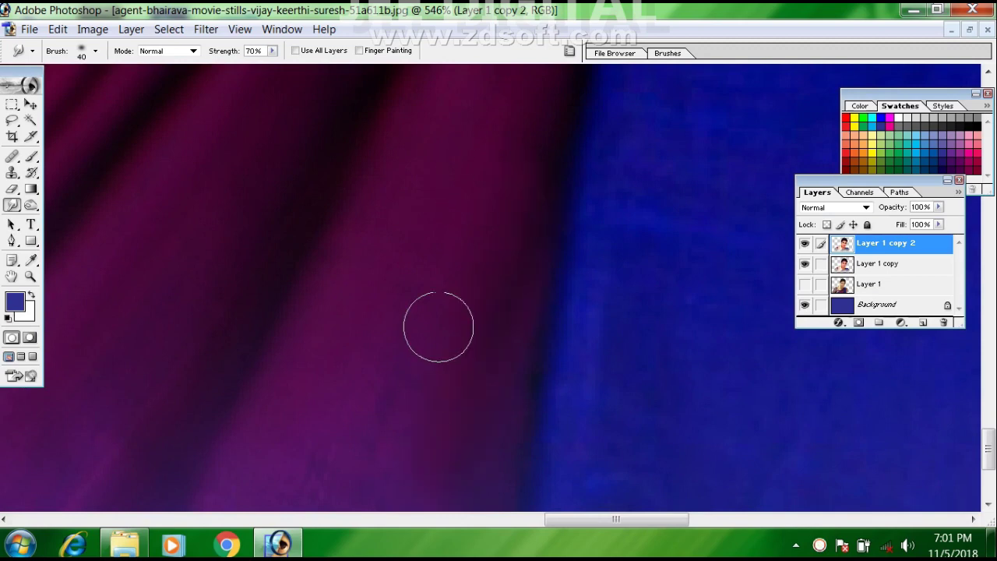
Step: Smooth the blue fabric from the maroon folds across to the shoulder edge with vertical 40 pixel smudge strokes
left_click_drag(612, 273, 440, 272)
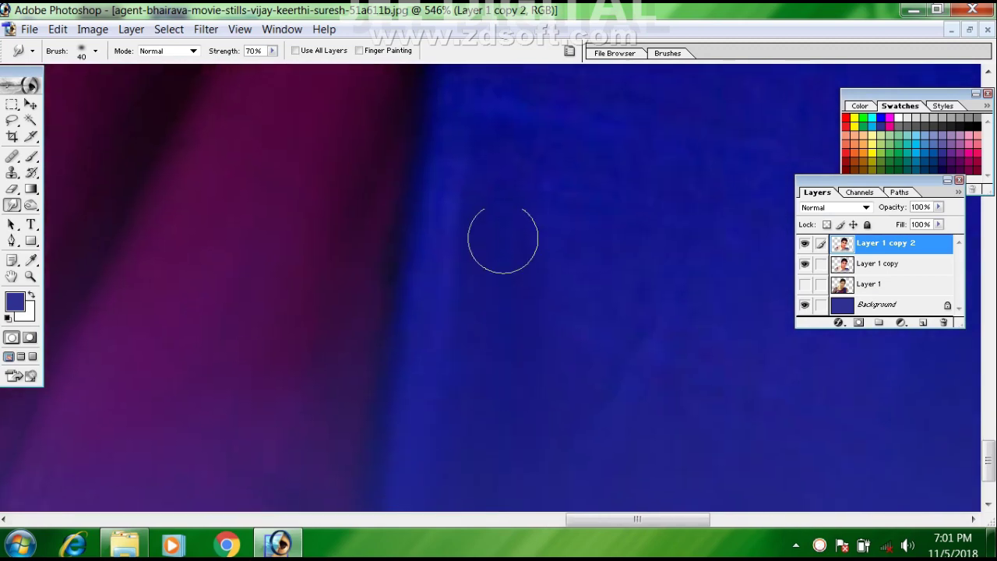
left_click_drag(503, 240, 502, 403)
left_click_drag(491, 268, 528, 450)
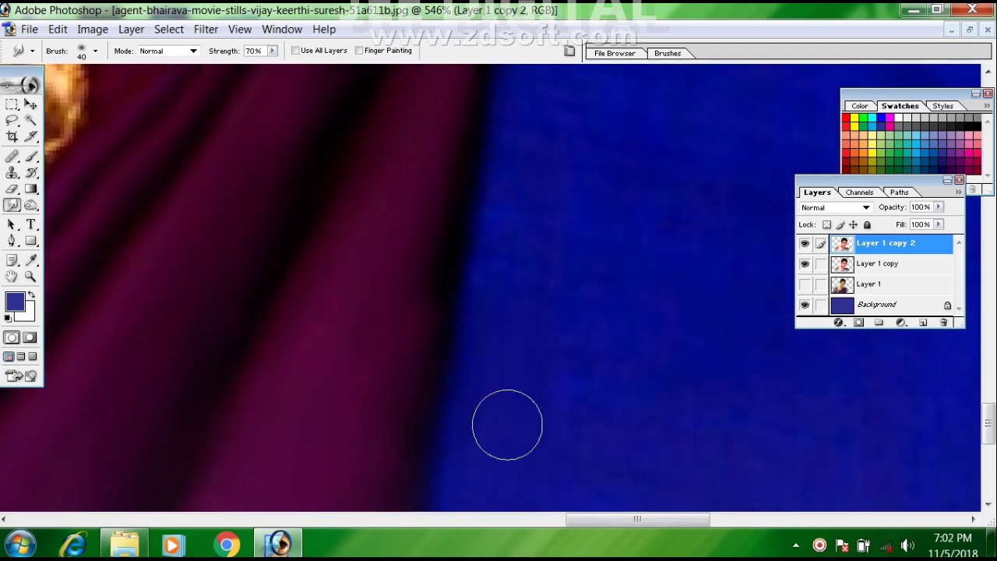
left_click_drag(536, 143, 545, 330)
left_click_drag(635, 99, 577, 299)
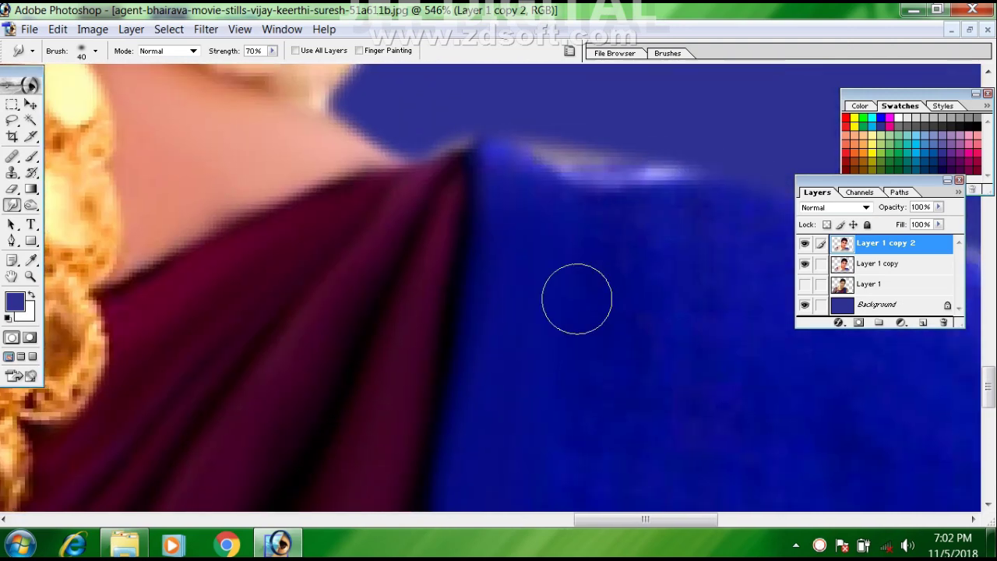
left_click_drag(702, 358, 468, 377)
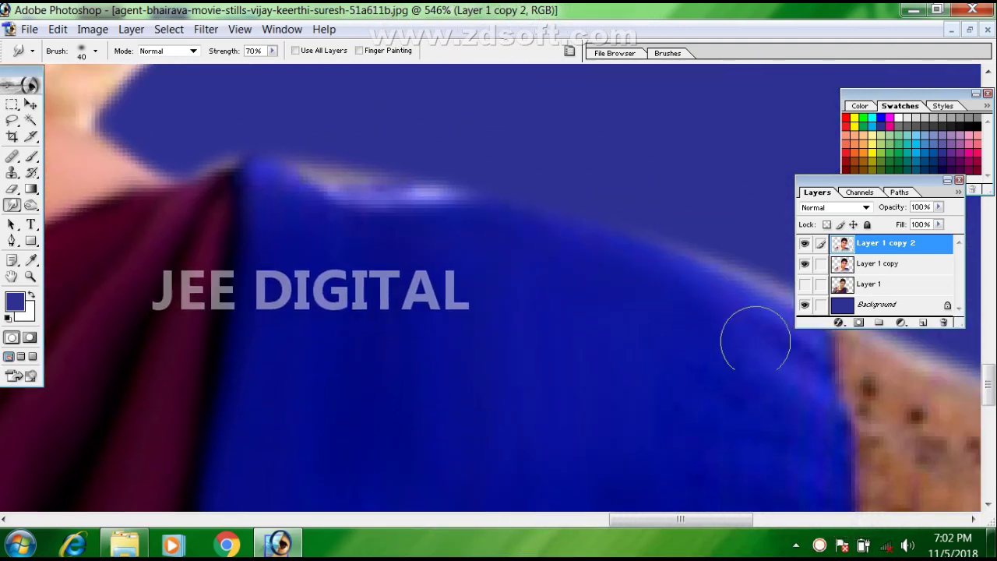
left_click(771, 520)
scroll(634, 329, "left", 5)
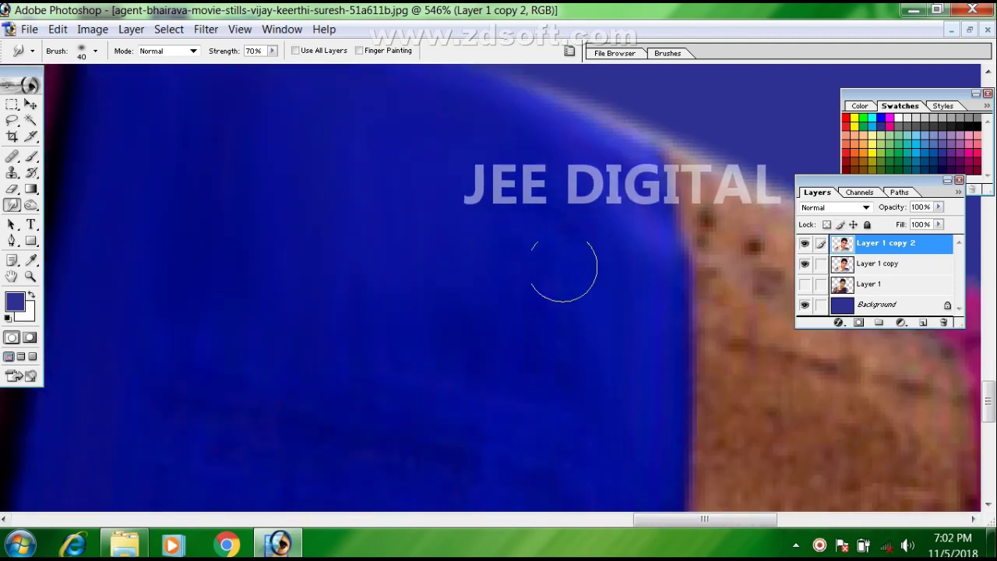
Step: Blend away the dark spots and grain in the tan and magenta sleeve bands beside the blue fabric
scroll(575, 351, "right", 5)
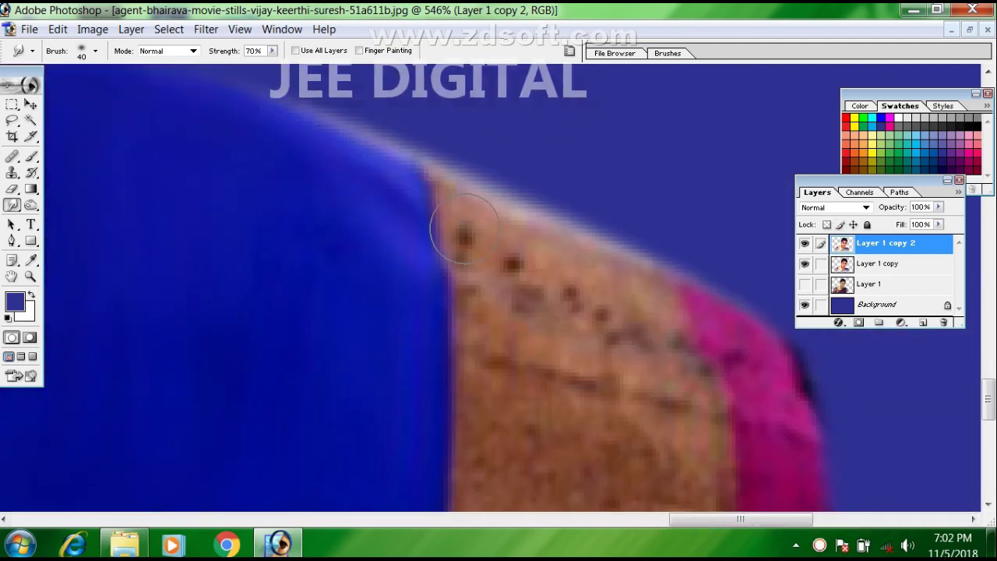
mouse_move(629, 318)
left_mouse_down()
mouse_move(501, 383)
mouse_move(552, 382)
mouse_move(646, 339)
mouse_move(768, 382)
left_mouse_up()
scroll(749, 347, "down", 3)
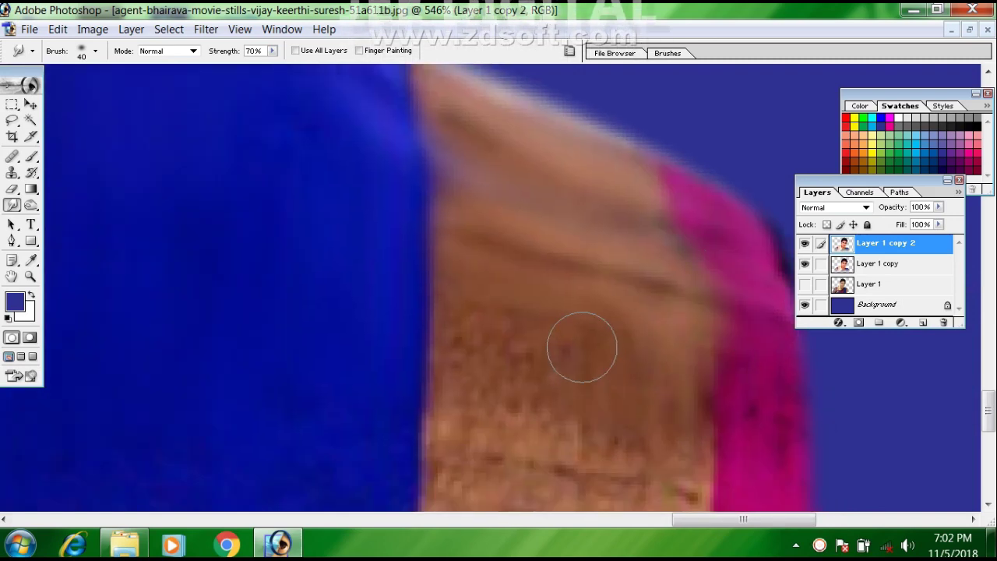
scroll(702, 296, "down", 3)
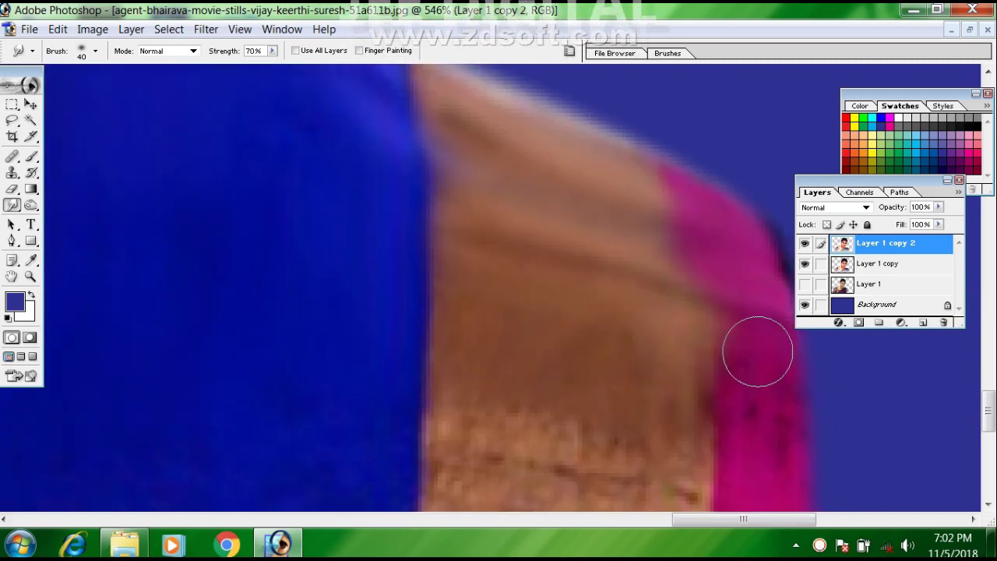
scroll(743, 408, "down", 3)
left_click_drag(603, 304, 602, 450)
left_click_drag(538, 300, 550, 460)
left_click_drag(474, 304, 448, 471)
left_click_drag(753, 286, 734, 454)
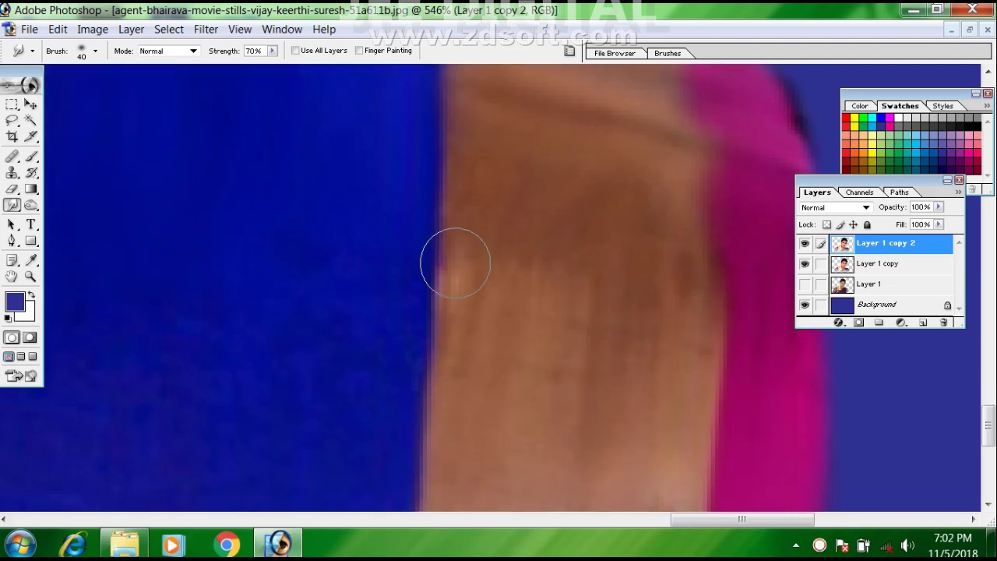
Step: Smooth the woven brown cloth beneath the gold pendants and white flowers with the 40 pixel brush
scroll(455, 259, "left", 5)
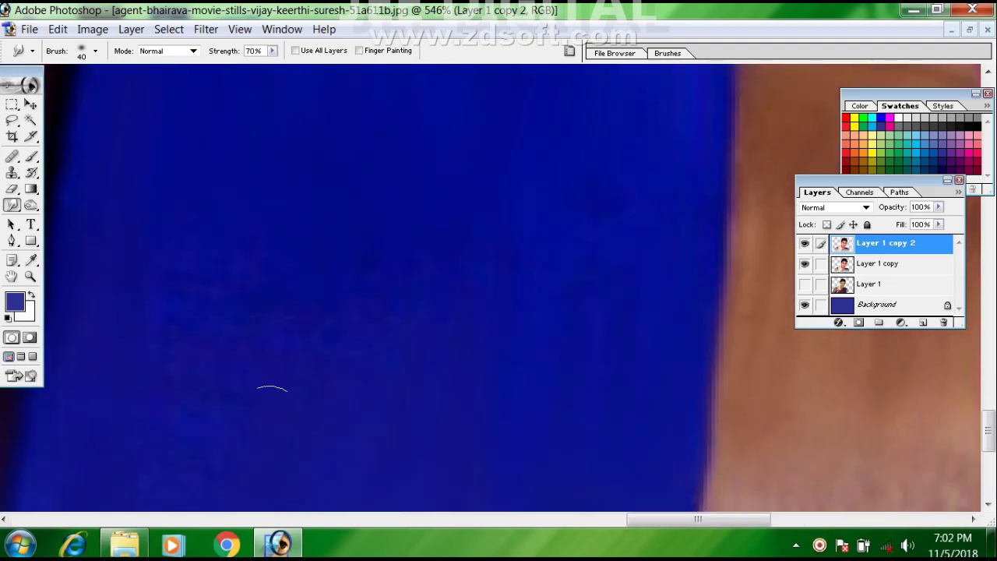
scroll(540, 443, "left", 5)
mouse_move(332, 450)
left_mouse_down()
mouse_move(539, 379)
mouse_move(636, 312)
left_mouse_up()
mouse_move(465, 300)
left_mouse_down()
mouse_move(469, 270)
mouse_move(575, 243)
mouse_move(467, 293)
left_mouse_up()
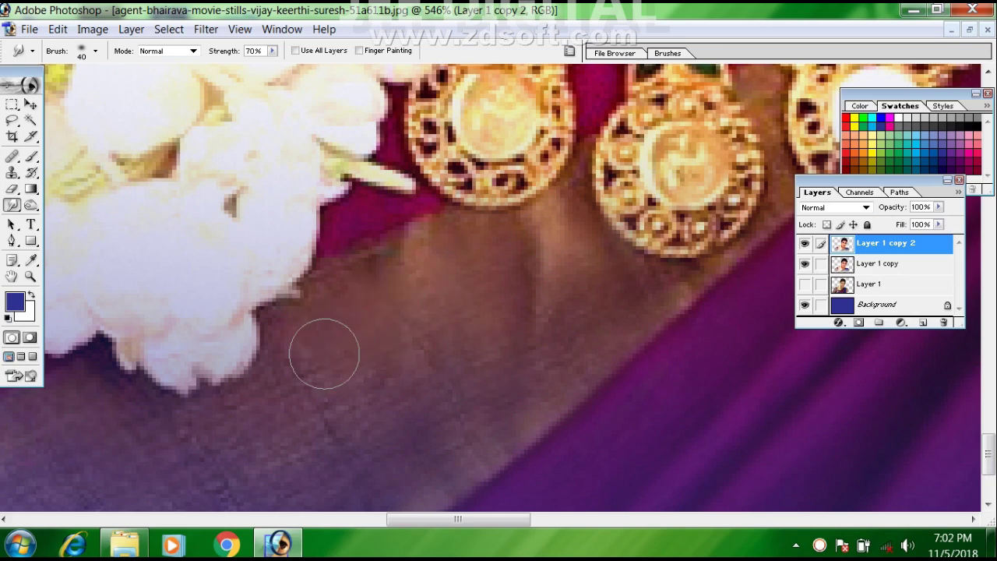
left_click_drag(229, 429, 541, 372)
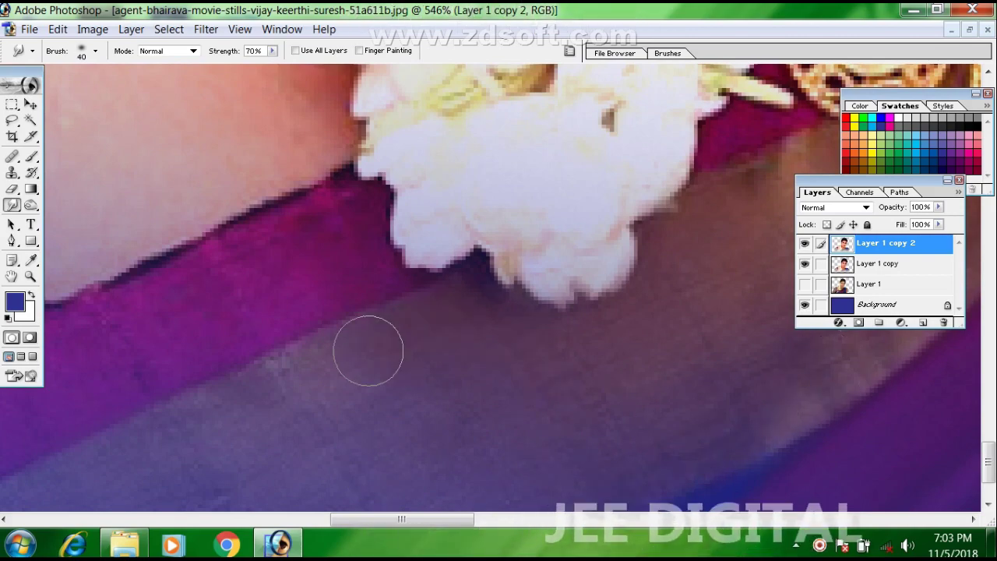
left_click_drag(367, 350, 601, 380)
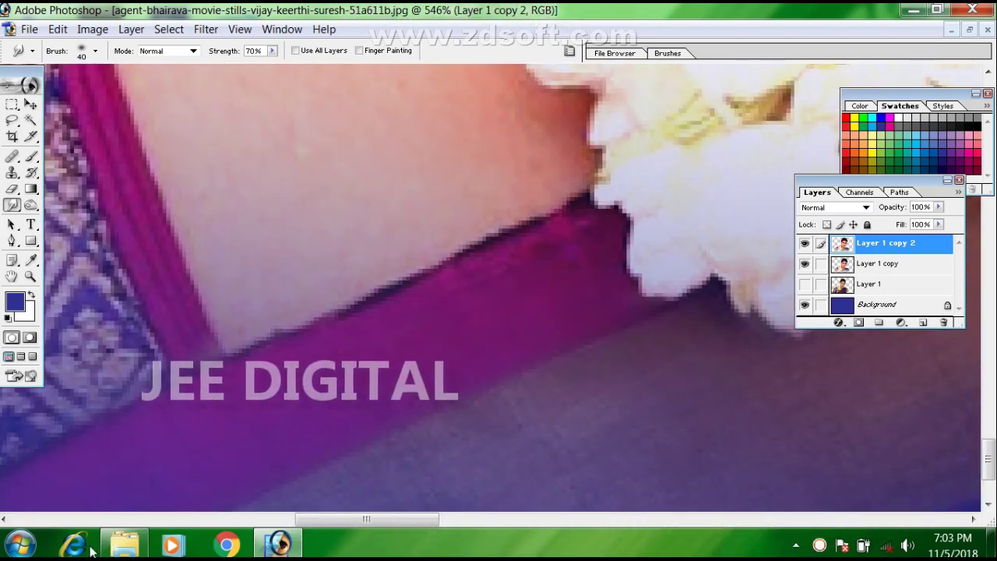
Step: Smooth the magenta band between the bare skin and the brown cloth along its length
left_click_drag(512, 311, 557, 451)
left_click_drag(468, 340, 507, 344)
mouse_move(338, 397)
left_mouse_down()
mouse_move(276, 265)
mouse_move(514, 350)
mouse_move(635, 320)
left_mouse_up()
left_click_drag(654, 320, 594, 426)
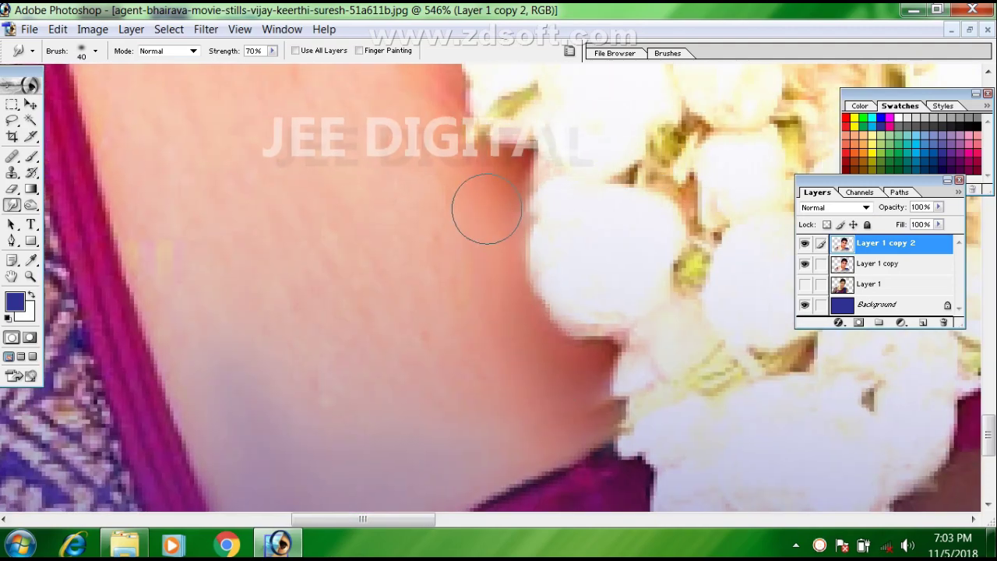
Step: Enlarge the smudge brush to 50 pixels and smooth the skin between the magenta trim and the white flowers
left_click_drag(431, 412, 460, 363)
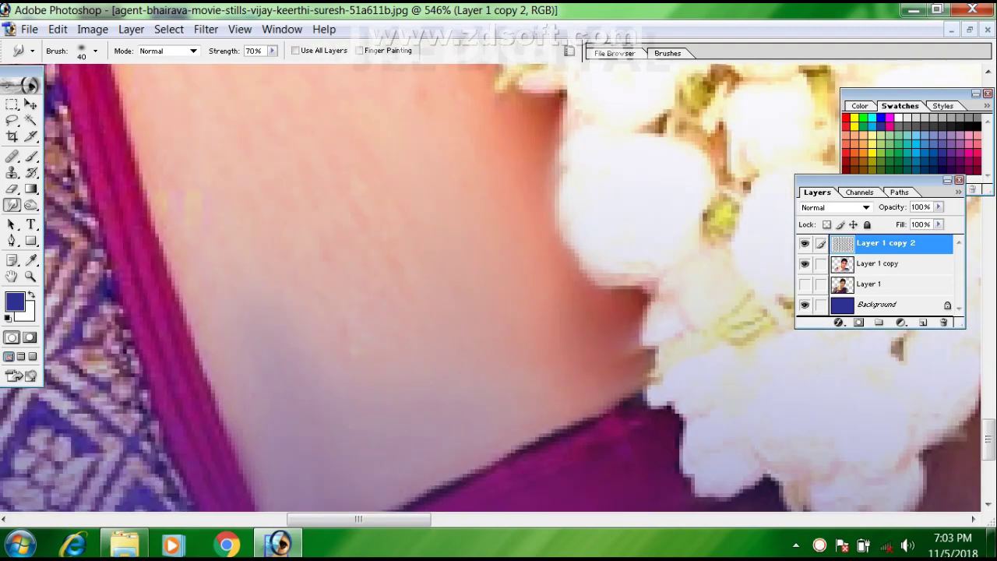
key("bracketright")
mouse_move(288, 343)
left_mouse_down()
mouse_move(238, 230)
mouse_move(270, 434)
left_mouse_up()
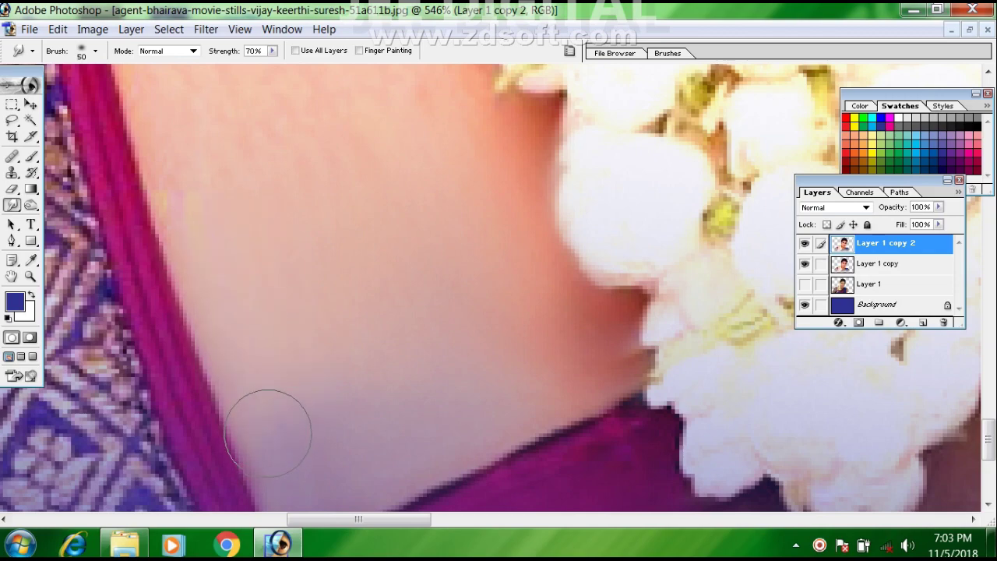
left_click_drag(414, 145, 453, 236)
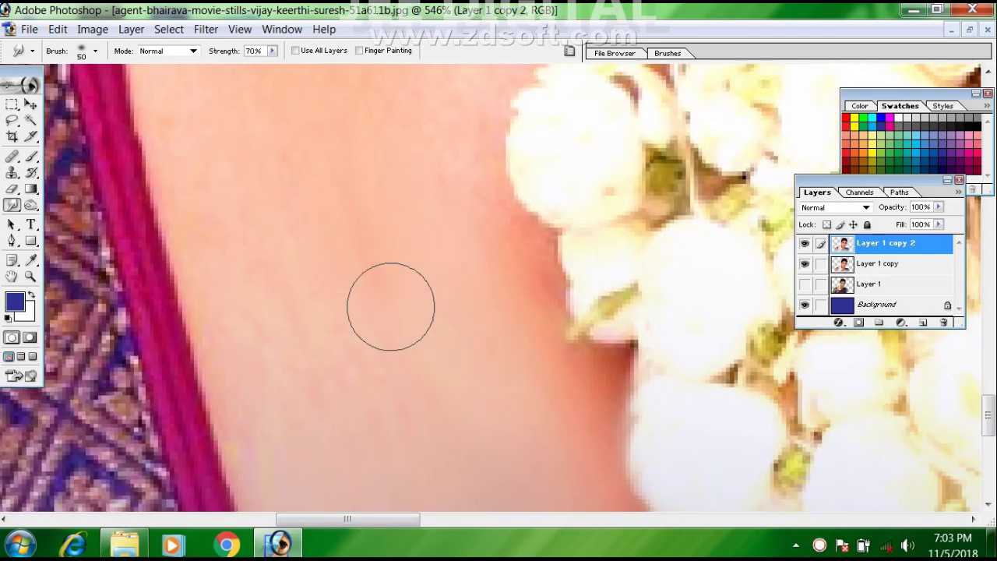
left_click_drag(257, 401, 290, 196)
left_click_drag(464, 90, 495, 290)
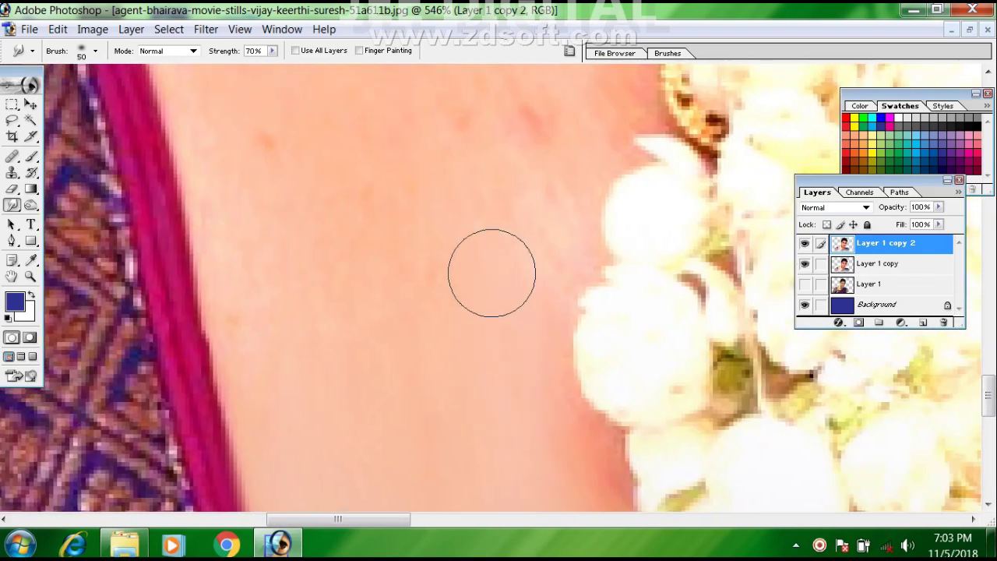
Step: Smooth the upper shoulder skin and its pale highlight along the blue background, blending out the small red spots
scroll(542, 389, "up", 3)
scroll(539, 273, "up", 3)
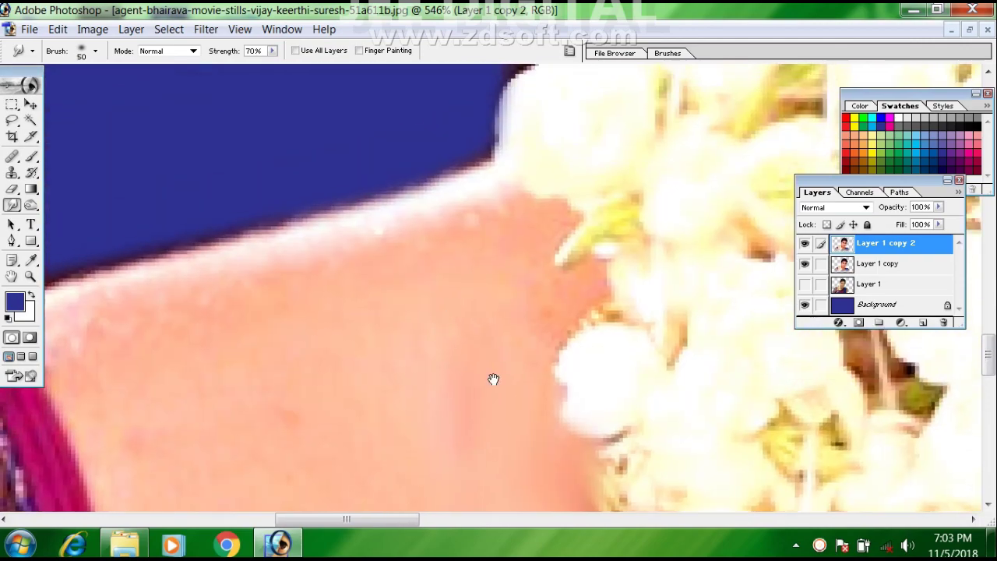
left_click_drag(508, 211, 300, 276)
left_click_drag(240, 309, 520, 191)
left_click_drag(343, 235, 325, 235)
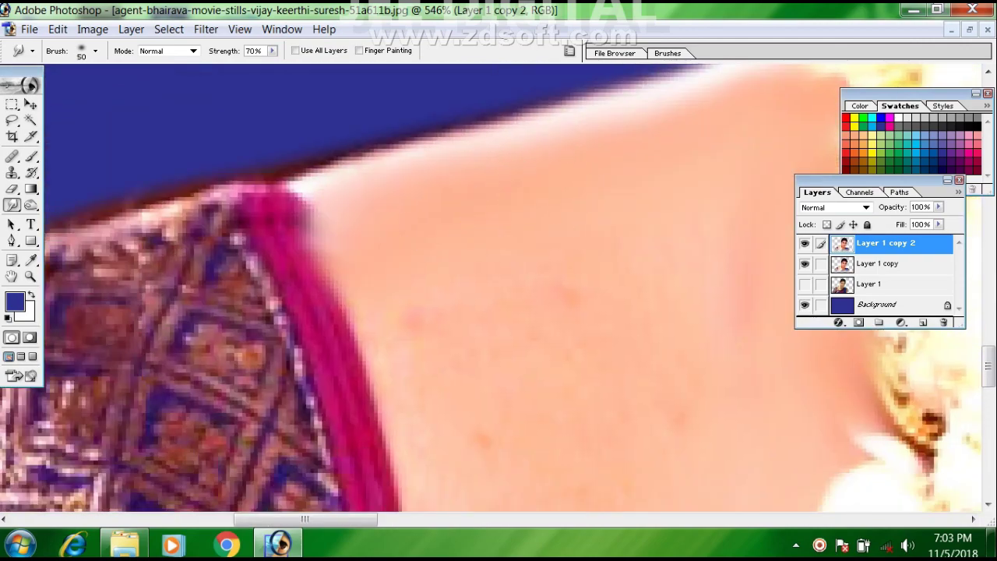
scroll(489, 235, "down", 3)
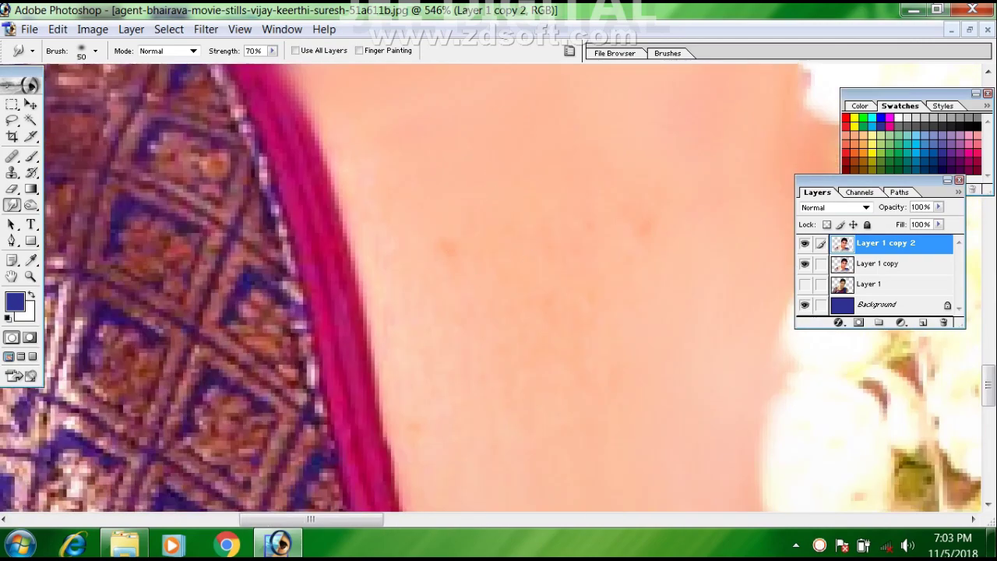
left_click_drag(670, 94, 632, 289)
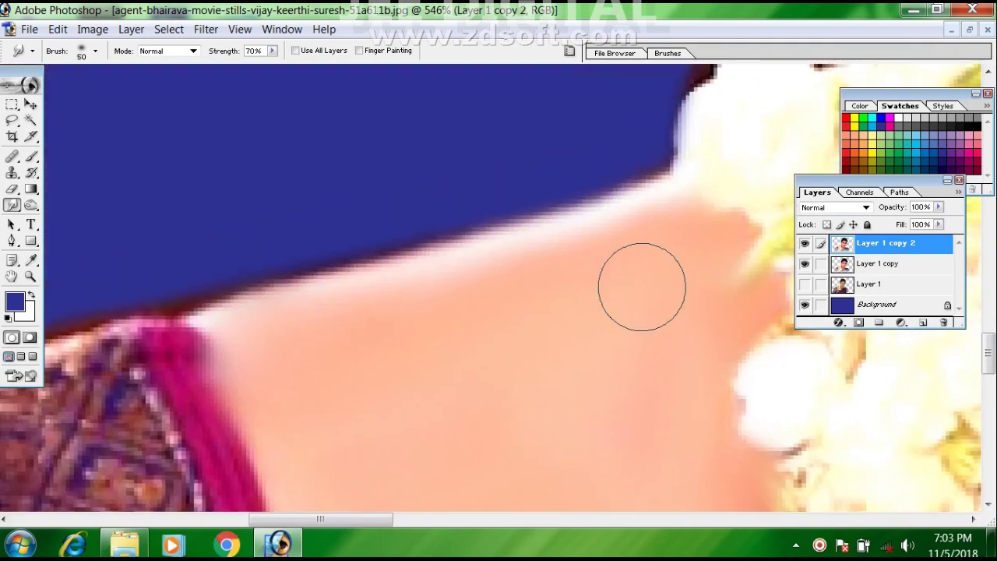
left_click_drag(672, 335, 684, 171)
left_click_drag(450, 452, 610, 279)
Step: Smudge the upper part of the patterned sleeve beside the magenta trim and along the shoulder edge with the 50 pixel brush
left_click_drag(378, 242, 422, 380)
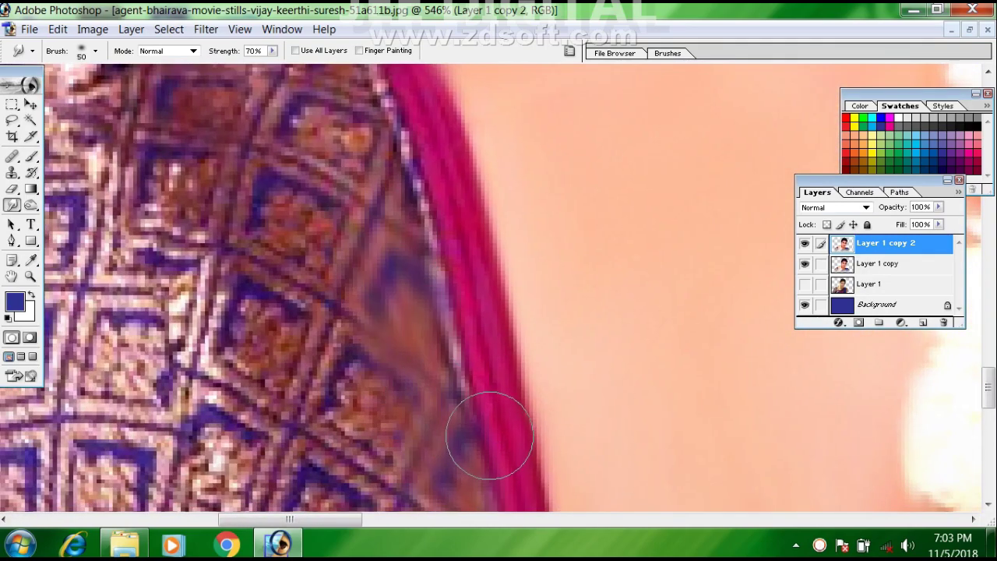
scroll(460, 234, "up", 3)
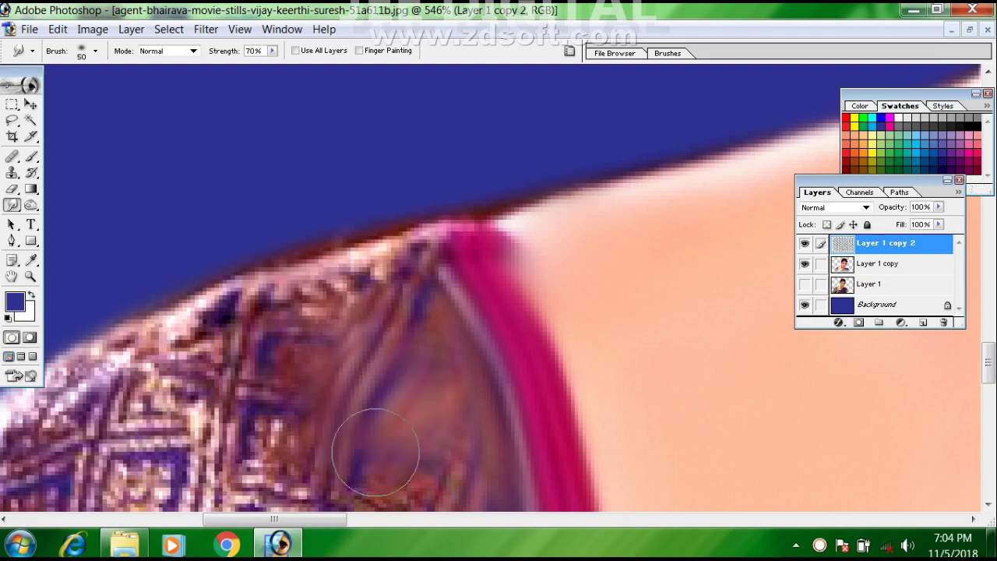
scroll(363, 382, "down", 3)
mouse_move(343, 452)
left_mouse_down()
mouse_move(308, 351)
mouse_move(378, 111)
mouse_move(242, 328)
mouse_move(248, 358)
left_mouse_up()
mouse_move(196, 445)
left_mouse_down()
mouse_move(189, 324)
mouse_move(290, 109)
left_mouse_up()
left_click_drag(178, 196, 424, 129)
mouse_move(436, 121)
left_mouse_down()
mouse_move(382, 186)
mouse_move(311, 470)
mouse_move(347, 142)
mouse_move(23, 452)
left_mouse_up()
mouse_move(106, 475)
left_mouse_down()
mouse_move(218, 348)
mouse_move(238, 468)
mouse_move(218, 293)
mouse_move(180, 471)
mouse_move(110, 378)
mouse_move(55, 475)
left_mouse_up()
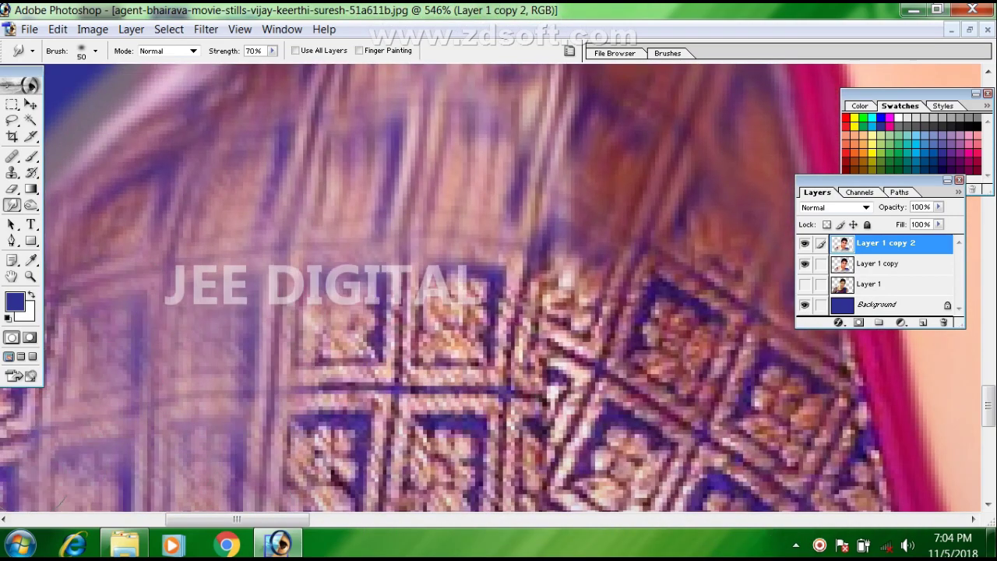
Step: Soften the diamond and square motifs across the middle of the patterned sleeve with short strokes along the weave
left_click_drag(351, 292, 336, 476)
left_click_drag(448, 284, 432, 475)
left_click_drag(536, 275, 530, 477)
left_click_drag(612, 312, 602, 477)
left_click_drag(663, 300, 694, 477)
mouse_move(713, 296)
left_mouse_down()
mouse_move(768, 473)
mouse_move(638, 254)
left_mouse_up()
mouse_move(686, 210)
left_mouse_down()
mouse_move(763, 464)
mouse_move(670, 406)
mouse_move(577, 389)
mouse_move(507, 445)
mouse_move(432, 460)
left_mouse_up()
mouse_move(401, 429)
left_mouse_down()
mouse_move(226, 448)
mouse_move(89, 437)
mouse_move(35, 445)
left_mouse_up()
Step: Soften the lower sleeve pattern down to the corner where the magenta trim meets the magenta band
left_click_drag(200, 508, 255, 318)
left_click_drag(420, 482, 385, 289)
left_click_drag(443, 253, 563, 383)
left_click_drag(651, 218, 674, 366)
left_click_drag(662, 150, 339, 195)
left_click_drag(350, 230, 311, 283)
left_click_drag(452, 250, 443, 360)
left_click_drag(503, 273, 571, 450)
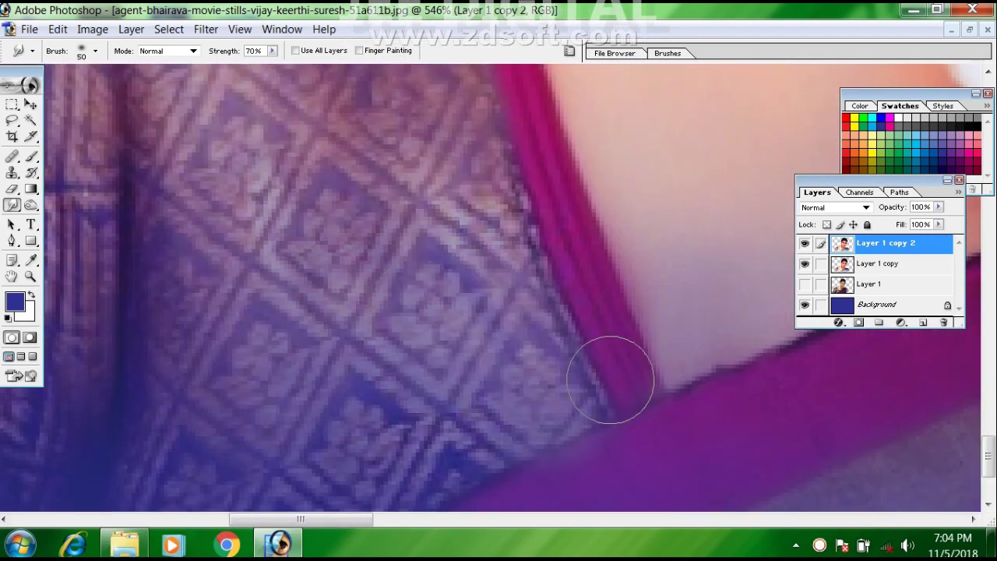
left_click_drag(430, 458, 635, 264)
left_click_drag(534, 331, 517, 337)
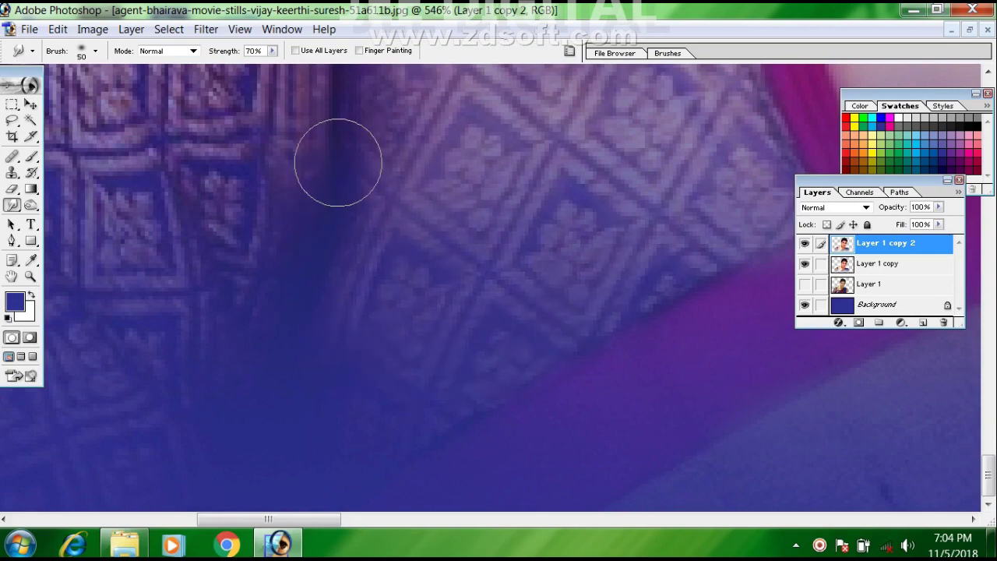
Step: Soften the square motifs on the shaded lower sleeve and toward its outer edge with the 50 pixel brush
scroll(338, 127, "left", 3)
scroll(431, 350, "left", 3)
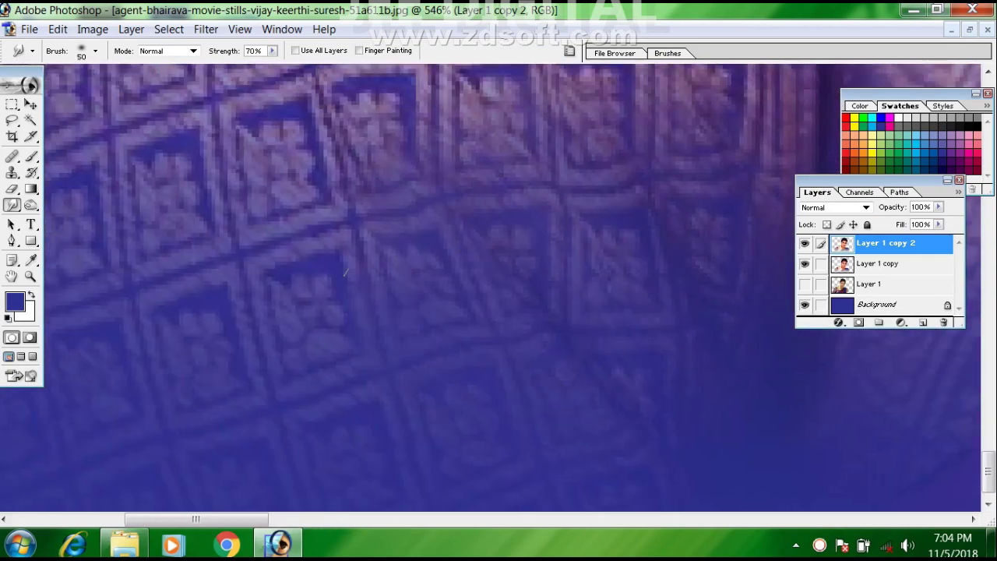
scroll(205, 452, "left", 3)
scroll(436, 226, "left", 3)
left_click_drag(562, 257, 600, 303)
left_click_drag(706, 393, 767, 450)
left_click_drag(637, 350, 389, 343)
left_click_drag(413, 184, 494, 269)
left_click_drag(642, 357, 638, 401)
left_click_drag(273, 195, 478, 361)
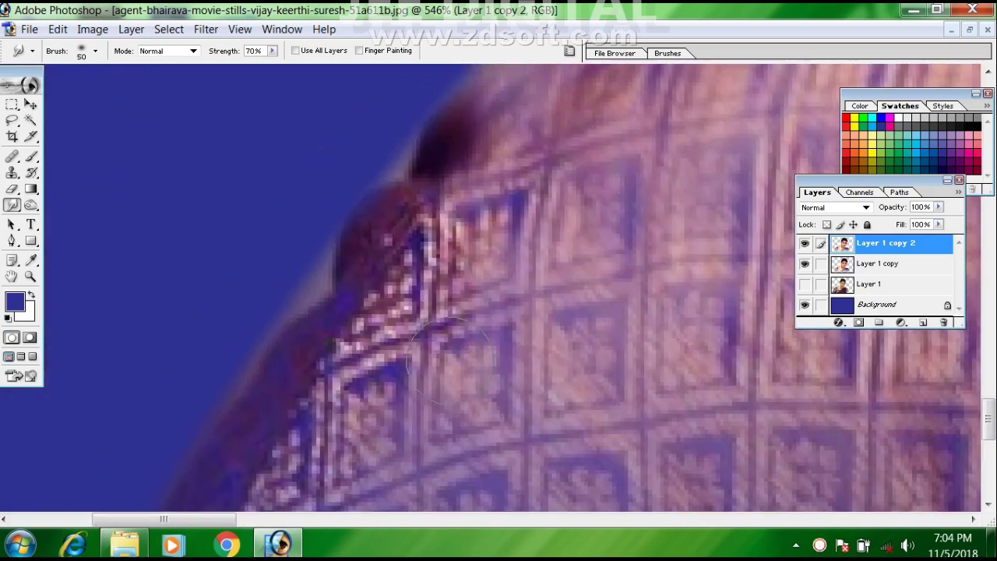
scroll(223, 467, "down", 3)
scroll(267, 418, "down", 3)
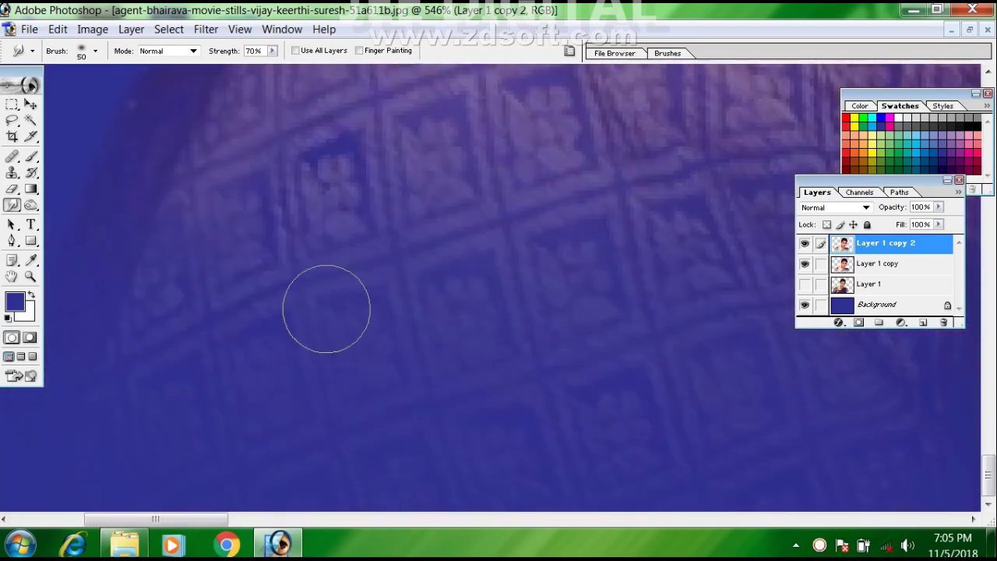
Step: Smudge the dark fabric at the top of the patterned sleeve, beside the magenta trim and below the shoulder seam
scroll(330, 301, "up", 5)
scroll(431, 350, "right", 3)
left_click_drag(417, 306, 480, 136)
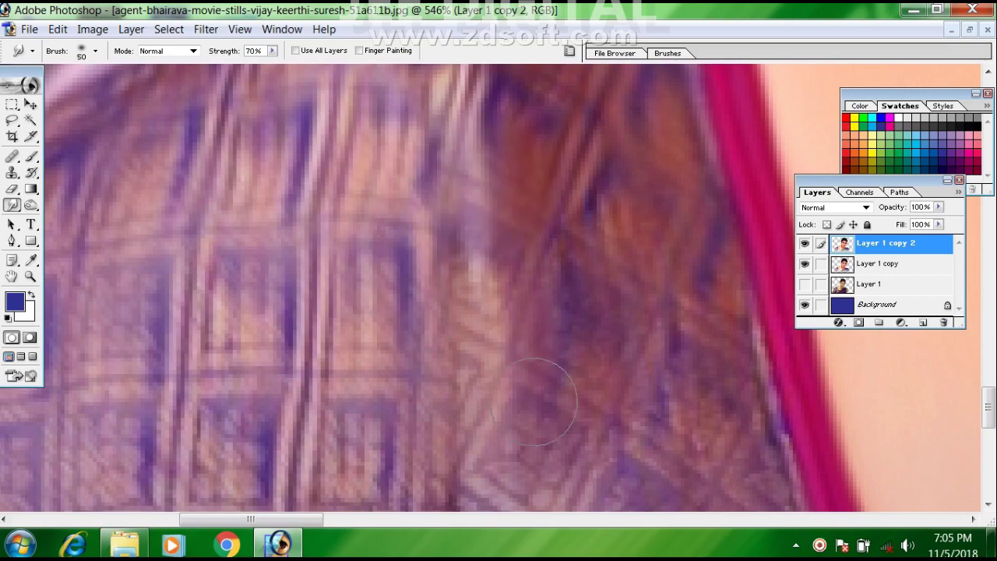
scroll(460, 289, "up", 5)
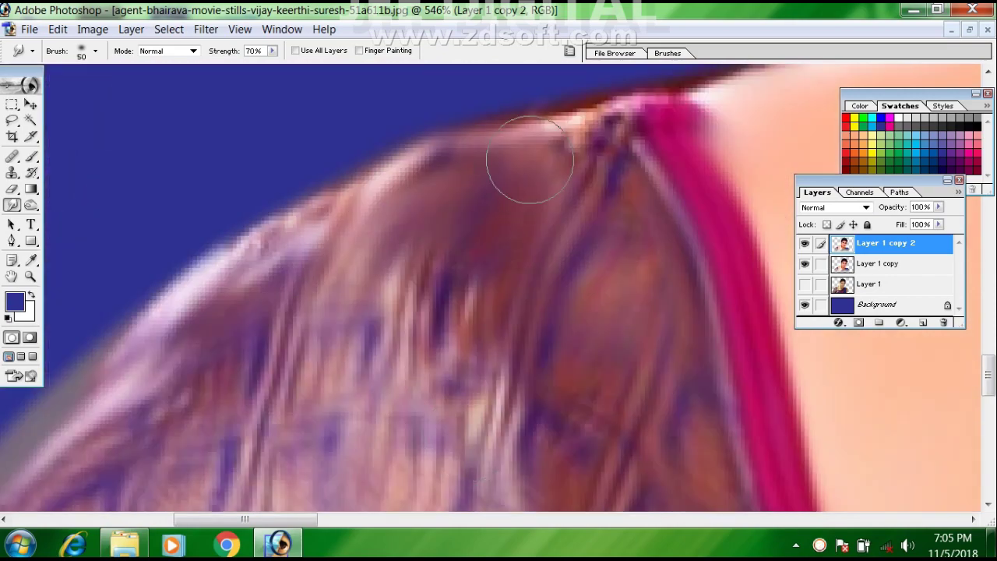
left_click_drag(612, 202, 629, 227)
left_click_drag(463, 294, 468, 233)
left_click_drag(520, 286, 222, 345)
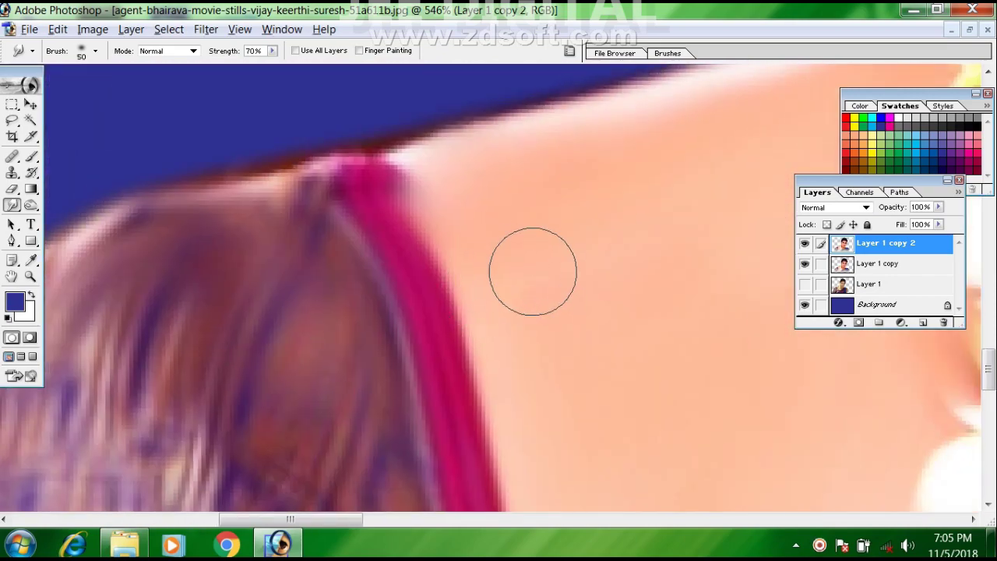
Step: Reduce the Smudge brush to 20 px and soften the skin under the eye nearest the visible earring and flowers
scroll(532, 272, "down", 5)
left_click_drag(795, 444, 235, 358)
scroll(538, 265, "down", 3)
scroll(519, 272, "up", 6)
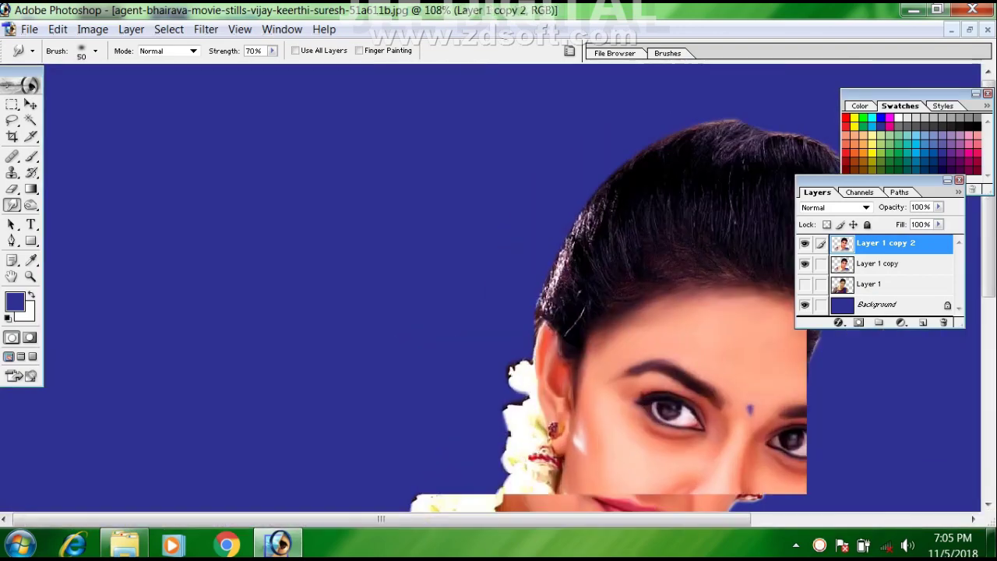
left_click_drag(423, 290, 327, 63)
scroll(434, 281, "up", 4)
left_click_drag(690, 401, 367, 289)
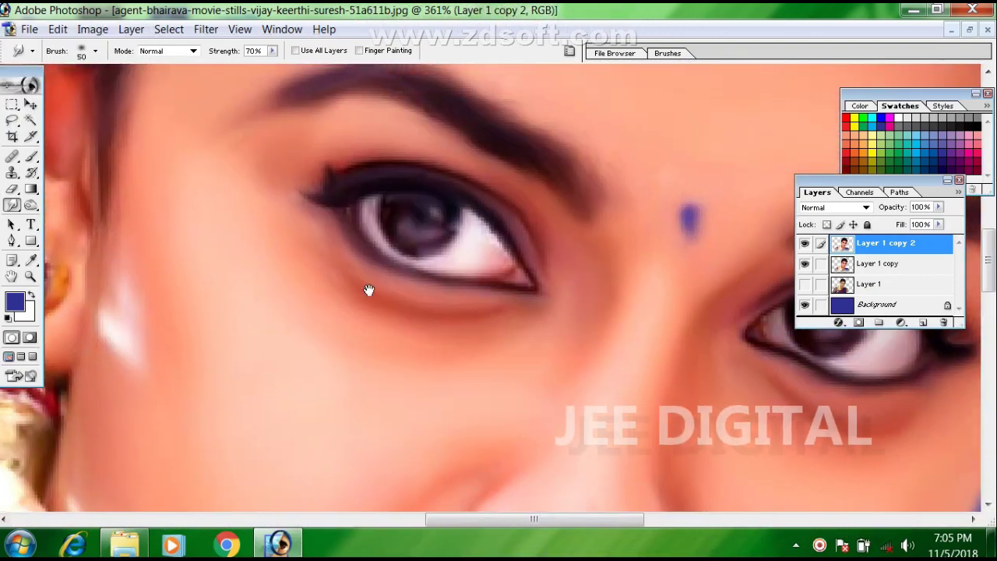
key("bracketleft")
key("bracketleft")
key("bracketleft")
key("bracketleft")
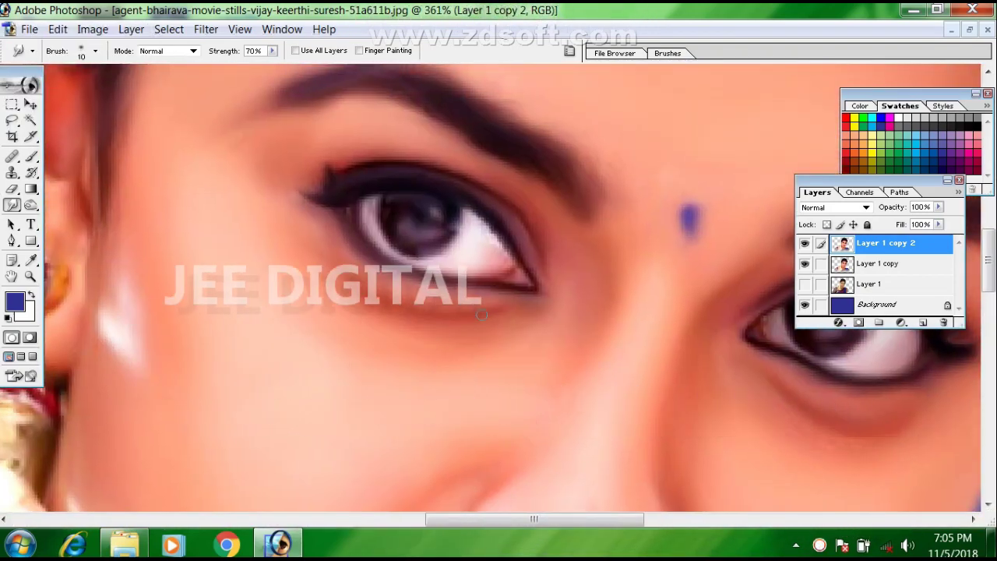
key("bracketright")
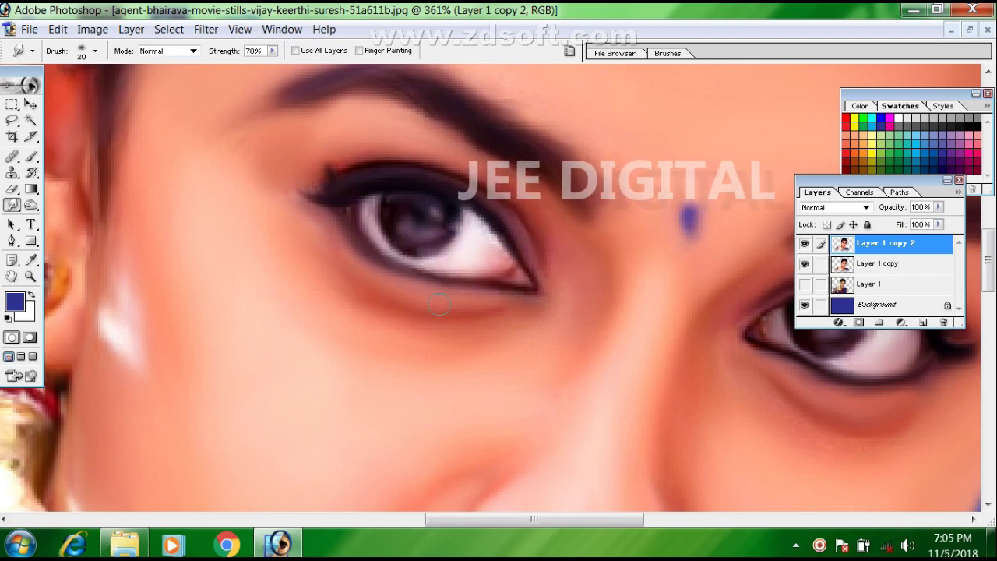
Step: Soften the shadow and skin beneath the other eye, toward the cheek, with the 20 px Smudge brush
scroll(507, 338, "right", 5)
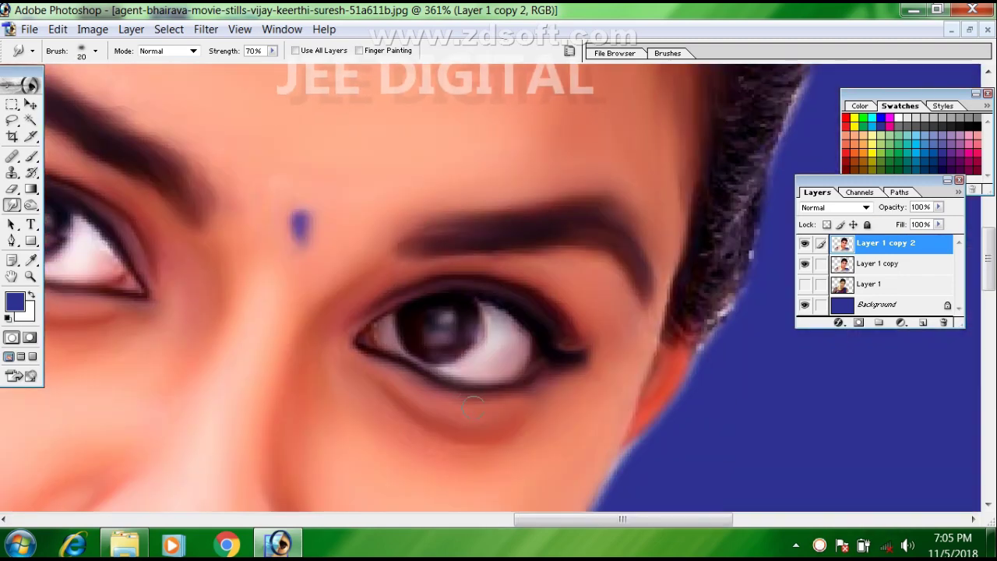
scroll(490, 413, "down", 2)
scroll(490, 414, "right", 1)
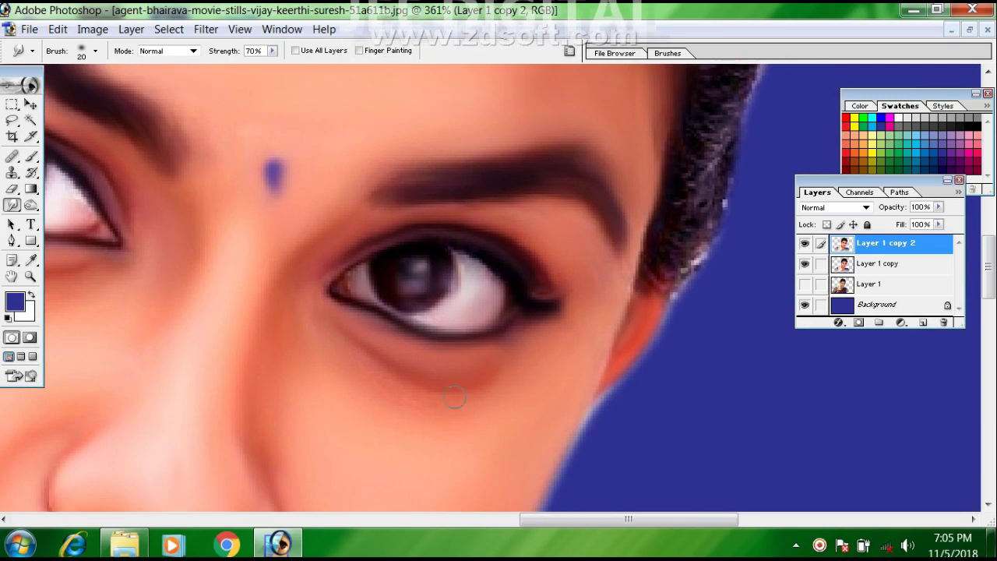
scroll(501, 366, "down", 3)
scroll(501, 367, "left", 3)
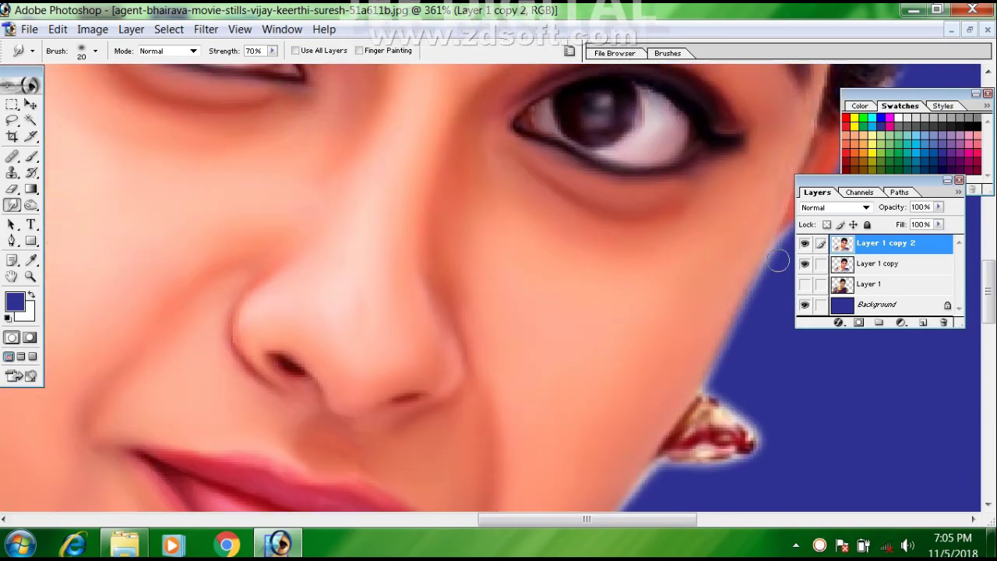
Step: Toggle the visibility of Layer 1 copy 2 and examine the retouched skin around both eyes and the eyebrow
left_click(805, 244)
scroll(633, 336, "up", 3)
scroll(632, 337, "right", 1)
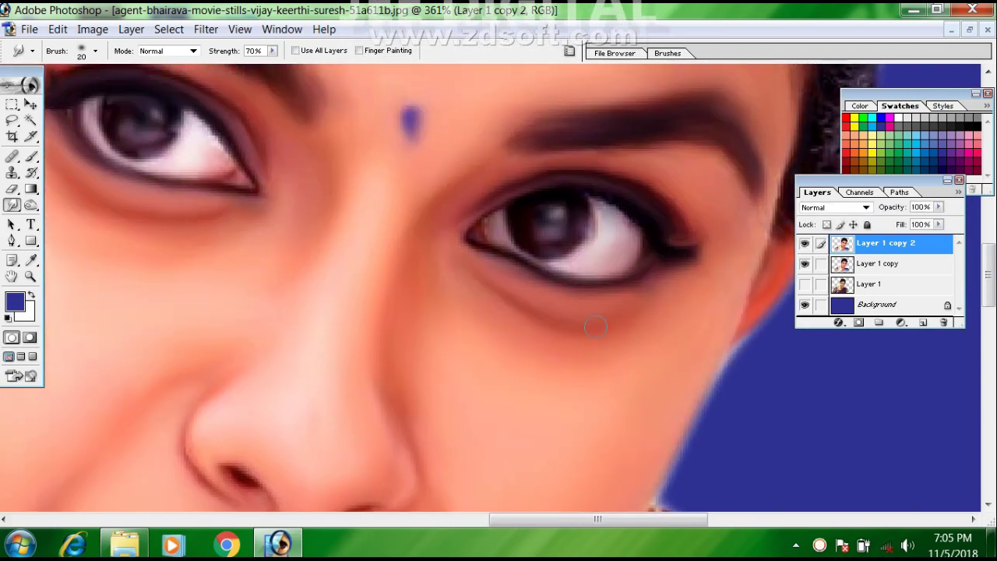
left_click_drag(252, 250, 609, 420)
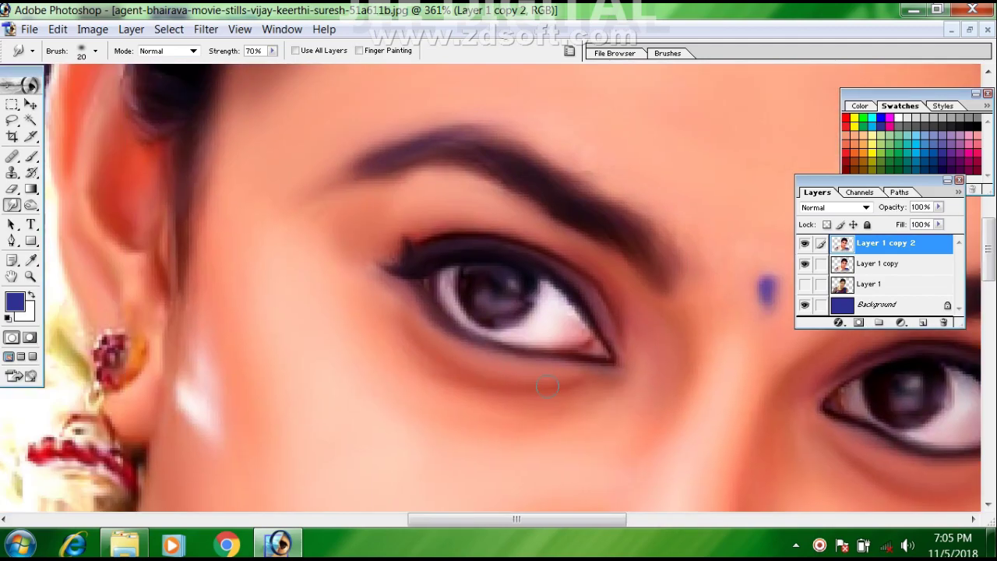
scroll(450, 328, "up", 2)
scroll(616, 383, "down", 1)
scroll(617, 383, "right", 1)
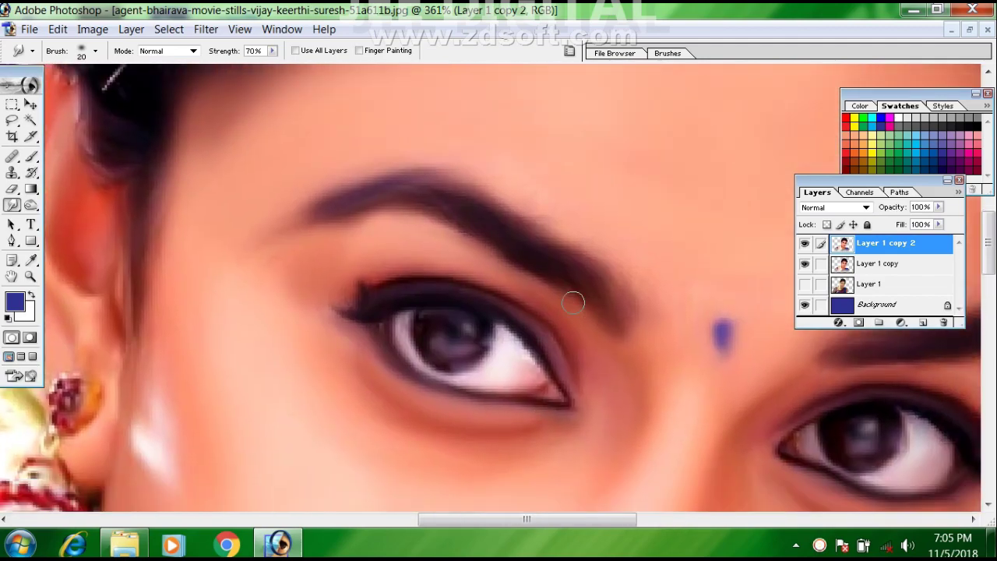
right_click(820, 544)
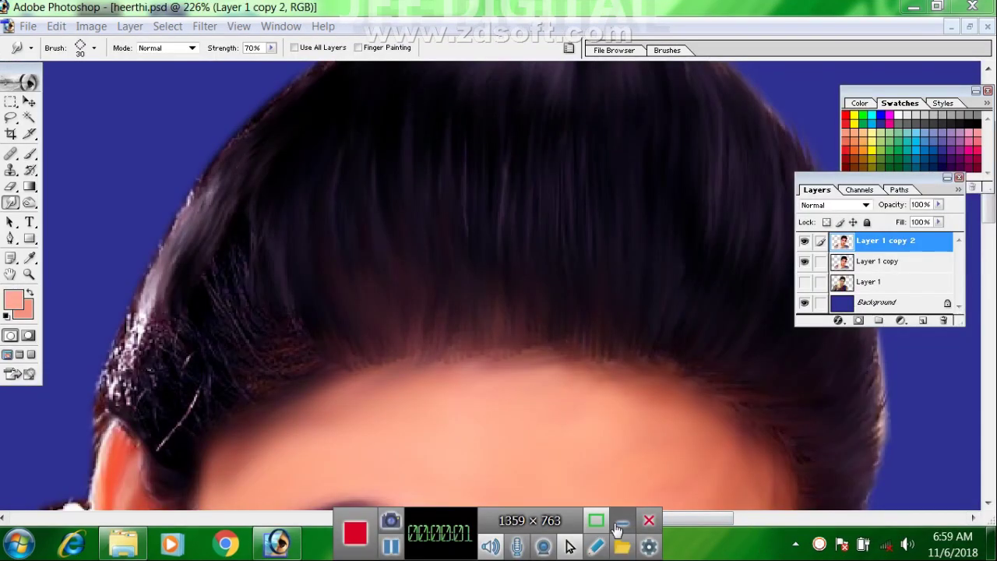
left_click(619, 523)
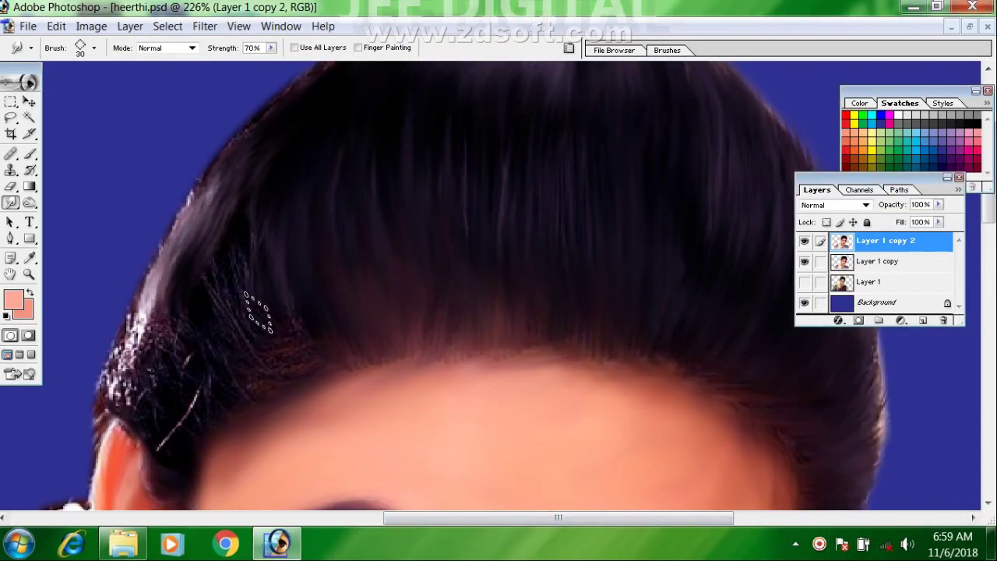
Step: Set the 30 px brush tip's angle to 39° and smudge the frizzy hair above the ear into smooth strands
left_click(570, 49)
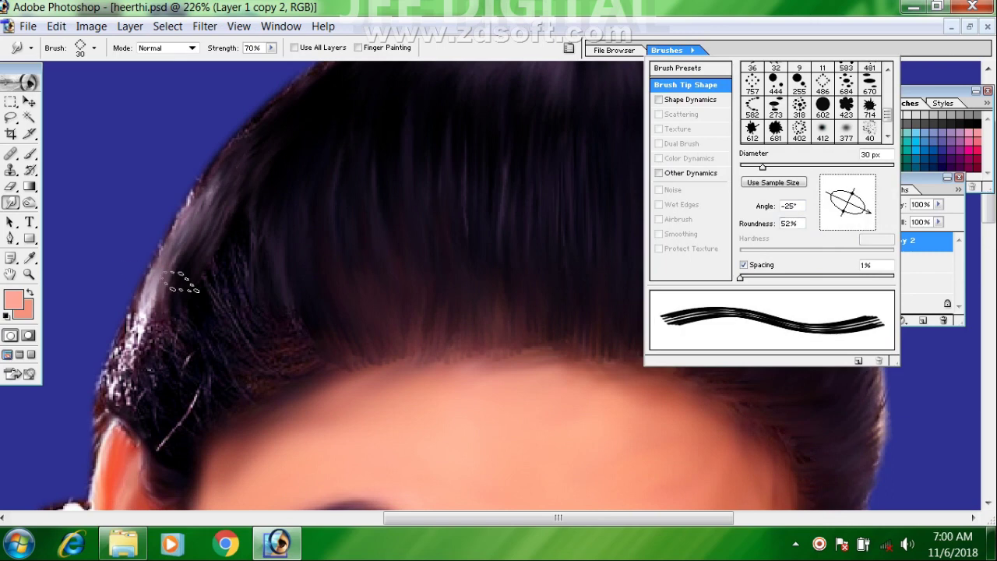
left_click_drag(870, 218, 857, 185)
left_click_drag(853, 220, 866, 195)
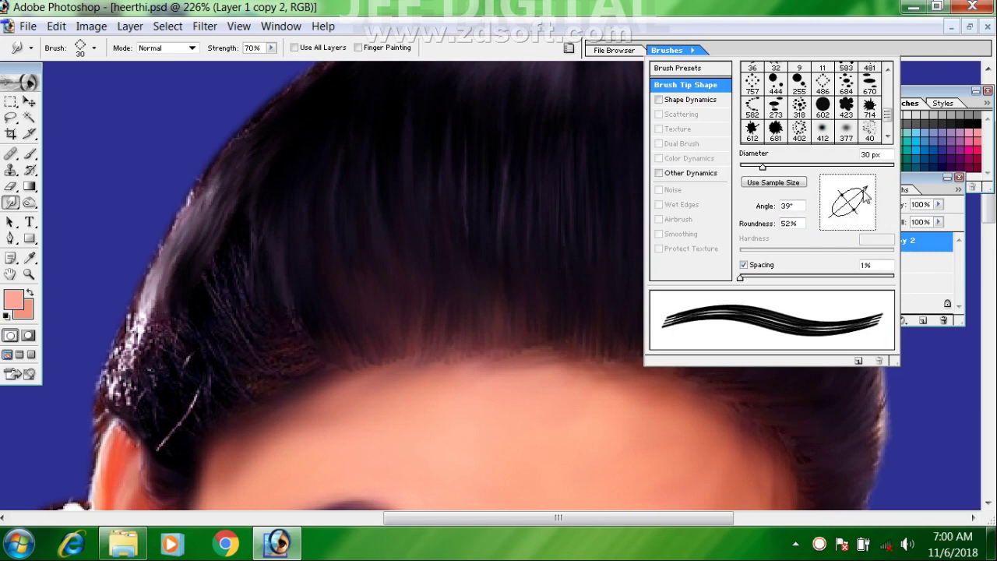
left_click(275, 333)
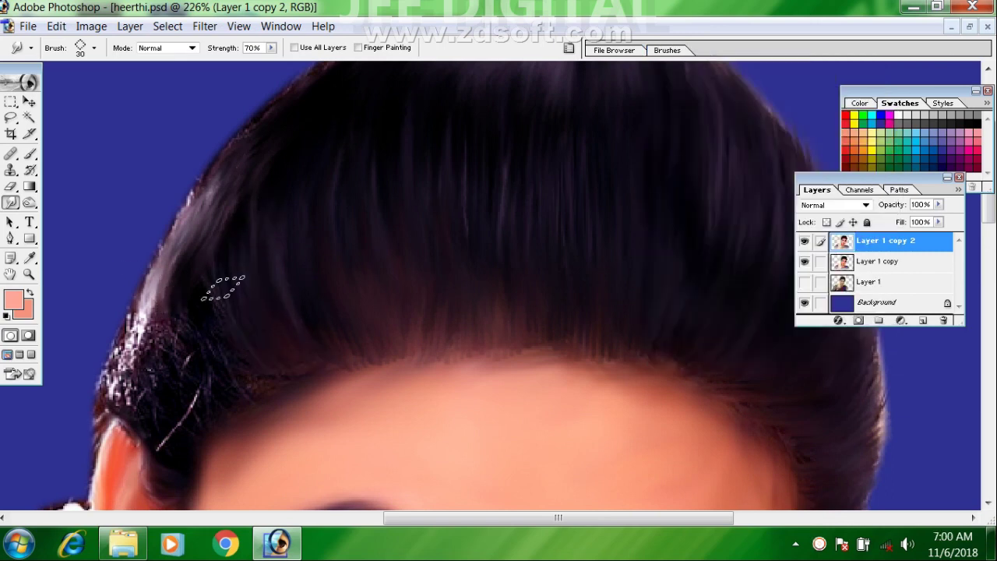
left_click_drag(186, 351, 184, 308)
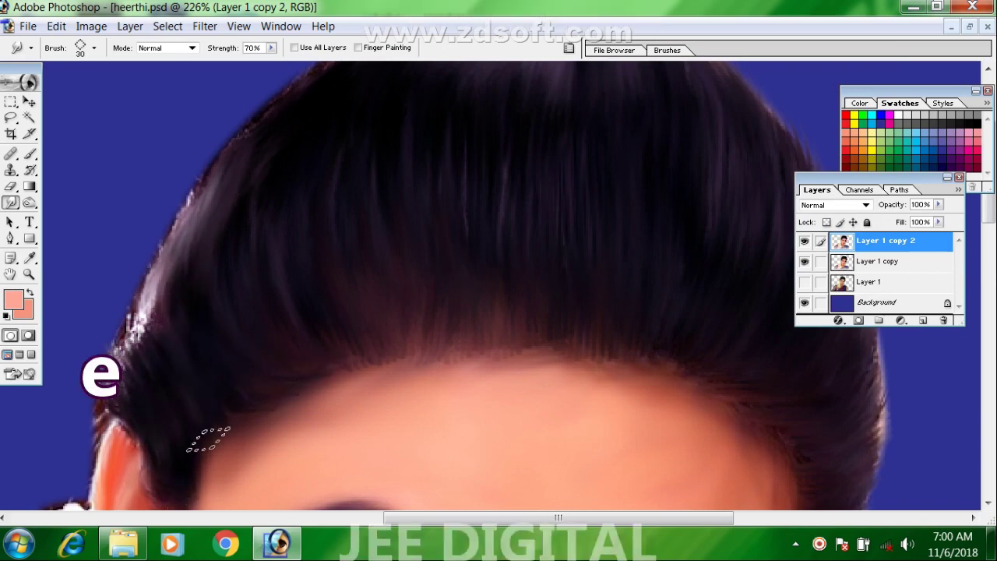
Step: Smudge the hair across the crown and front along the direction of the strands with the 30 px brush
left_click_drag(235, 266, 158, 452)
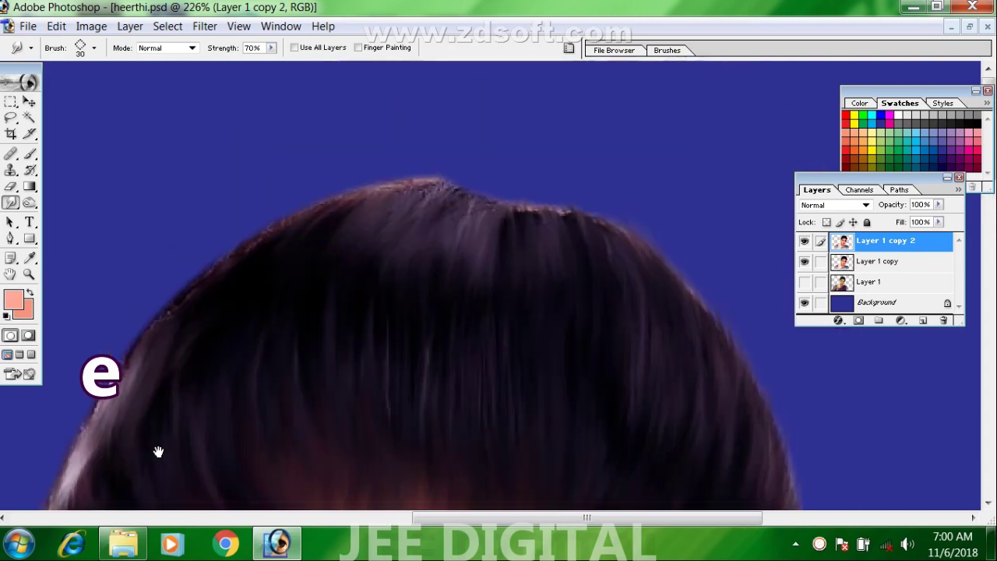
left_click_drag(387, 294, 375, 85)
left_click_drag(659, 499, 647, 249)
mouse_move(296, 441)
left_mouse_down()
mouse_move(594, 211)
mouse_move(436, 475)
left_mouse_up()
mouse_move(580, 125)
left_mouse_down()
mouse_move(506, 325)
mouse_move(525, 441)
left_mouse_up()
Step: Switch to the 684 brush at 20 px and smudge the hair strands over the forehead and toward the ear
right_click(519, 256)
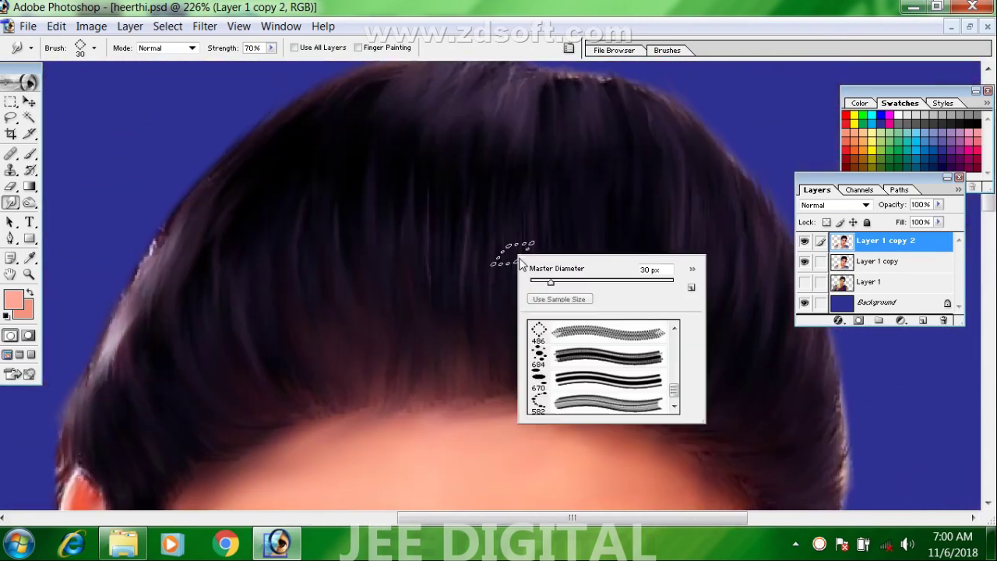
double_click(577, 356)
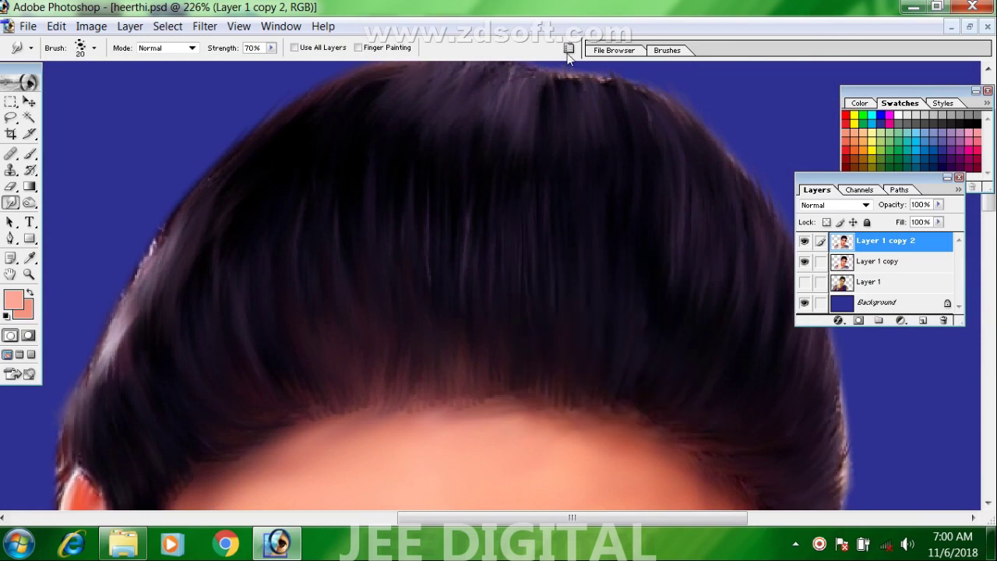
left_click(569, 49)
left_click(420, 303)
left_click(568, 49)
left_click(493, 305)
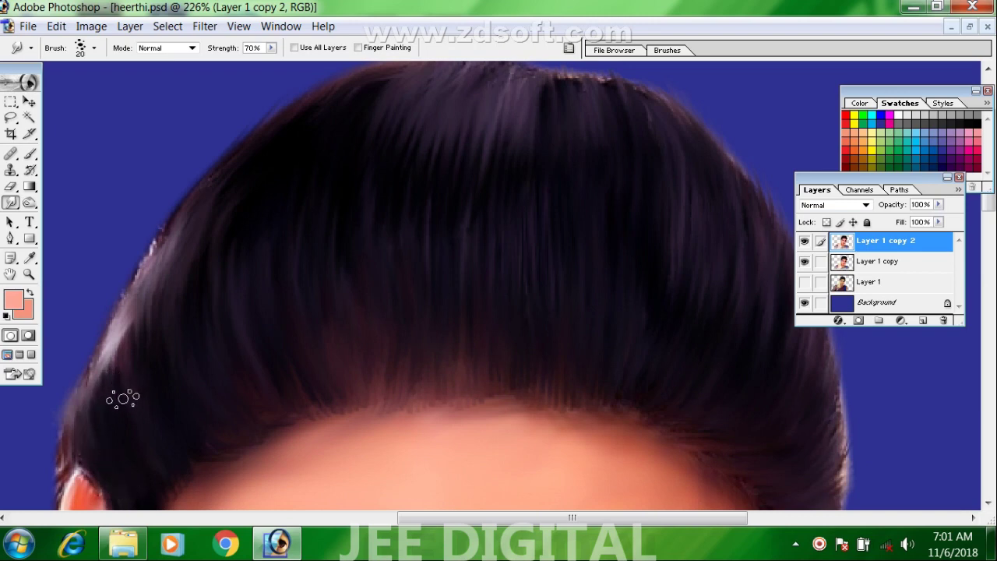
left_click_drag(421, 311, 276, 209)
left_click_drag(332, 229, 738, 152)
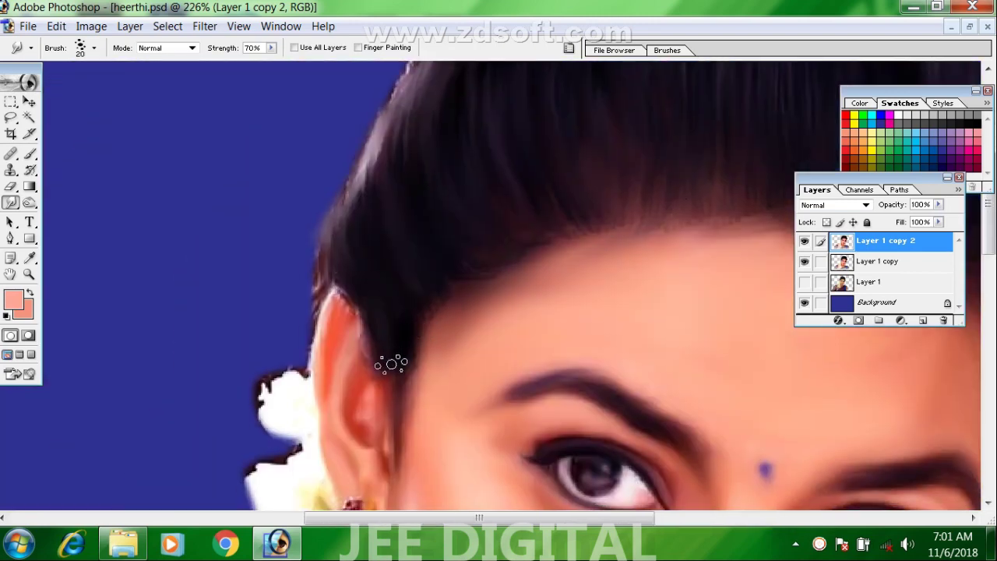
left_click_drag(461, 303, 313, 427)
Step: Set the brush tip's angle to -72° and smudge the hair on the far side of the head along its outer edge
left_click(667, 50)
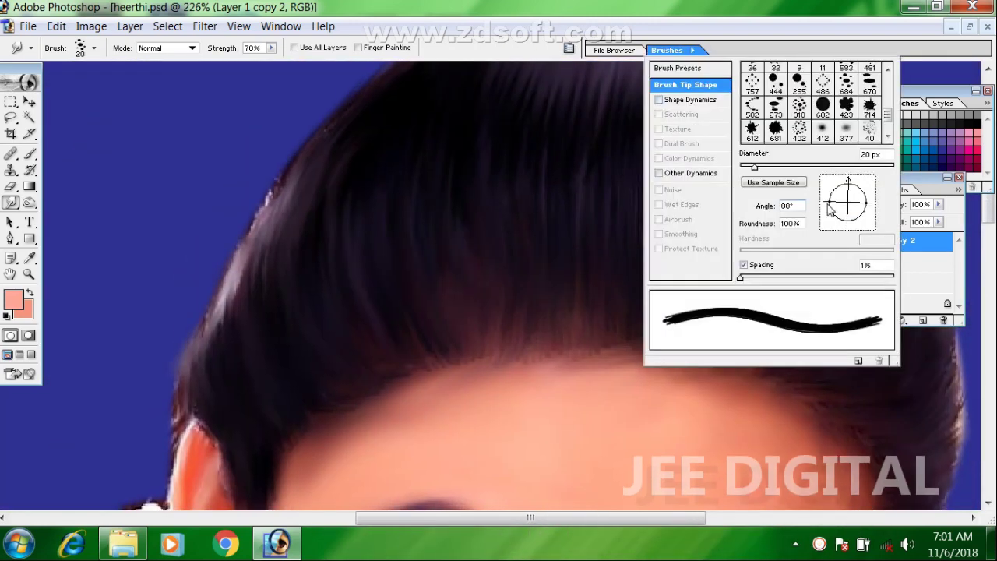
left_click_drag(869, 210, 857, 226)
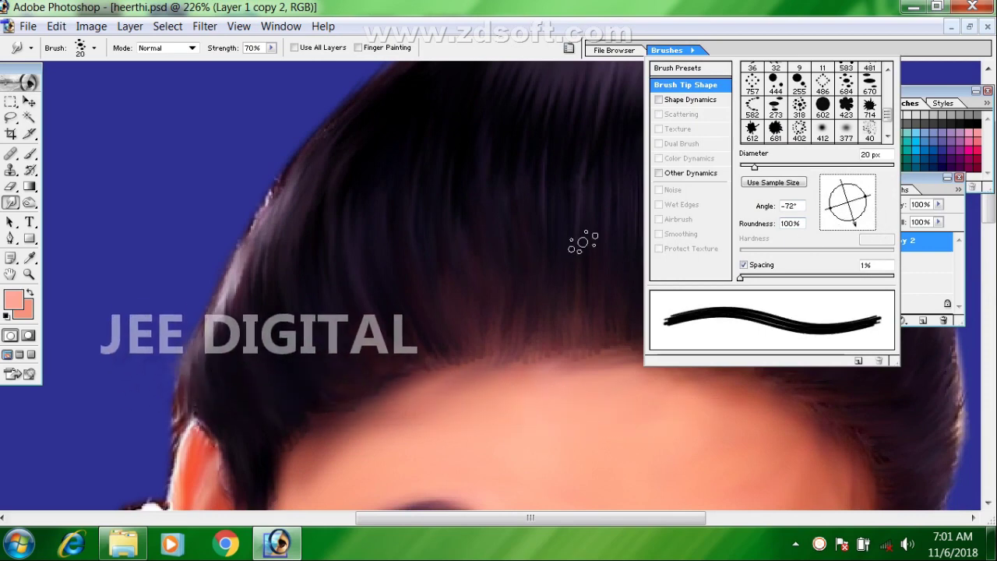
left_click(561, 239)
left_click_drag(561, 238, 189, 315)
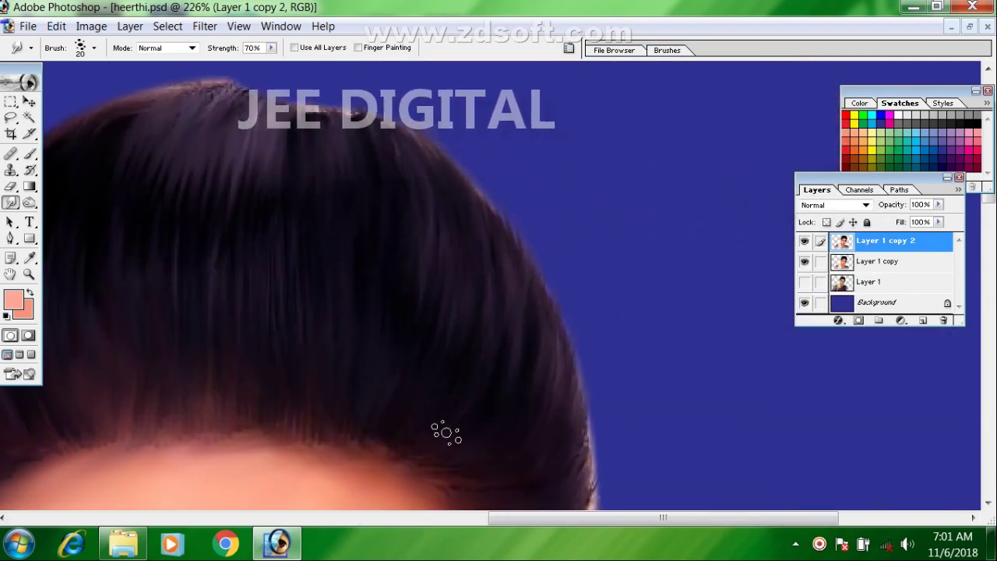
scroll(533, 222, "down", 2)
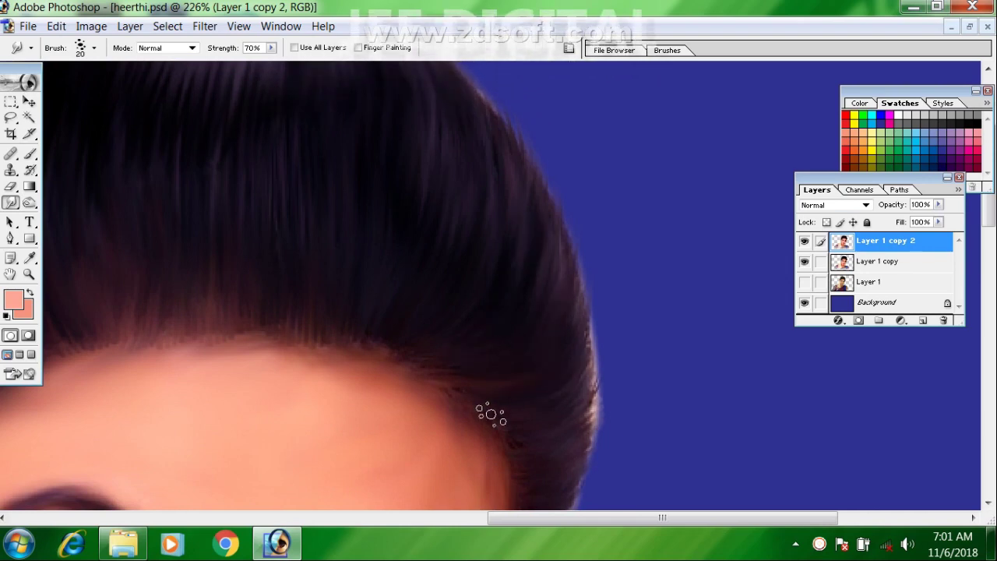
left_click_drag(575, 412, 612, 350)
mouse_move(578, 492)
left_mouse_down()
mouse_move(613, 383)
mouse_move(701, 460)
mouse_move(781, 557)
left_mouse_up()
Step: Choose the three-dot brush at 10 px for the Smudge tool and lower its spacing to the minimum
right_click(629, 286)
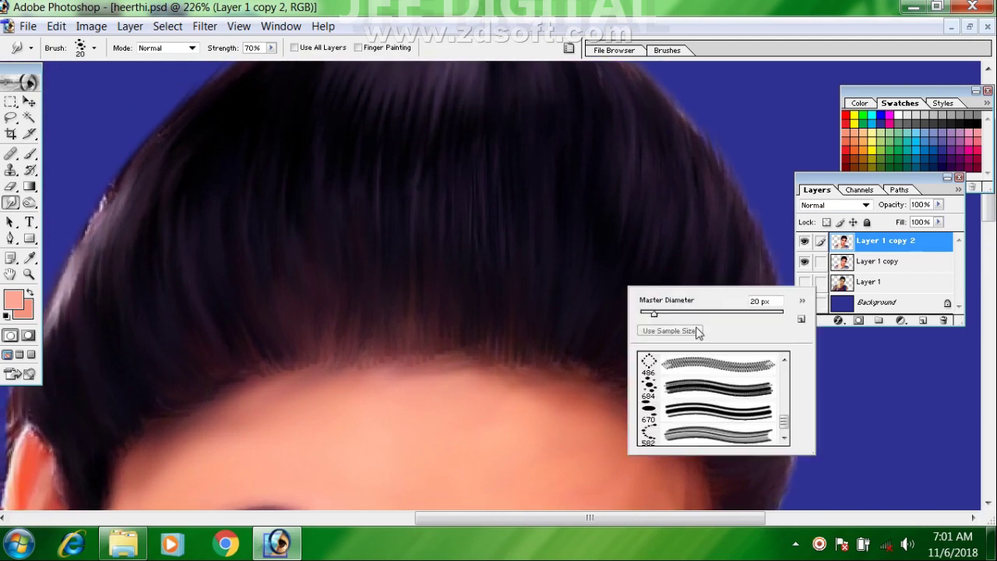
scroll(715, 379, "down", 3)
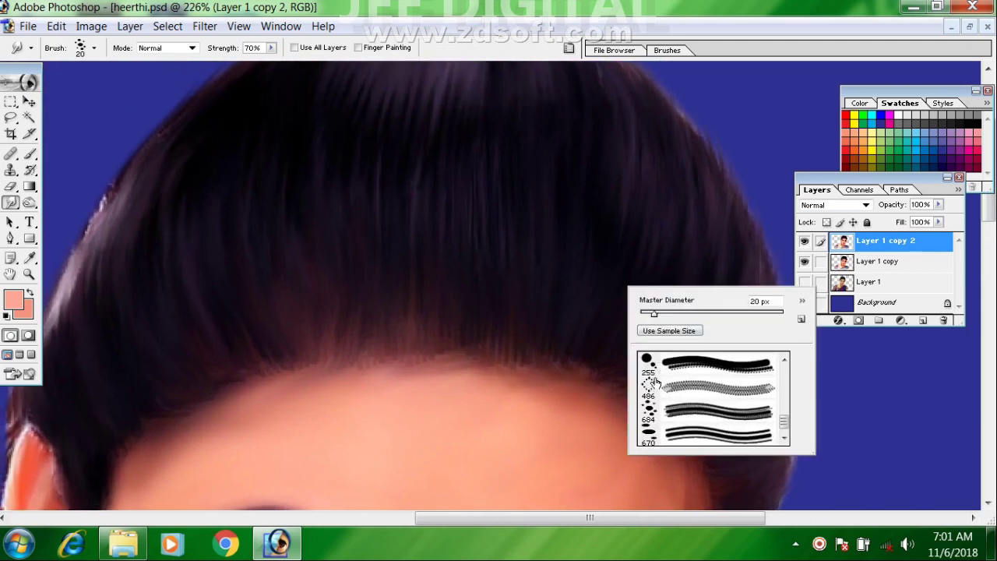
scroll(654, 398, "up", 3)
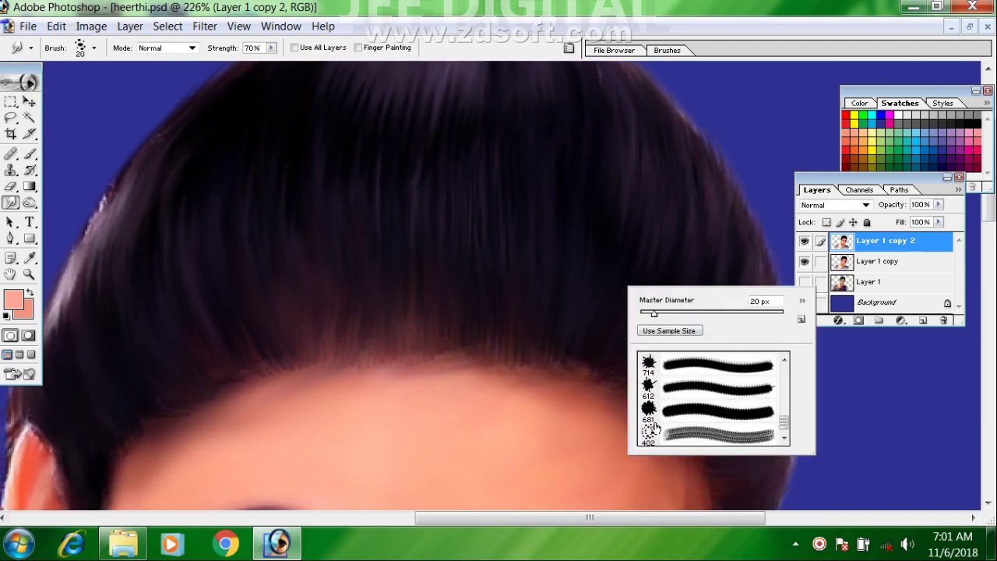
scroll(658, 413, "down", 3)
double_click(663, 370)
left_click(569, 48)
left_click_drag(766, 279, 740, 279)
left_click(496, 266)
Step: Add a layer above Layer 1 copy 2 and paint dark hair color above the forehead with a soft Brush at 13% flow
key("ctrl+plus")
left_click_drag(496, 266, 646, 302)
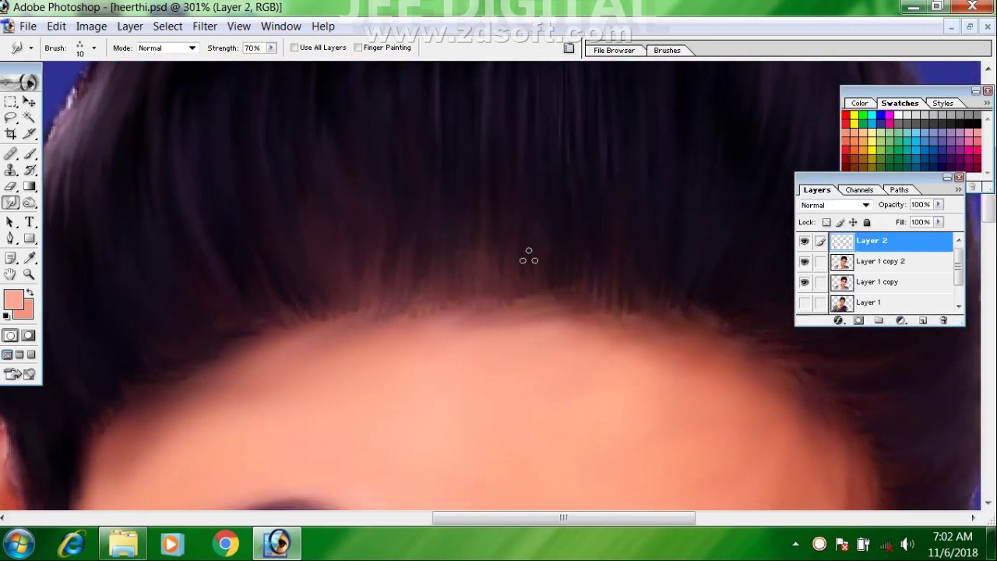
left_click_drag(576, 300, 327, 290)
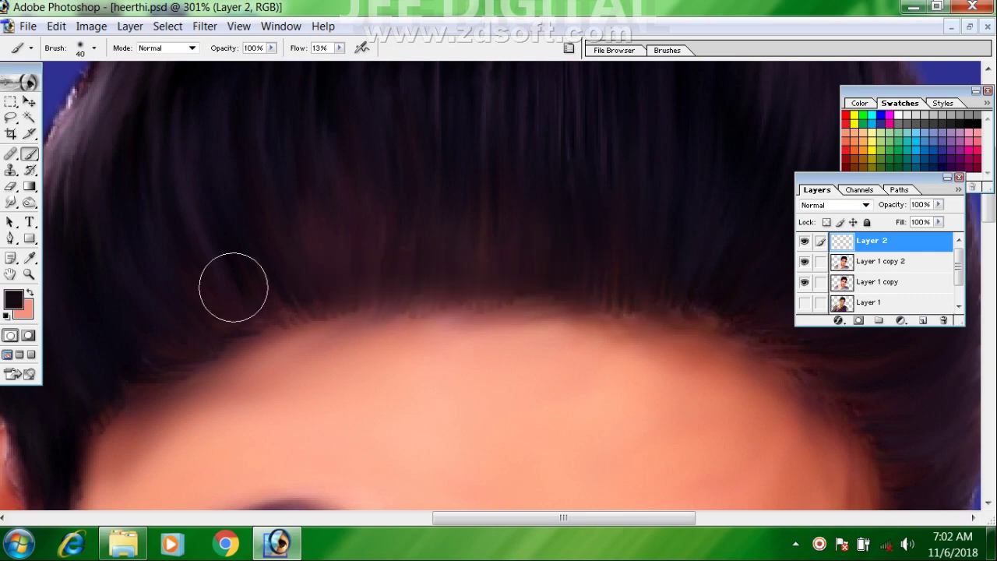
left_click(343, 257)
key("bracketright")
key("bracketright")
Step: Continue the dark soft painting on Layer 2 along the whole hairline and down to the temples
left_click_drag(668, 276, 369, 302)
left_click_drag(608, 352, 569, 297)
mouse_move(570, 296)
left_mouse_down()
mouse_move(826, 374)
mouse_move(243, 285)
left_mouse_up()
left_click_drag(161, 338, 85, 409)
left_click_drag(367, 207, 394, 313)
left_click_drag(67, 283, 685, 289)
Step: Smudge the dark paint along the hairline into fine strands over the forehead with the 10 px three-dot brush at 70% strength
mouse_move(460, 354)
left_mouse_down()
mouse_move(481, 215)
mouse_move(414, 301)
left_mouse_up()
left_click_drag(505, 222, 441, 293)
mouse_move(474, 224)
left_mouse_down()
mouse_move(420, 290)
mouse_move(396, 284)
left_mouse_up()
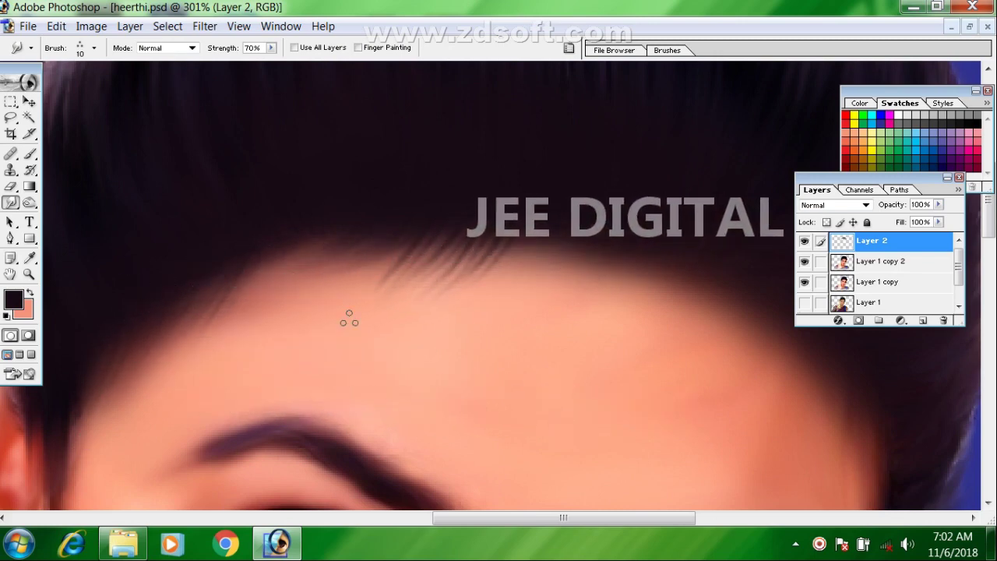
scroll(347, 329, "up", 3)
left_click_drag(347, 378, 308, 420)
left_click_drag(414, 379, 351, 426)
left_click_drag(239, 387, 438, 353)
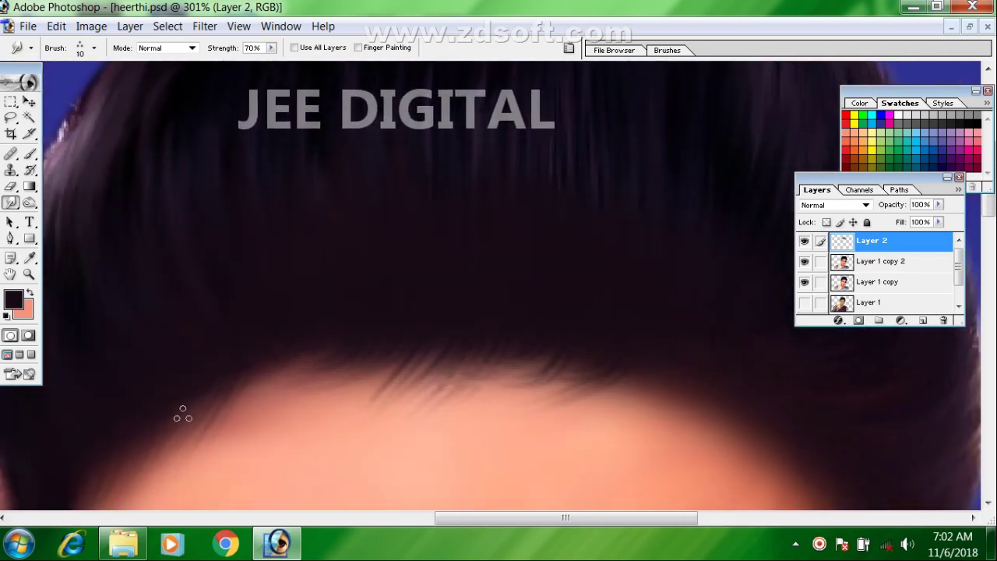
left_click_drag(624, 416, 375, 226)
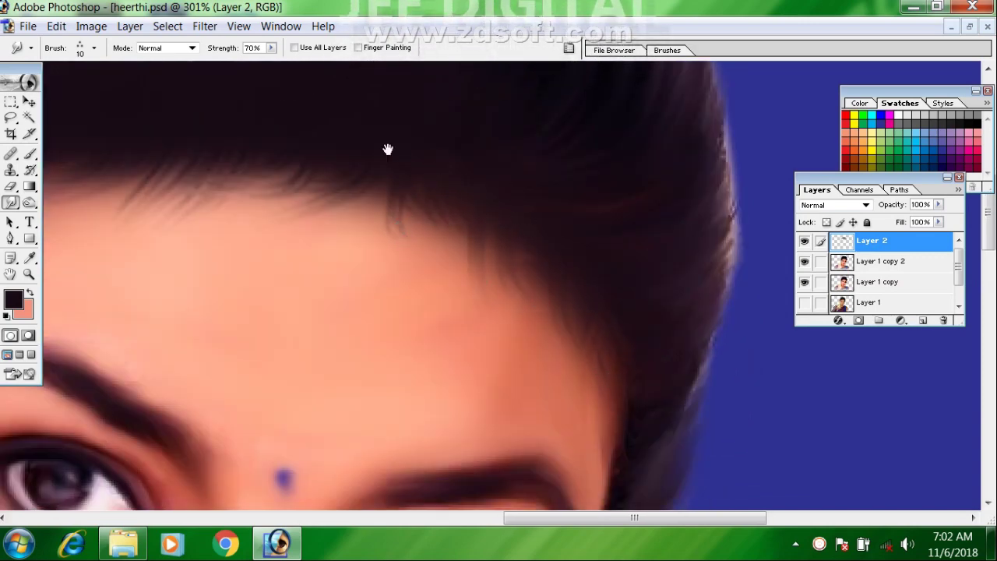
Step: Soften the upper part of the dark paint on Layer 2 with a soft 60 px Eraser
left_click_drag(388, 149, 561, 344)
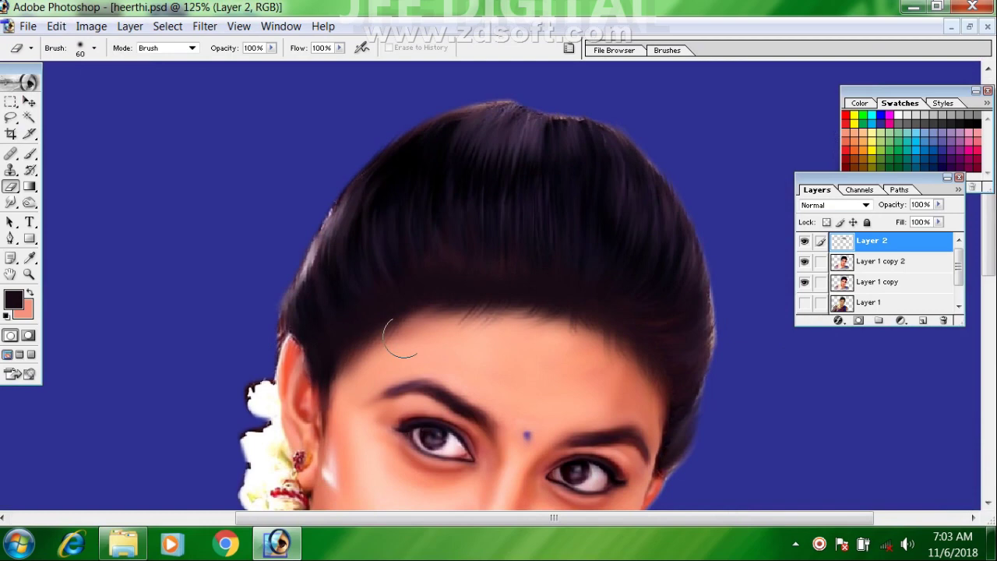
left_click_drag(404, 337, 231, 260)
left_click_drag(468, 238, 333, 204)
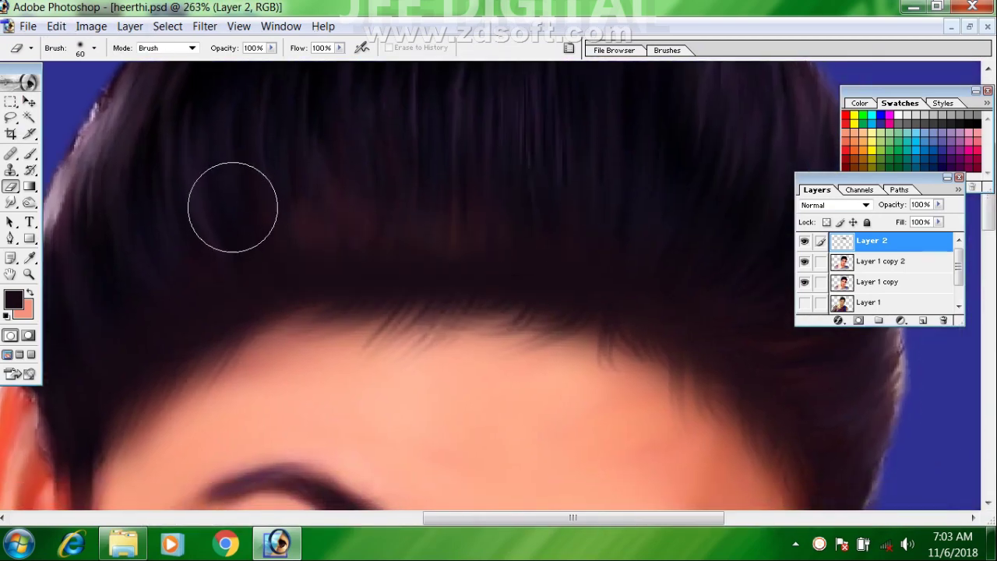
Step: Try the Overlay and Lighten blending modes on Layer 2 and settle on Multiply
left_click_drag(927, 219, 944, 219)
left_click(866, 205)
left_click(830, 334)
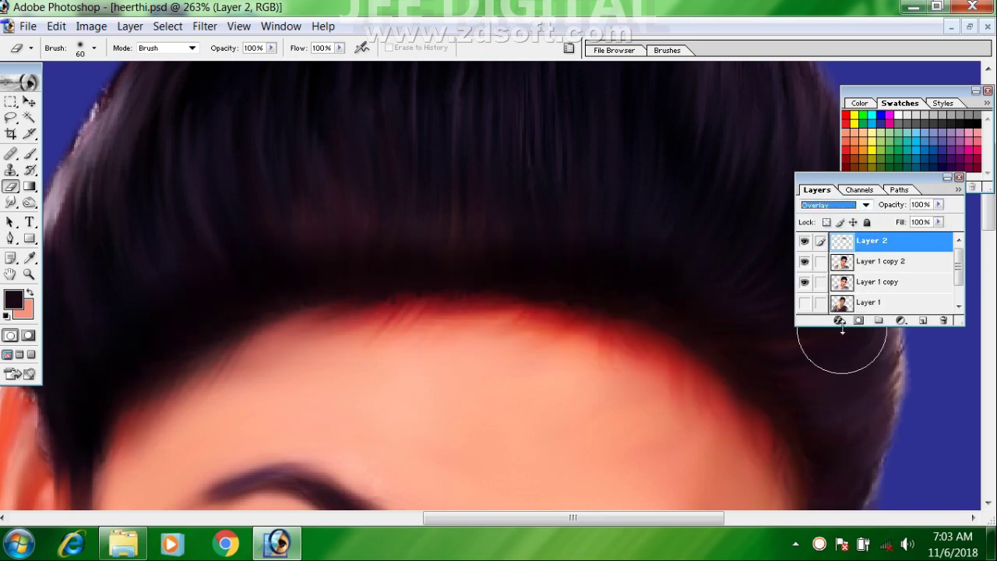
left_click(866, 206)
left_click(813, 287)
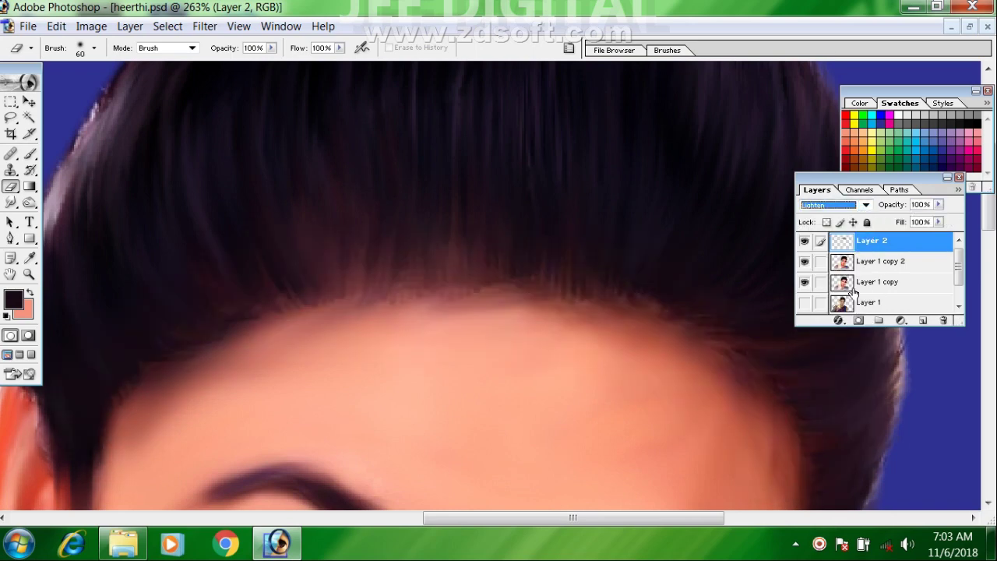
left_click(866, 204)
left_click(814, 252)
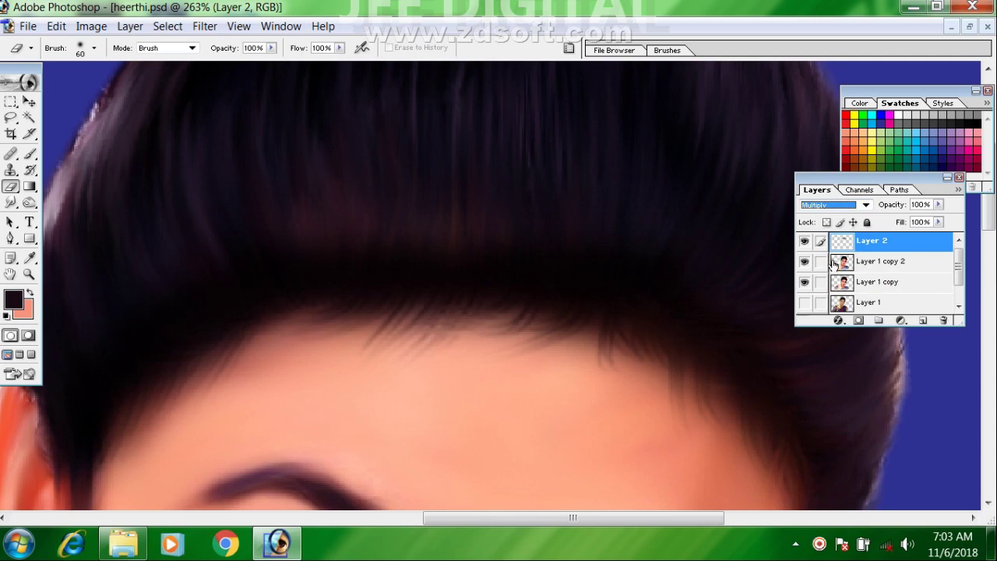
Step: Add a layer above Layer 2 and paint black over the hair with a soft 60 px Brush at 39% flow
scroll(535, 242, "down", 4)
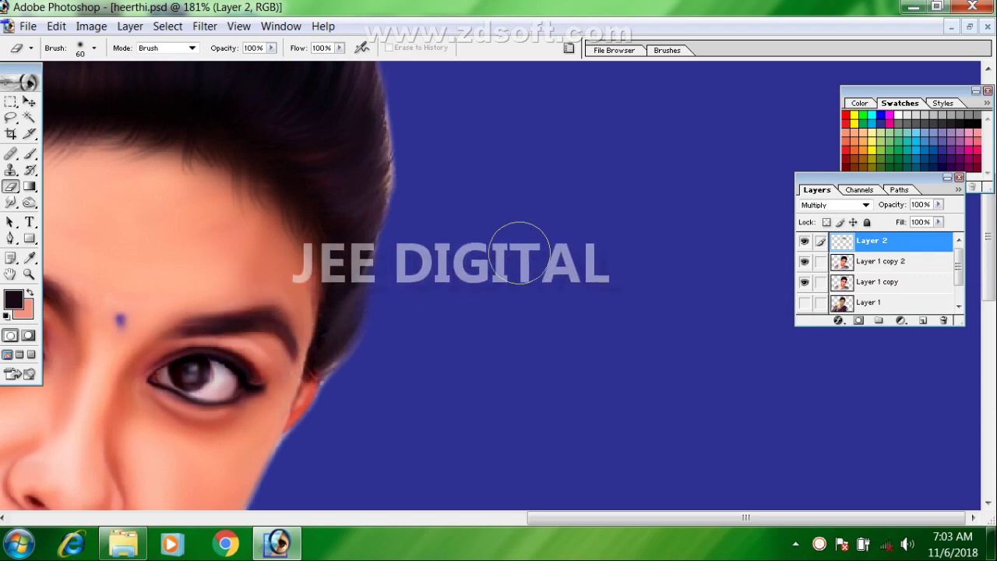
left_click_drag(491, 316, 615, 307)
left_click_drag(274, 278, 478, 140)
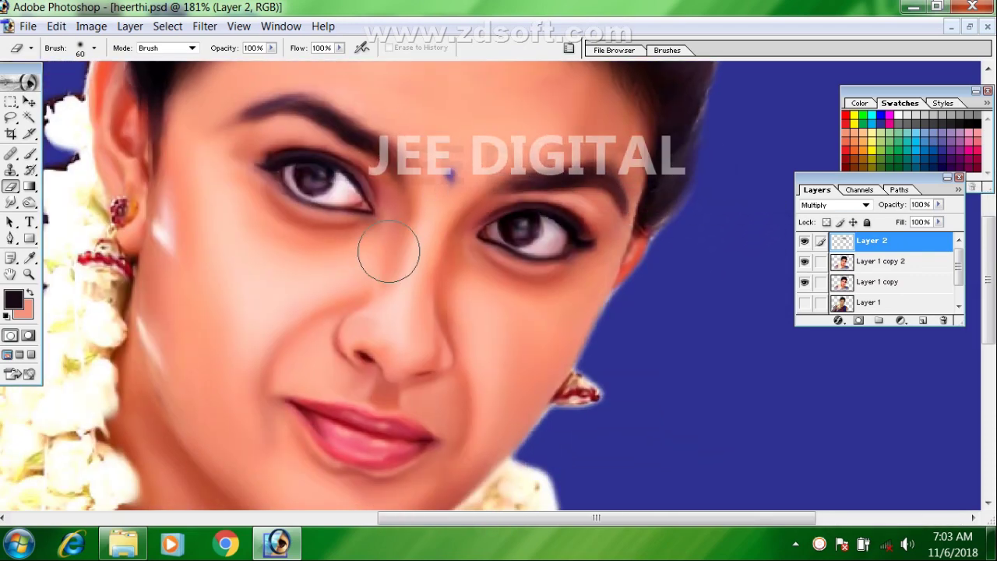
left_click_drag(459, 228, 487, 444)
left_click_drag(506, 172, 530, 352)
left_click(924, 320)
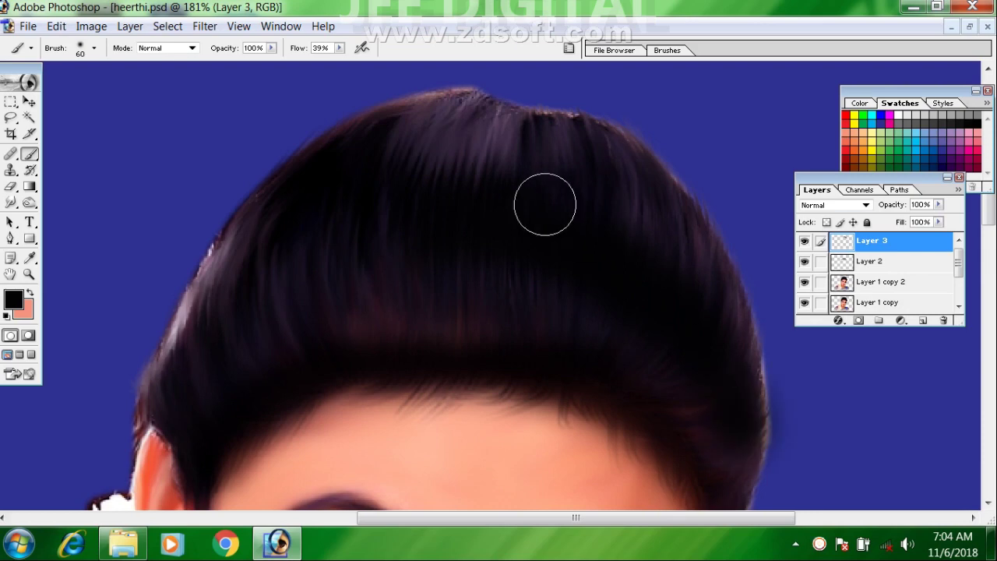
left_click_drag(251, 284, 175, 385)
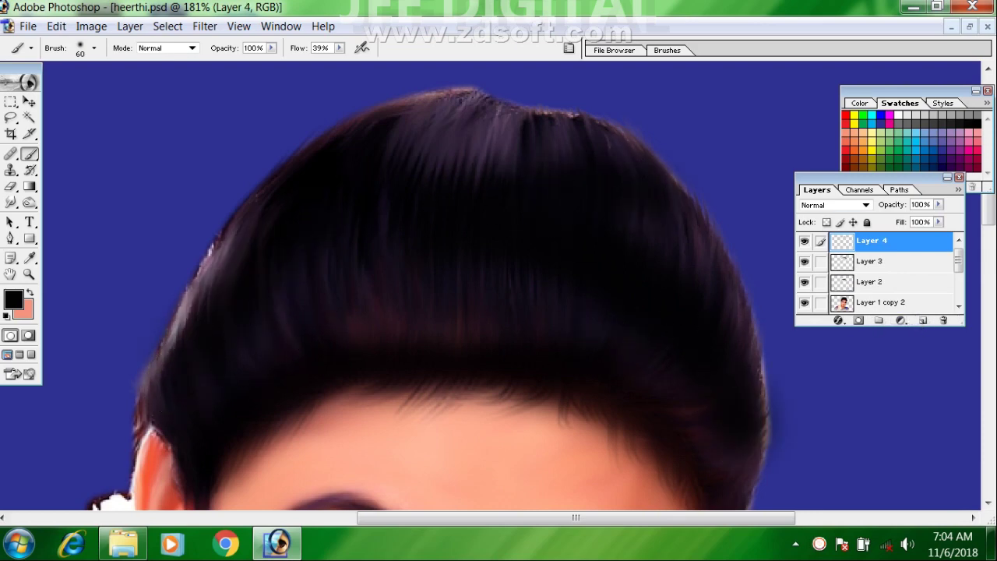
Step: Paint soft white highlight bands across the hair on a new Layer 4 with the Brush at 8% flow
left_click(901, 115)
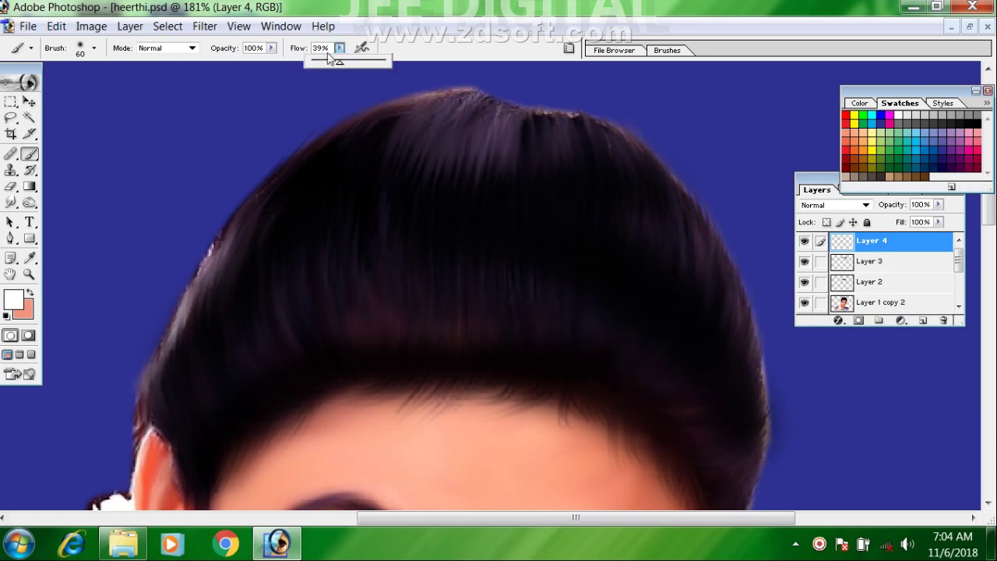
mouse_move(707, 427)
left_mouse_down()
mouse_move(608, 336)
mouse_move(190, 395)
left_mouse_up()
mouse_move(728, 291)
left_mouse_down()
mouse_move(338, 158)
mouse_move(159, 370)
left_mouse_up()
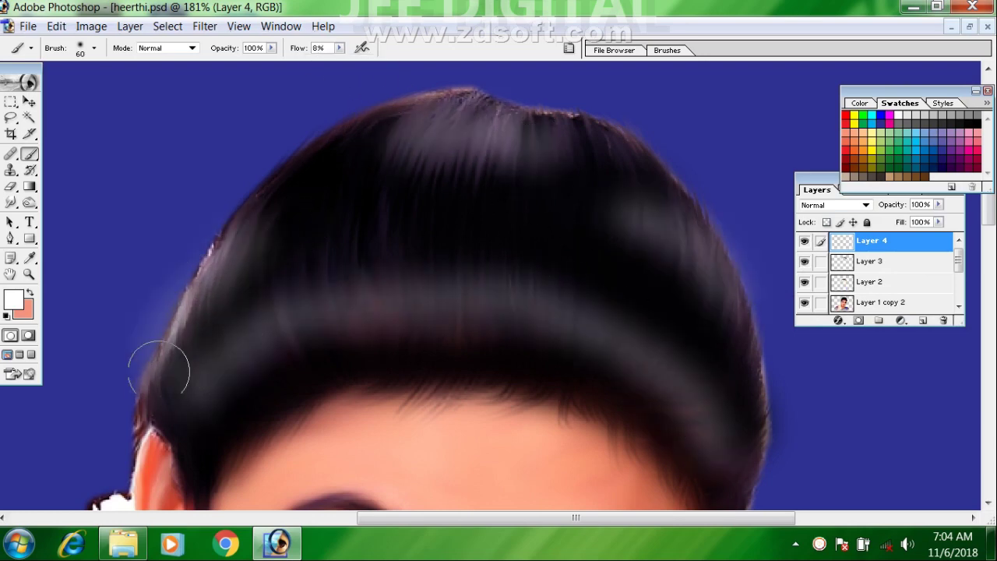
Step: Load the outline of Layer 1 copy 2 as a selection and sample the blue background color
left_click(842, 303, "ctrl")
left_click(696, 168, "alt")
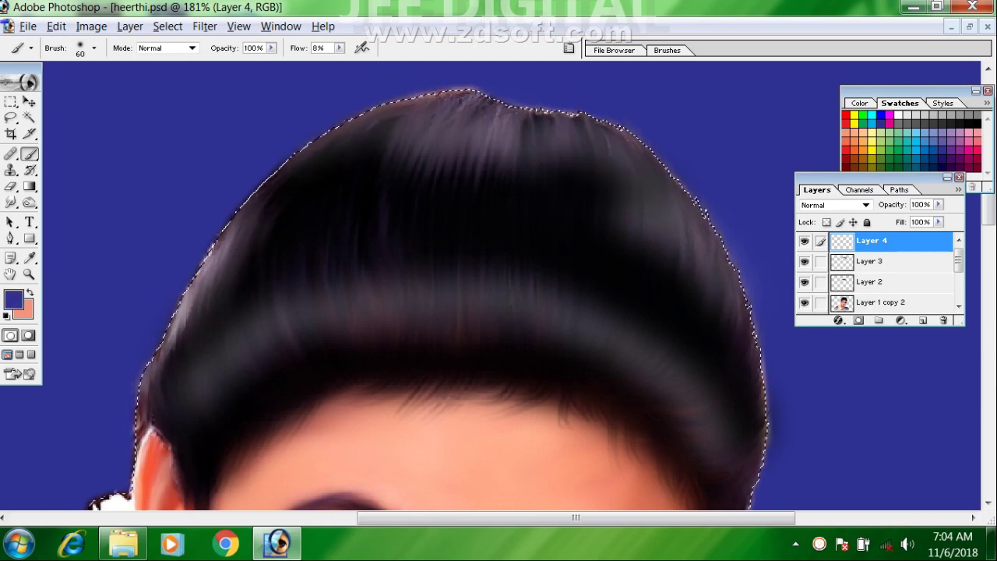
left_click_drag(720, 462, 695, 288)
left_click_drag(436, 101, 382, 262)
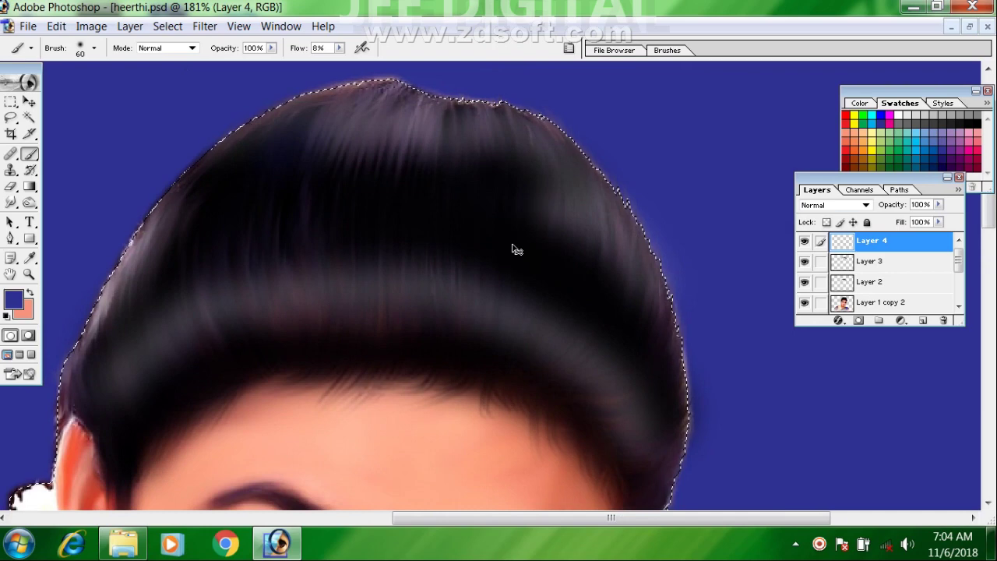
Step: Merge Layer 4 down into Layer 3 and choose the three-dot brush at 11 px
right_click(499, 210)
left_click(535, 296)
left_click(450, 206)
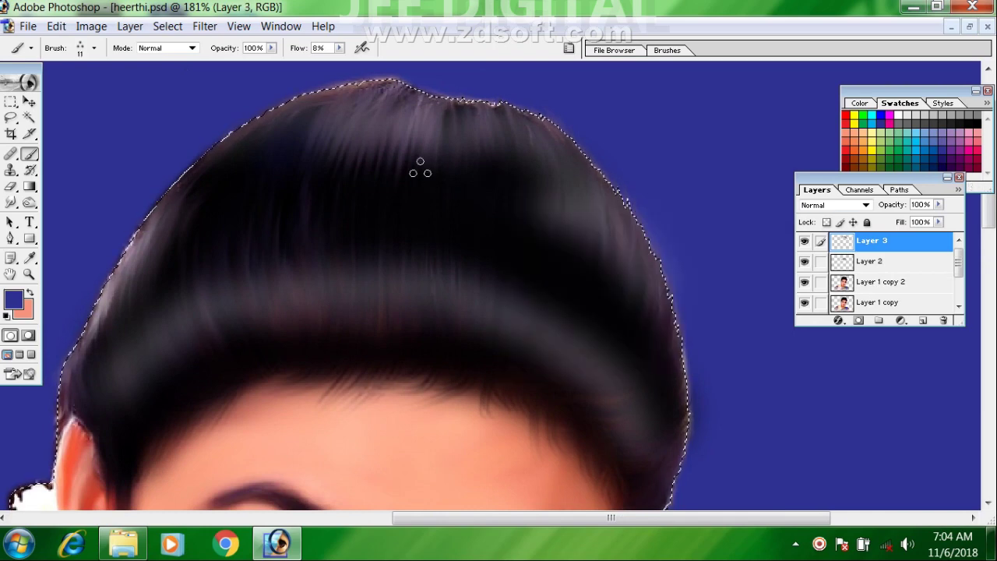
key("bracketright")
left_click(569, 48)
left_click_drag(451, 117, 440, 222)
key("bracketleft")
key("bracketright")
left_click_drag(413, 113, 395, 193)
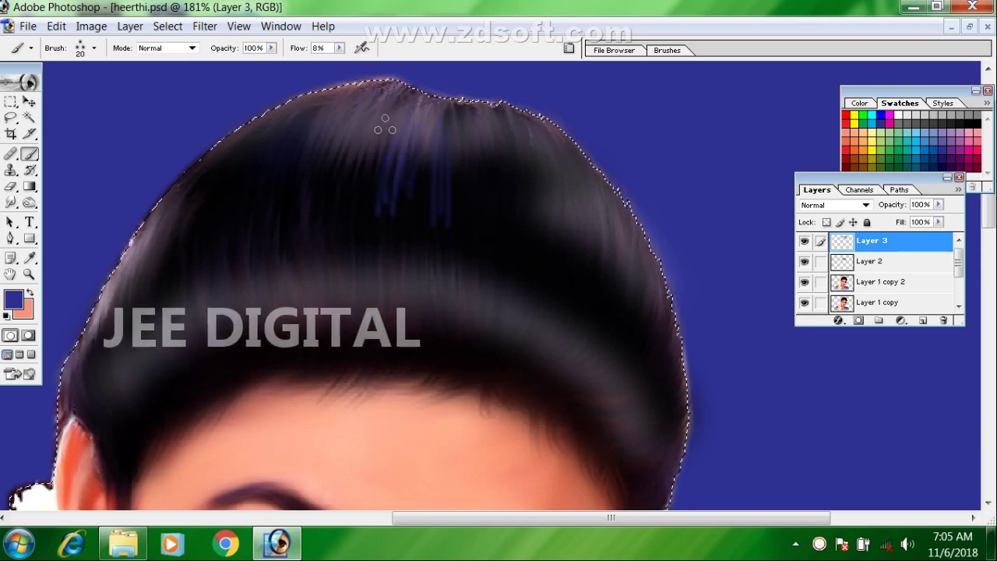
key("ctrl+alt+z")
key("ctrl+alt+z")
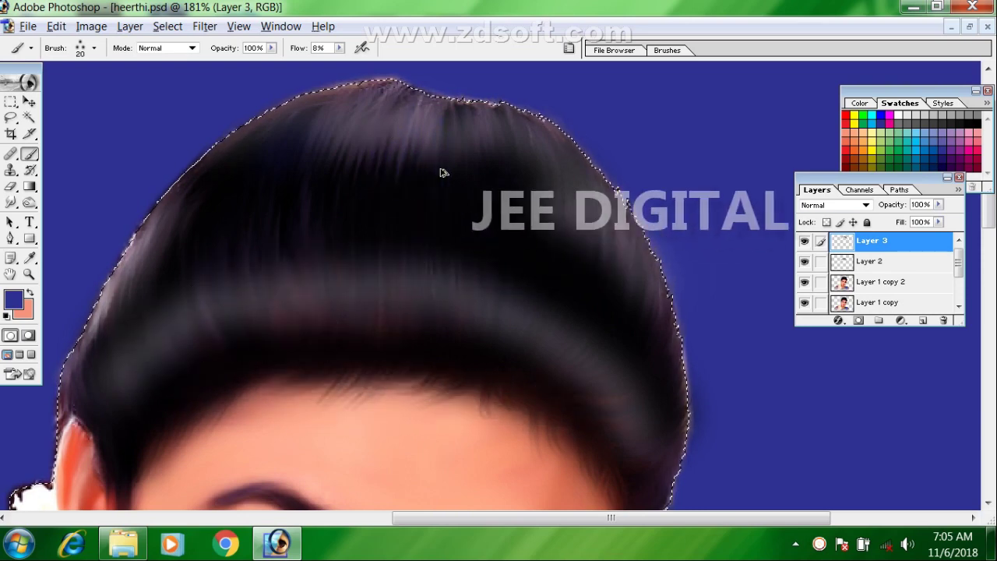
key("ctrl+alt+z")
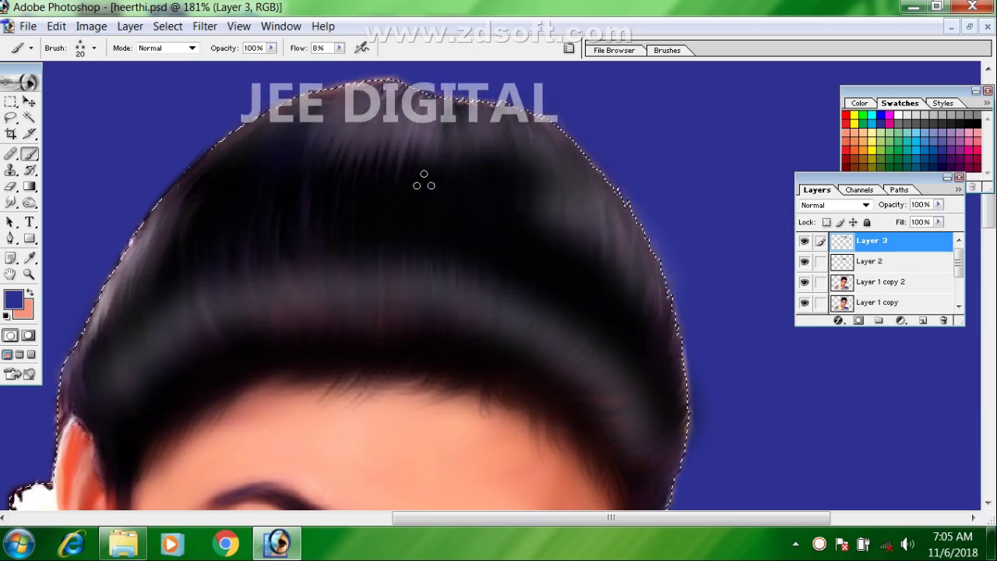
Step: Smudge the highlight bands on Layer 3 into thin hair strands with the three-dot brush at 20 px and 70% strength
key("r")
right_click(423, 168)
left_click(506, 112)
left_click(668, 51)
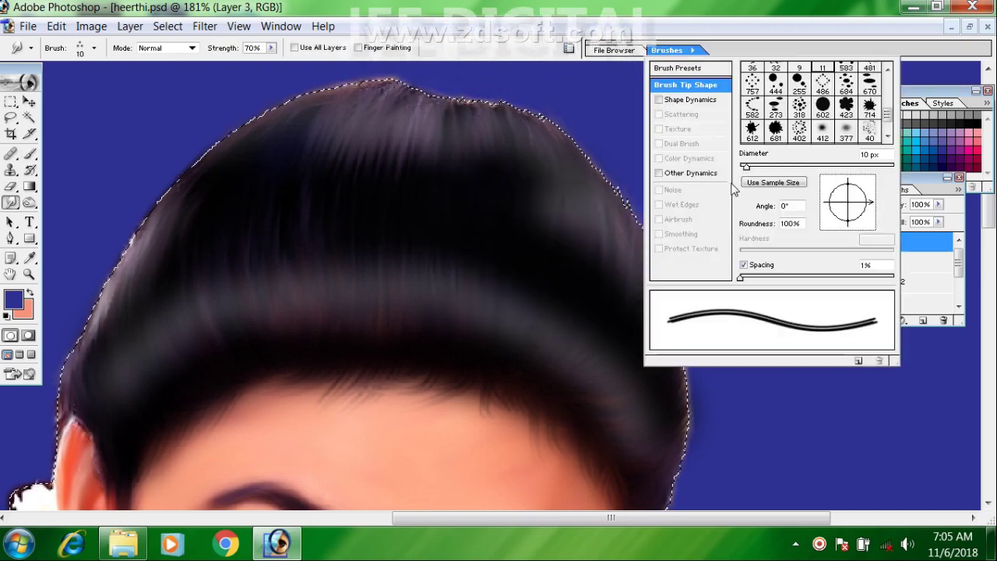
left_click(429, 169)
key("bracketright")
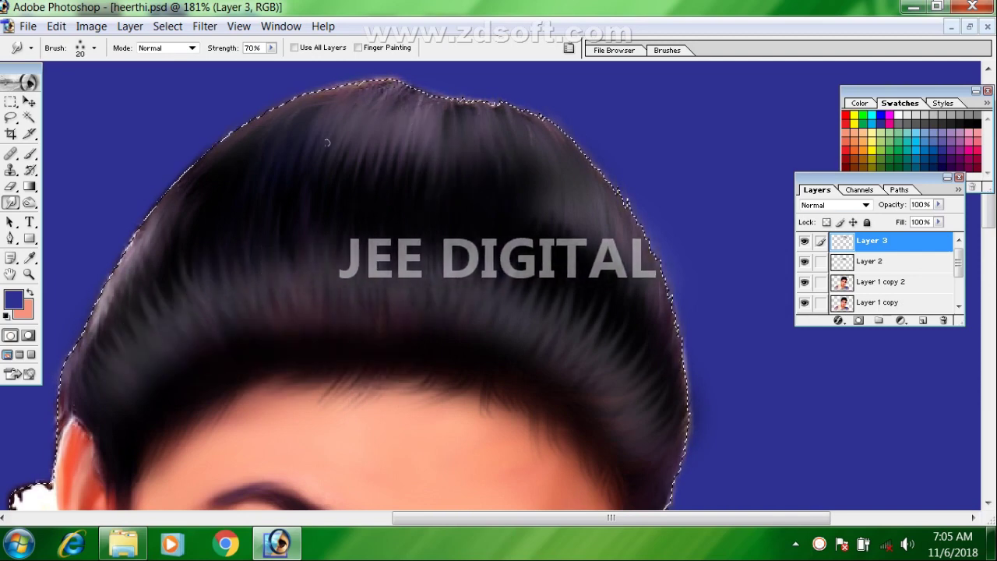
Step: Lower the opacity of Layer 3 to 69%
left_click(870, 267)
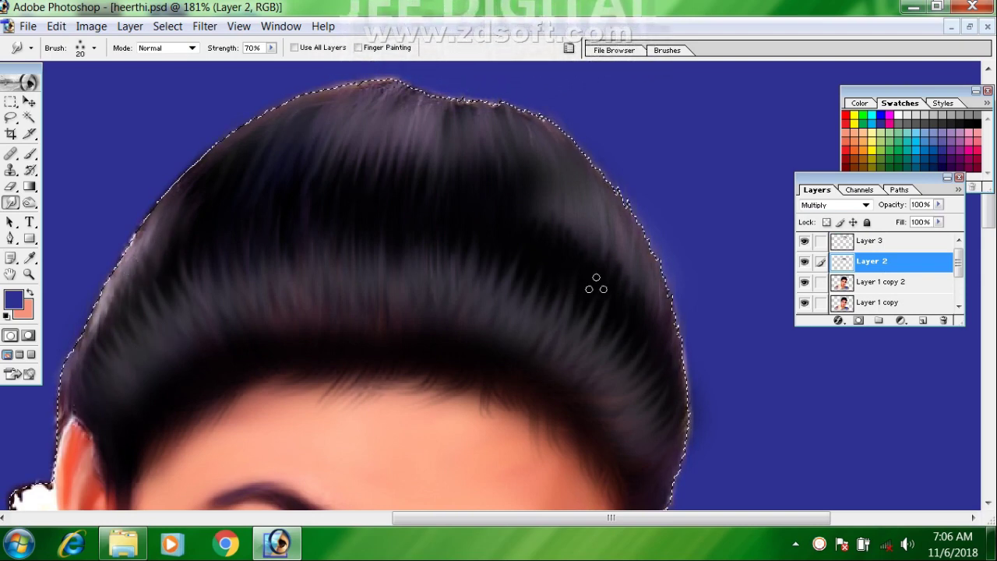
scroll(583, 408, "down", 8)
scroll(652, 374, "up", 8)
key("alt+space")
left_click_drag(653, 374, 55, 374)
left_click(939, 206)
mouse_move(941, 219)
left_mouse_down()
mouse_move(921, 220)
mouse_move(932, 223)
left_mouse_up()
left_click(923, 242)
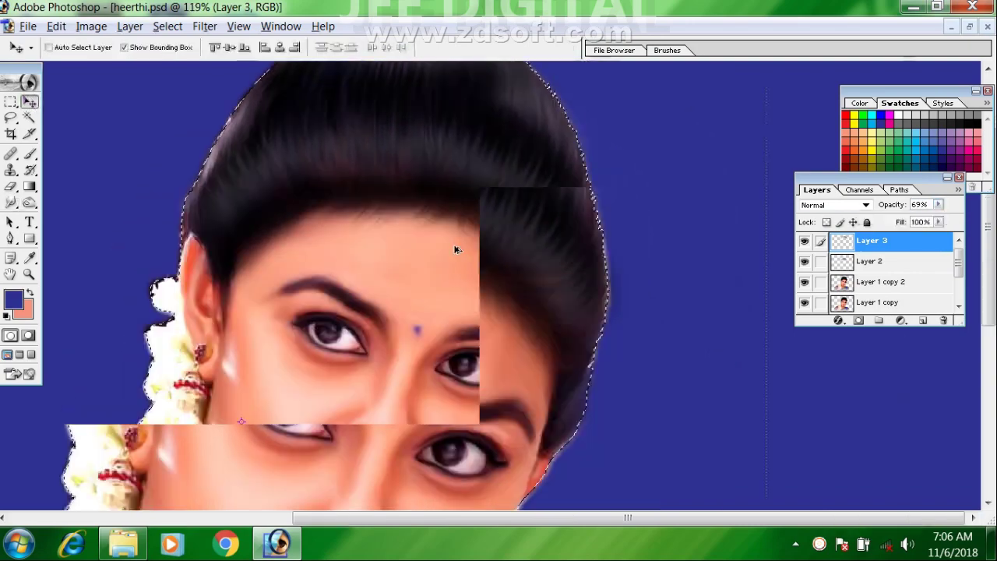
Step: Hide the selection outline and examine how the hair highlights and hairline blend with the face
scroll(499, 241, "down", 2)
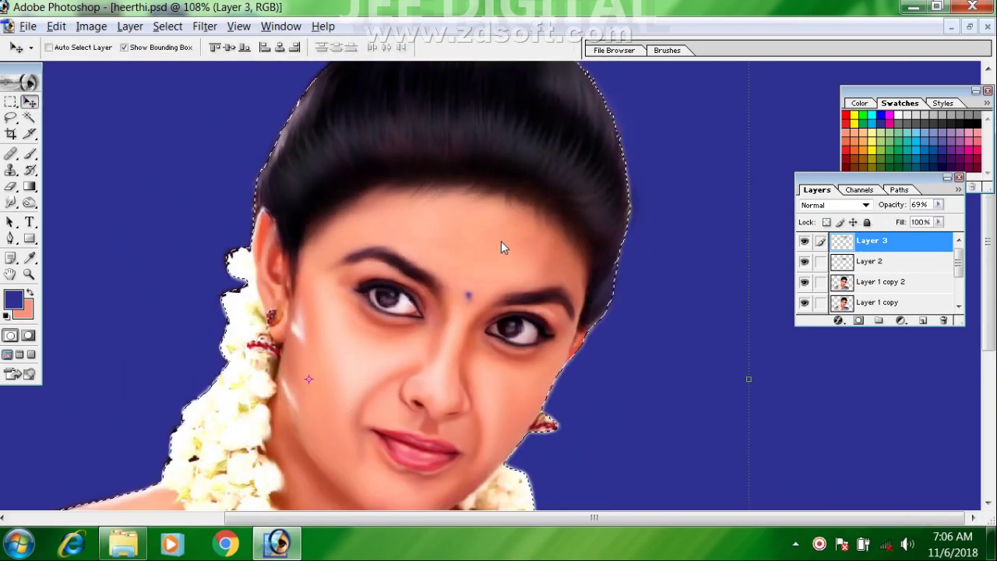
key("ctrl+d")
scroll(522, 241, "down", 2)
scroll(535, 241, "up", 4)
left_click_drag(476, 233, 302, 232)
left_click_drag(558, 360, 543, 253)
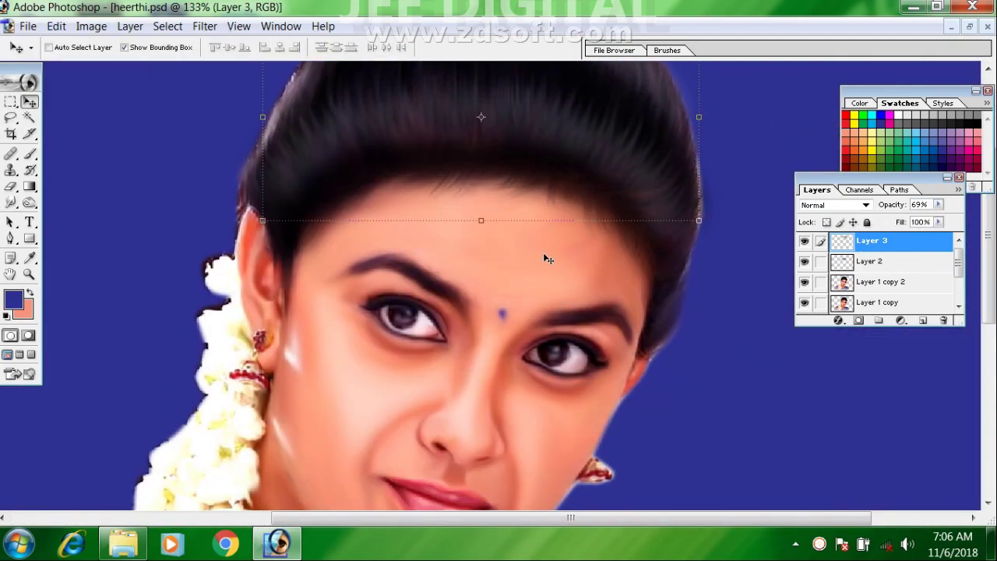
scroll(672, 293, "up", 1)
left_click_drag(757, 345, 557, 274)
left_click_drag(655, 289, 385, 280)
Step: Prepare a soft 40 px Brush on Layer 1 copy 2 and show the selection outline again
key("b")
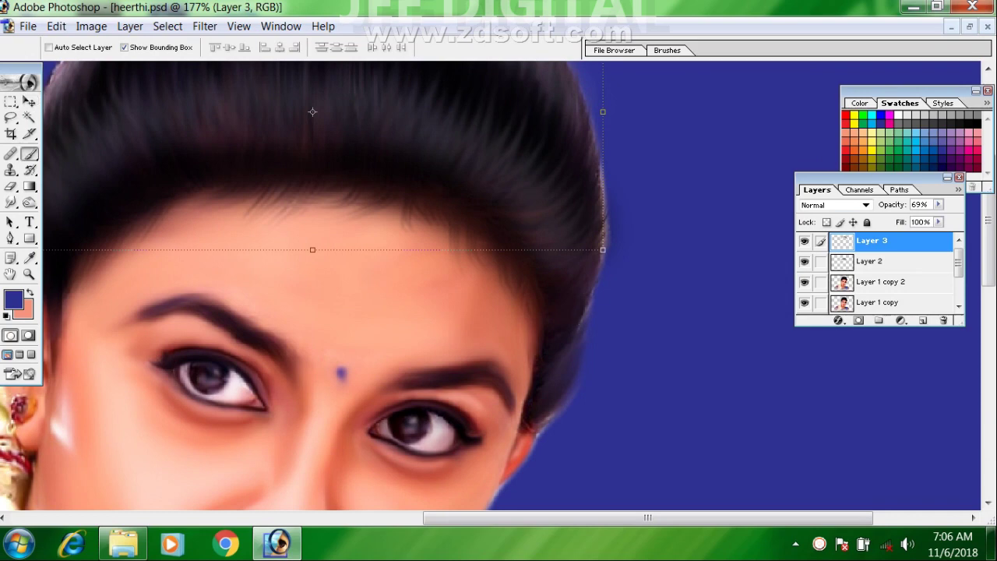
right_click(572, 344)
left_click_drag(732, 479, 732, 491)
double_click(689, 494)
key("bracketleft")
key("bracketleft")
key("bracketleft")
key("bracketleft")
key("bracketleft")
key("bracketleft")
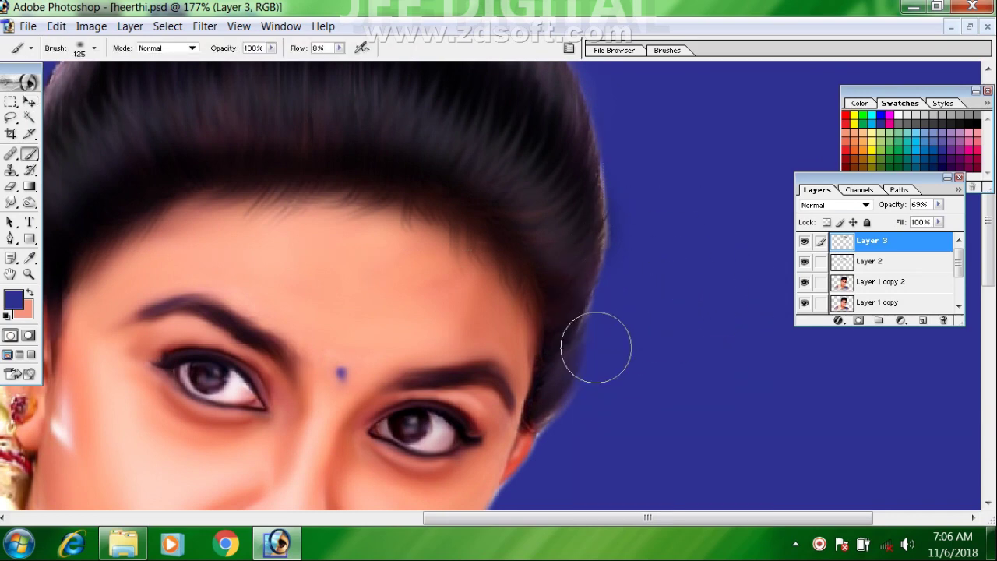
left_click(879, 281)
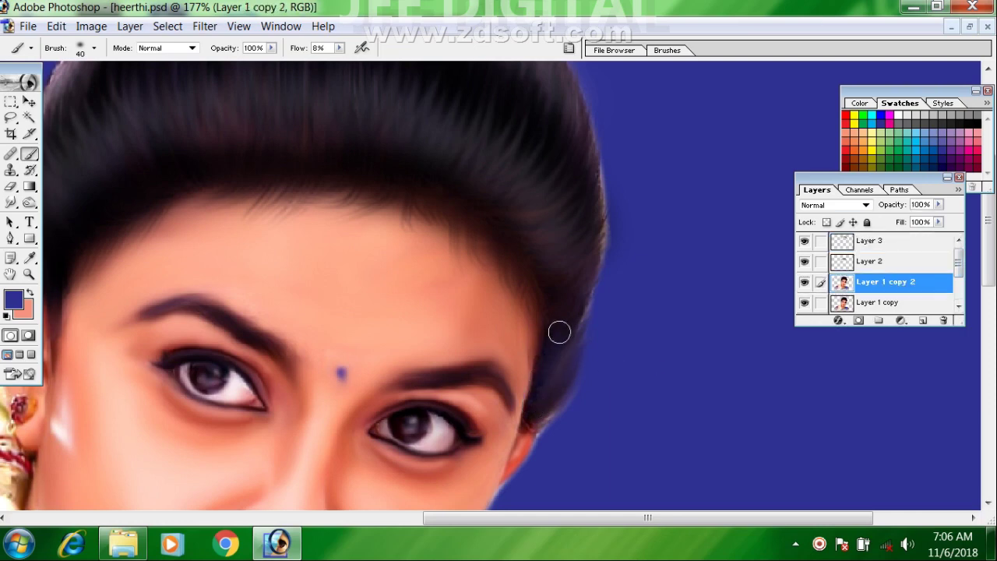
key("ctrl+h")
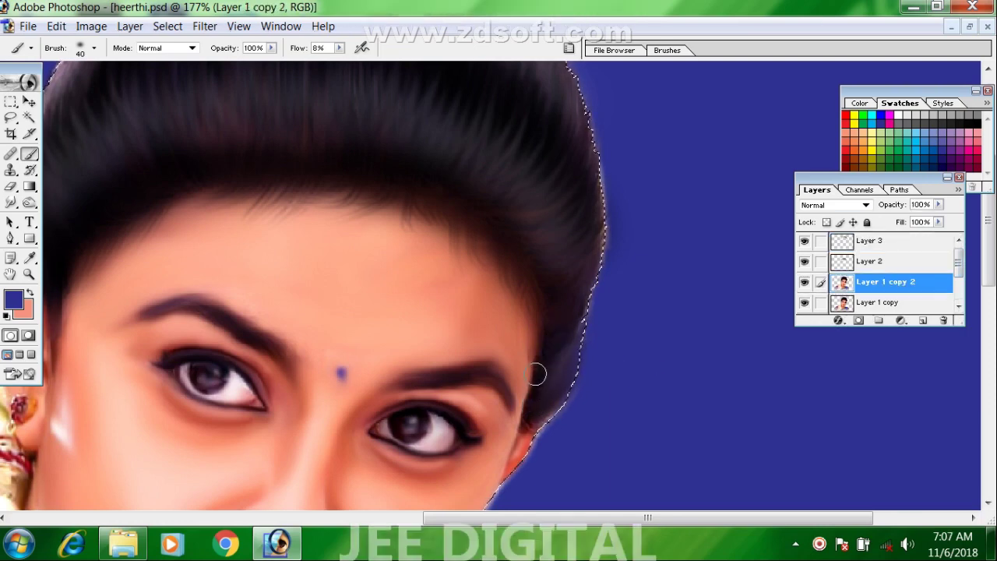
Step: Paint near-black over the hair beside the far temple on Layer 1 copy 2 and Layer 3, raising the Brush flow to 36%
left_click(937, 152)
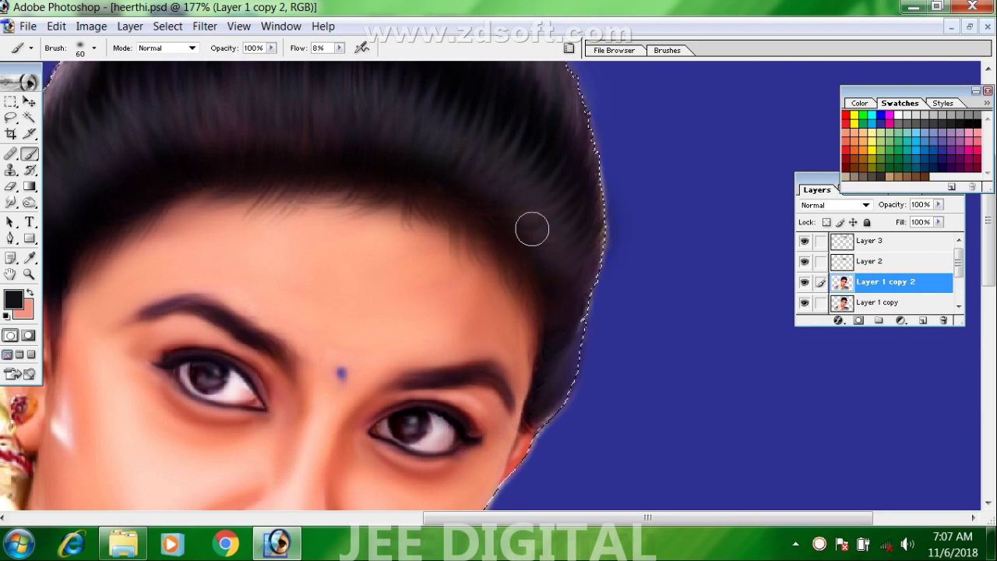
left_click_drag(341, 48, 360, 63)
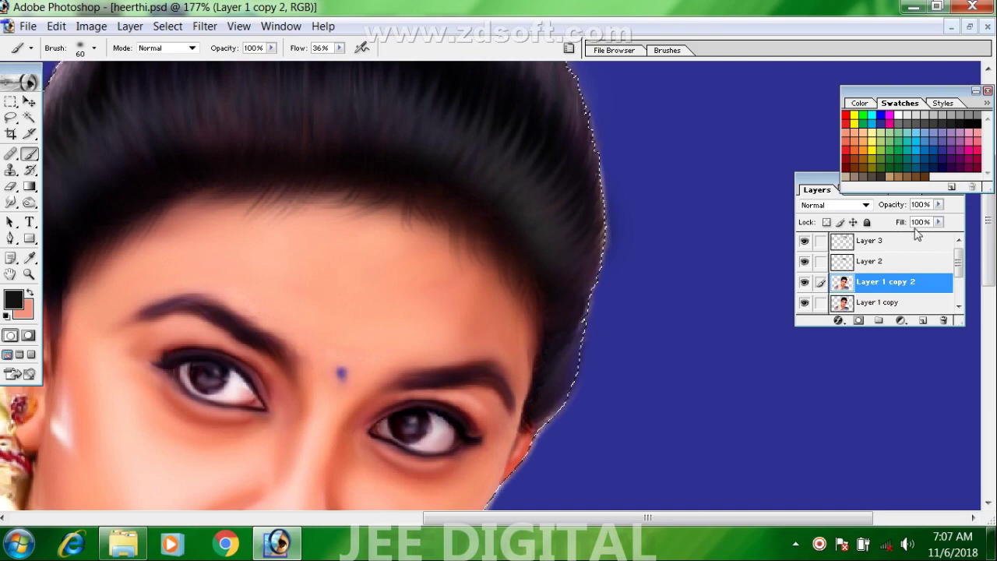
left_click(894, 246)
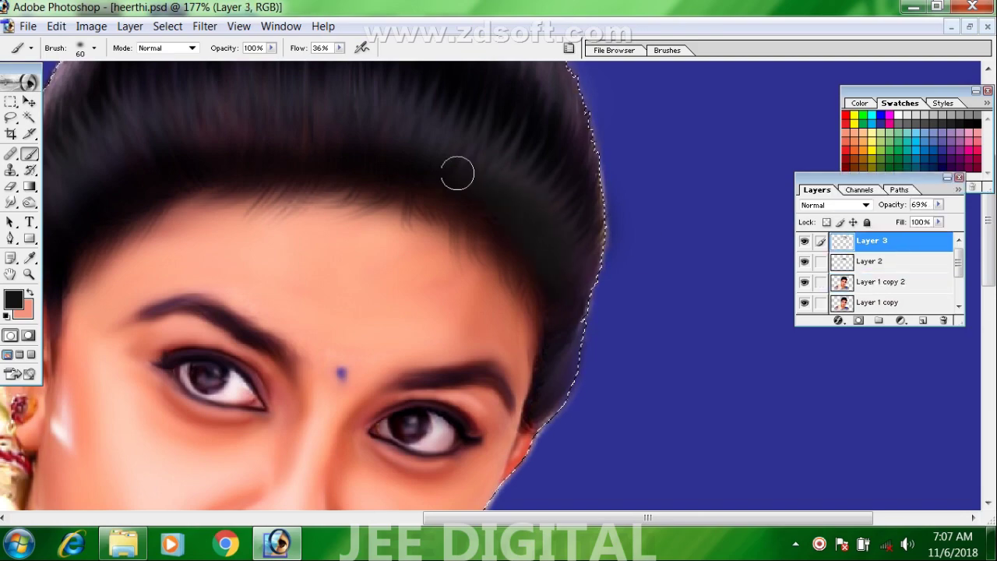
left_click_drag(544, 281, 590, 129)
left_click_drag(71, 134, 239, 212)
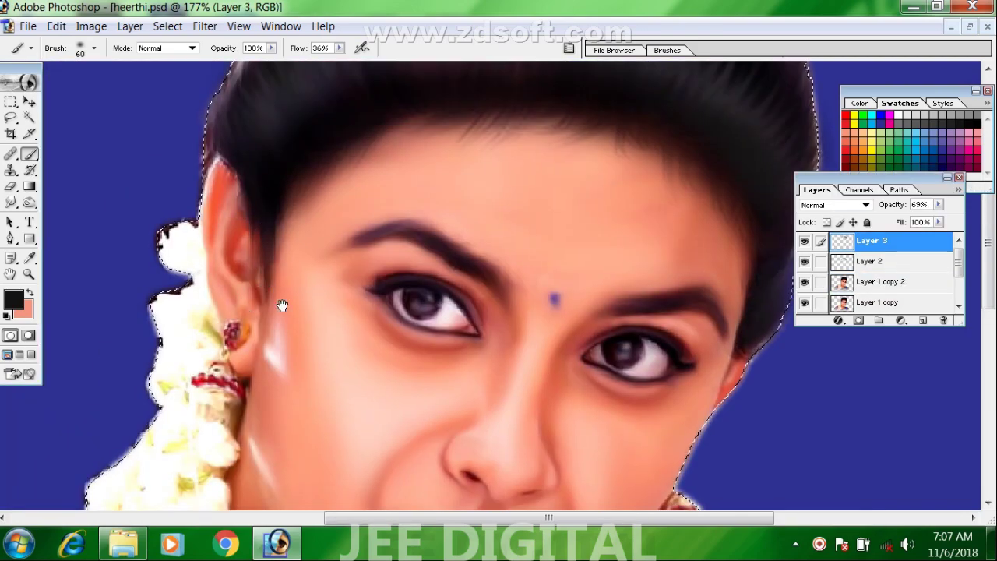
left_click_drag(263, 350, 262, 191)
left_click_drag(555, 481, 378, 317)
left_click_drag(514, 101, 514, 412)
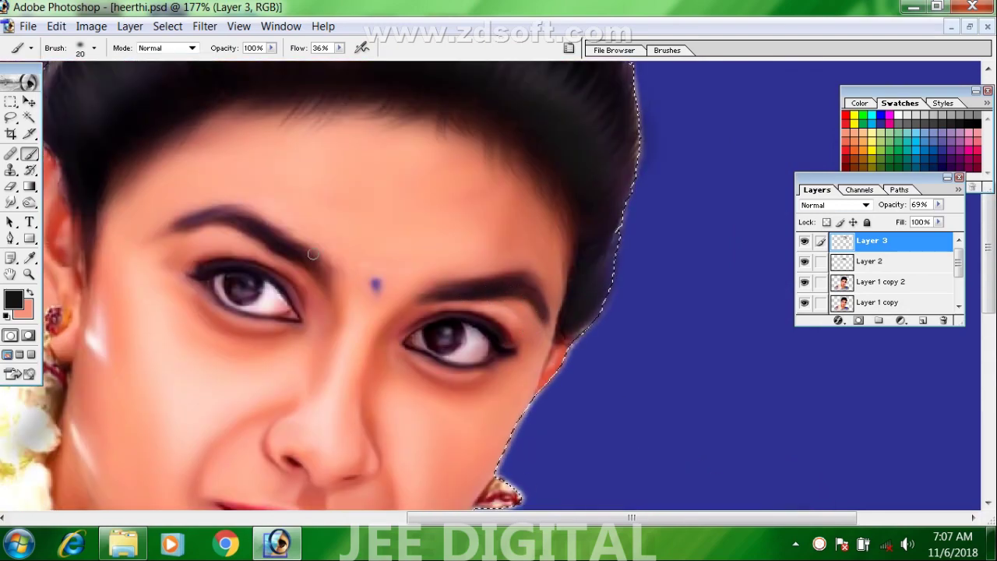
Step: Deselect the outline around the woman's figure
left_click_drag(253, 226, 170, 231)
left_click_drag(461, 446, 501, 223)
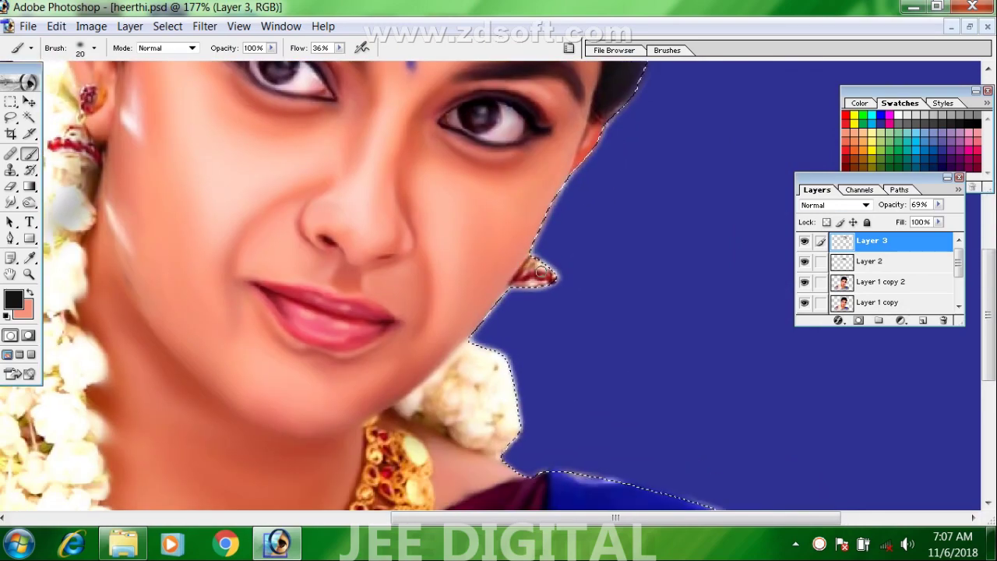
scroll(623, 282, "down", 3)
scroll(623, 282, "up", 3)
scroll(712, 279, "down", 3)
left_click_drag(711, 113, 726, 392)
key("ctrl+d")
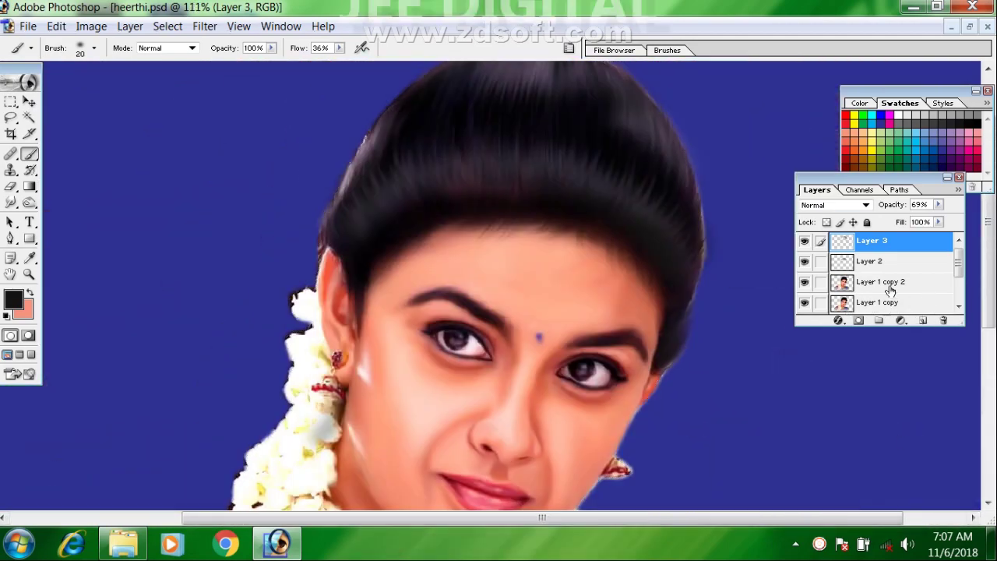
Step: Create a layer directly beneath Layer 1 copy 2 and paint soft red, yellow and green glows around the head with a 500 px Brush
left_click(896, 305)
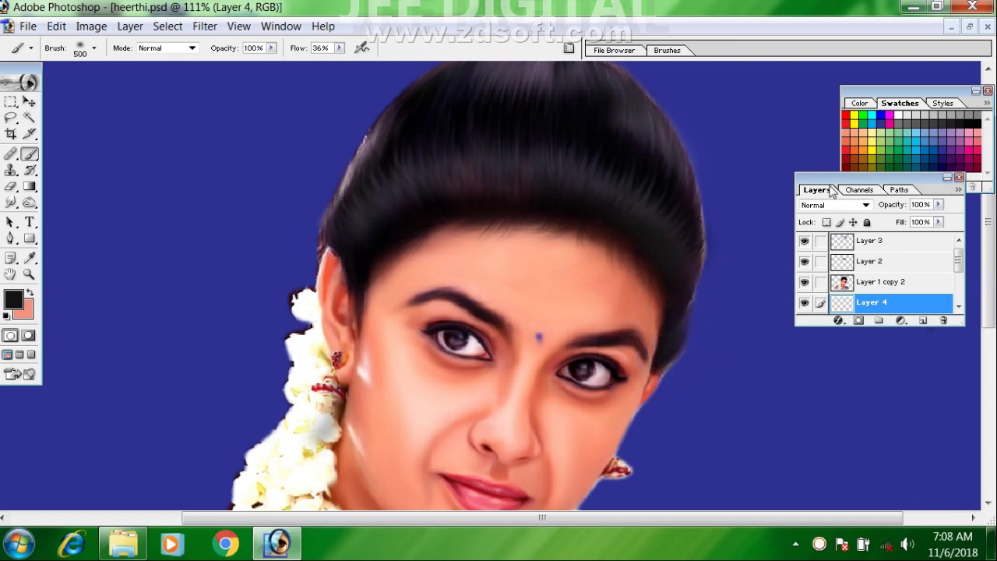
left_click(849, 150)
left_click_drag(701, 393, 702, 199)
left_click(872, 151)
left_click_drag(292, 351, 311, 168)
left_click_drag(380, 140, 366, 132)
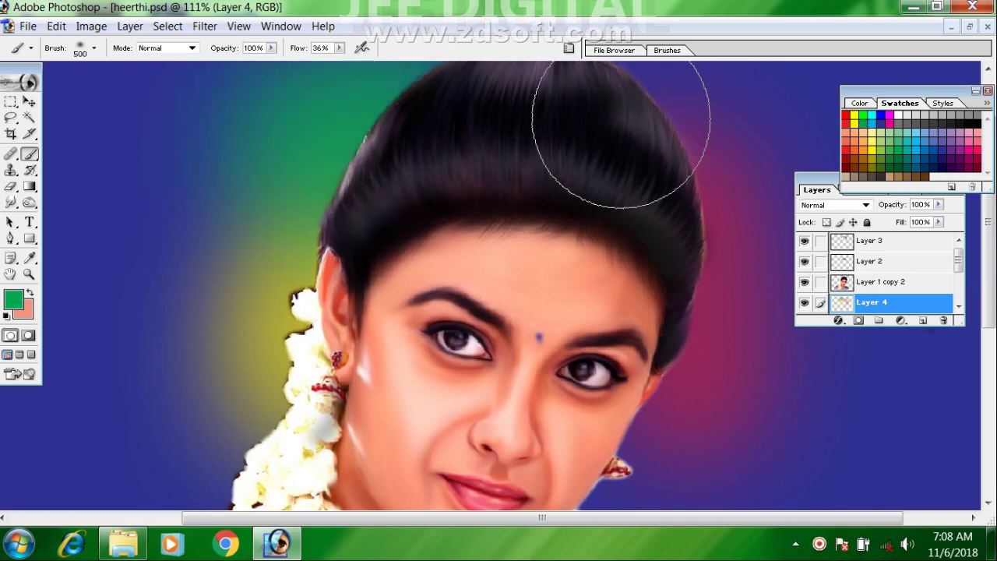
Step: Paint a soft cyan glow beside the hair and dark blue into the backdrop's lower left on Layer 4
left_click(872, 117)
mouse_move(672, 129)
left_mouse_down()
mouse_move(652, 116)
mouse_move(655, 242)
left_mouse_up()
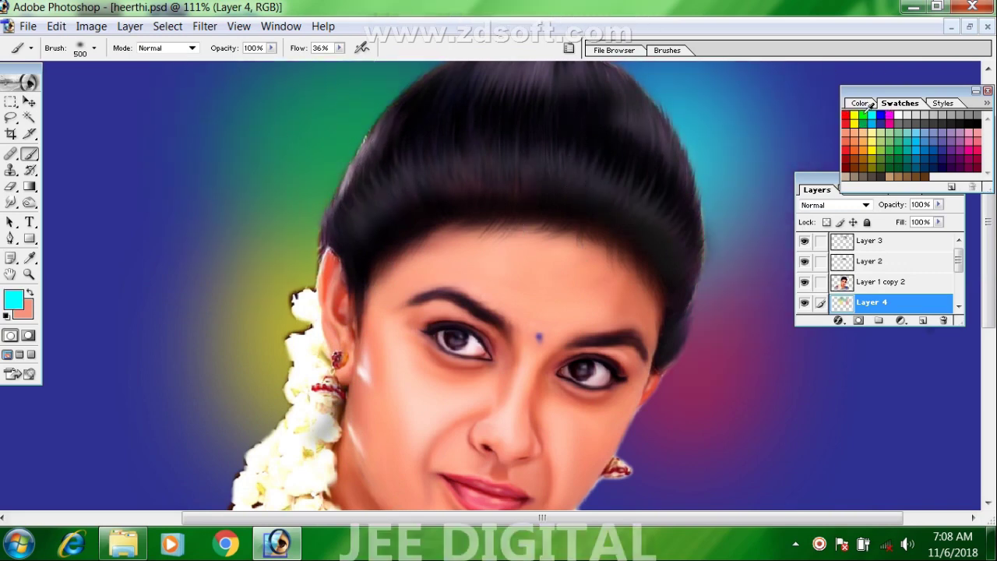
left_click_drag(645, 364, 651, 152)
mouse_move(283, 329)
left_mouse_down()
mouse_move(226, 312)
mouse_move(57, 403)
left_mouse_up()
left_click(932, 167)
left_click_drag(199, 281, 70, 355)
left_click_drag(524, 250, 561, 435)
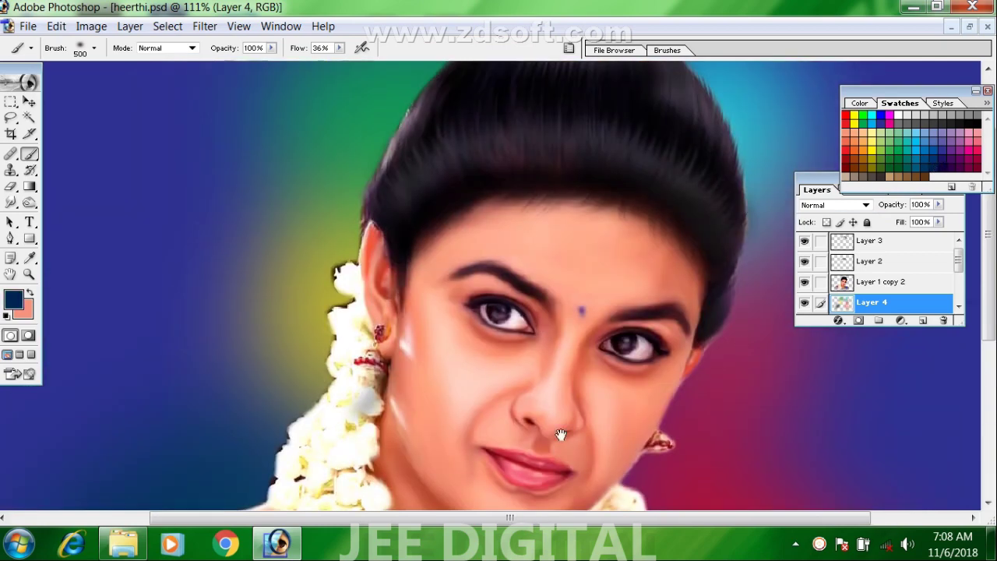
Step: Darken the backdrop beside the far cheek on Layer 4 and strengthen the glows behind the flowers and hair with bright yellow and green
left_click_drag(625, 445, 708, 227)
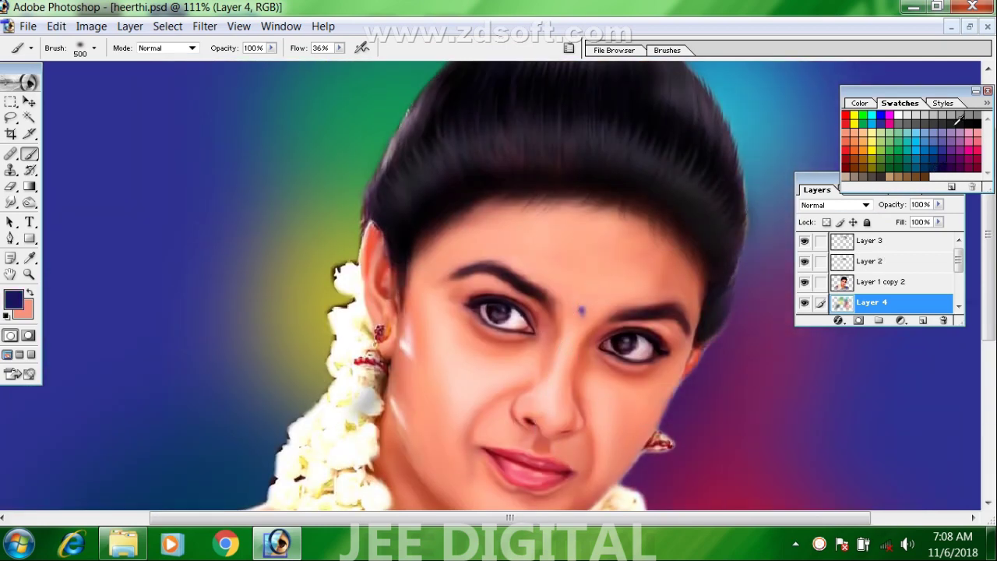
left_click(959, 124)
mouse_move(713, 359)
left_mouse_down()
mouse_move(616, 460)
mouse_move(667, 148)
left_mouse_up()
left_click_drag(401, 168, 354, 346)
left_click(856, 116)
mouse_move(229, 395)
left_mouse_down()
mouse_move(269, 281)
mouse_move(239, 331)
left_mouse_up()
left_click(864, 114)
left_click_drag(364, 168, 300, 129)
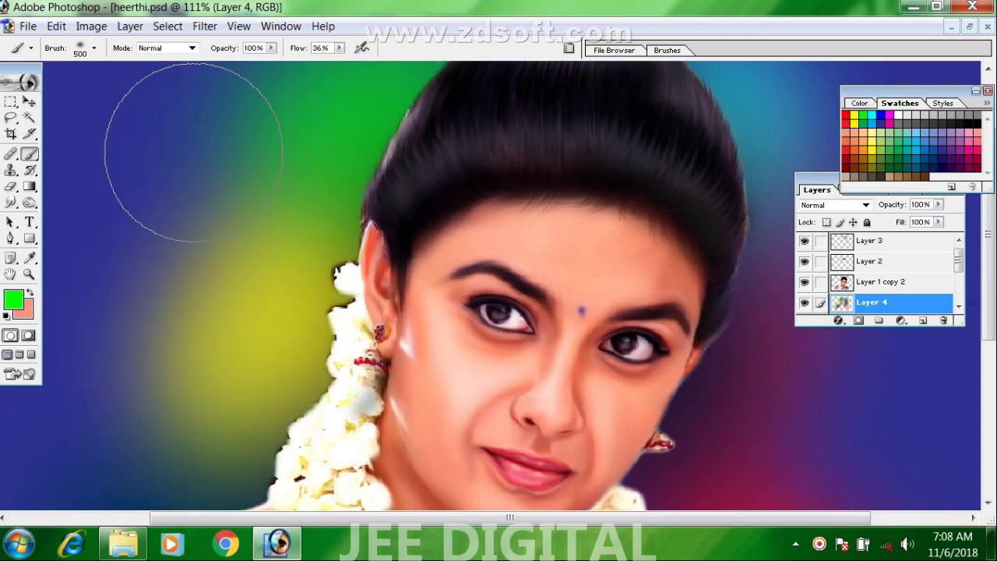
Step: Apply a Gaussian Blur with a 71.1 pixel radius to Layer 4
scroll(724, 264, "down", 10)
scroll(724, 256, "up", 3)
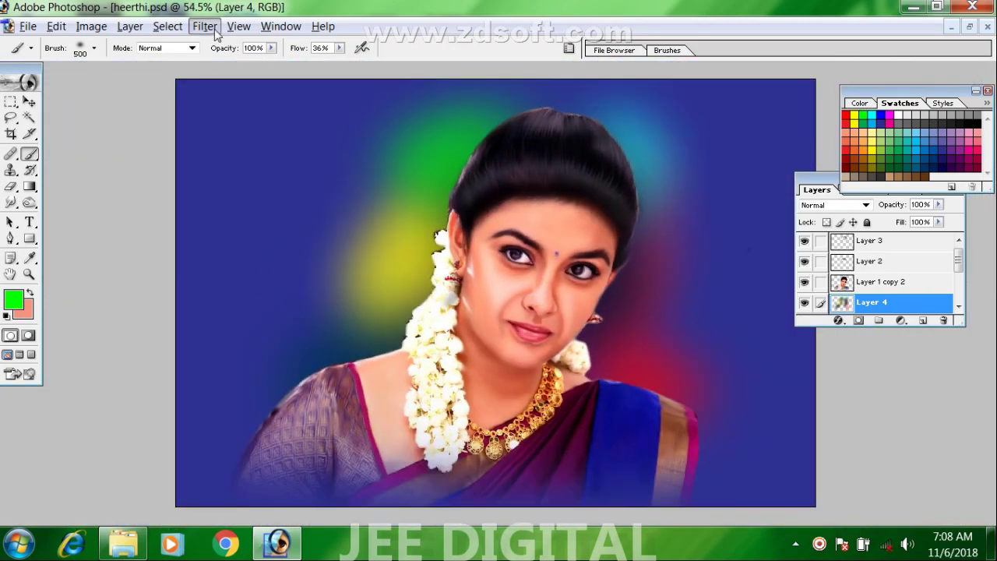
left_click(205, 26)
mouse_move(260, 147)
left_click(478, 180)
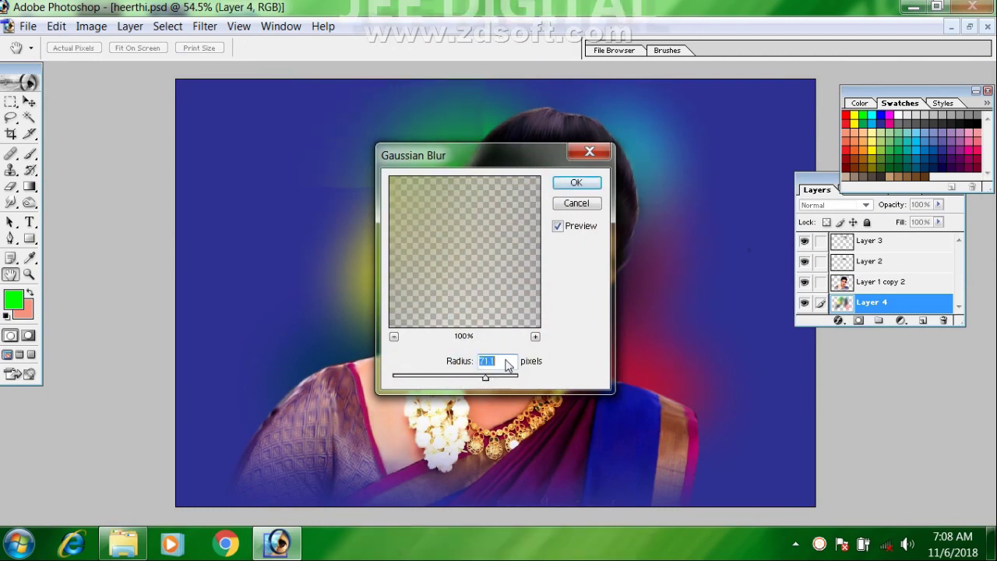
left_click(577, 183)
Step: Enlarge the blurred colours of Layer 4 so they spread over more of the backdrop
key("v")
left_click_drag(663, 108, 753, 98)
key("Return")
scroll(662, 237, "up", 1)
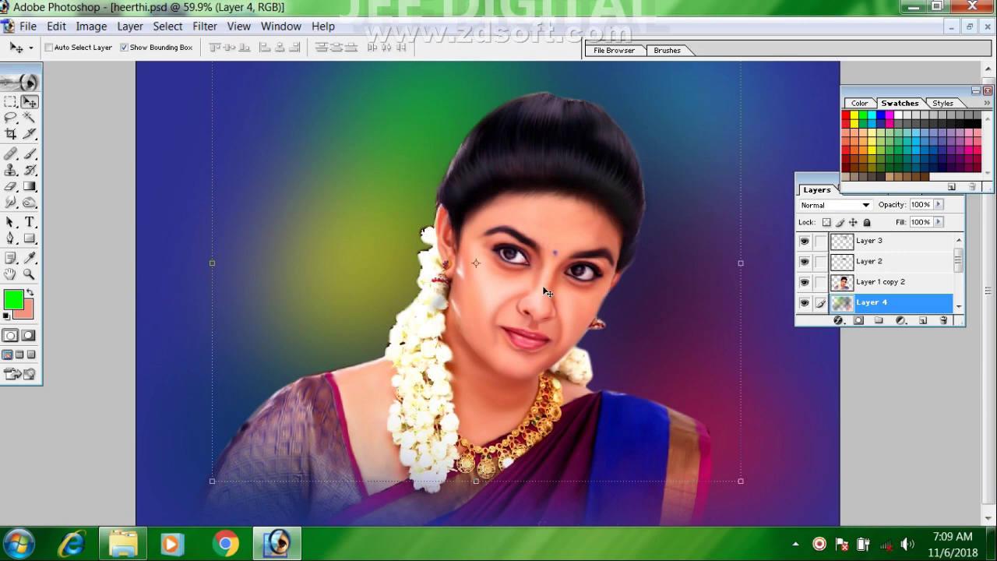
Step: Duplicate Layer 4 to intensify its colours and merge the two linked layers
key("ctrl+j")
scroll(835, 305, "down", 1)
left_click(820, 302)
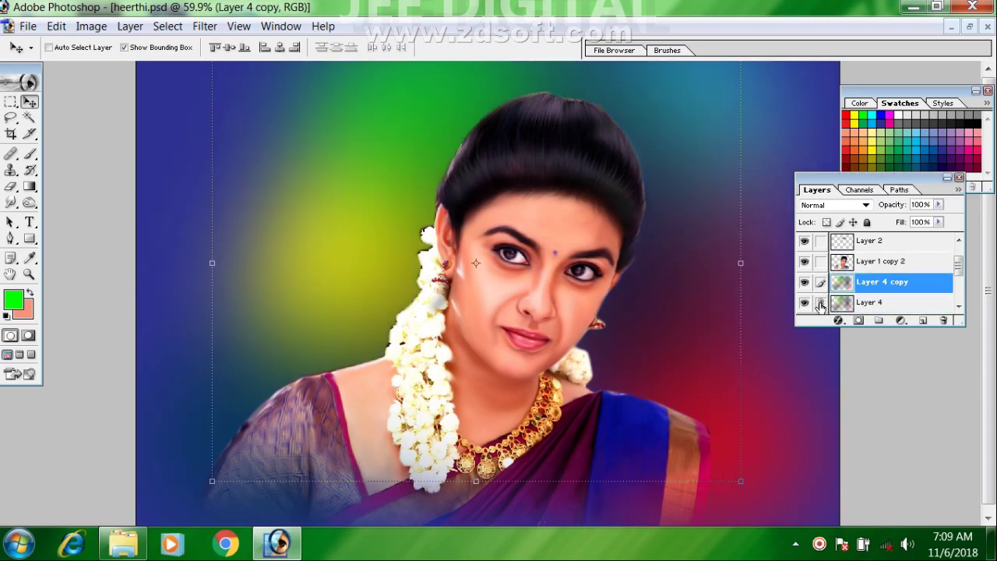
key("ctrl+e")
Step: Prepare the Smudge tool with a large petal-shaped brush tip for blending Layer 4 copy
key("r")
right_click(367, 268)
scroll(413, 382, "down", 4)
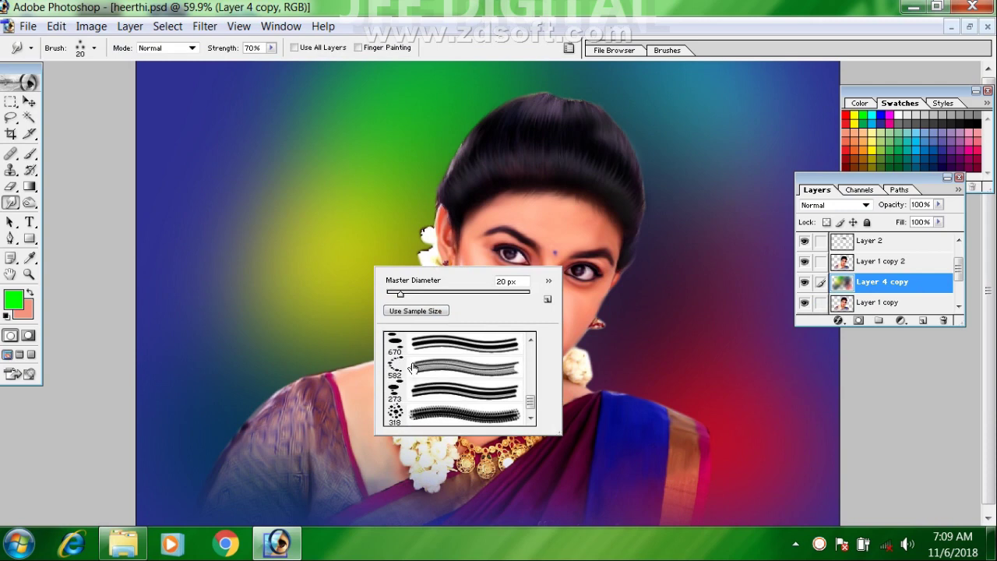
scroll(413, 383, "down", 1)
left_click(413, 382)
left_click(253, 244)
key("bracketleft")
key("bracketleft")
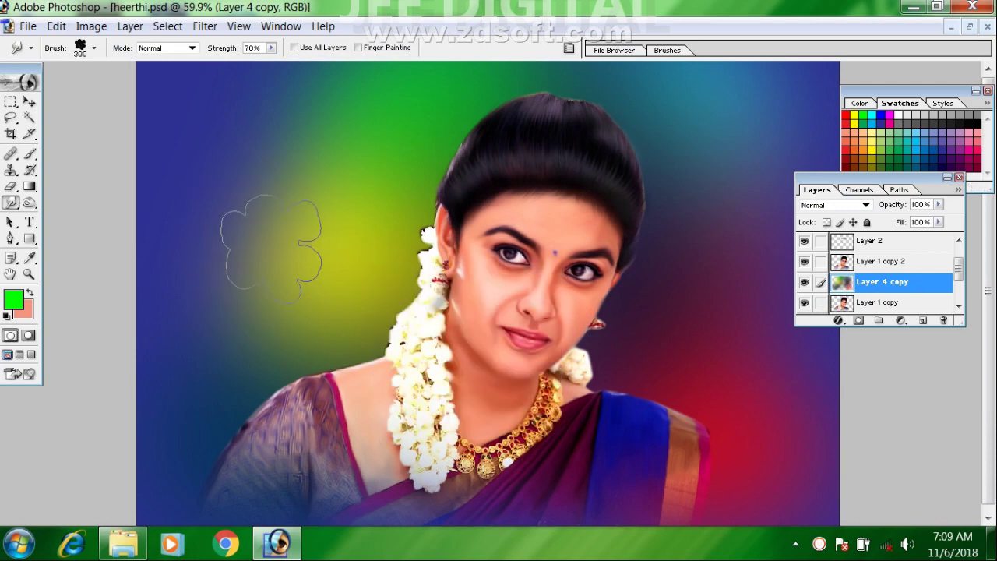
Step: Smudge the yellow, green, teal and red backdrop areas into cloudy strokes with a 125 px tip at 48% strength
mouse_move(247, 368)
left_mouse_down()
mouse_move(272, 301)
mouse_move(269, 198)
mouse_move(285, 117)
mouse_move(311, 112)
left_mouse_up()
left_click_drag(267, 63, 252, 62)
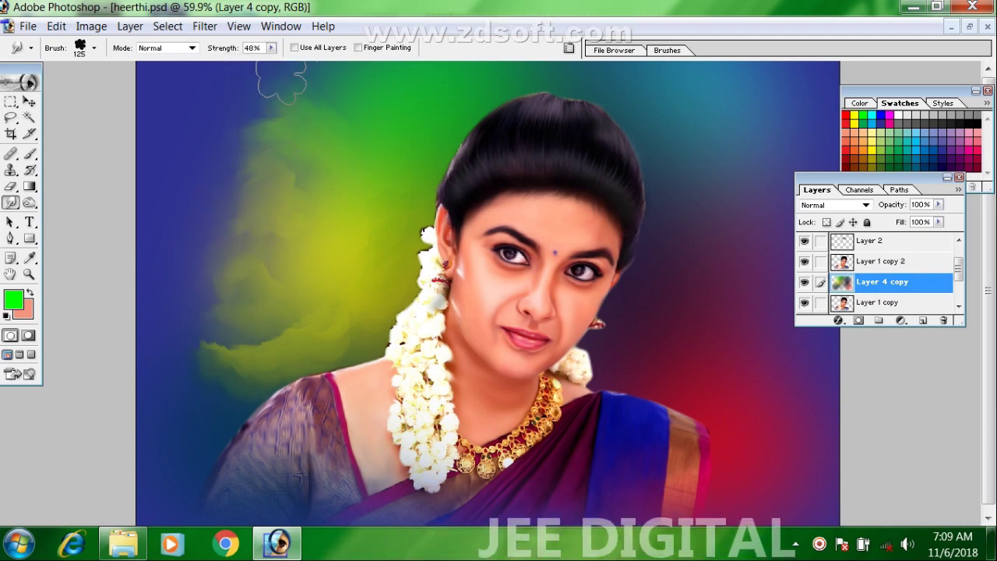
left_click_drag(233, 359, 206, 399)
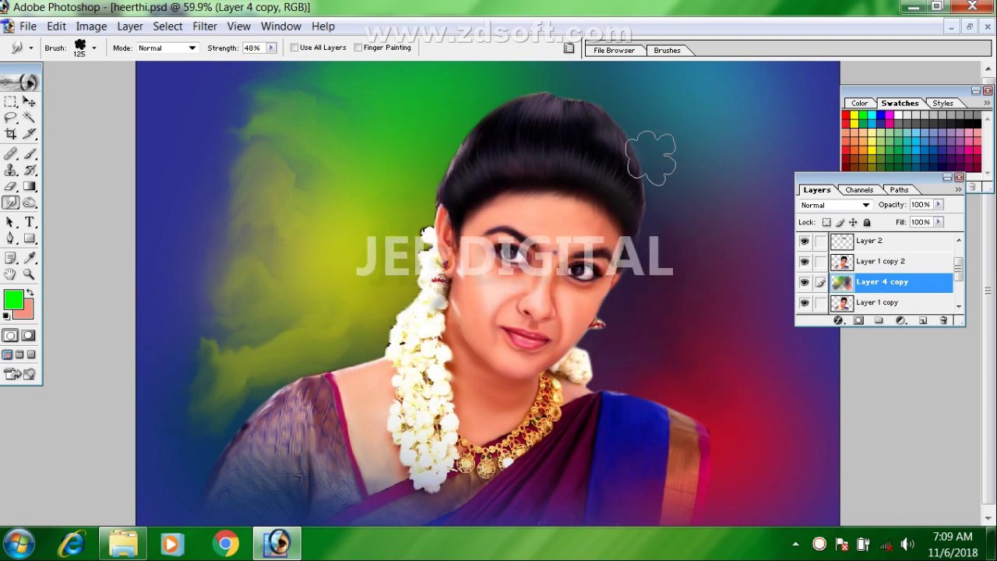
mouse_move(605, 101)
left_mouse_down()
mouse_move(665, 98)
mouse_move(673, 231)
left_mouse_up()
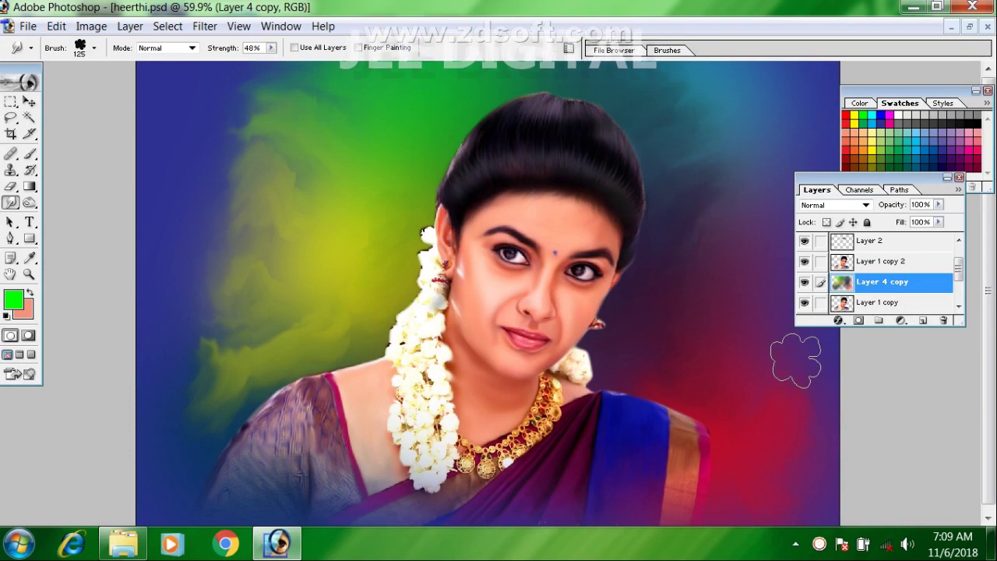
Step: Hide the panels and smudge the yellow-green clouds outward into the blue edge of the backdrop
key("Tab")
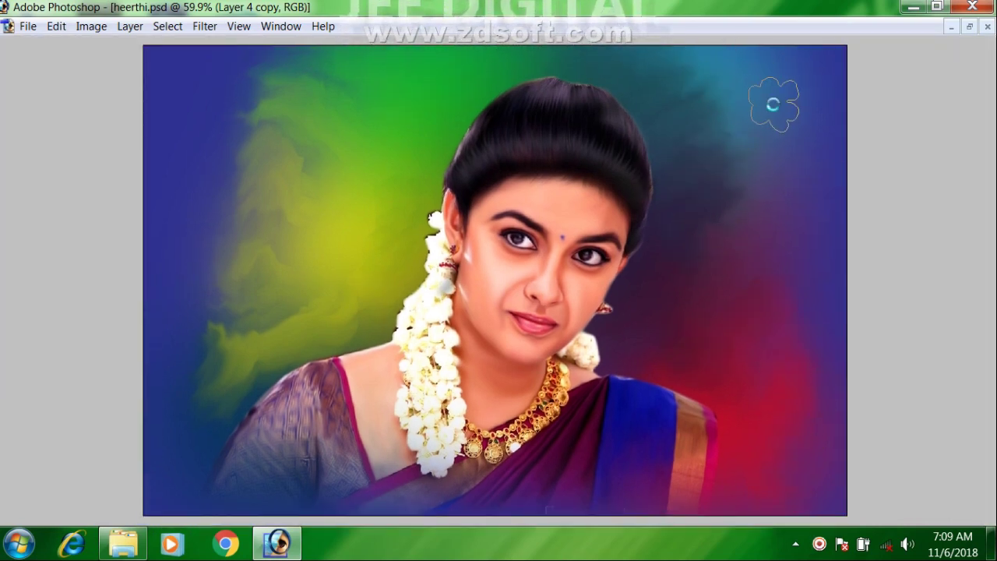
left_click_drag(202, 443, 237, 401)
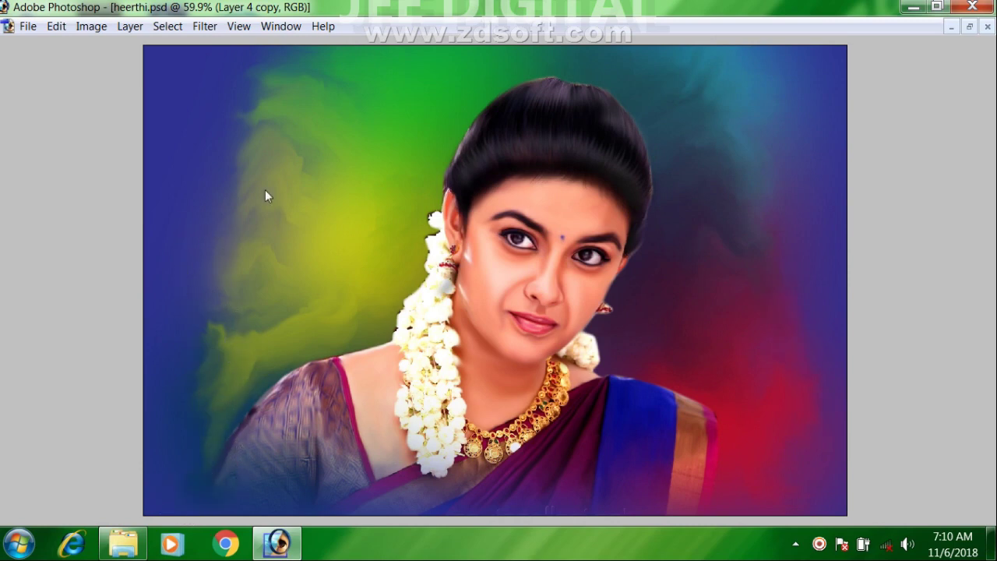
left_click_drag(230, 136, 225, 189)
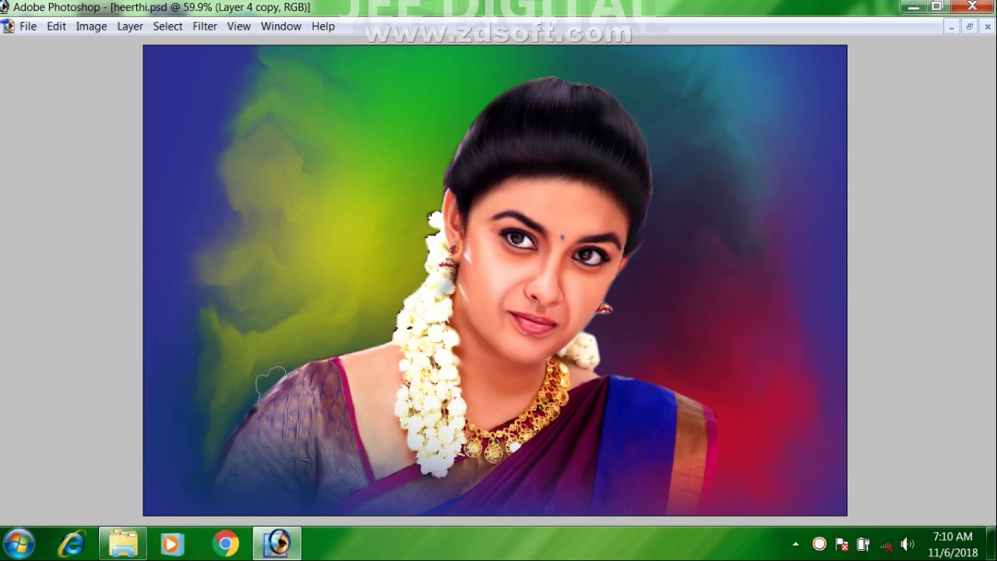
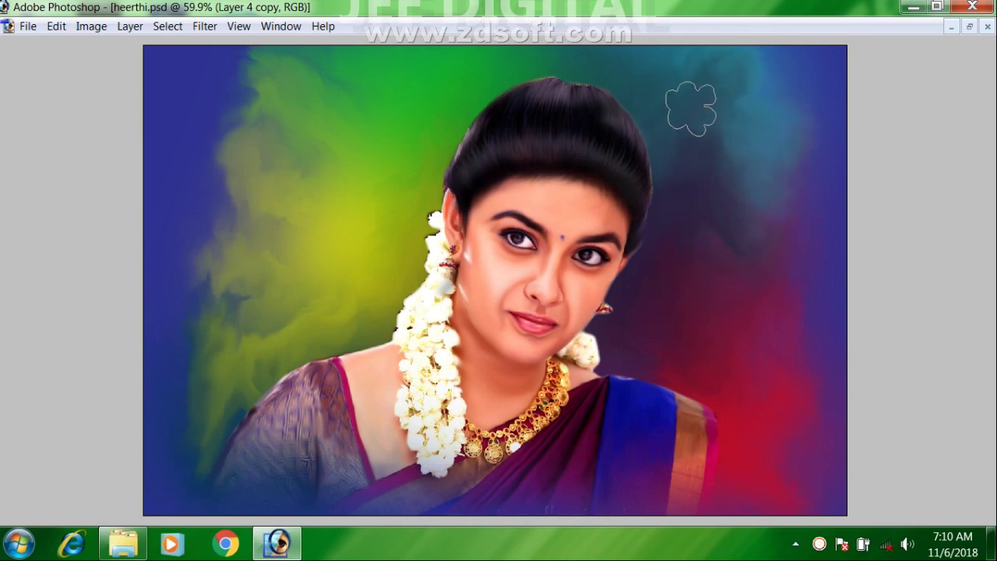
Step: Show the Layers and Swatches panels and fill the Background layer with white
key("F7")
scroll(906, 296, "down", 1)
left_click(907, 297)
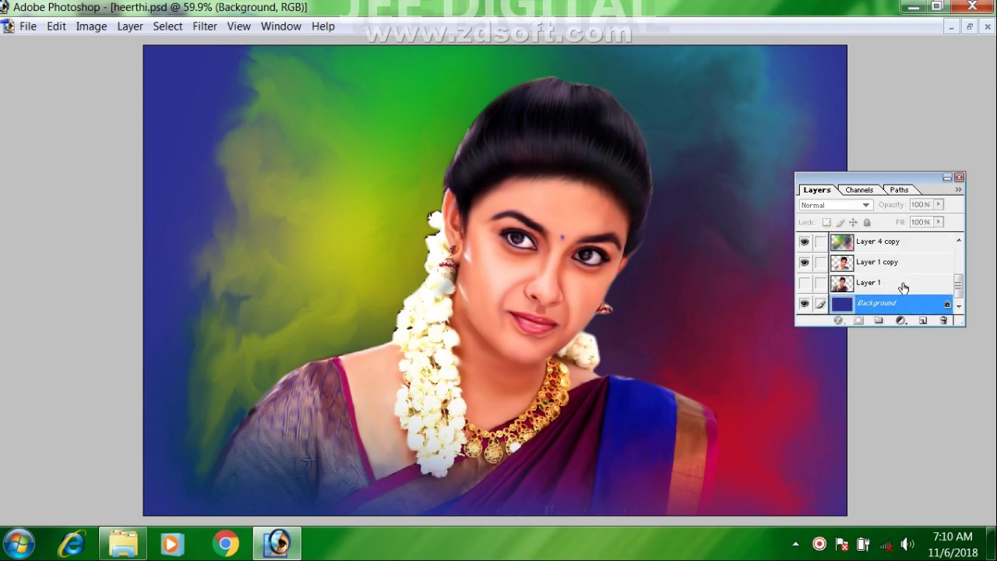
key("F6")
left_click(898, 116)
key("alt+BackSpace")
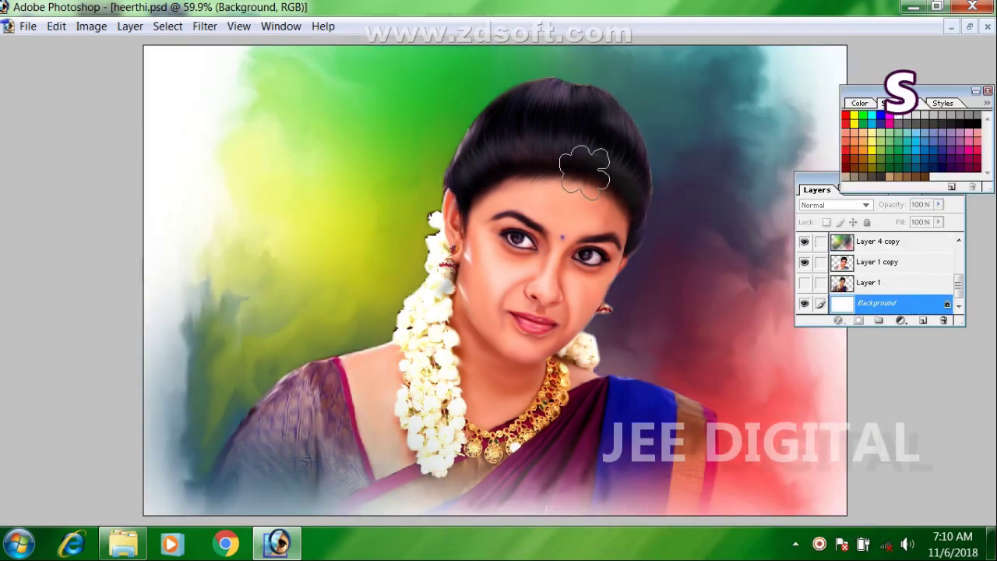
Step: Fit the image in view and resize Layer 4 copy so its colours extend past the canvas's right edge
key("ctrl+0")
left_click(890, 242)
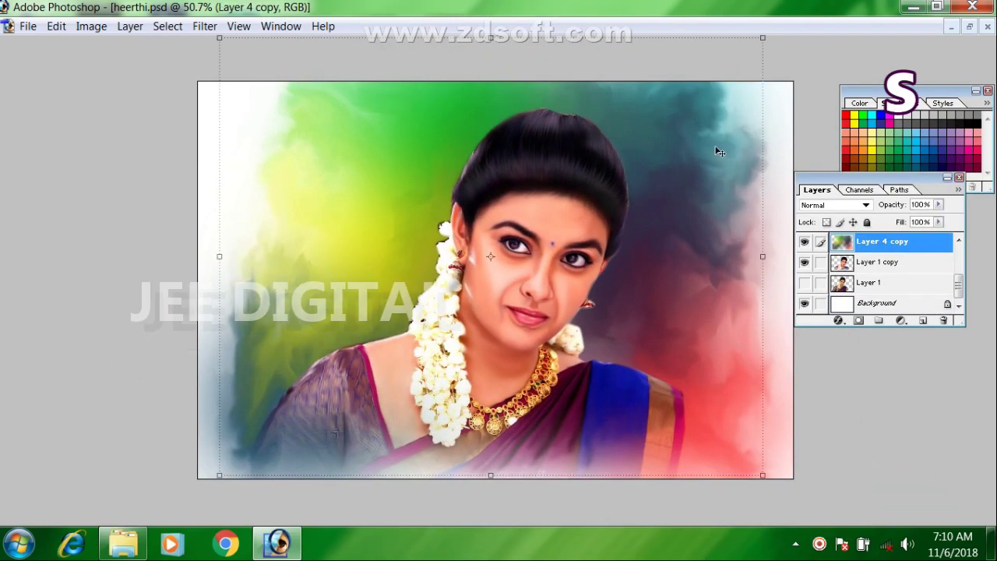
left_click_drag(765, 474, 730, 434)
left_click_drag(672, 344, 662, 385)
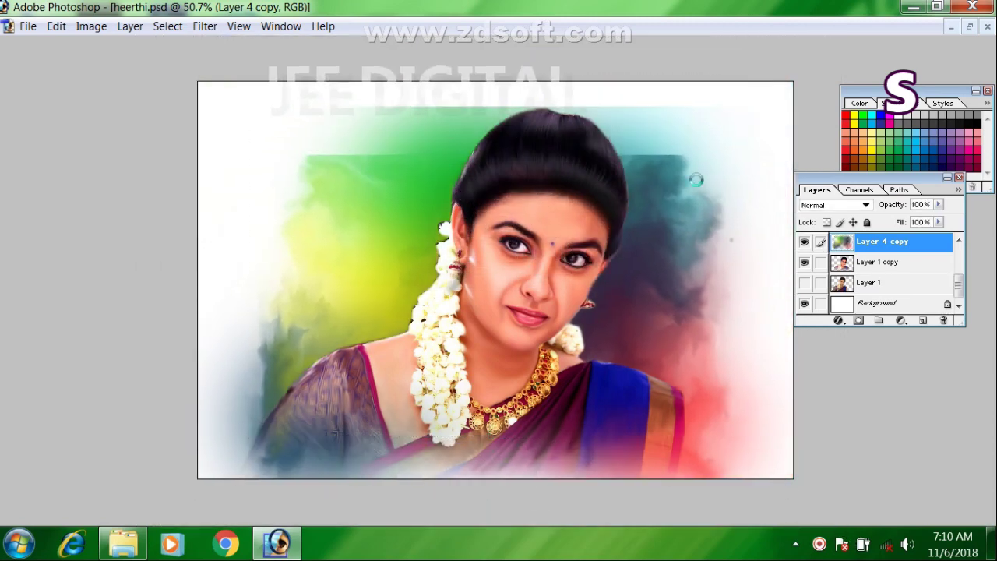
left_click_drag(725, 115, 860, 58)
key("Return")
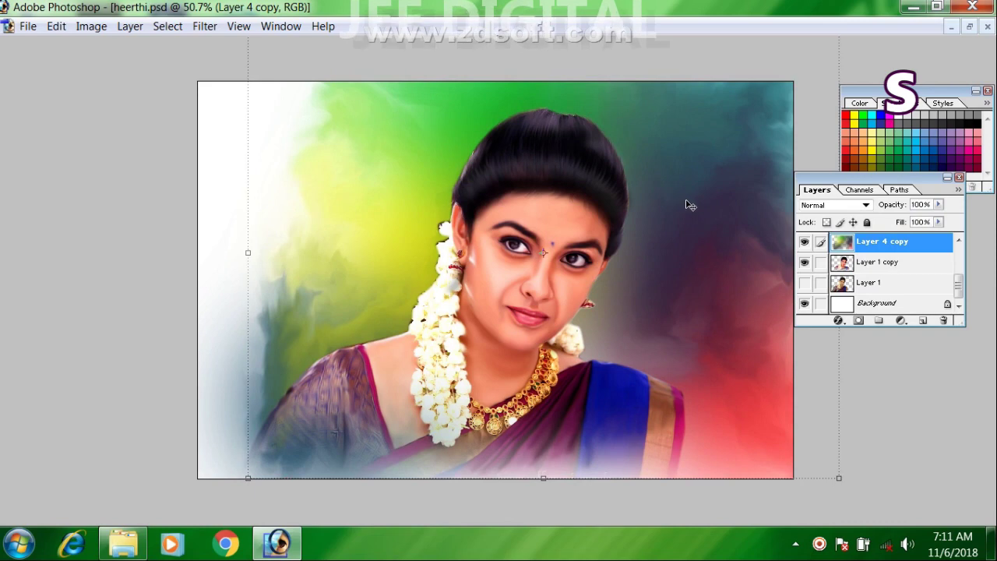
Step: Duplicate Layer 4 copy over the canvas's left half, then reshape and soften the duplicate to blend it into the backdrop
left_click_drag(689, 199, 298, 187)
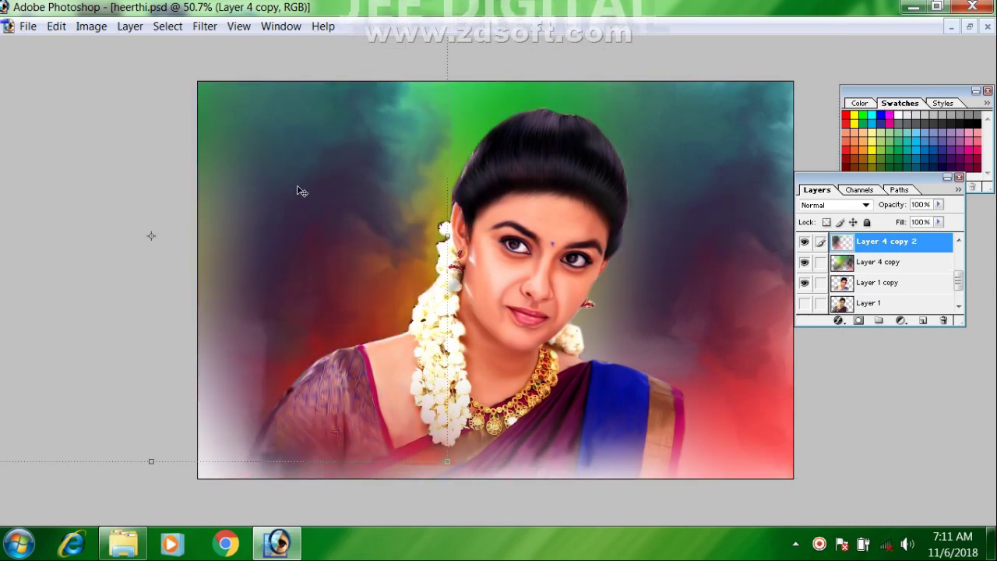
mouse_move(381, 170)
left_mouse_down()
mouse_move(452, 296)
mouse_move(458, 210)
mouse_move(322, 426)
mouse_move(413, 436)
left_mouse_up()
mouse_move(319, 268)
left_mouse_down()
mouse_move(389, 283)
mouse_move(471, 155)
mouse_move(430, 270)
mouse_move(378, 279)
left_mouse_up()
key("e")
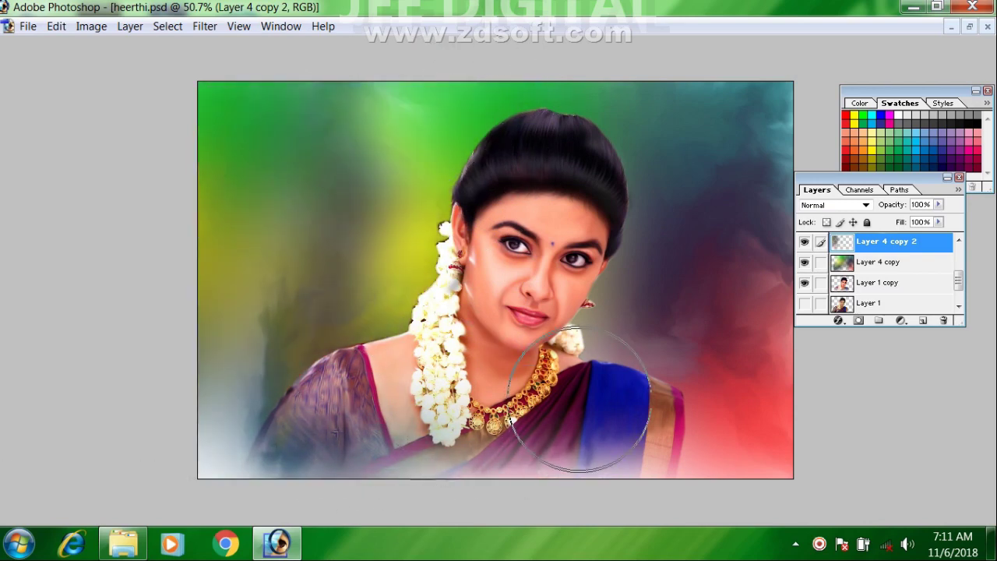
scroll(568, 361, "down", 2)
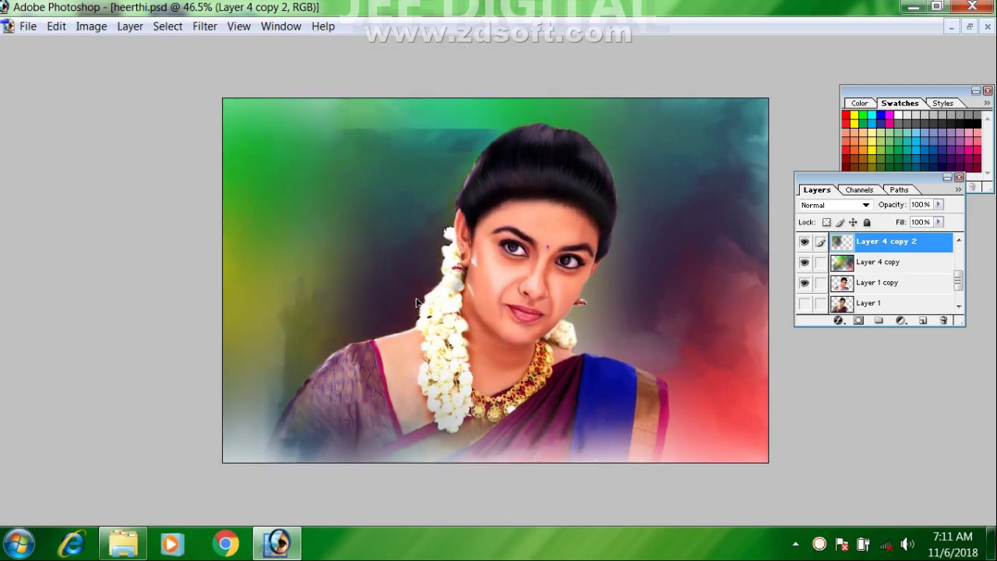
left_click_drag(312, 86, 309, 39)
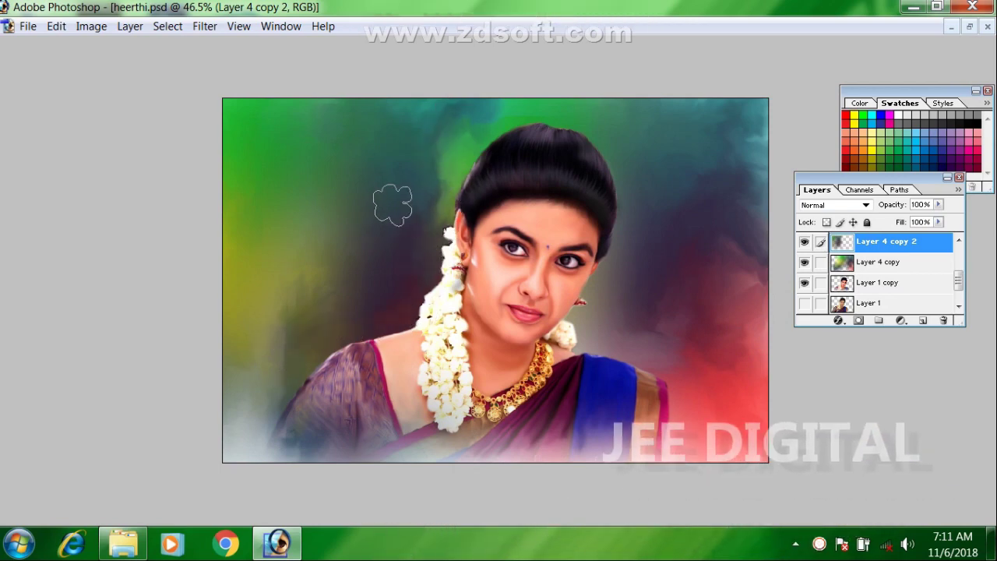
Step: Show the tool options and try a 175 px elliptical brush tip with an adjusted brush setting for the Smudge tool
left_click(282, 26)
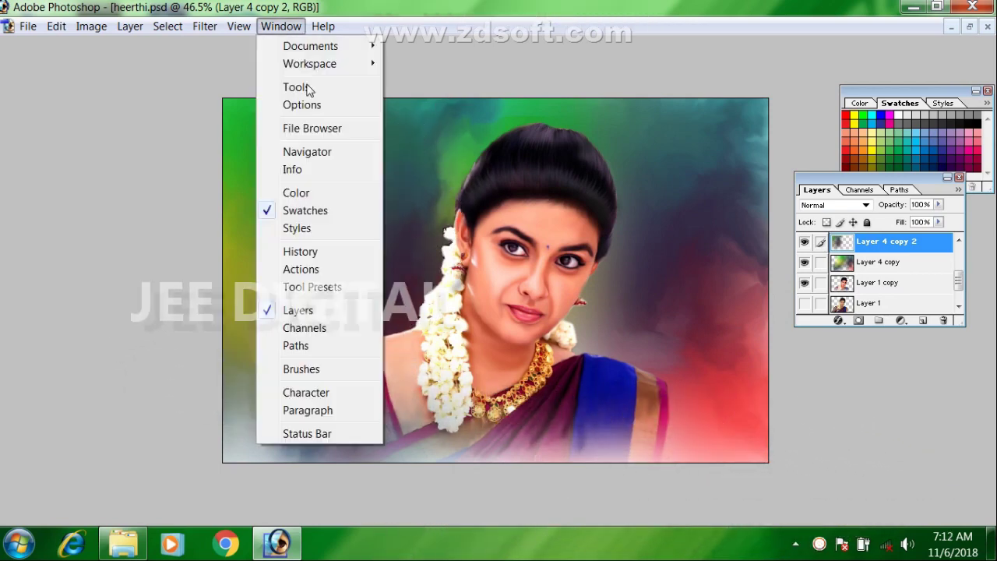
left_click(300, 102)
right_click(342, 125)
double_click(397, 216)
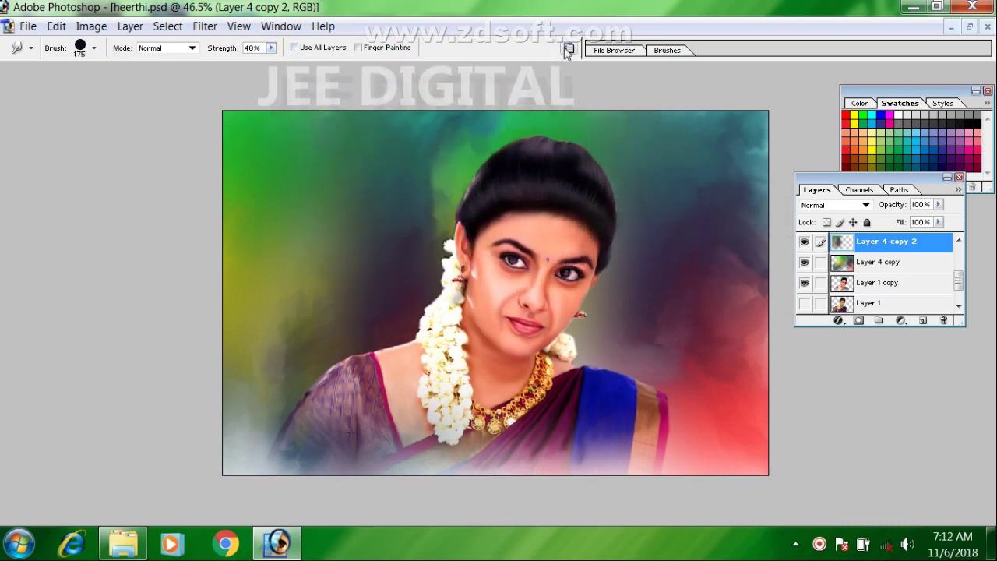
left_click(667, 50)
left_click_drag(759, 278, 737, 278)
left_click(379, 217)
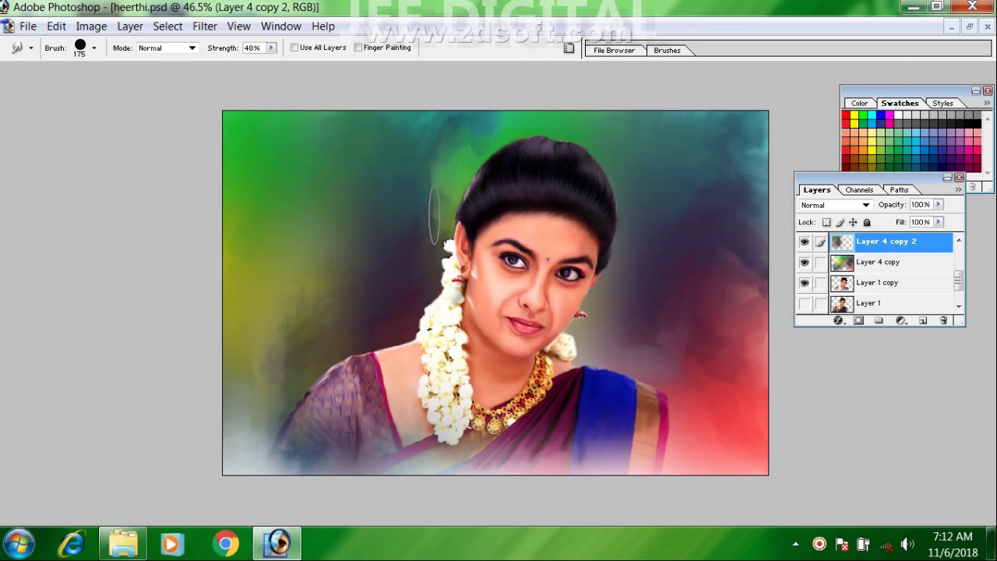
Step: Switch the Smudge tool to a ragged 150 px brush tip and adjust its brush settings
right_click(380, 191)
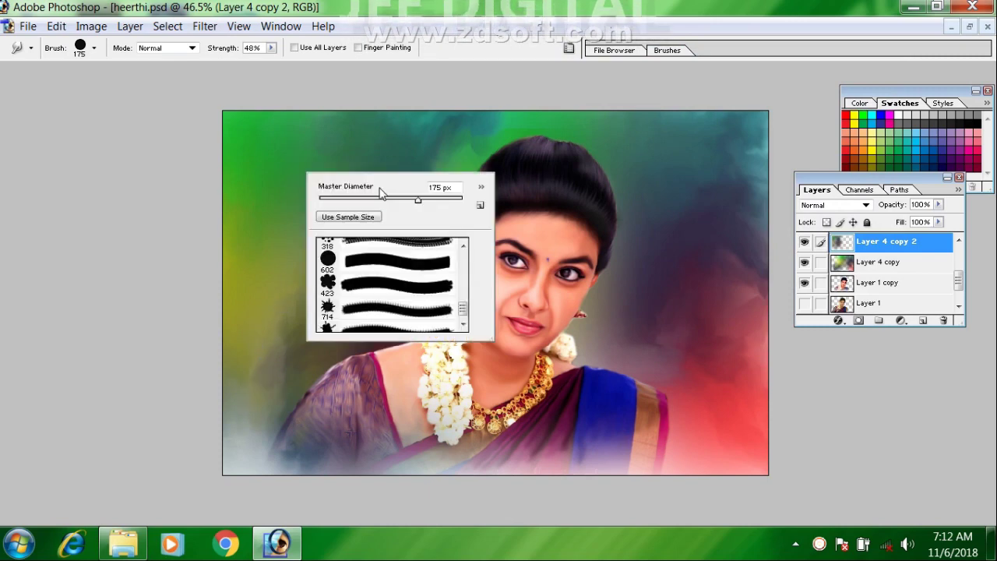
scroll(382, 272, "down", 3)
left_click(405, 289)
left_click(258, 206)
key("bracketleft")
key("bracketleft")
key("bracketleft")
key("bracketleft")
key("bracketleft")
key("bracketleft")
key("bracketleft")
key("bracketleft")
left_click(570, 51)
left_click_drag(760, 277, 741, 277)
left_click(364, 229)
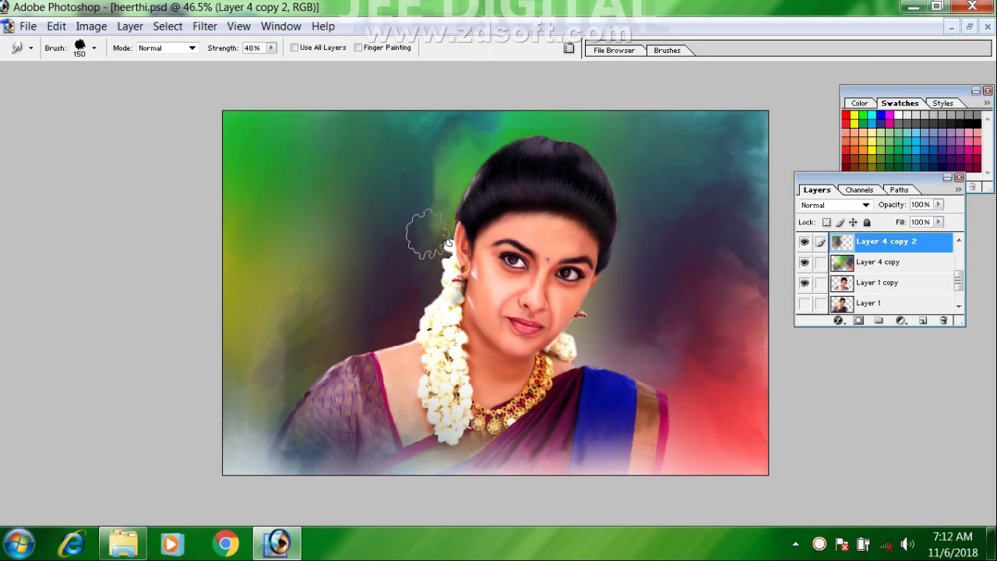
Step: Smudge the green backdrop beside the woman's hair on Layer 4 copy 2, and soften that layer with a Gaussian Blur
left_click_drag(438, 169, 402, 247)
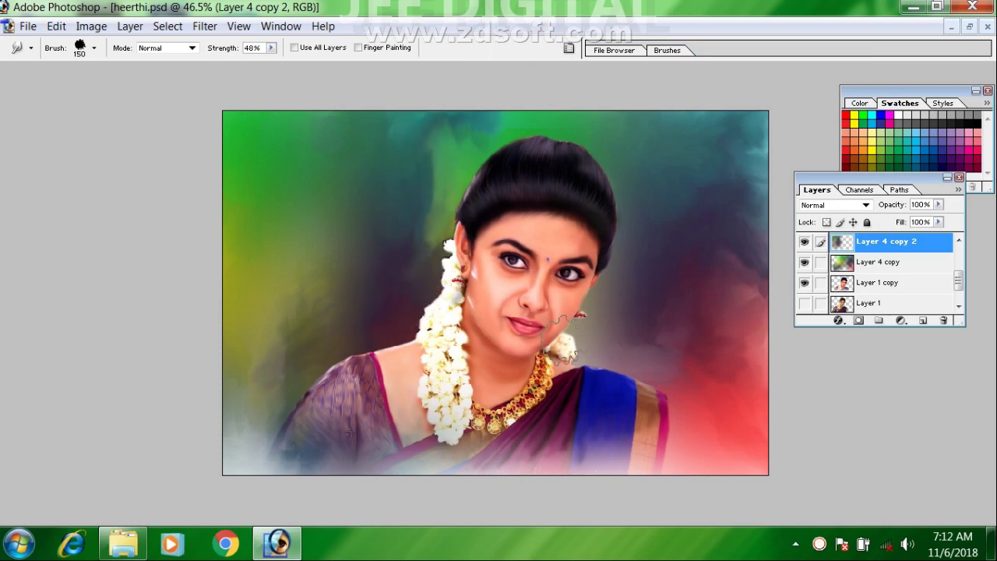
left_click(207, 26)
left_click(467, 181)
left_click_drag(473, 377, 454, 381)
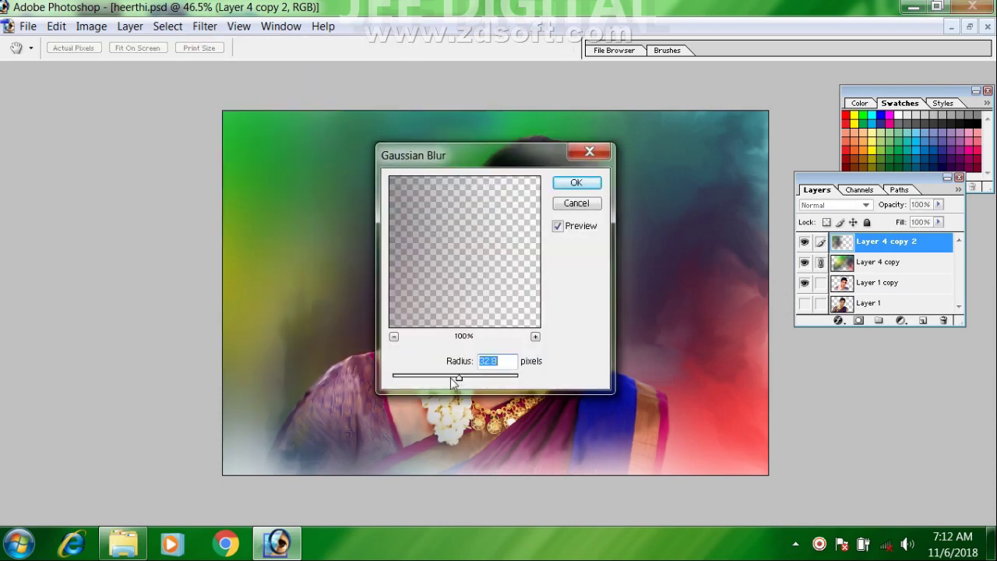
left_click(577, 182)
key("alt+bracketleft")
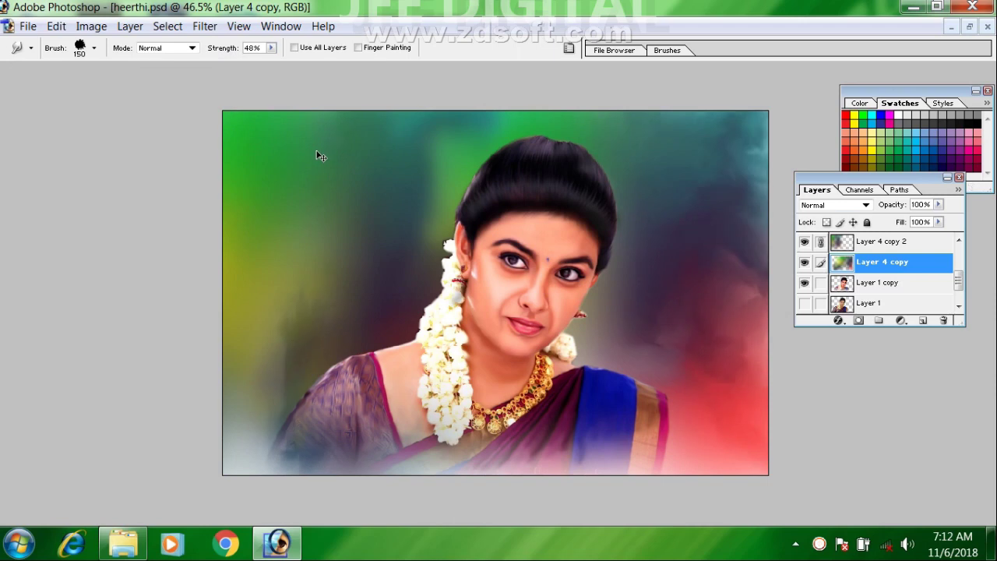
key("v")
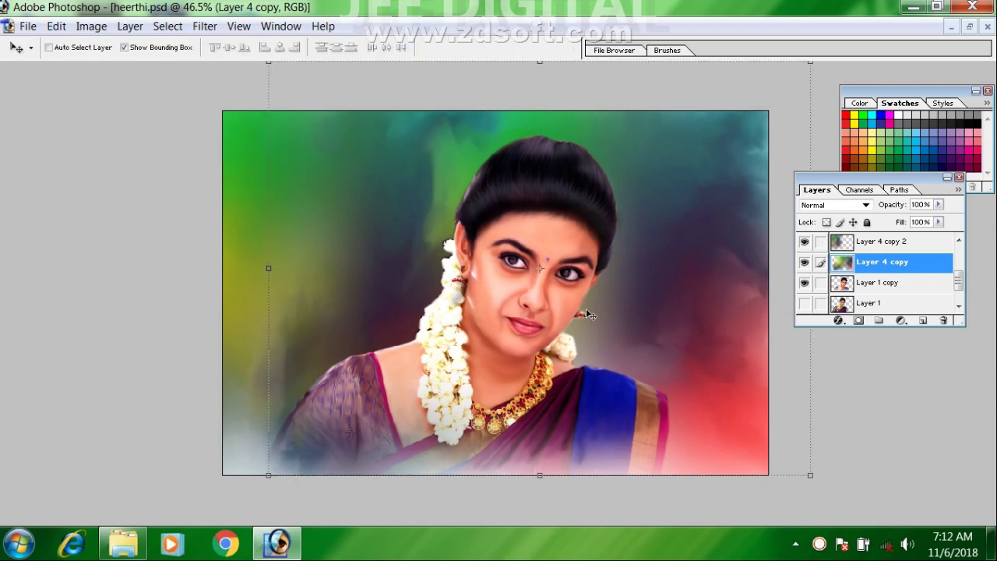
Step: Duplicate Layer 1 copy and turn the original beneath it solid black by setting its lightness to -100
left_click(879, 288)
key("ctrl+j")
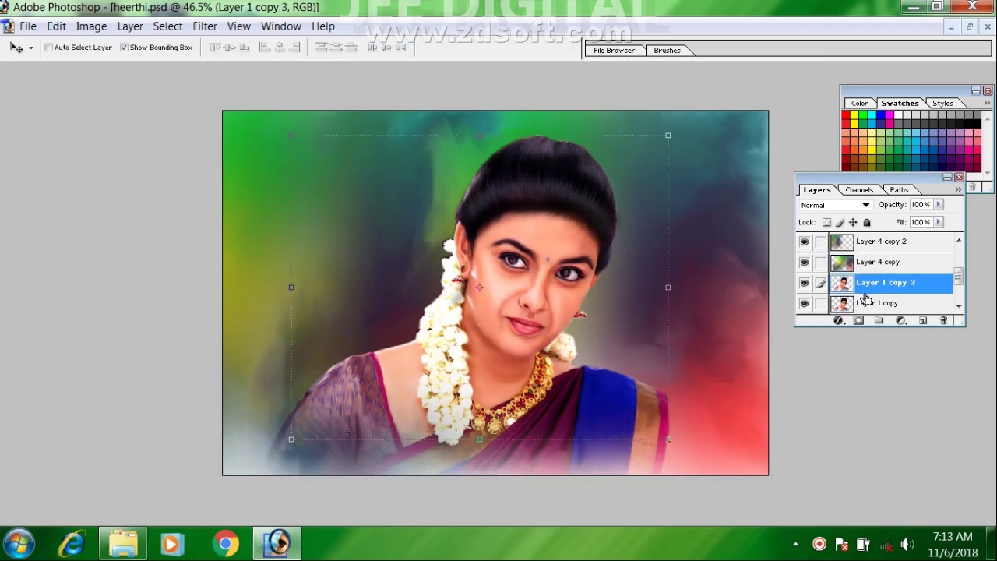
left_click(873, 305)
key("ctrl+u")
left_click_drag(465, 301, 382, 301)
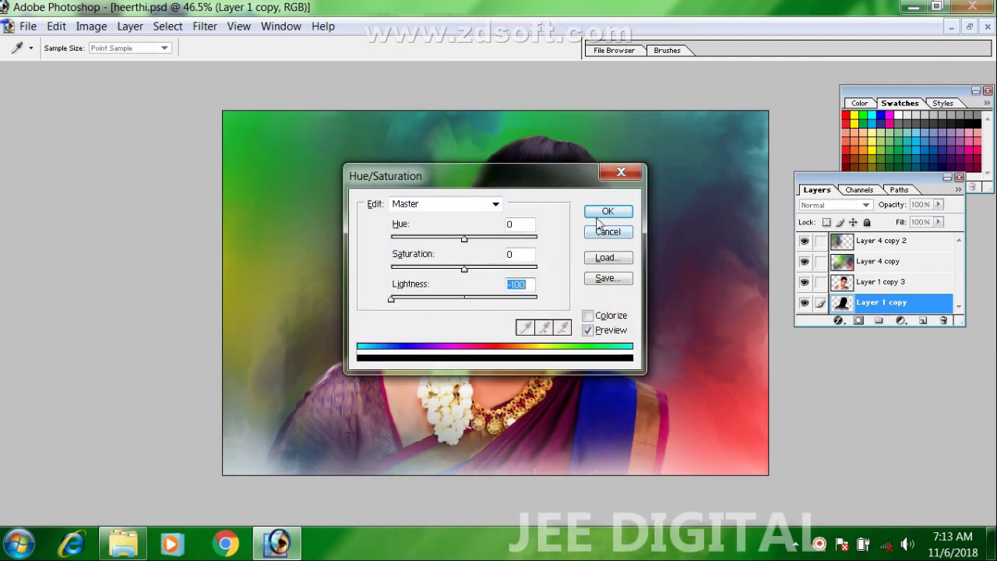
left_click(606, 214)
Step: Offset the black silhouette on Layer 1 copy towards the garland side of the portrait
key("shift+Left")
key("shift+Left")
key("shift+Left")
key("shift+Left")
key("shift+Left")
key("shift+Left")
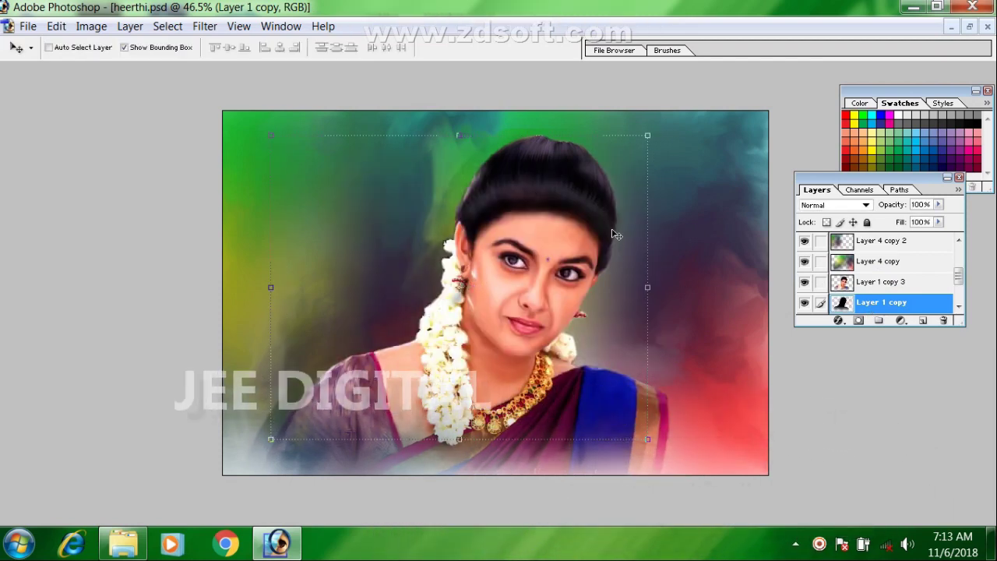
left_click(873, 281)
scroll(892, 279, "down", 2)
left_click(885, 270)
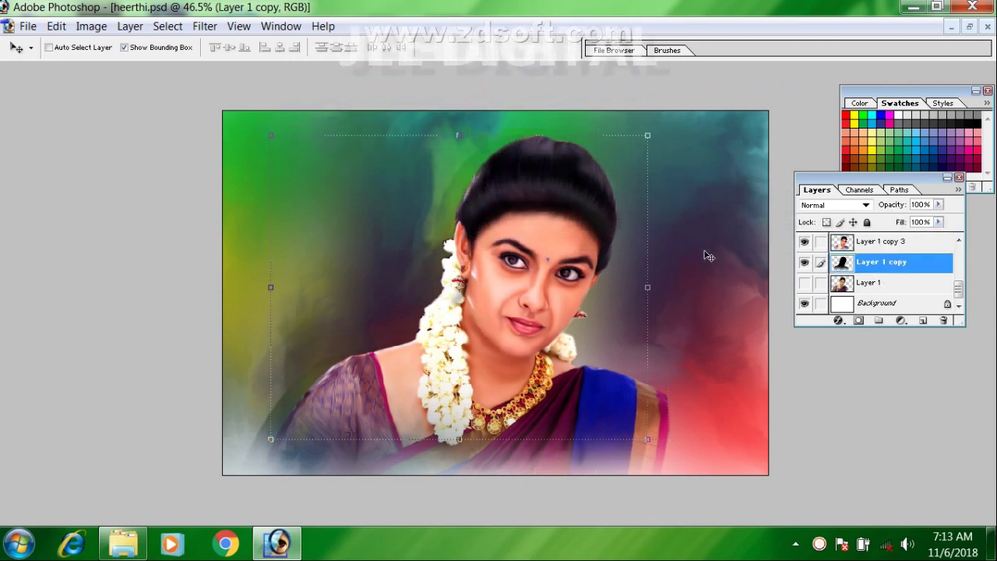
Step: Load the black silhouette's outline as a selection, move Layer 1 copy above Layer 4 copy 2, and deselect
left_click(843, 265, "ctrl")
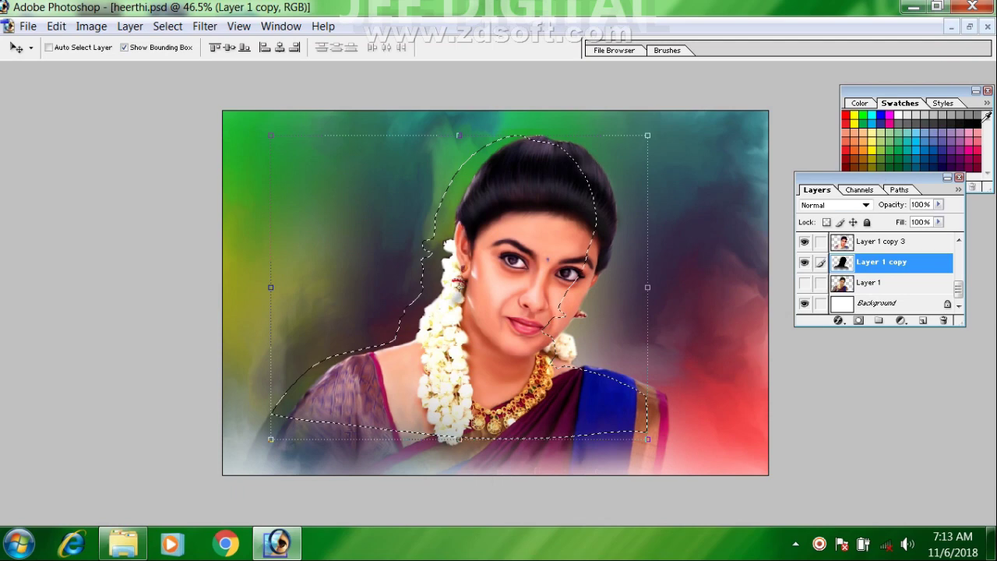
left_click(922, 121)
left_click_drag(866, 264, 887, 248)
scroll(887, 248, "up", 3)
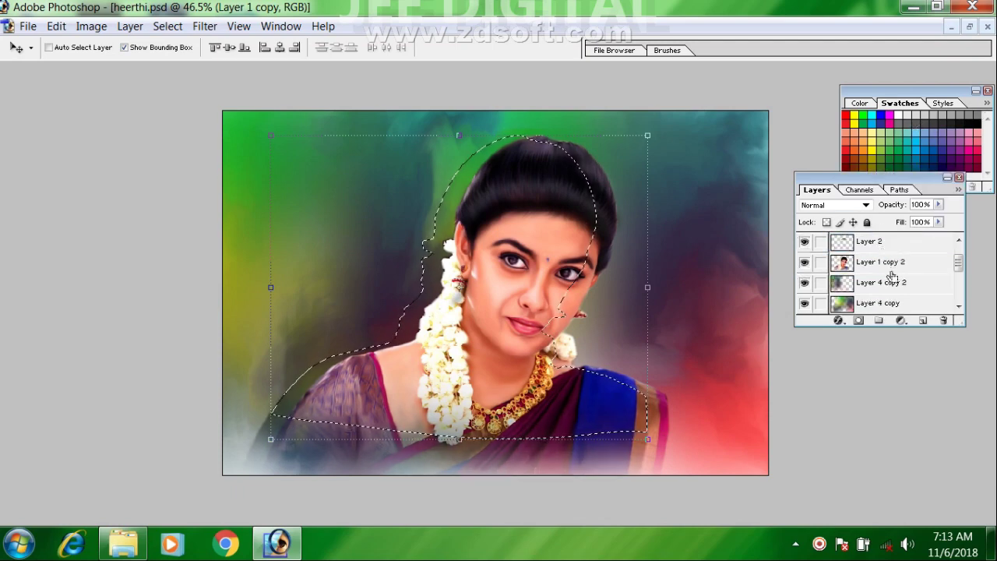
left_click(892, 282)
scroll(892, 282, "down", 2)
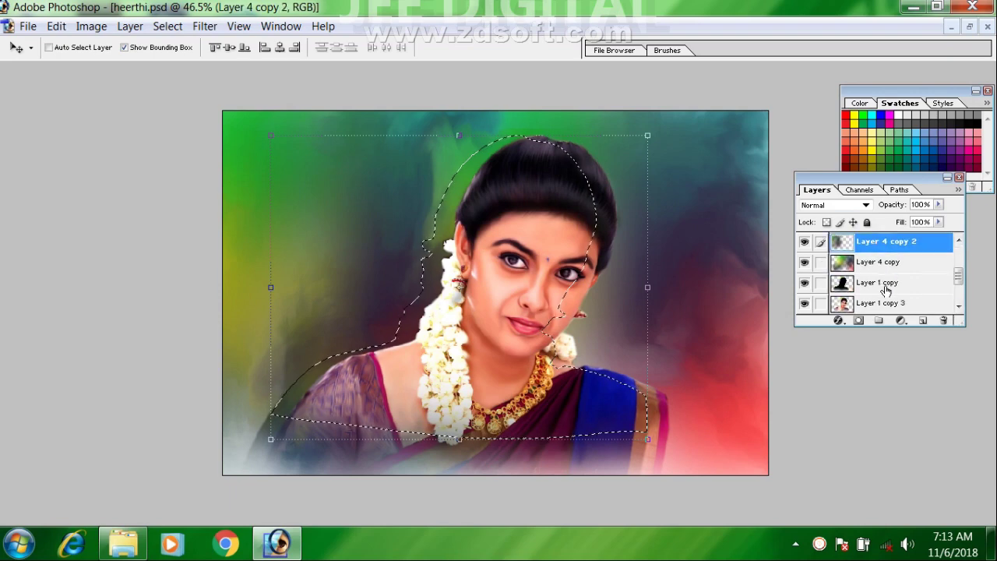
left_click(888, 283)
left_click_drag(888, 282, 885, 239)
key("ctrl+d")
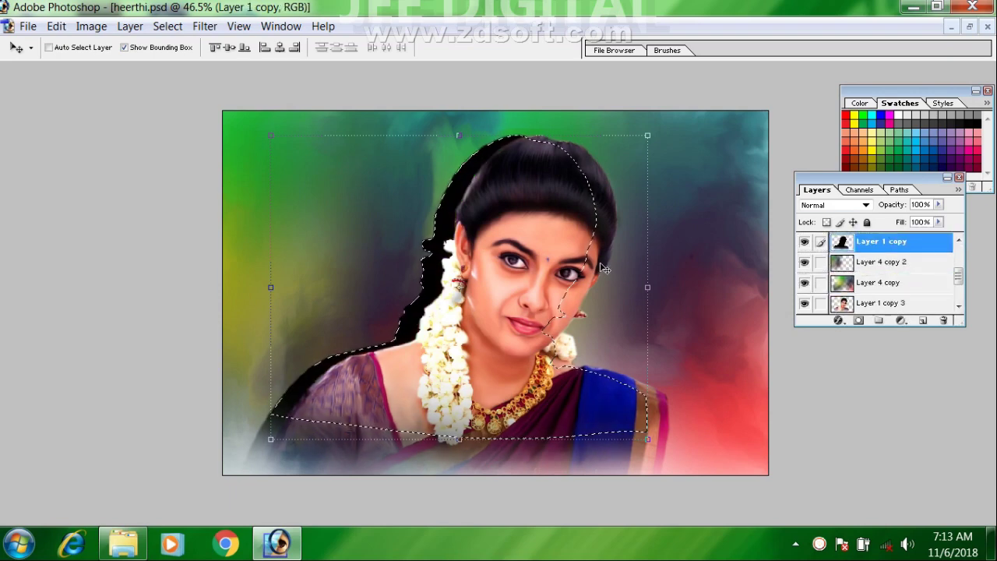
Step: Shift the black silhouette to the right so it shows as a shadow along the hair and blue shoulder
key("shift+Right")
key("shift+Right")
key("shift+Right")
key("shift+Right")
key("shift+Right")
key("shift+Right")
key("shift+Right")
key("shift+Right")
key("shift+Right")
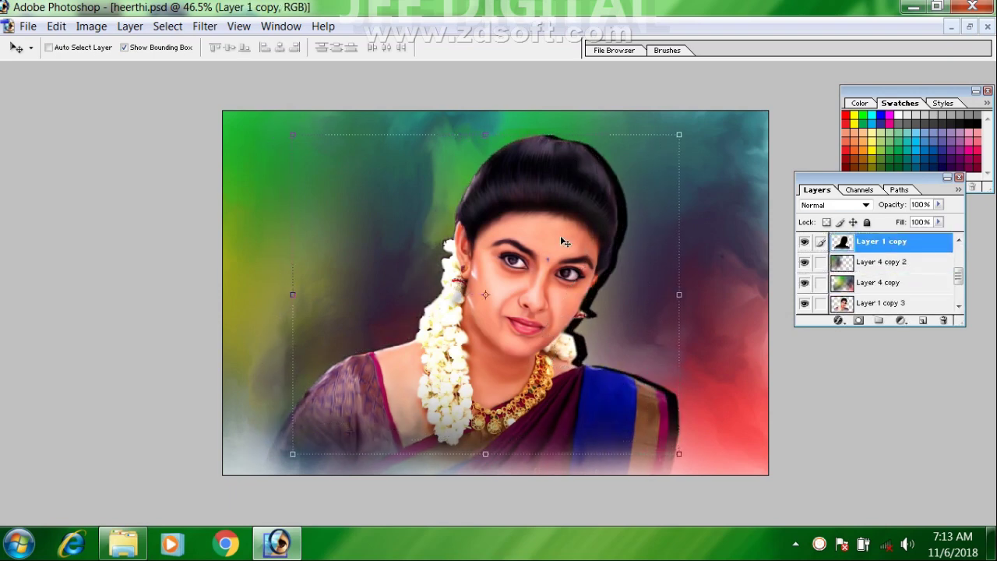
Step: Soften the black silhouette behind the portrait into a diffuse shadow with an adjusted Gaussian Blur
left_click(204, 26)
left_click(472, 180)
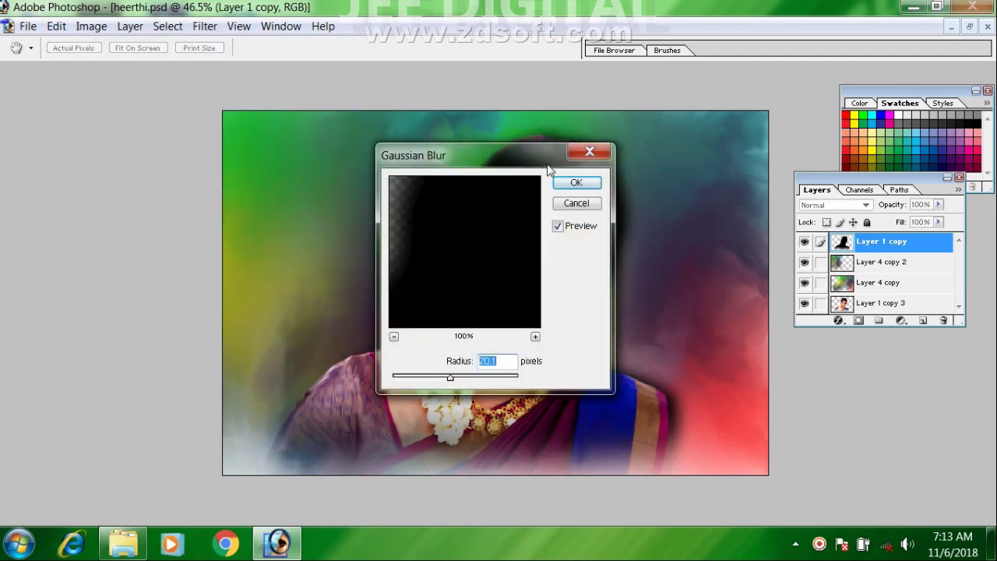
left_click_drag(510, 156, 343, 91)
left_click(295, 314)
left_click(410, 118)
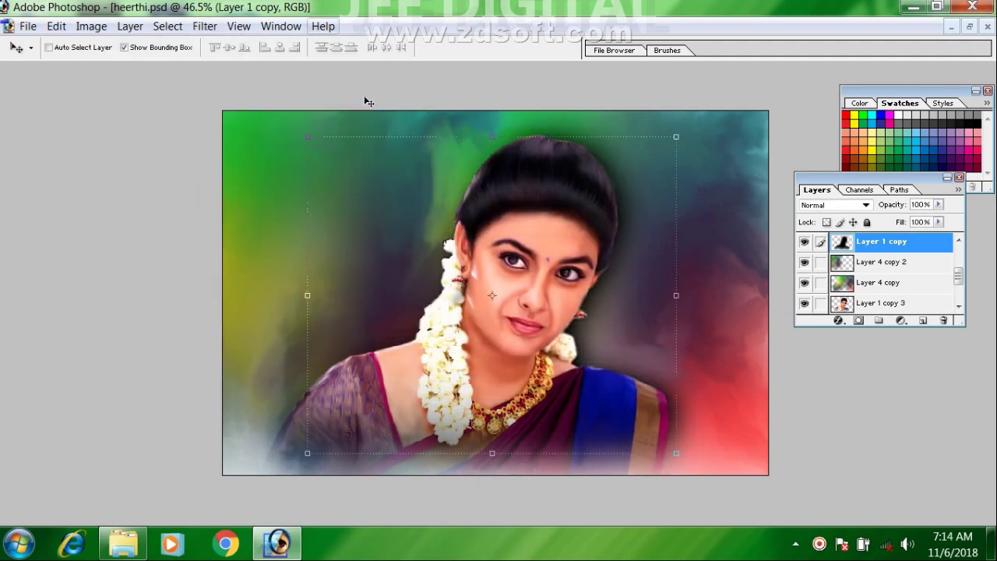
scroll(663, 303, "up", 3)
scroll(664, 303, "down", 3)
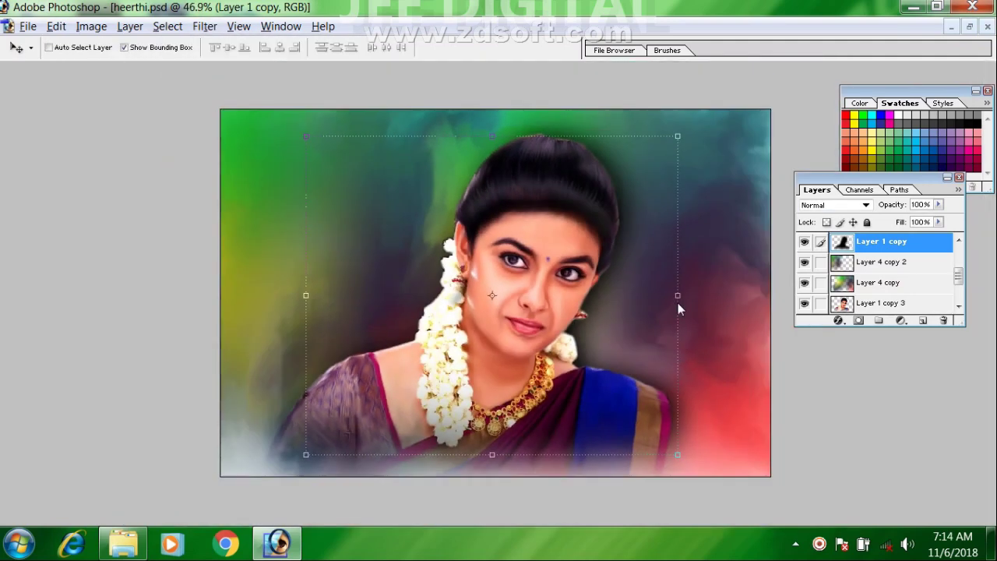
Step: Add a new layer above Layer 1 copy 2 and select the woman's outline to confine the brush painting
left_click(887, 301)
left_click(924, 322)
scroll(913, 309, "up", 1)
left_click(893, 285)
left_click(921, 323)
left_click(842, 302, "ctrl")
key("b")
scroll(570, 288, "up", 6)
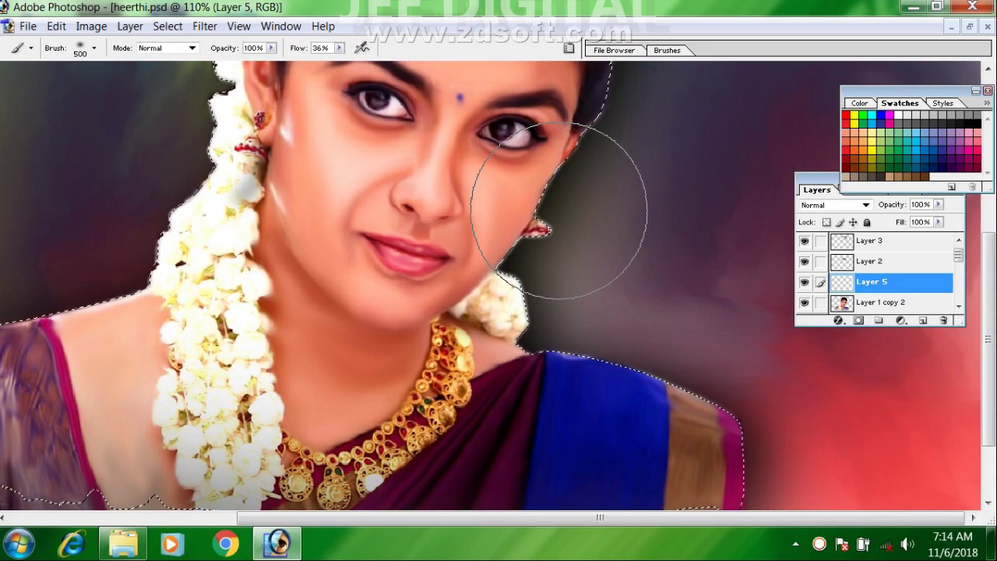
Step: Paint pink blush over both cheeks with a soft 175 px brush and set Layer 5 to Color blending
left_click(496, 202)
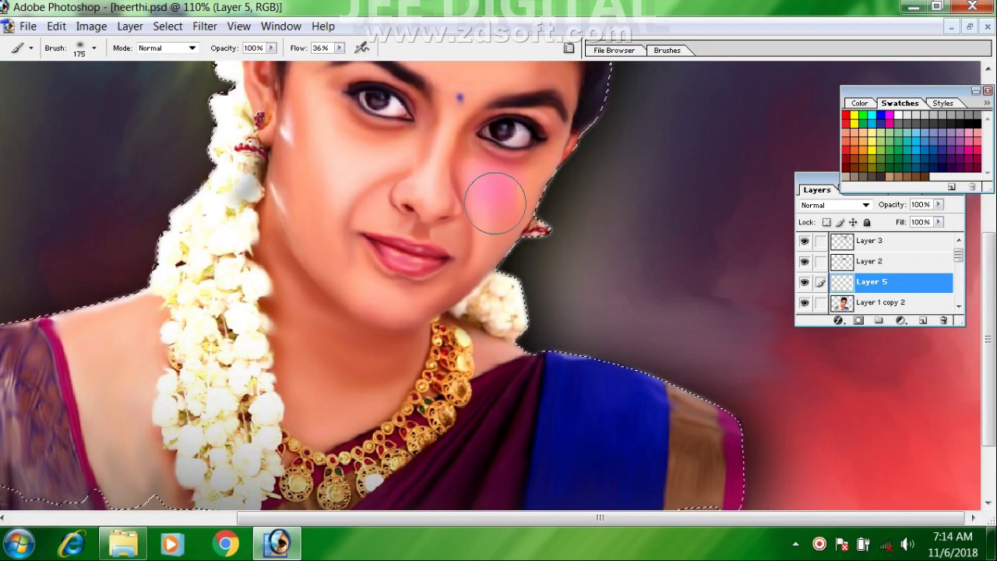
left_click(834, 204)
left_click(824, 431)
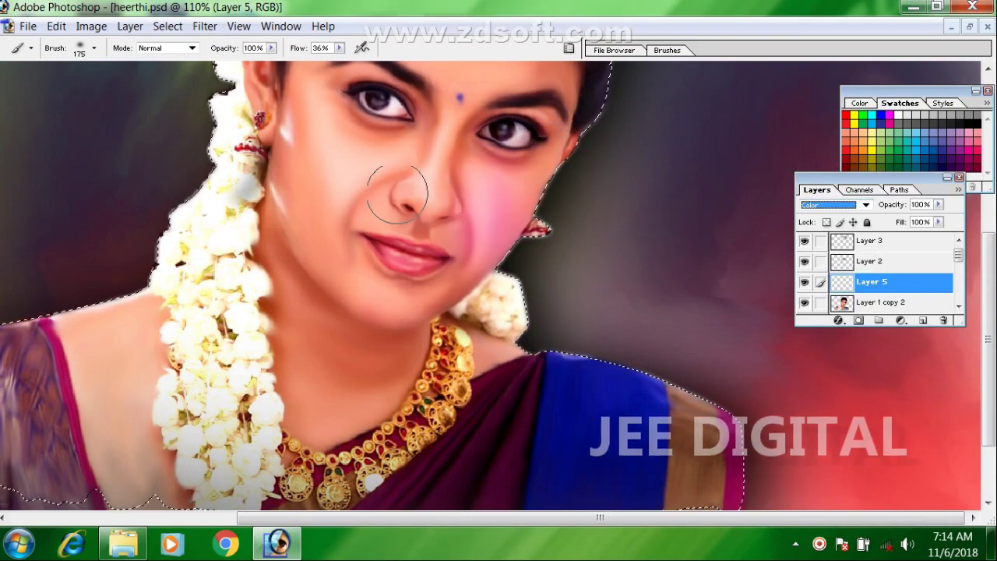
scroll(454, 158, "up", 3)
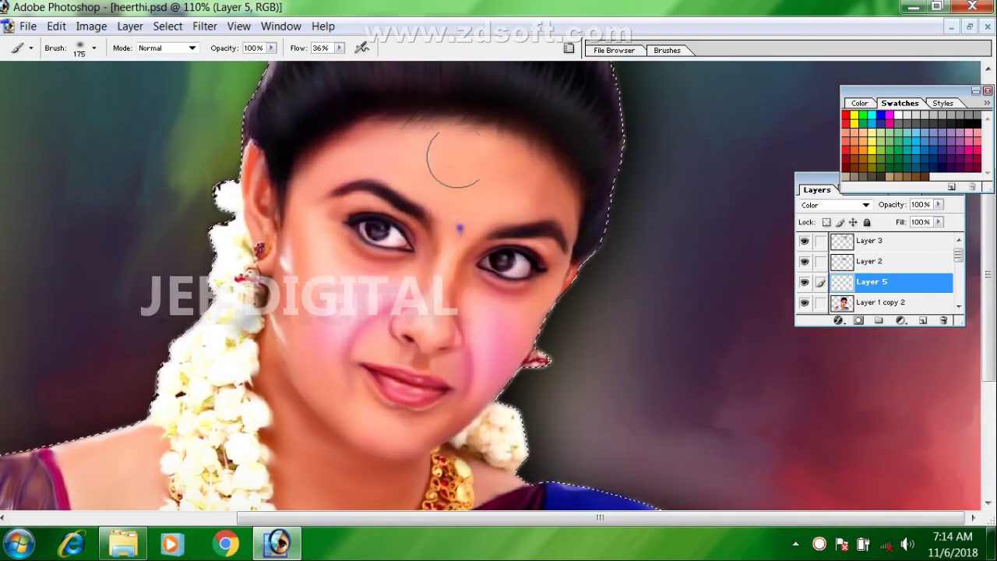
Step: Tint the side of the face beside the garland yellow on Layer 5
left_click(855, 115)
left_click_drag(302, 224, 307, 325)
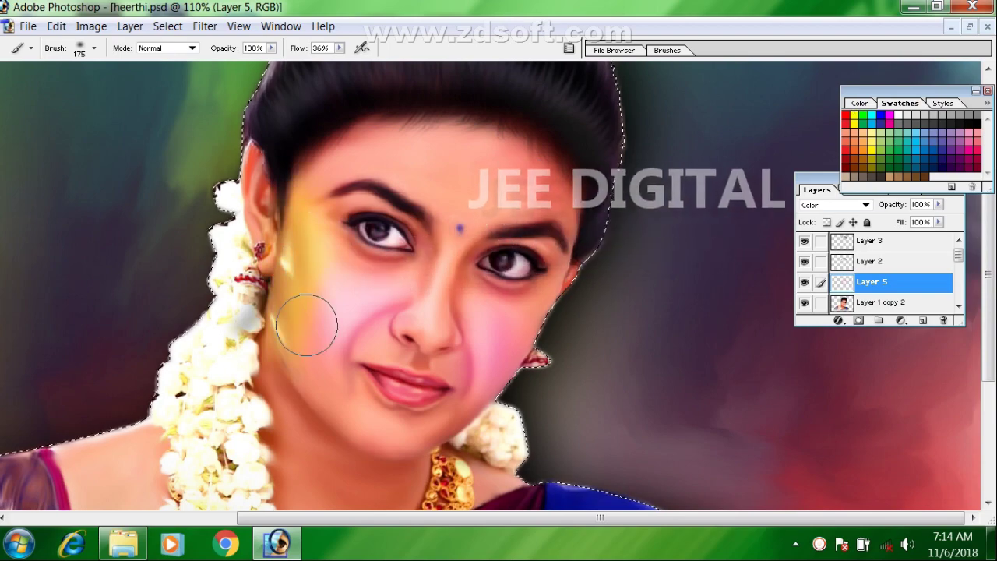
scroll(307, 326, "up", 4)
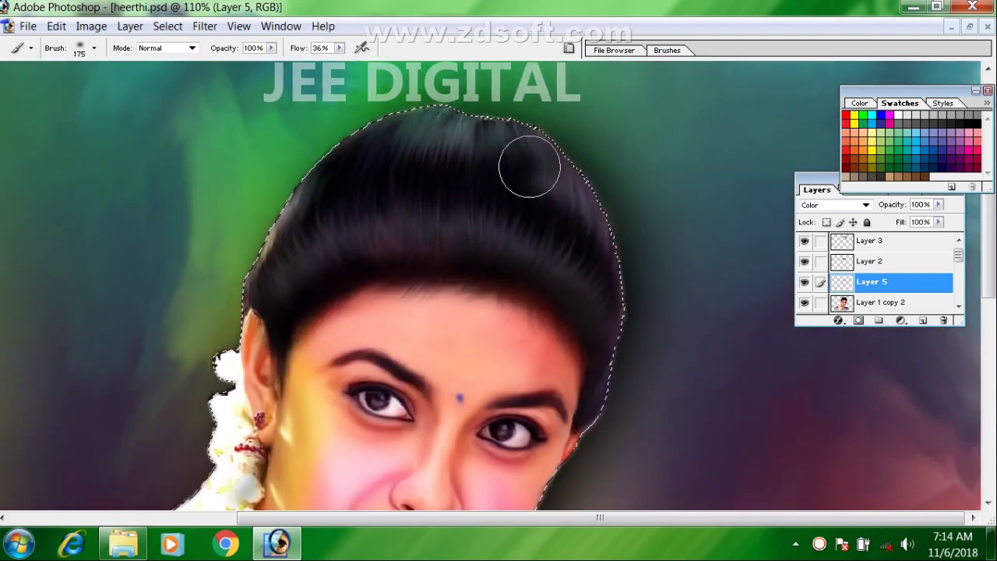
Step: Tint the hair's shadow-side edge blue and warm the garland-side cheek with red-orange on Layer 5
left_click_drag(598, 201, 604, 365)
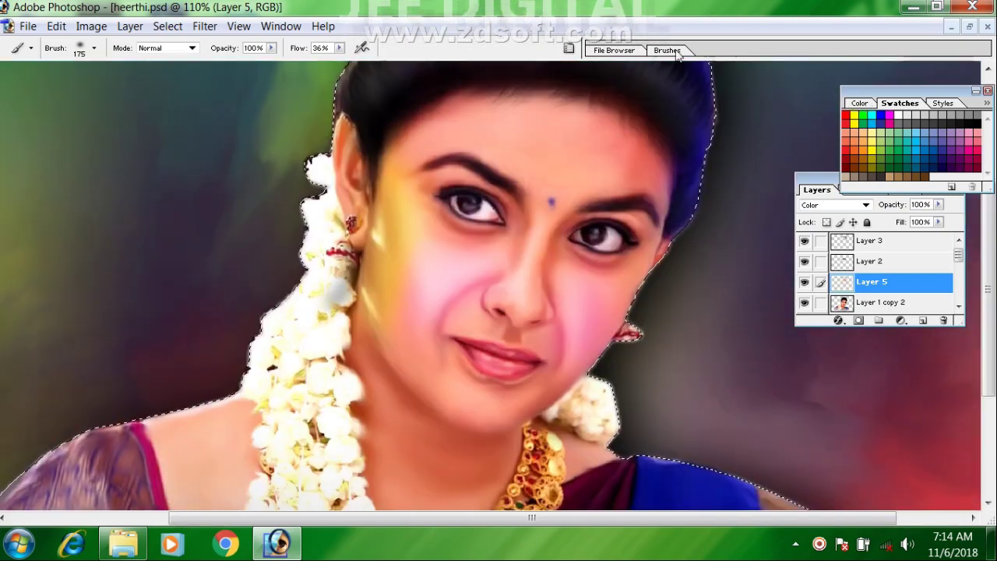
left_click_drag(638, 469, 588, 315)
left_click_drag(635, 261, 635, 454)
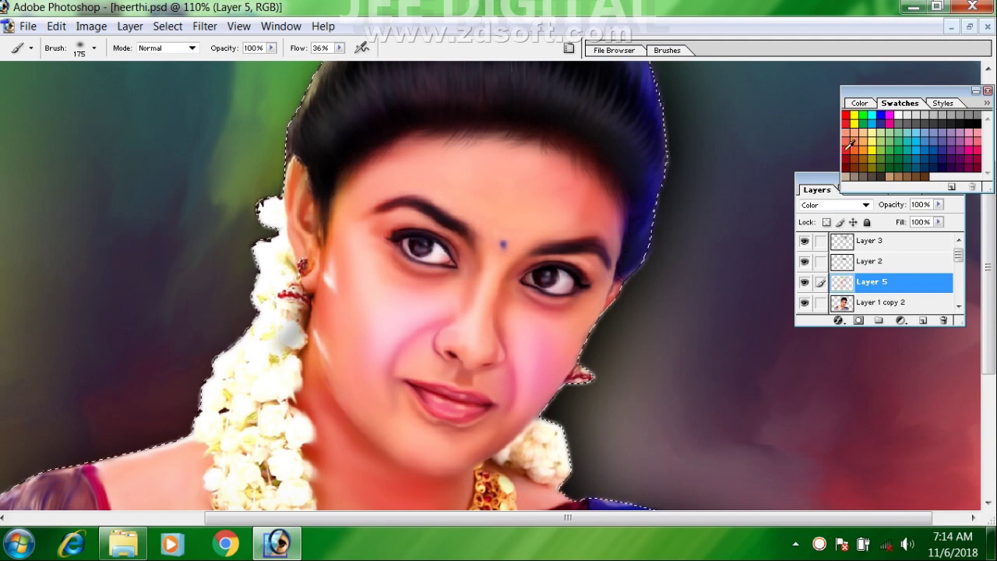
Step: Add olive-green and magenta tints across the hair on Layer 5, and clear the selection
left_click_drag(609, 138, 597, 283)
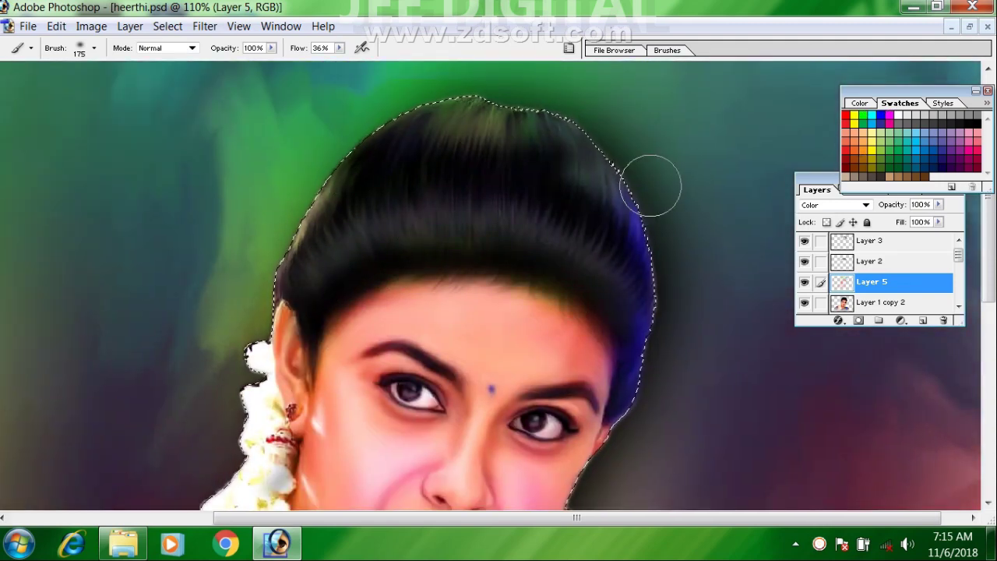
mouse_move(408, 145)
left_mouse_down()
mouse_move(384, 152)
mouse_move(647, 153)
mouse_move(669, 227)
mouse_move(746, 259)
mouse_move(613, 262)
left_mouse_up()
key("ctrl+0")
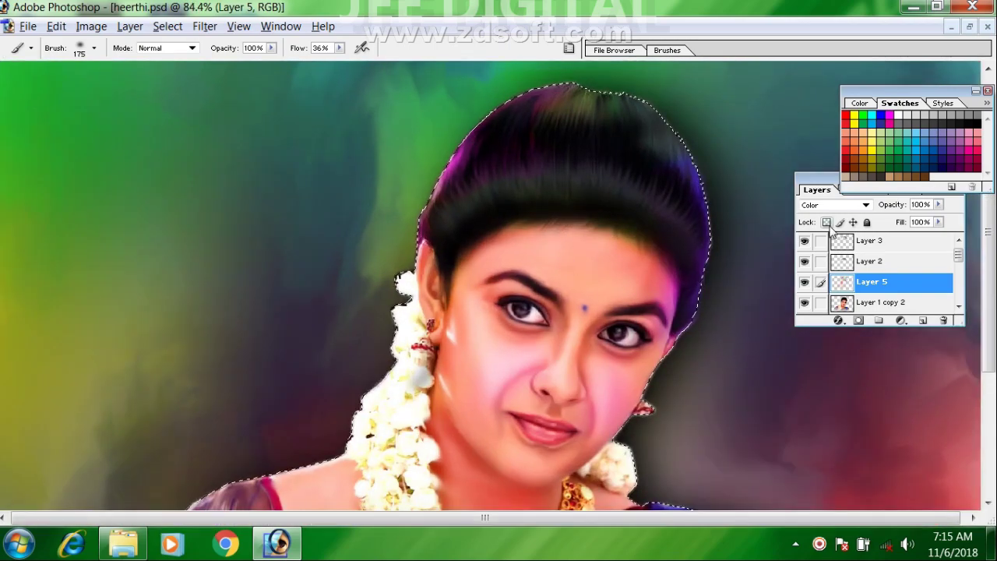
scroll(738, 229, "down", 1)
scroll(738, 230, "up", 3)
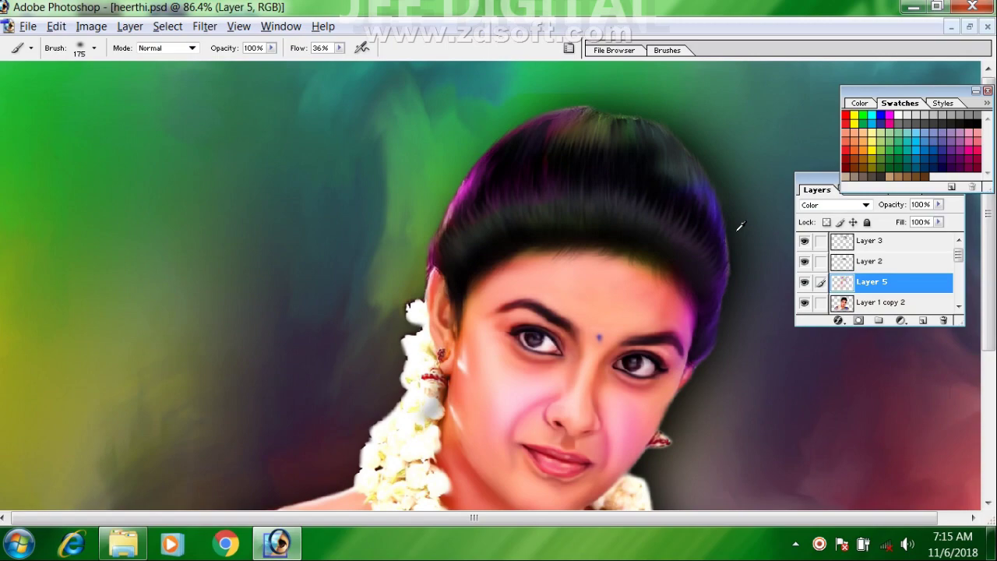
Step: Prepare the Burn tool at 29% midtone exposure on Layer 1 copy 2 for the eye nearer the garland
scroll(738, 227, "up", 2)
mouse_move(787, 437)
left_mouse_down()
mouse_move(241, 158)
mouse_move(244, 74)
left_mouse_up()
key("o")
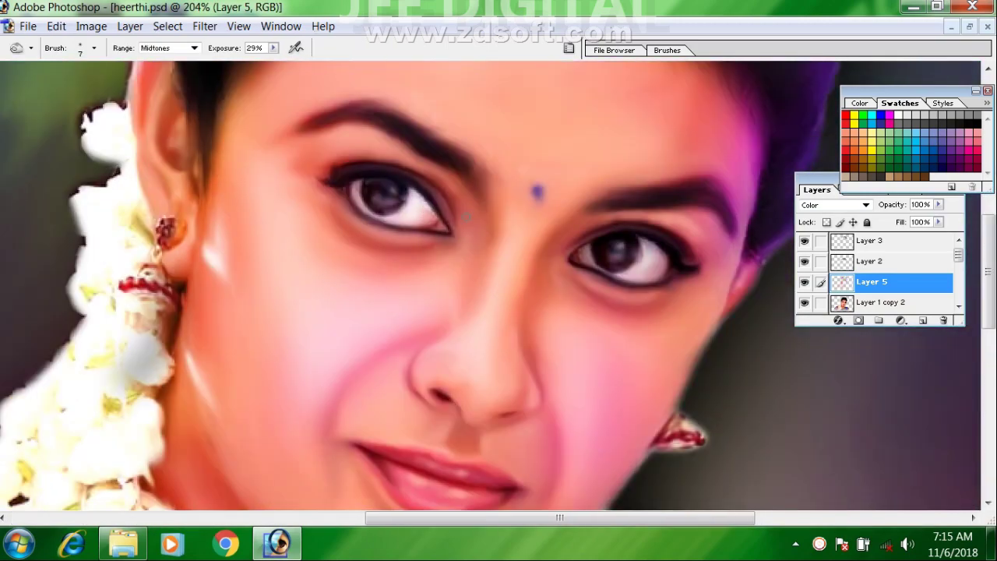
scroll(688, 364, "up", 5)
left_click_drag(865, 460, 133, 109)
left_click(568, 50)
left_click(503, 281)
left_click(889, 304)
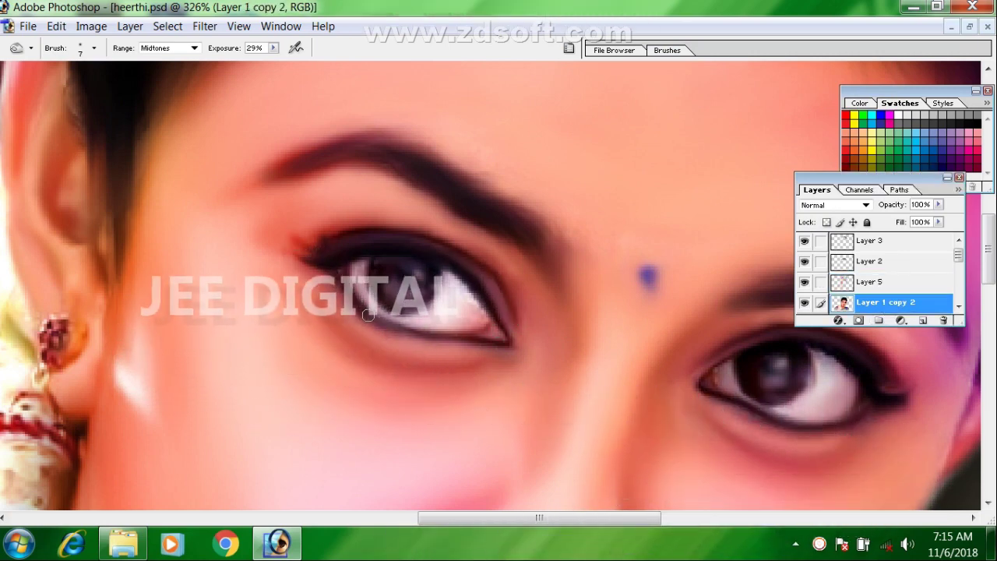
Step: Burn the lash lines of the eye farther from the garland and its eyebrow with a 6 to 7 px brush
left_click_drag(730, 399, 454, 294)
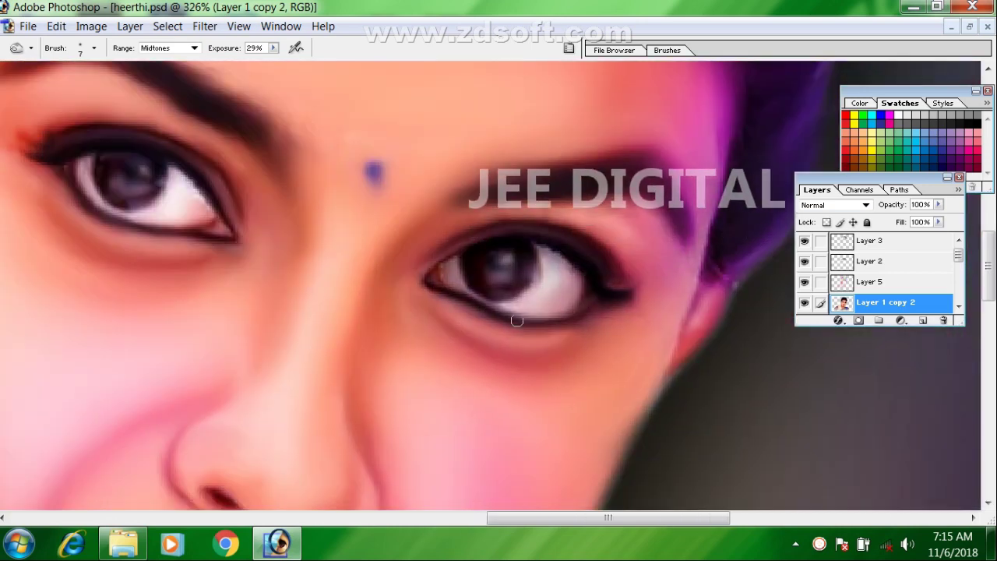
key("[")
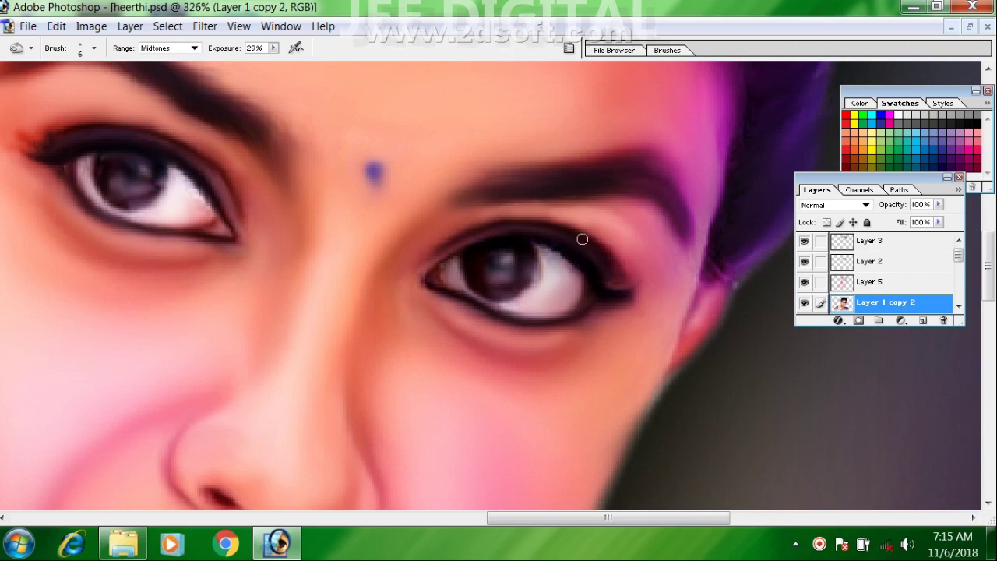
key("bracketright")
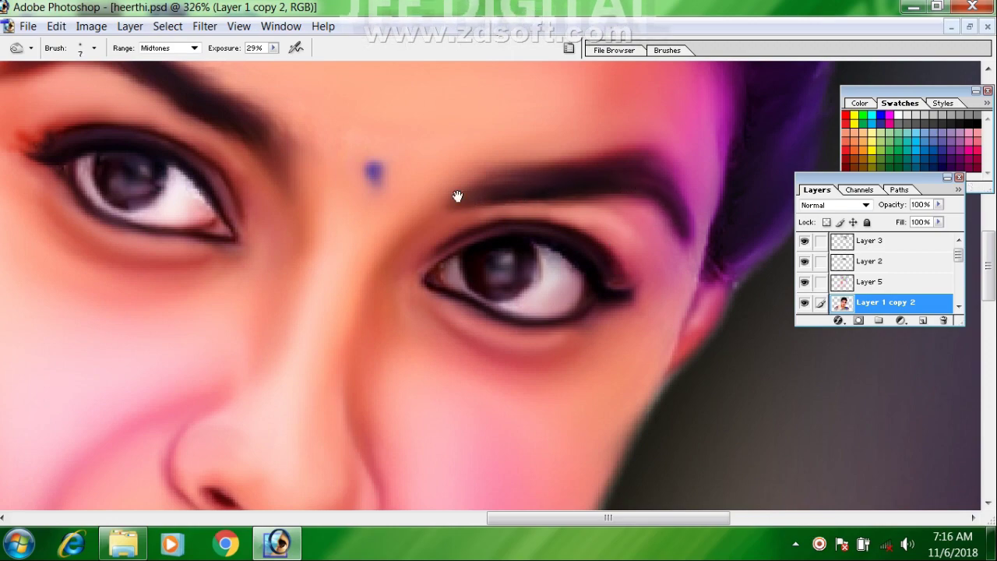
left_click_drag(458, 196, 652, 262)
left_click_drag(598, 80, 364, 67)
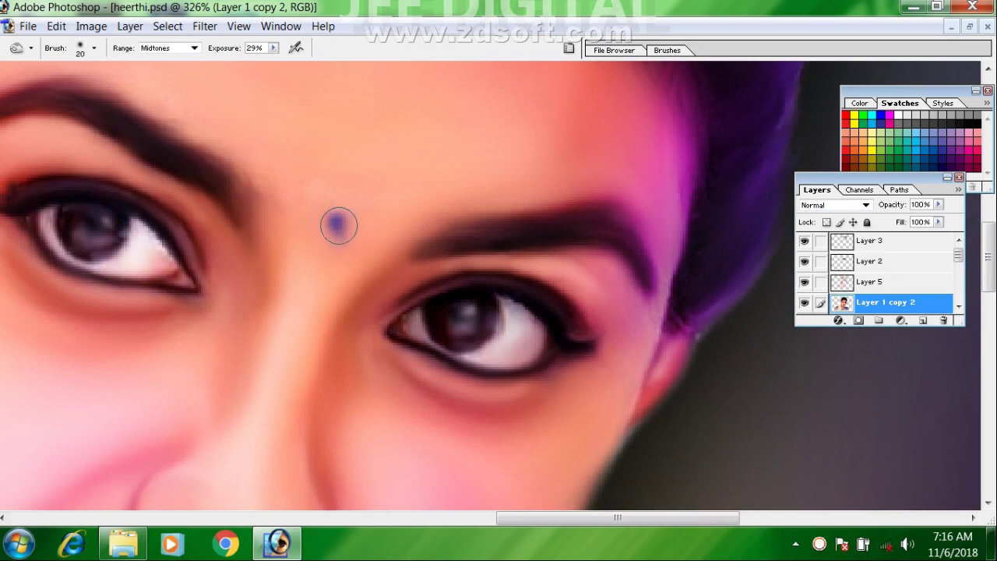
Step: Burn the lip edges and mouth line with a 9 px brush on Layer 1 copy 2
left_click_drag(335, 499, 476, 84)
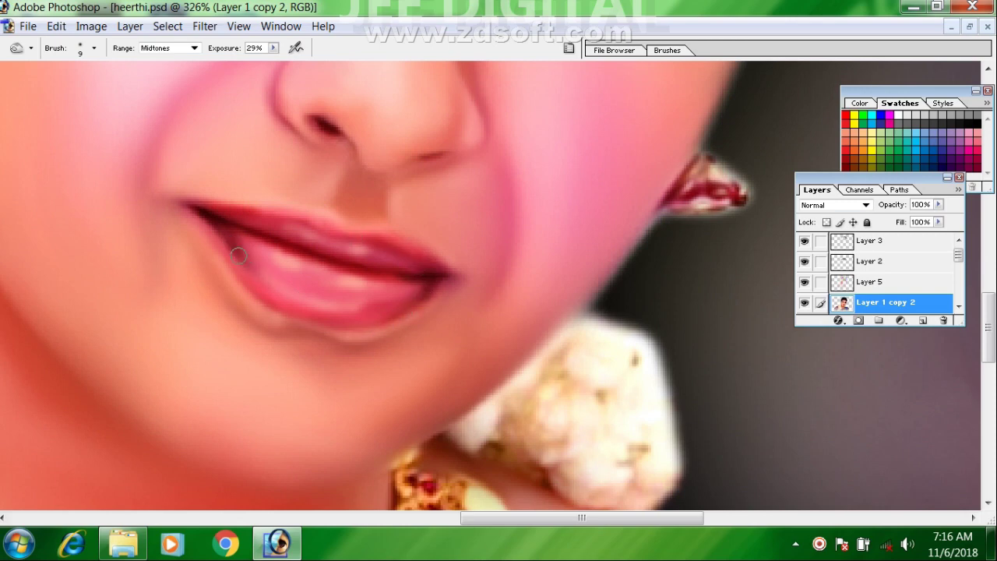
left_click_drag(327, 290, 277, 291)
left_click_drag(358, 321, 406, 393)
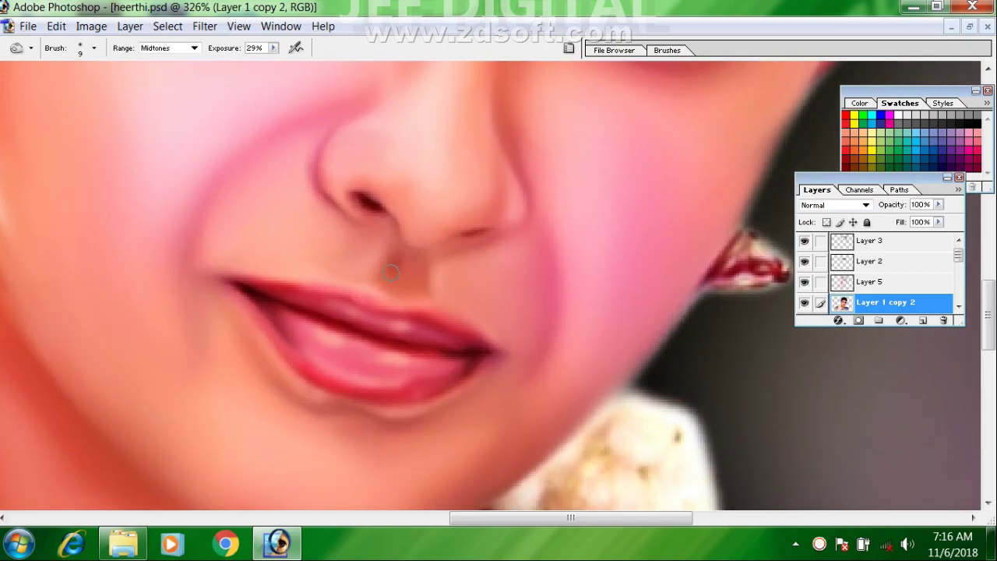
Step: Burn the shadow along the jawline beside the neck with a 10 px brush at 12% midtone exposure
left_click_drag(439, 483, 441, 268)
left_click_drag(323, 269, 455, 168)
mouse_move(487, 236)
left_mouse_down()
mouse_move(554, 298)
mouse_move(478, 301)
left_mouse_up()
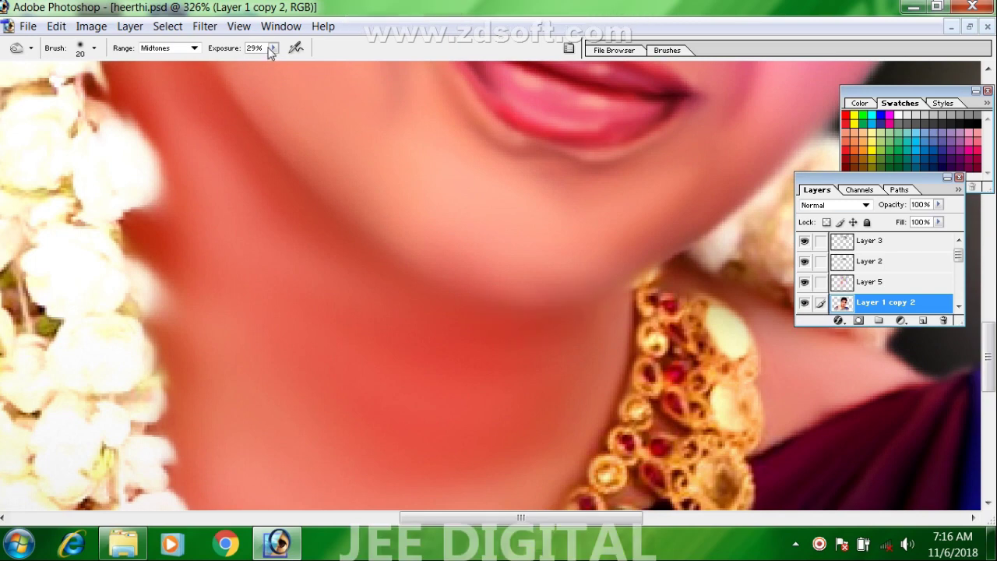
left_click_drag(335, 199, 375, 233)
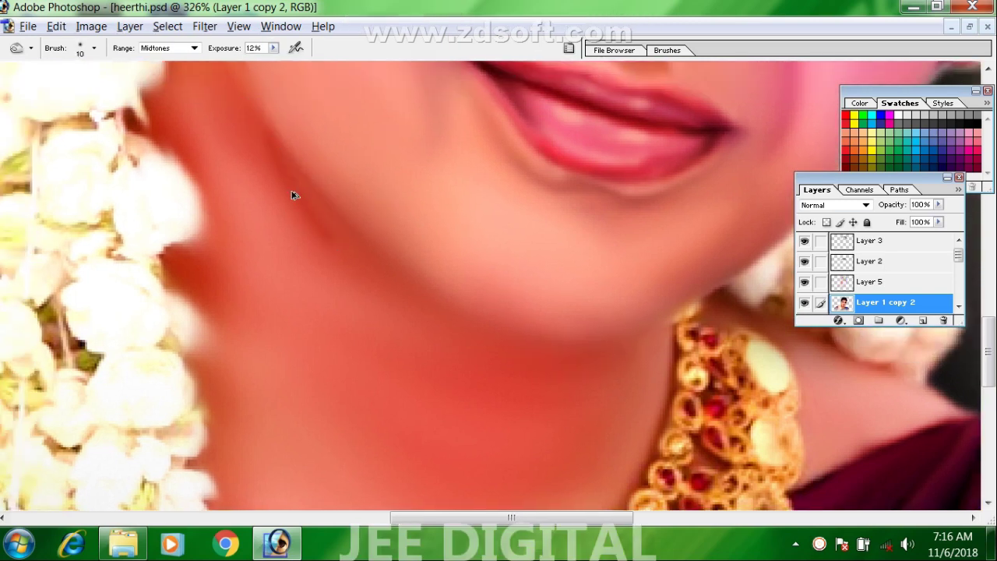
key("ctrl+z")
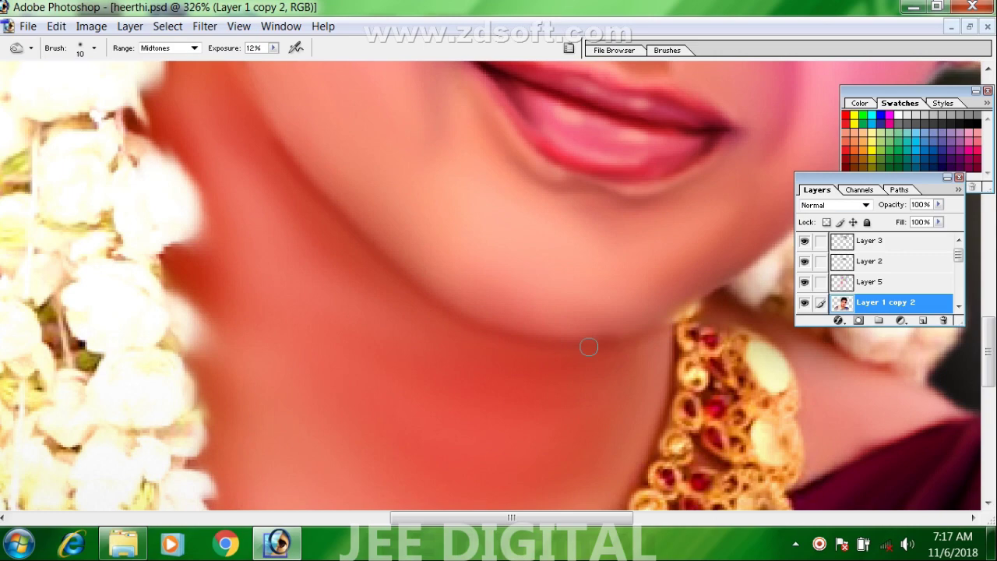
left_click_drag(281, 136, 349, 266)
left_click_drag(296, 167, 328, 198)
scroll(294, 351, "down", 6)
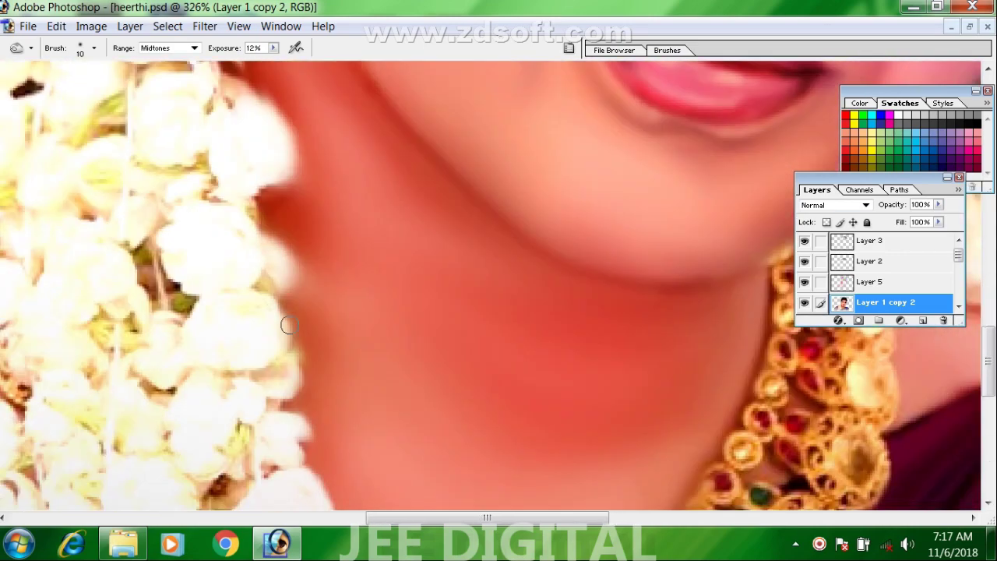
Step: Burn the nostril edges with a 6 px brush at 12% exposure on Layer 1 copy 2
scroll(324, 425, "down", 4)
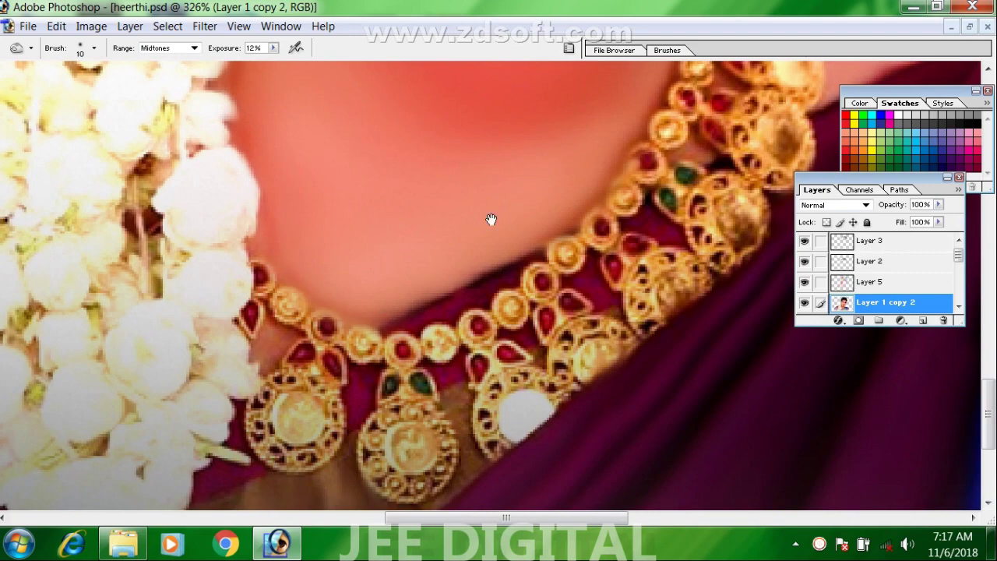
left_click_drag(491, 219, 465, 310)
left_click_drag(289, 285, 341, 502)
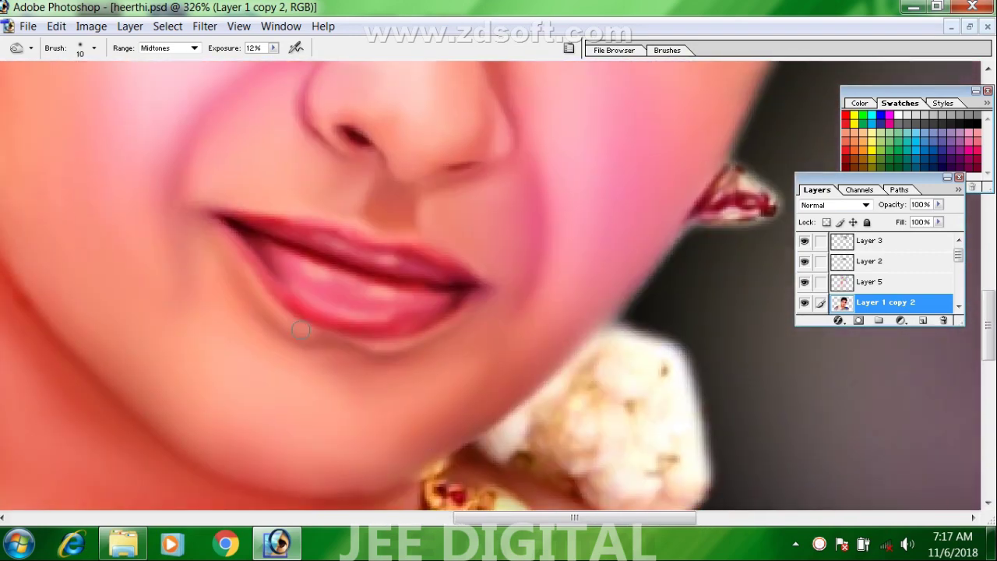
scroll(427, 316, "up", 5)
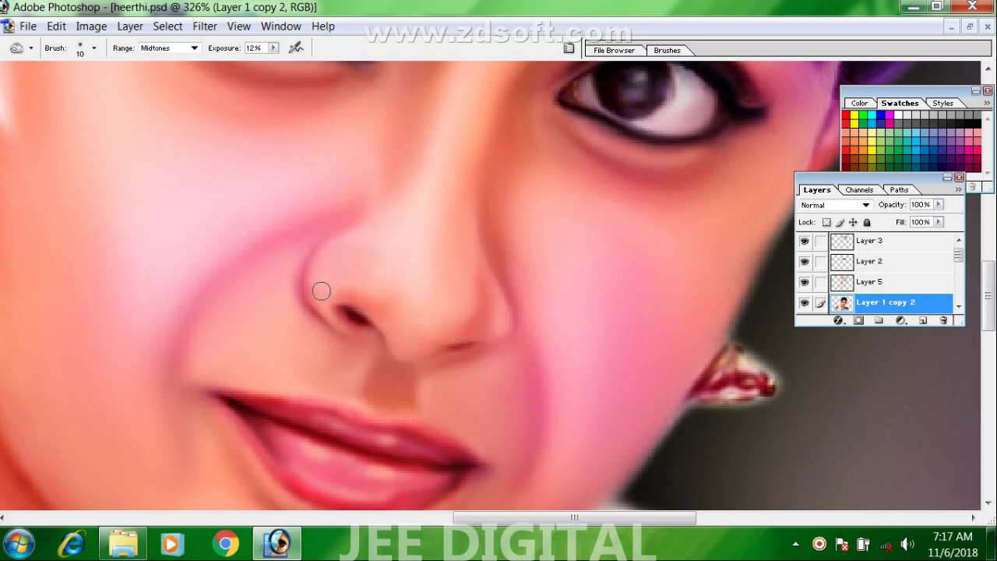
scroll(326, 267, "down", 2)
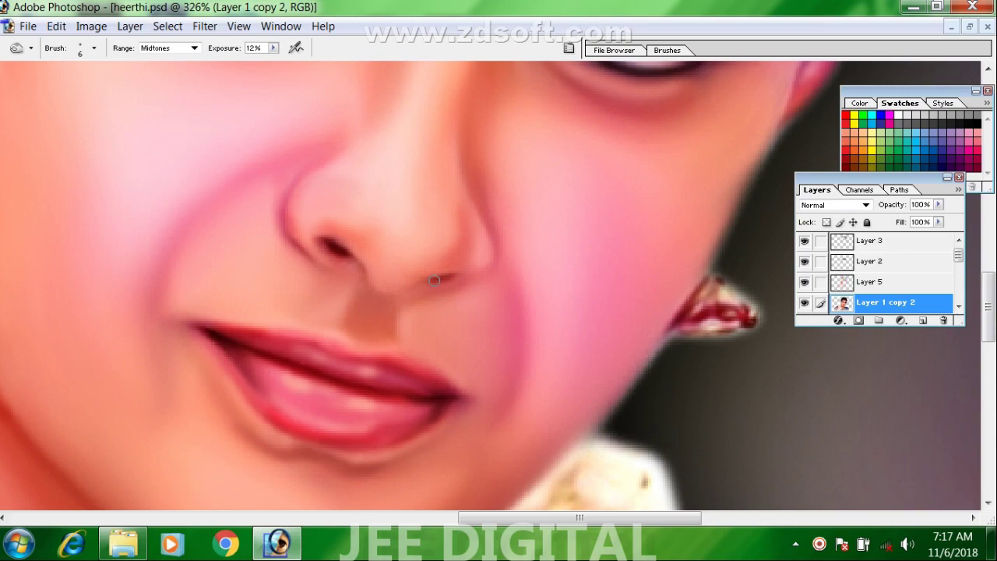
left_click_drag(424, 275, 419, 411)
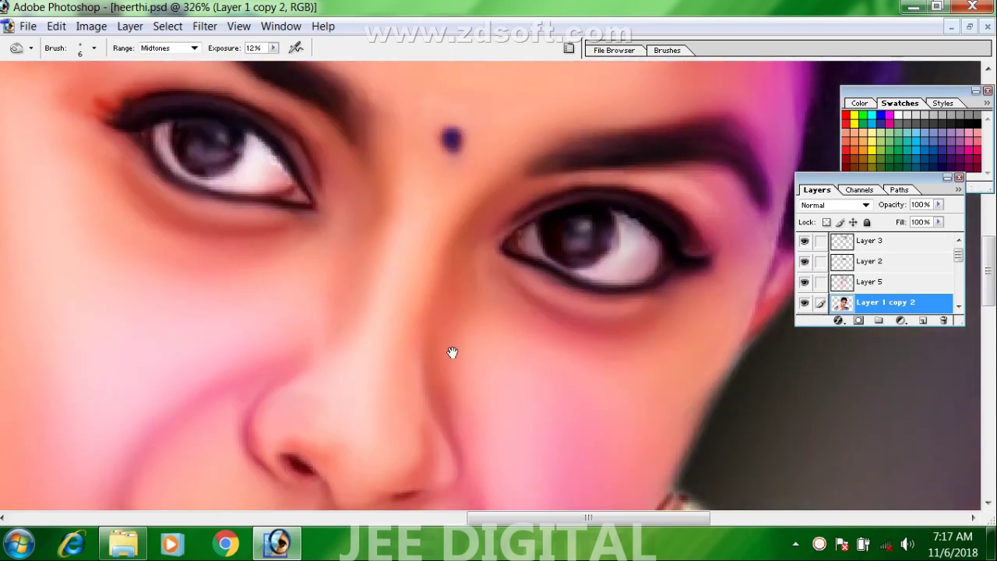
Step: Examine the eyes, jaw, garland, hair and backdrop together with the layer stack for areas that still need retouching
left_click_drag(295, 187, 382, 272)
left_click_drag(459, 345, 320, 214)
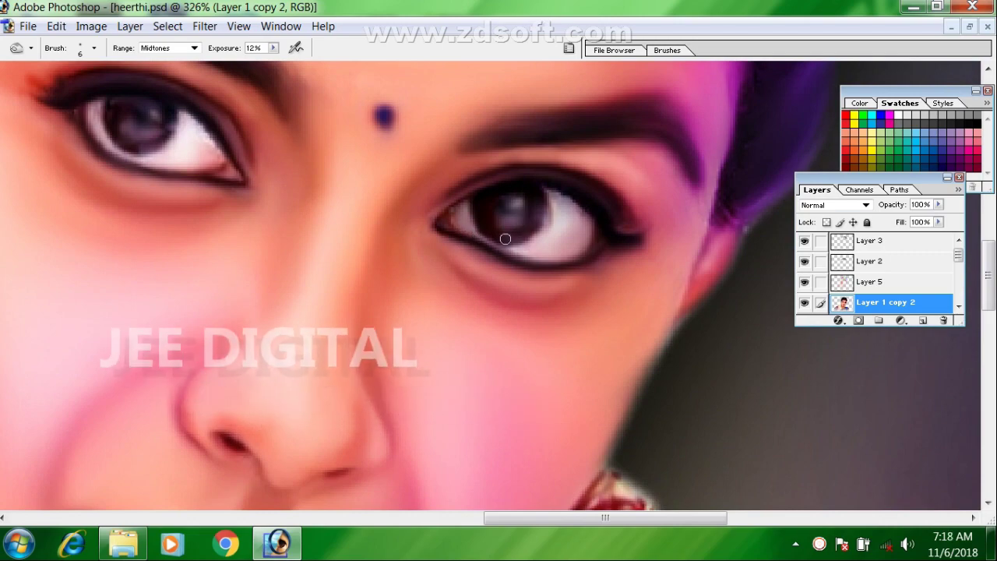
scroll(558, 268, "down", 10)
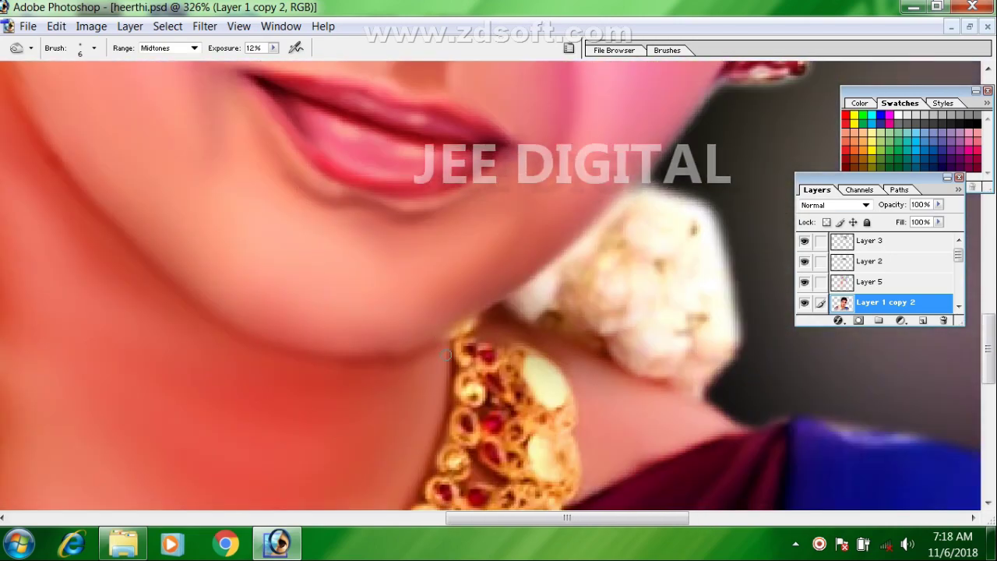
left_click_drag(156, 102, 350, 241)
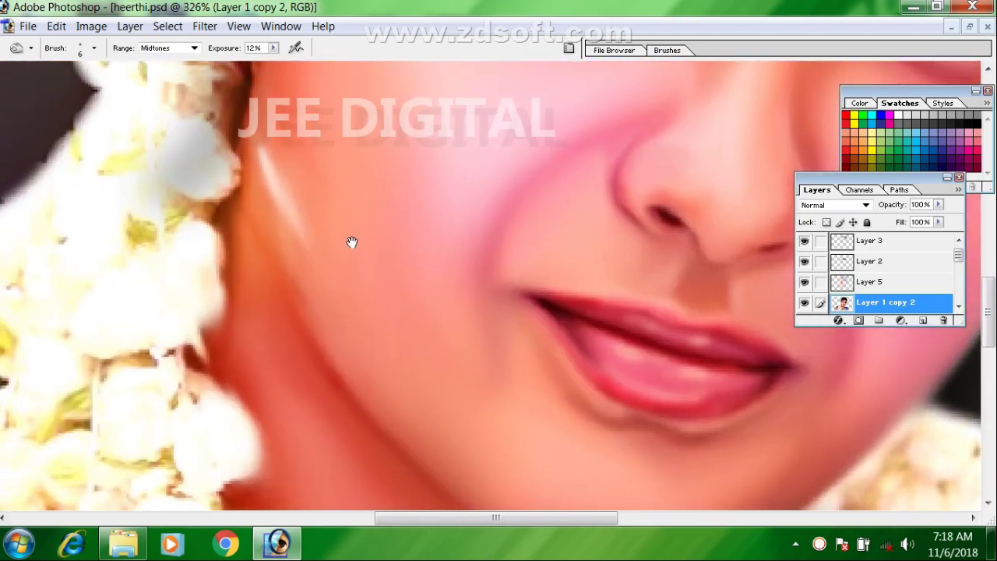
scroll(350, 241, "down", 10)
scroll(319, 211, "up", 10)
left_click_drag(787, 300, 252, 105)
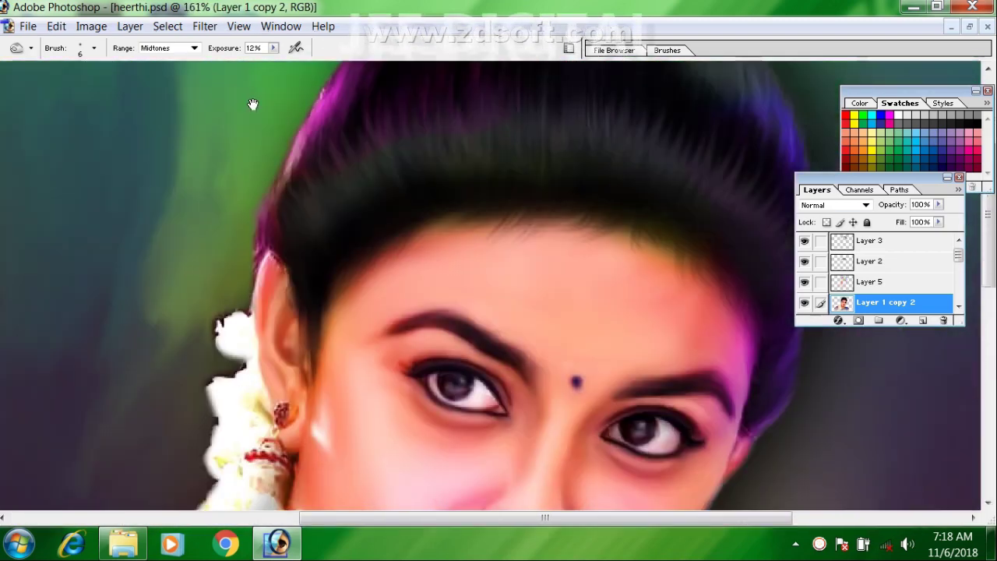
left_click_drag(380, 320, 260, 106)
left_click_drag(627, 163, 456, 230)
left_click_drag(425, 358, 495, 213)
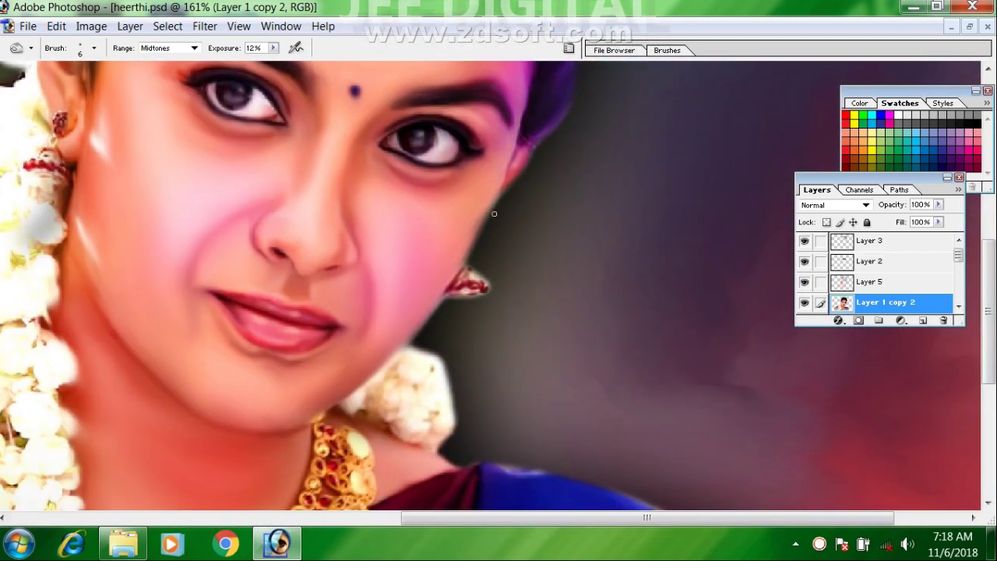
scroll(807, 257, "down", 2)
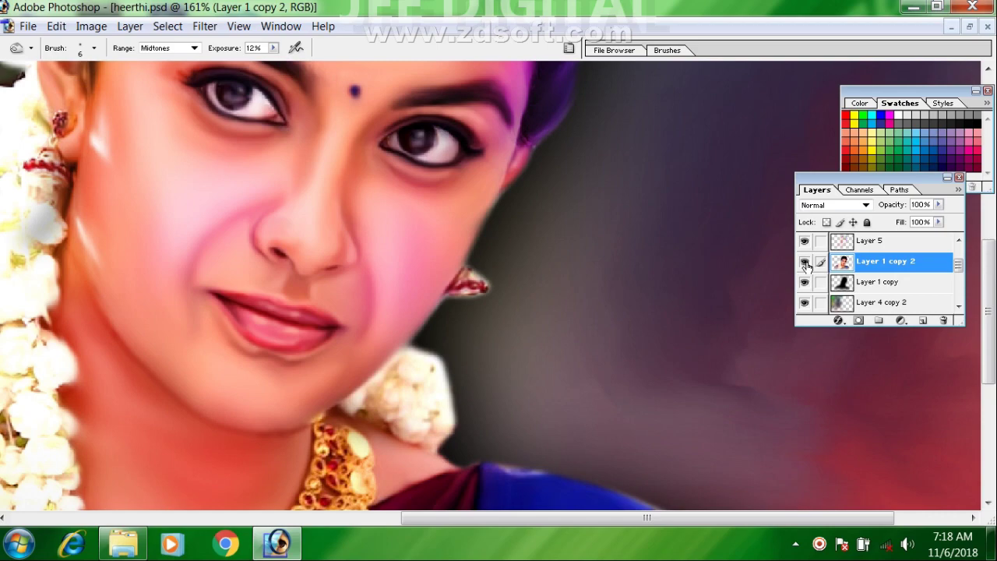
scroll(807, 266, "up", 2)
scroll(807, 267, "down", 4)
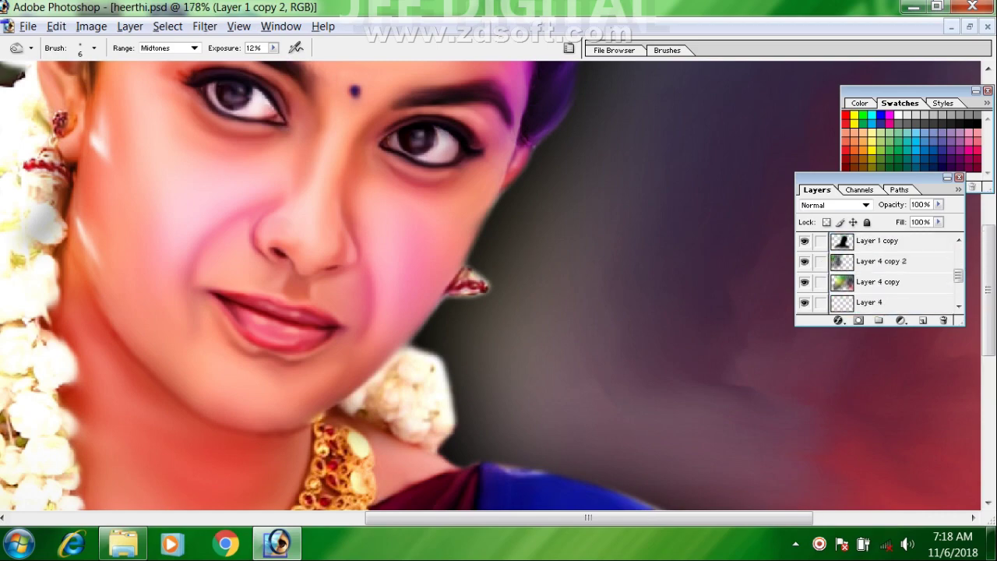
left_click_drag(374, 179, 623, 389)
left_click_drag(639, 327, 429, 225)
Step: Smudge the skin at the tip of the nose with a 30 px brush at 48% strength on Layer 1 copy 2
key("r")
right_click(501, 232)
scroll(574, 335, "down", 2)
left_click(556, 375)
left_click(393, 260)
left_click_drag(455, 252, 496, 252)
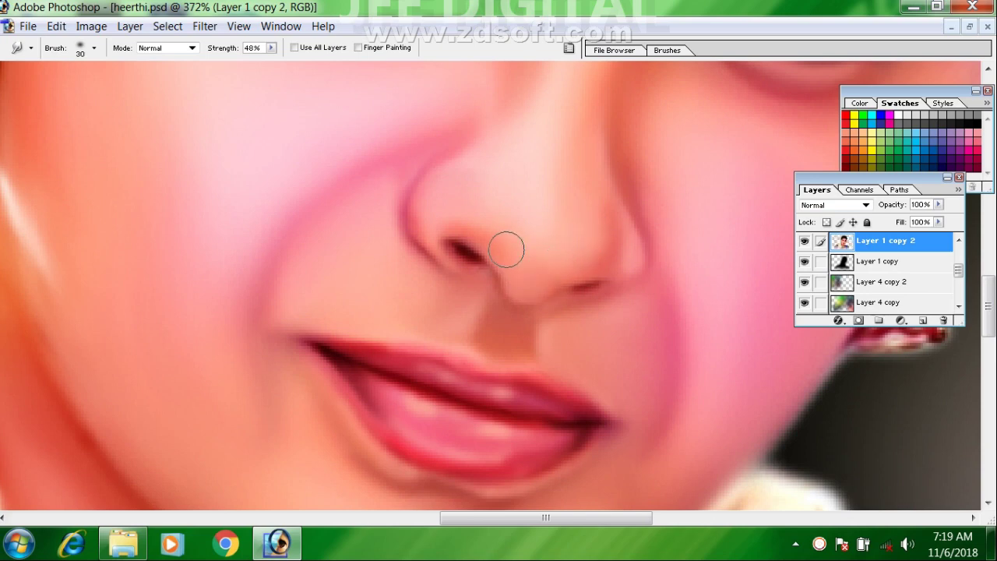
key("b")
key("bracketleft")
key("bracketleft")
key("bracketleft")
key("bracketleft")
key("bracketleft")
key("bracketleft")
key("bracketleft")
key("bracketleft")
key("bracketleft")
key("bracketleft")
key("bracketleft")
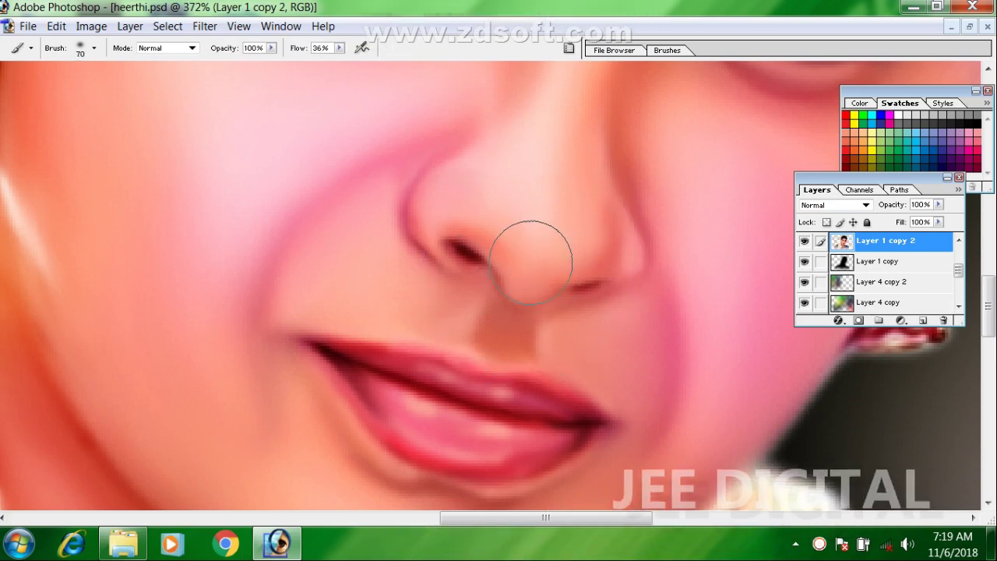
left_click(524, 278)
key("ctrl+z")
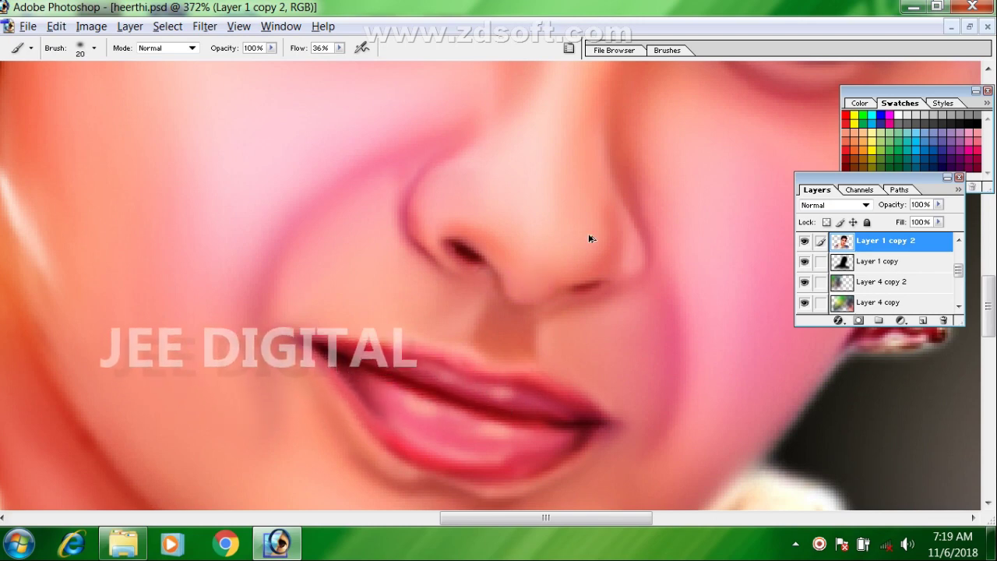
Step: Blend the skin of the nose, cheek and forehead with the Smudge tool at 48% strength, enlarging the brush to 50 px
key("r")
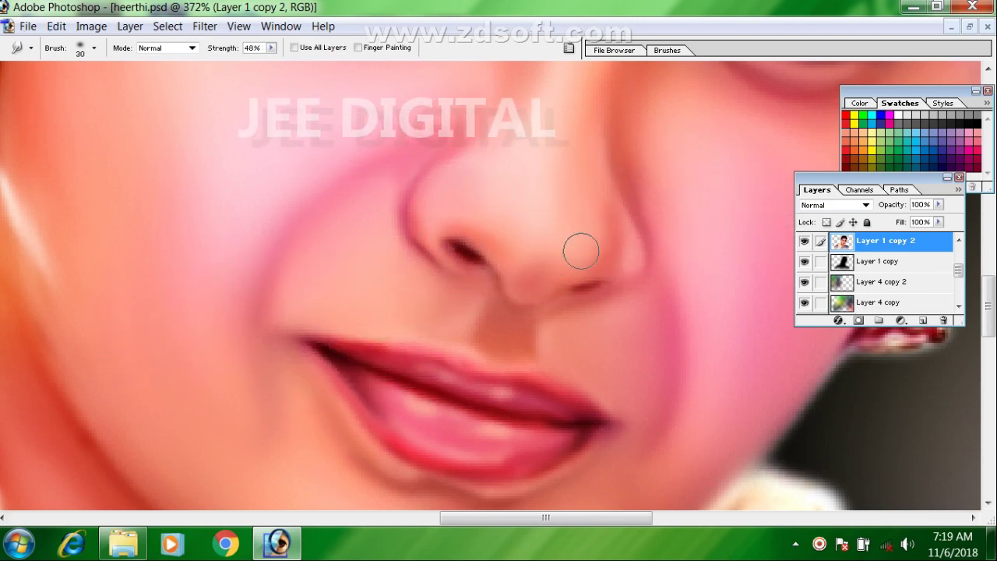
left_click_drag(562, 197, 541, 328)
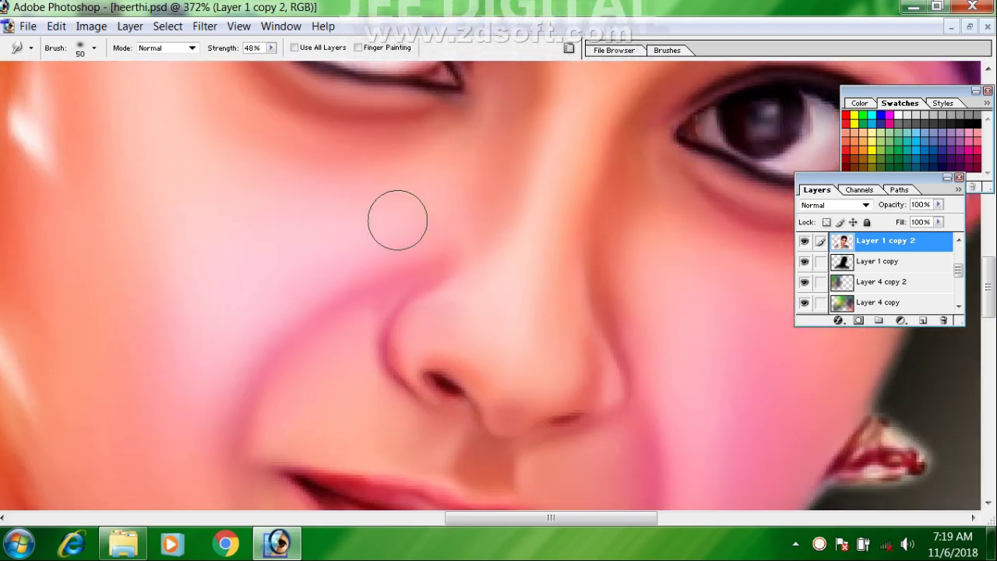
scroll(407, 228, "up", 10)
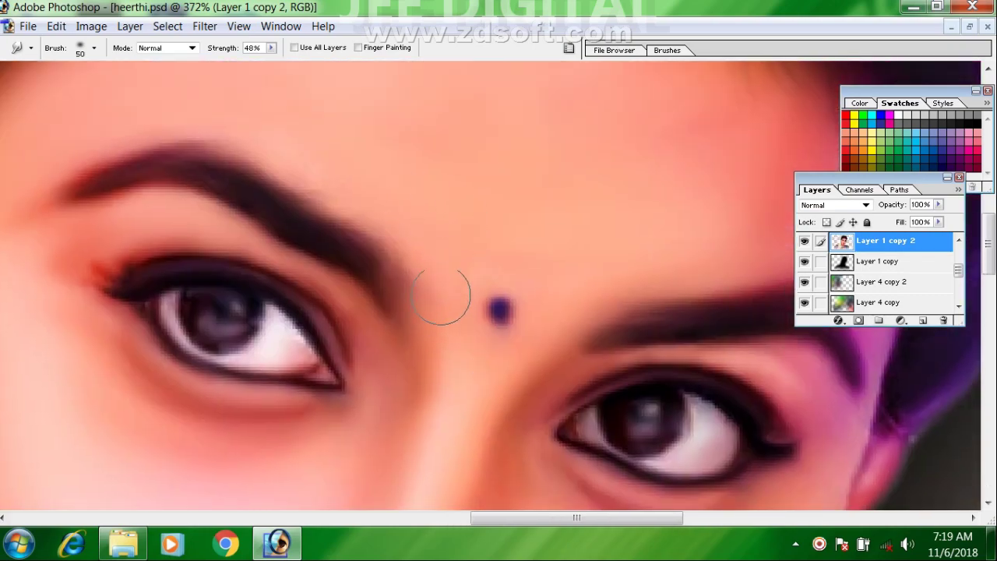
scroll(571, 292, "right", 6)
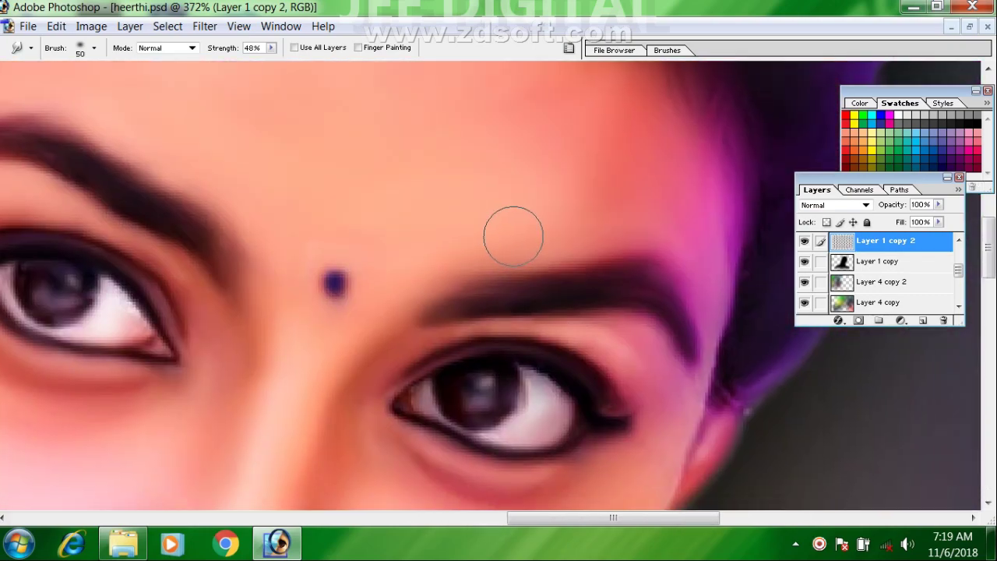
scroll(654, 238, "up", 9)
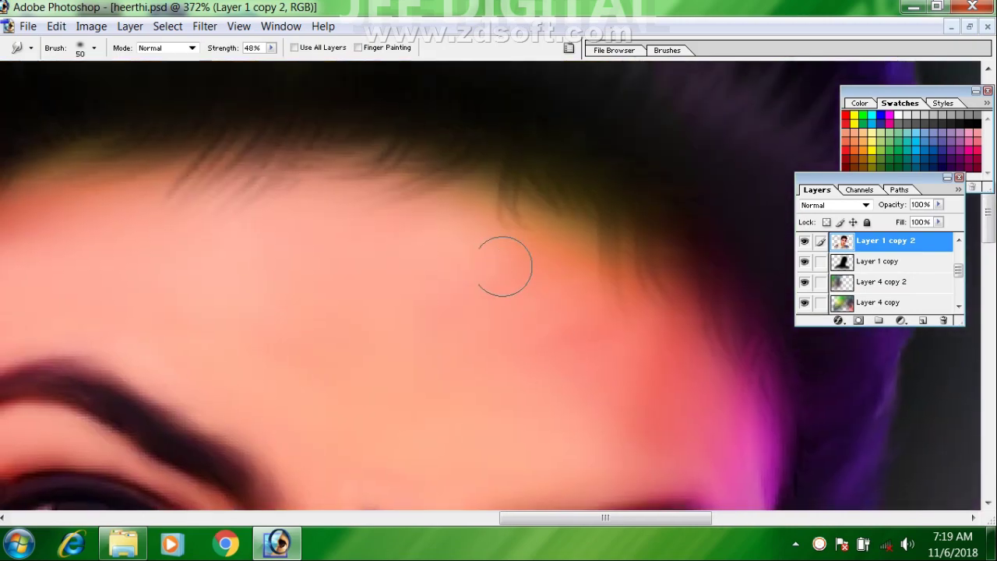
scroll(466, 260, "down", 10)
scroll(466, 260, "up", 10)
left_click_drag(534, 323, 510, 182)
left_click_drag(167, 173, 108, 46)
Step: Smudge the jawline and the cheek edge near the garland with a 20 to 30 px brush at 48% strength
key("bracketleft")
key("bracketleft")
key("bracketleft")
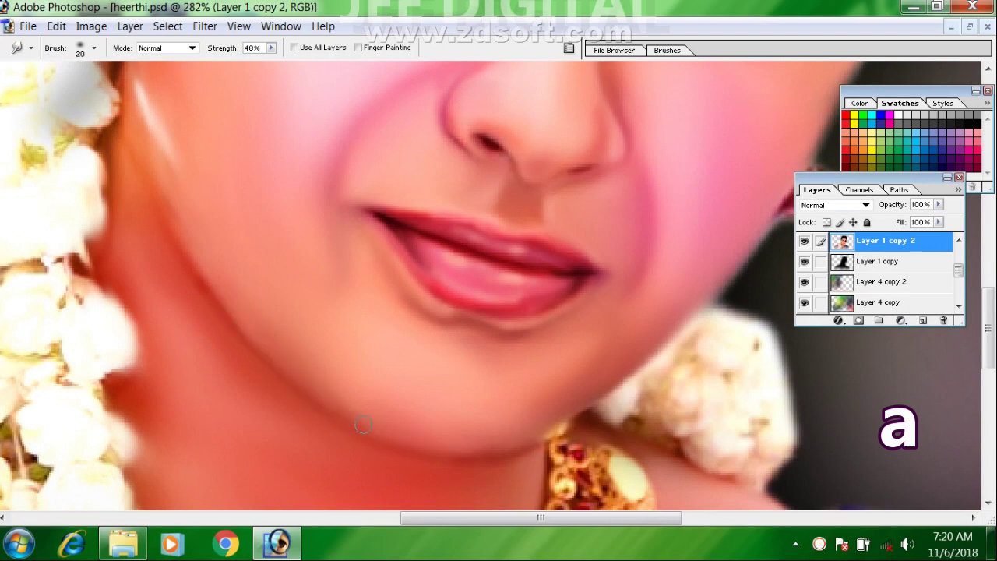
key("bracketright")
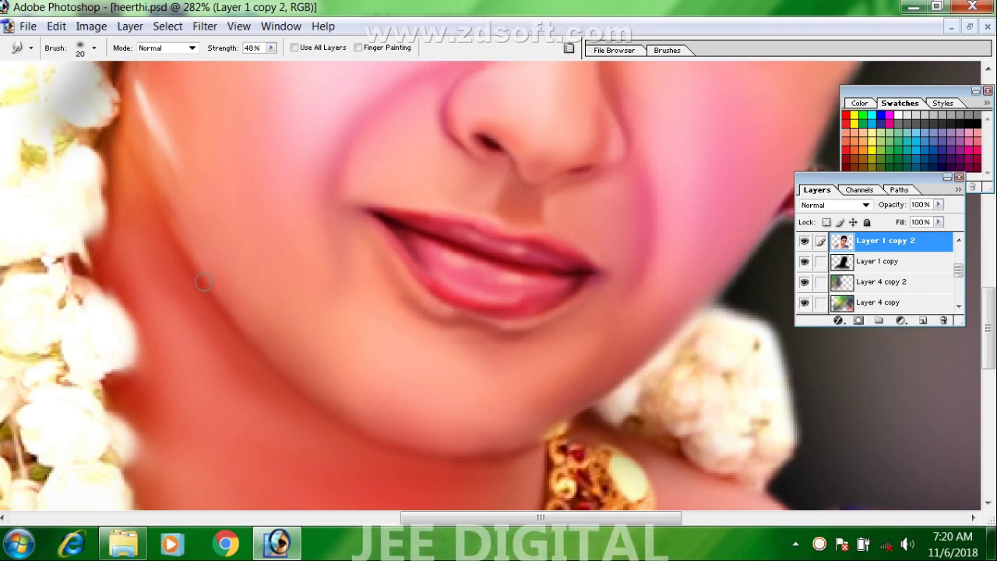
left_click_drag(160, 78, 236, 252)
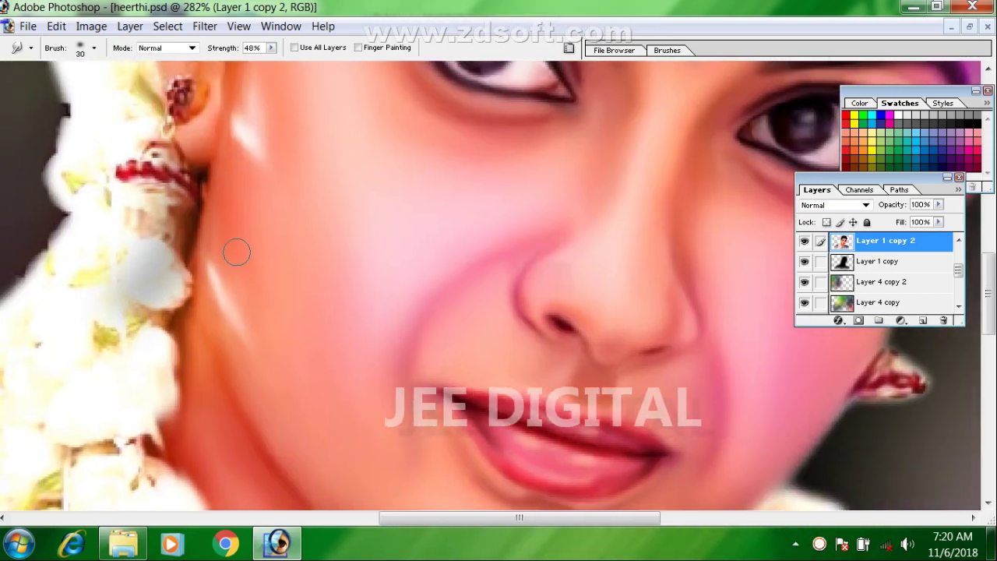
scroll(244, 300, "down", 4)
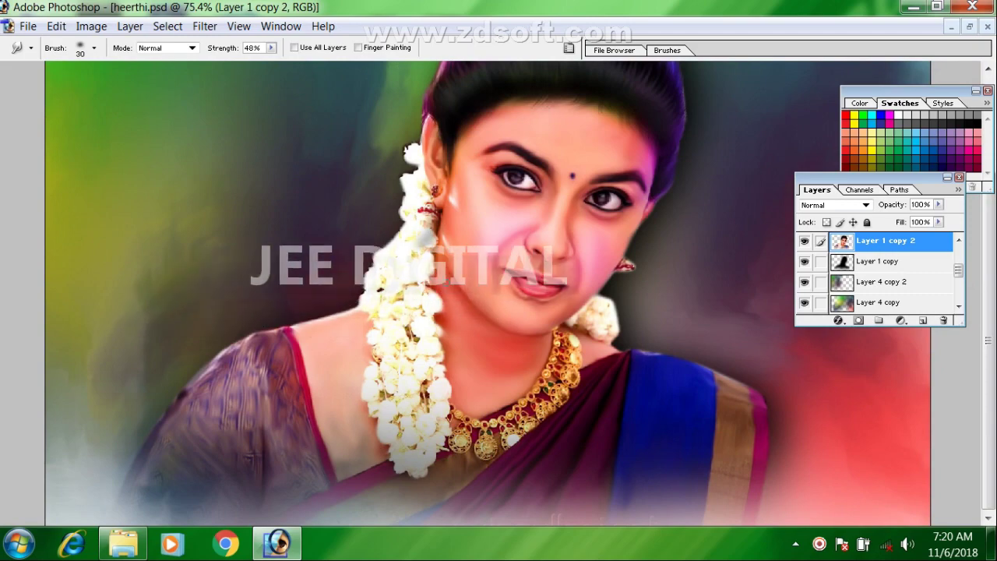
scroll(446, 284, "up", 4)
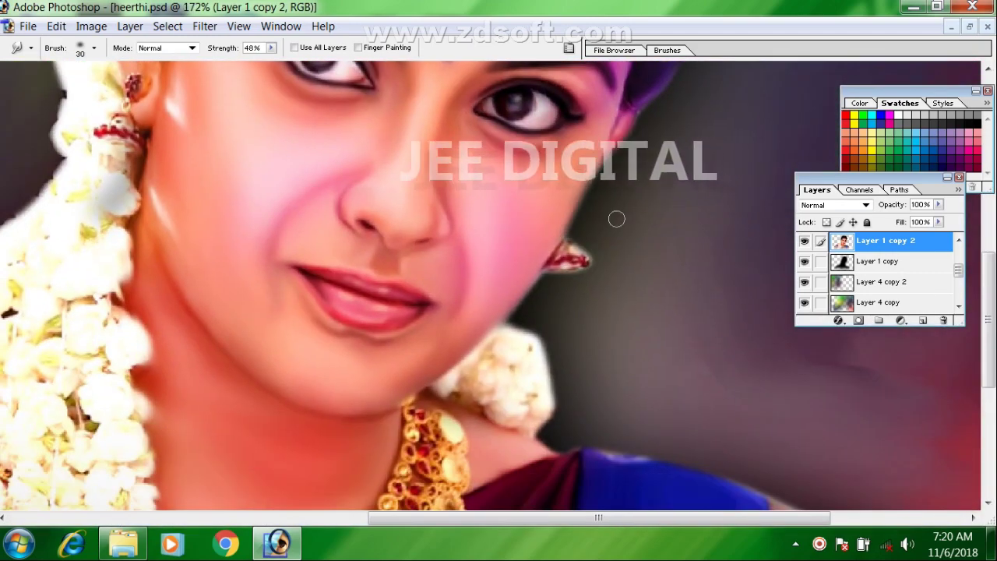
Step: Sharpen Layer 1 copy 2 with Unsharp Mask at 50% amount, 3.2 pixels radius and threshold 0
left_click(281, 28)
left_click(201, 55)
left_click(205, 26)
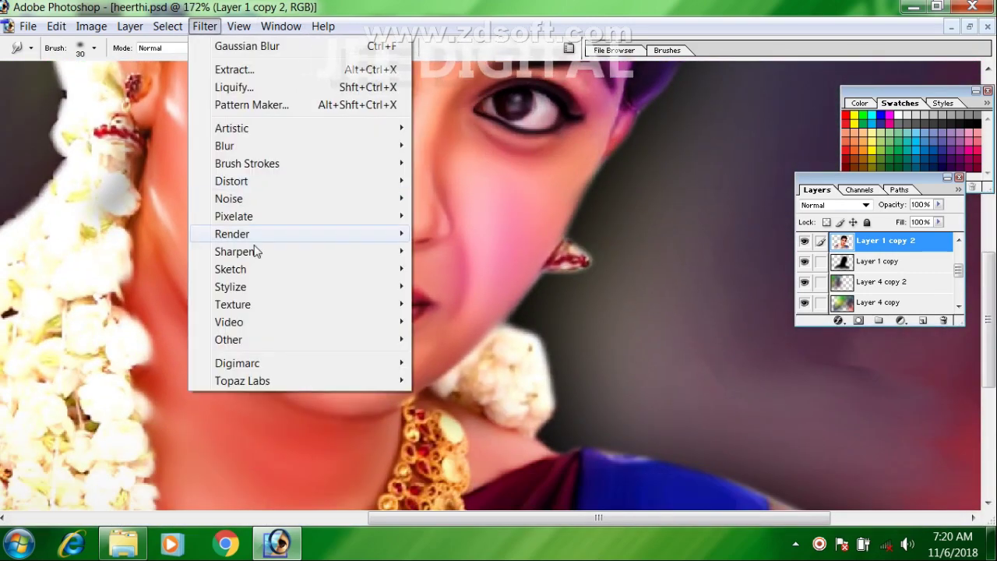
mouse_move(245, 252)
left_click(490, 303)
left_click(429, 377)
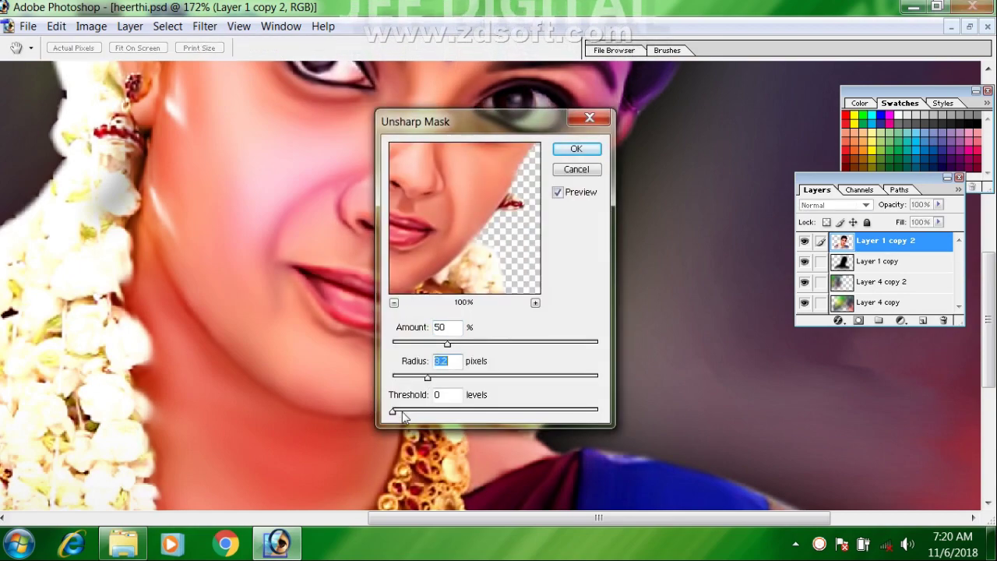
left_click_drag(483, 133, 720, 126)
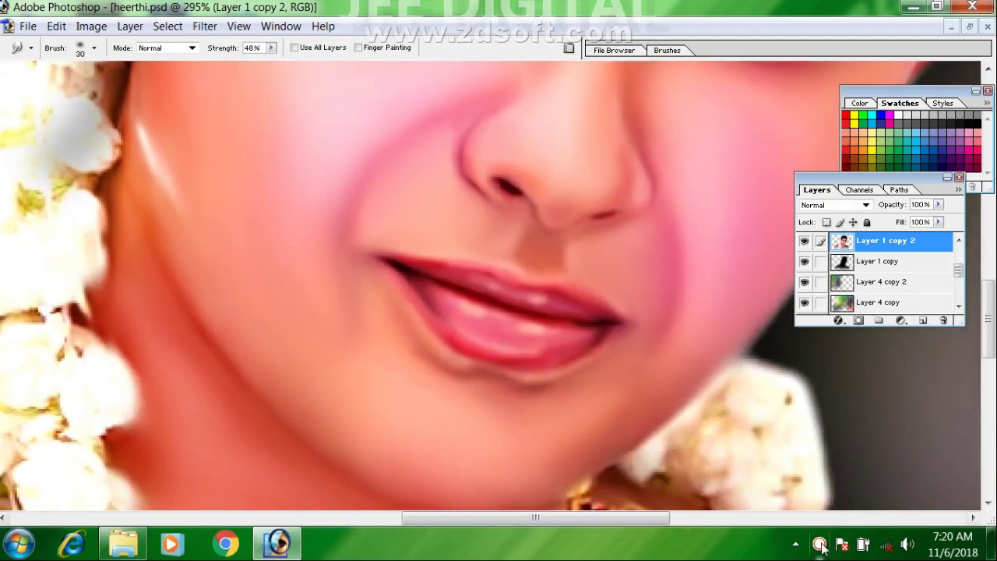
right_click(821, 546)
left_click(795, 183)
left_click(355, 533)
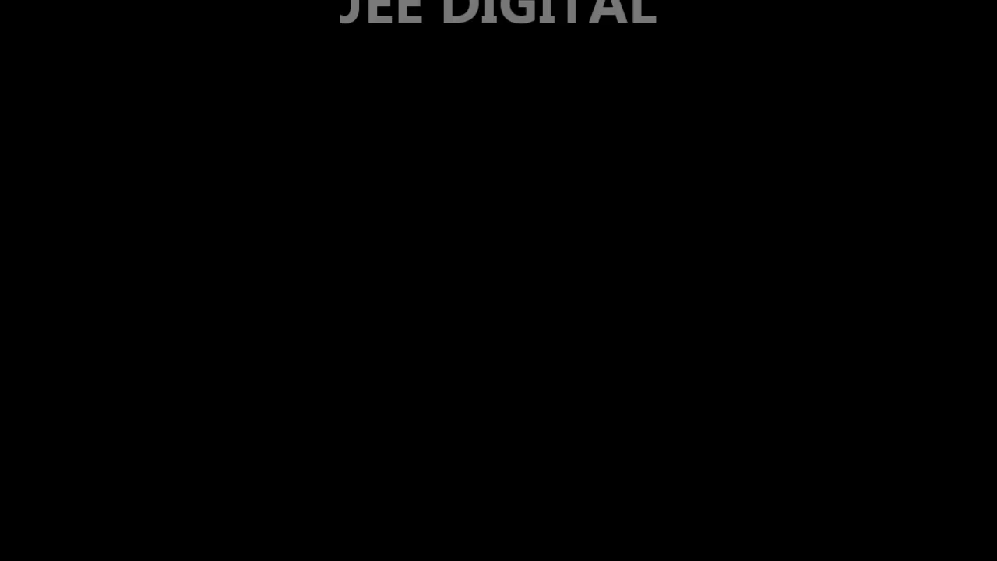